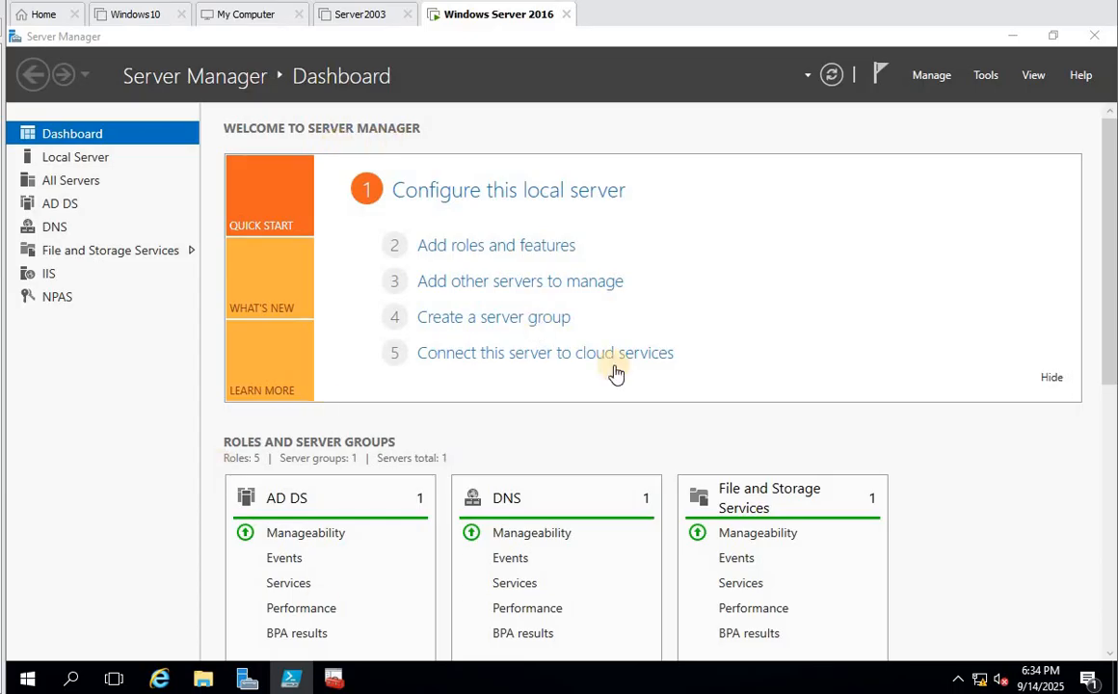
- Browse the Tools menu and view the vrindavan.lan domain containers in Active Directory Users and Computers
left_click(987, 75)
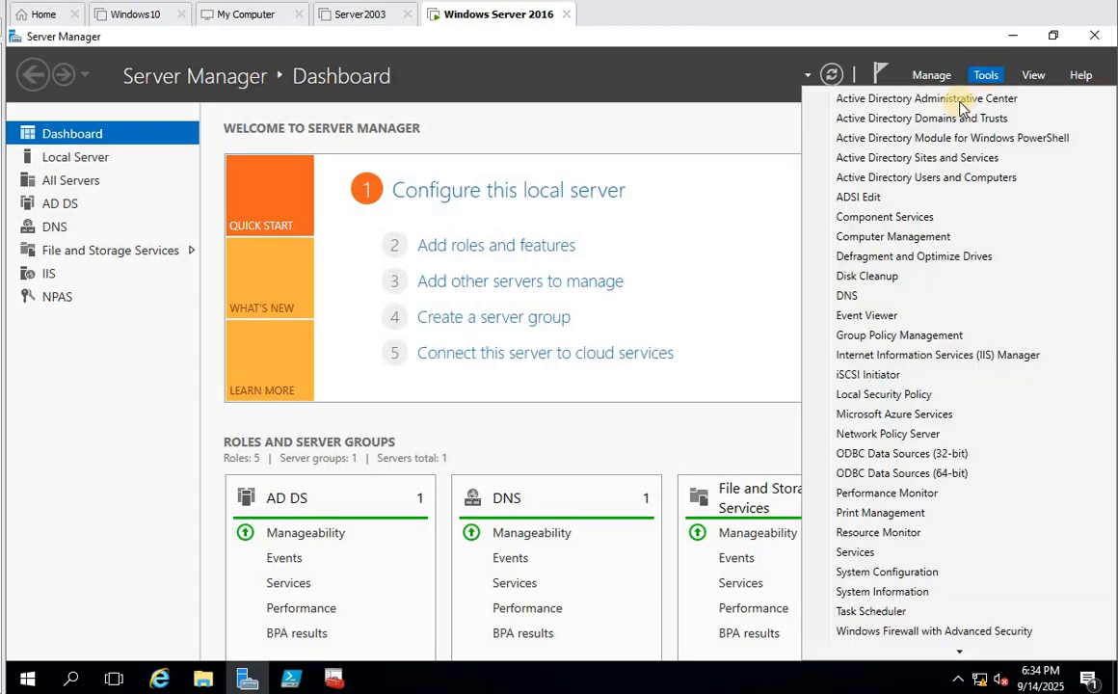
left_click(525, 249)
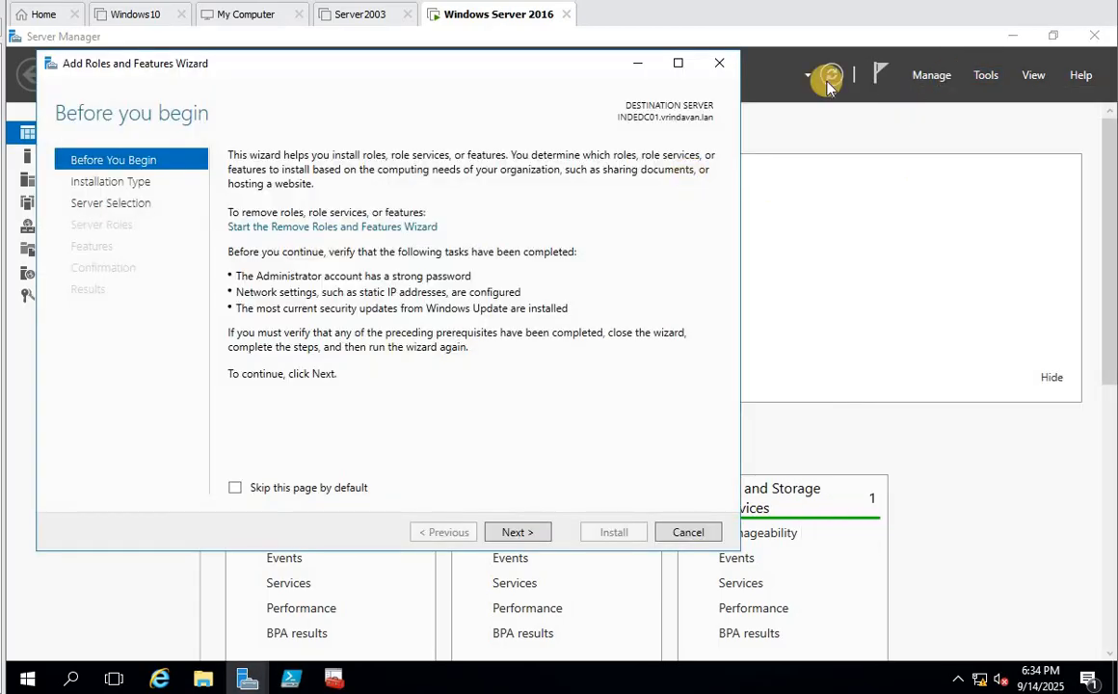
left_click(721, 59)
left_click(984, 75)
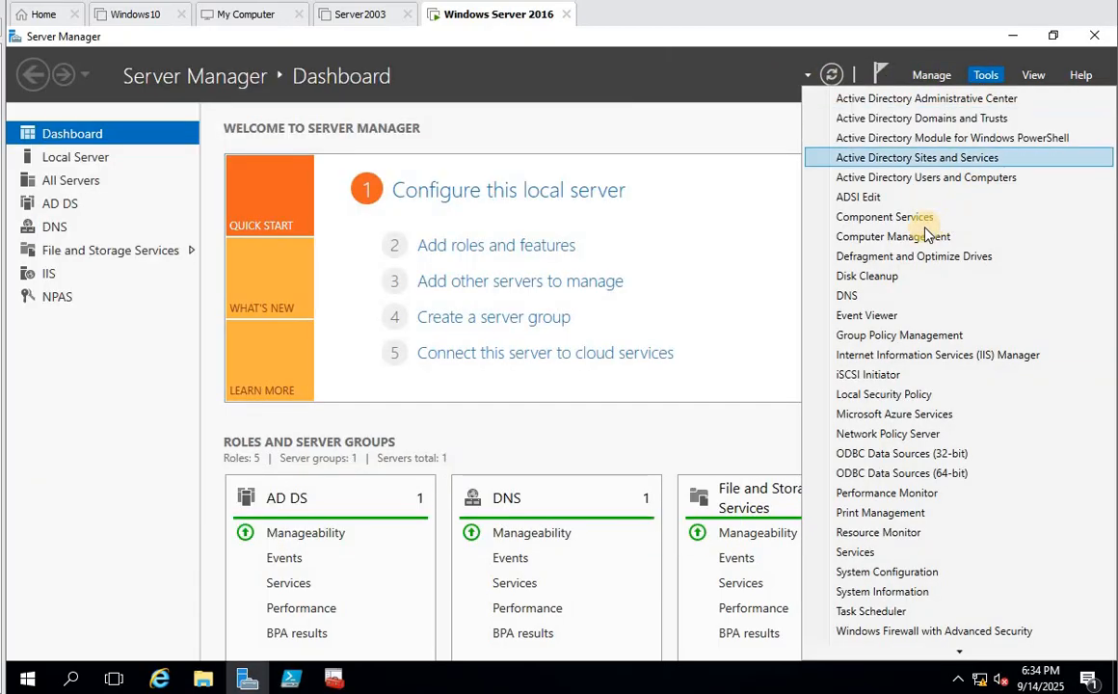
left_click(930, 179)
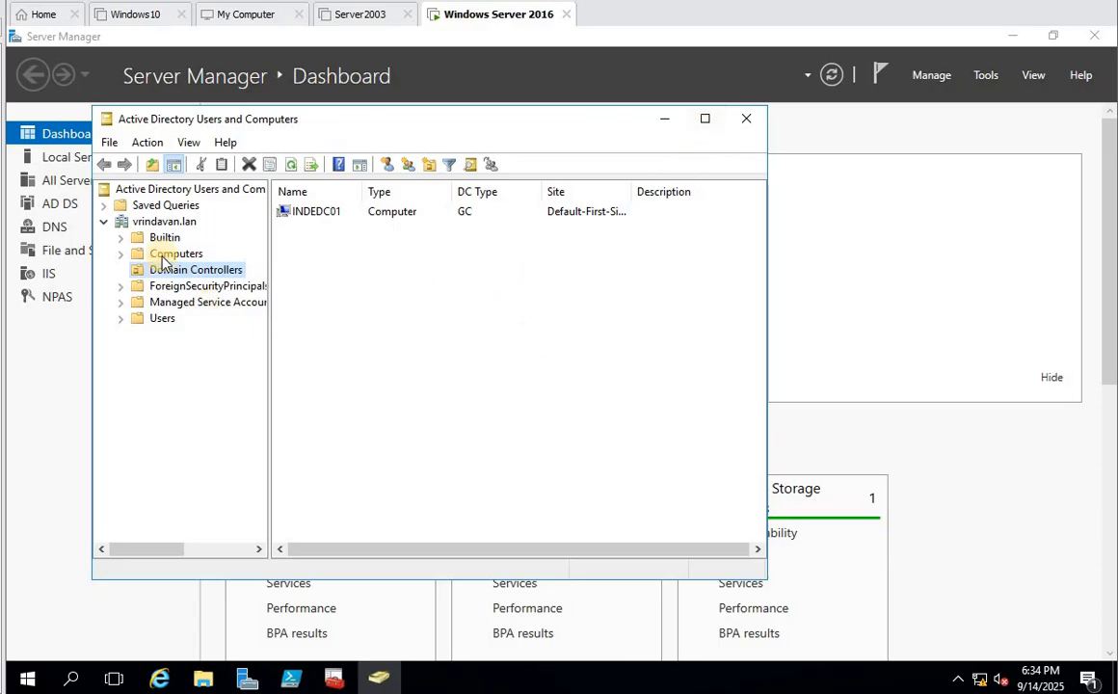
left_click(152, 221)
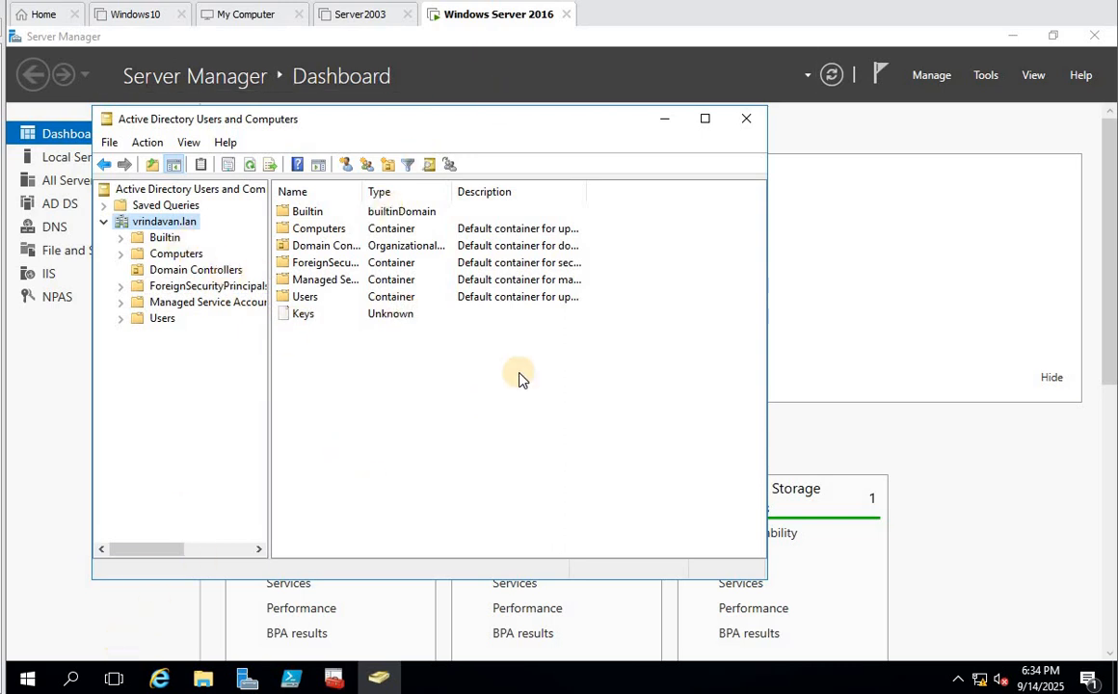
left_click(987, 77)
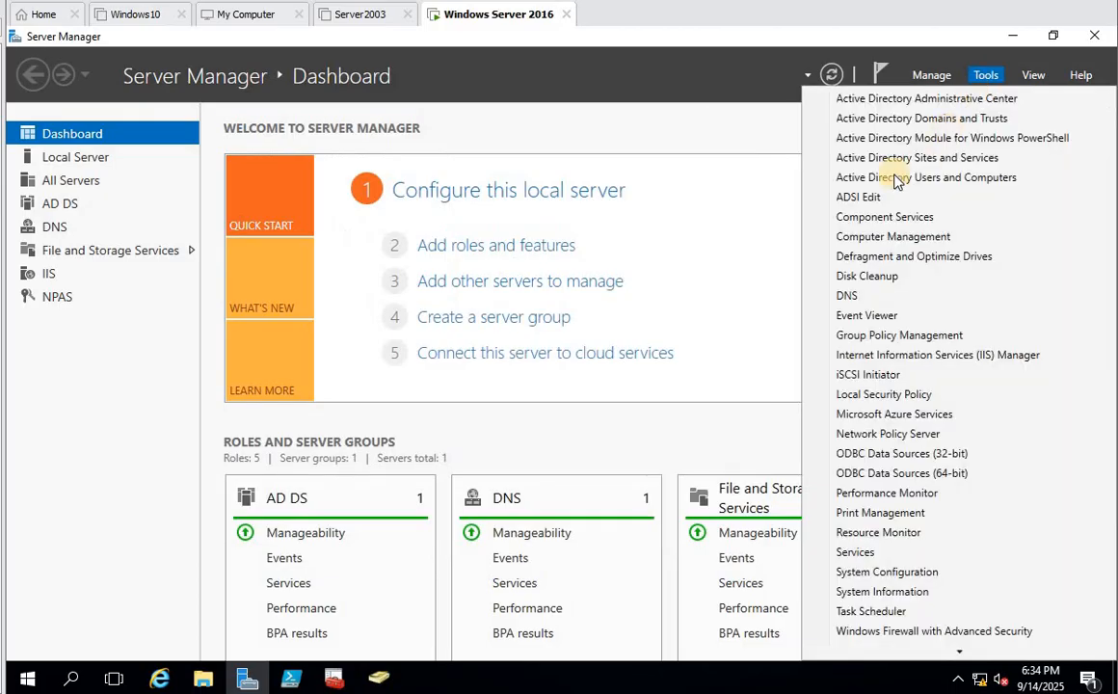
left_click(713, 191)
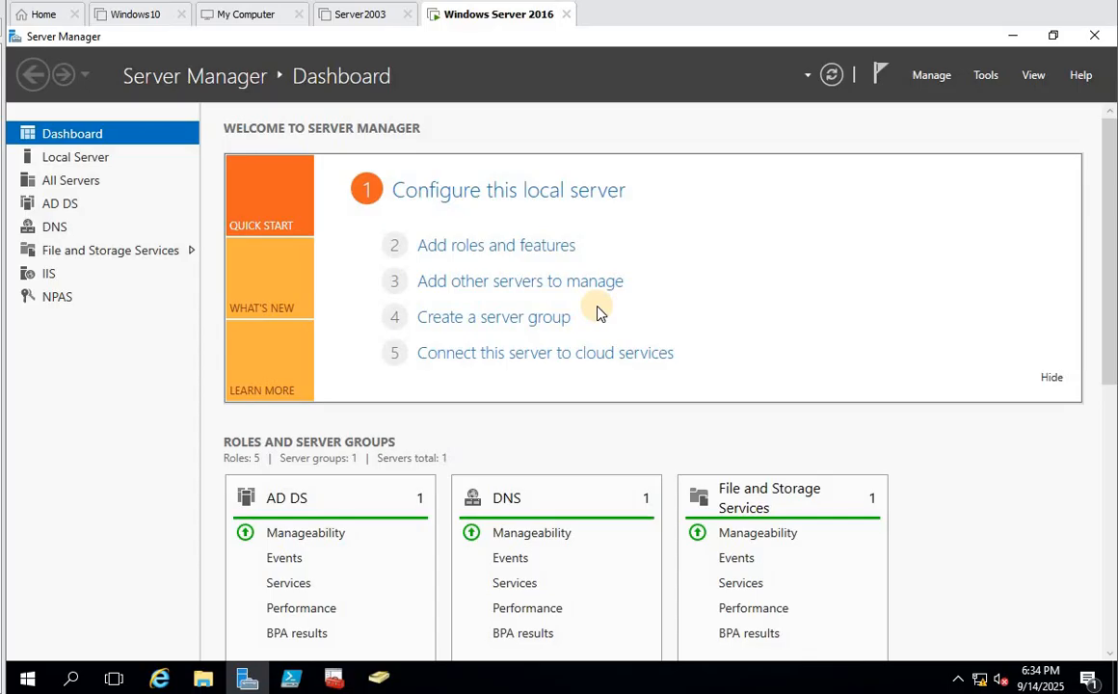
- Start the Add Roles and Features wizard with role-based installation targeting this server
left_click(500, 246)
left_click(566, 578)
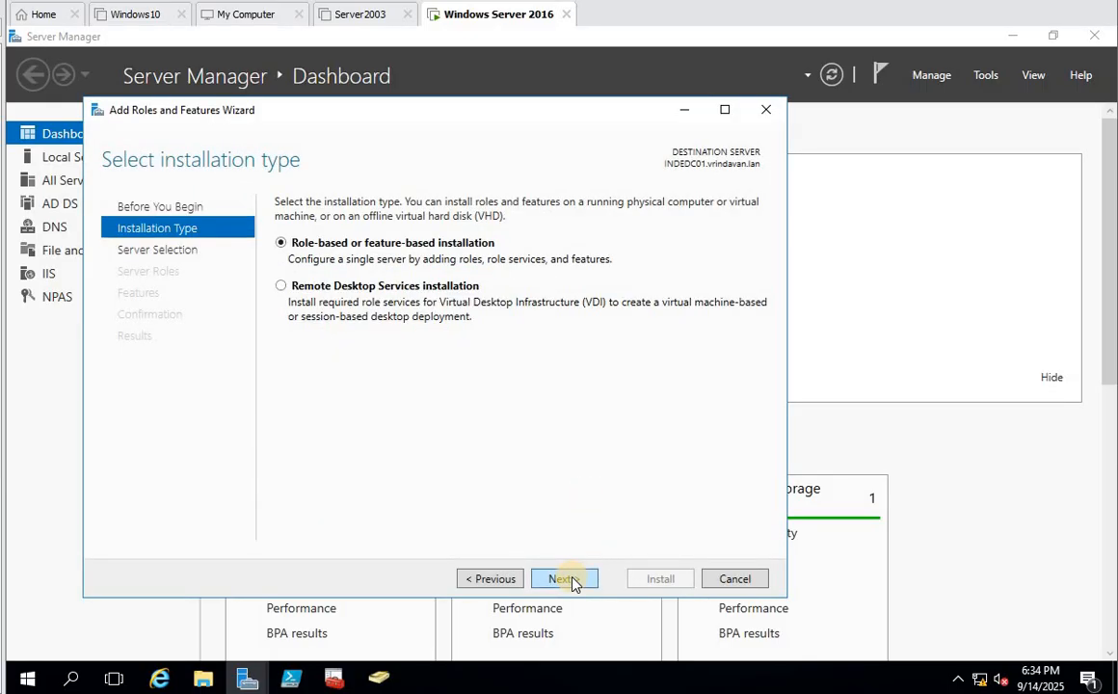
left_click(572, 580)
left_click(569, 578)
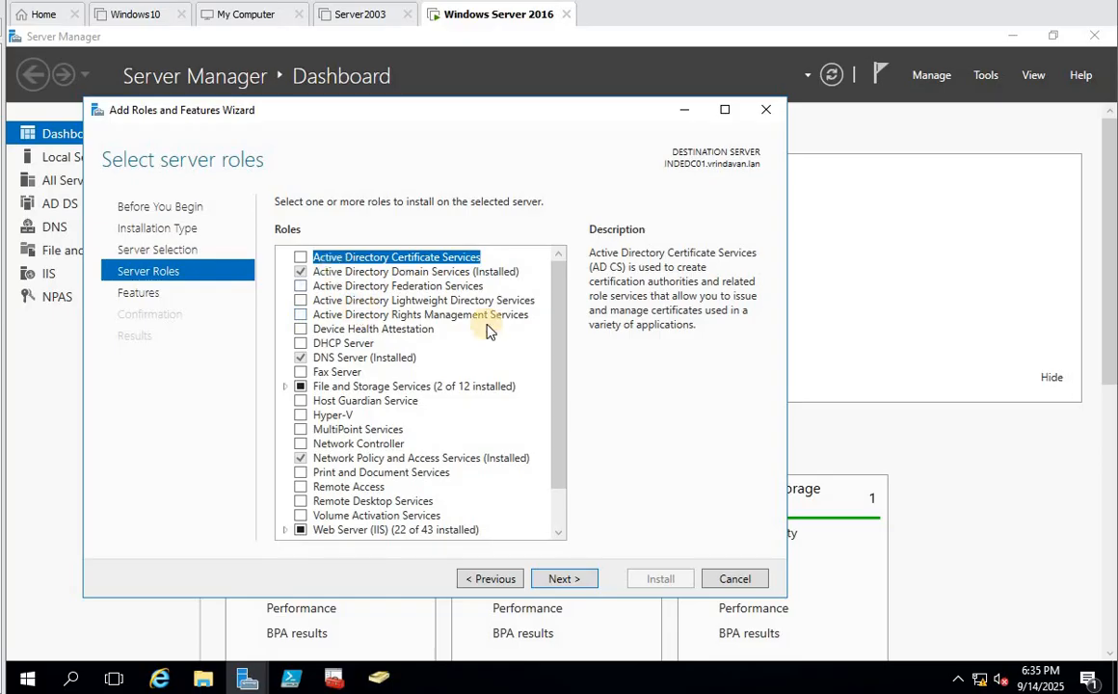
- Select Active Directory Certificate Services with its required management features and continue
scroll(554, 319, "down", 1)
scroll(554, 315, "up", 1)
left_click(301, 255)
left_click(490, 509)
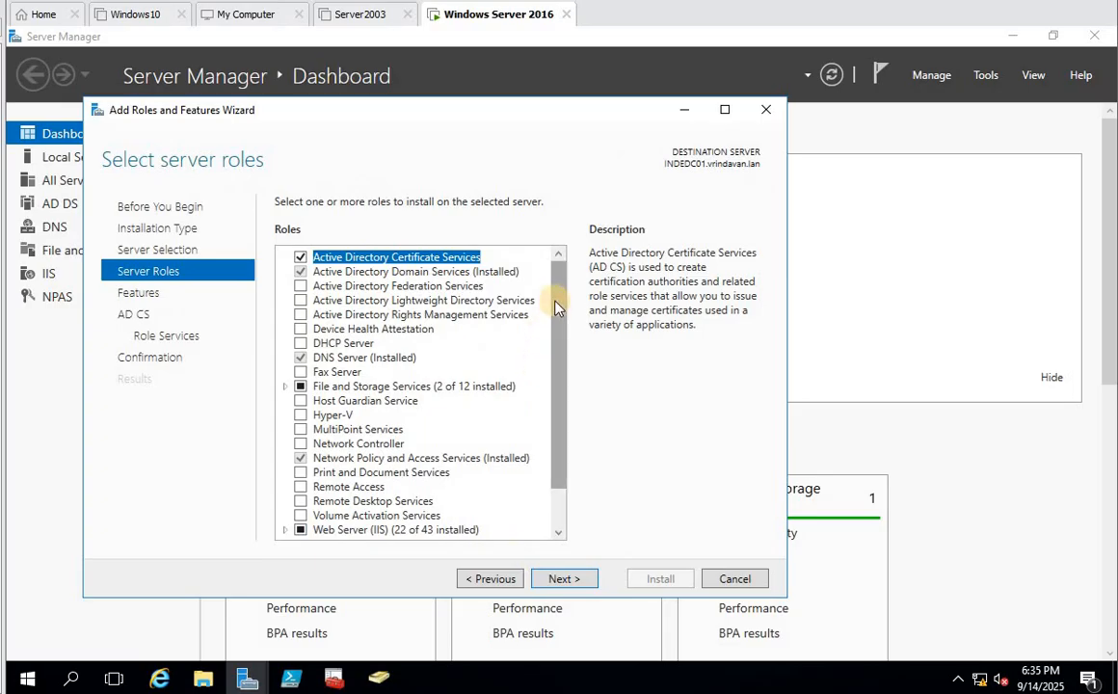
scroll(559, 307, "down", 1)
scroll(566, 342, "up", 1)
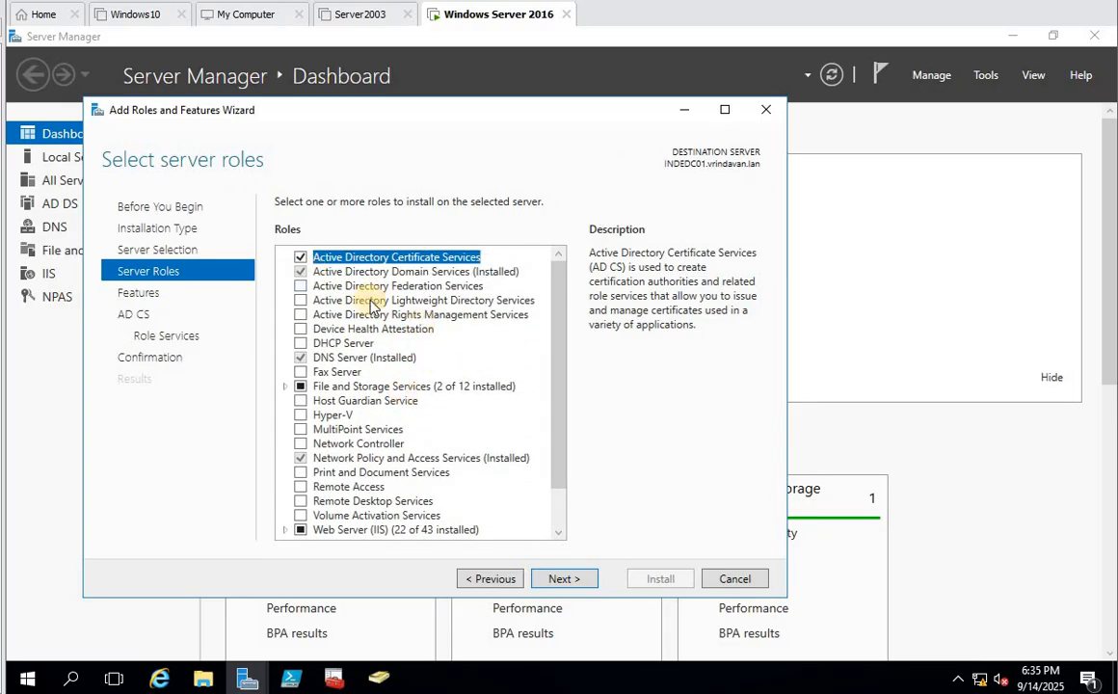
left_click(563, 578)
- Review the AD CS role service descriptions and add Certification Authority Web Enrollment alongside Certification Authority
left_click(562, 578)
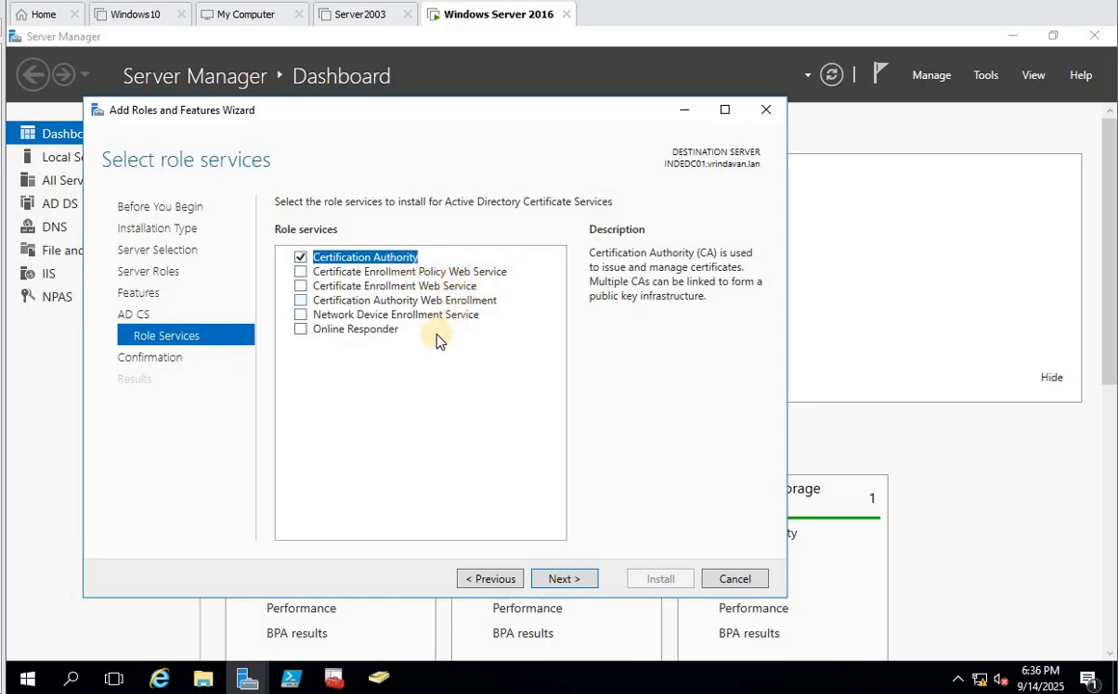
left_click(344, 273)
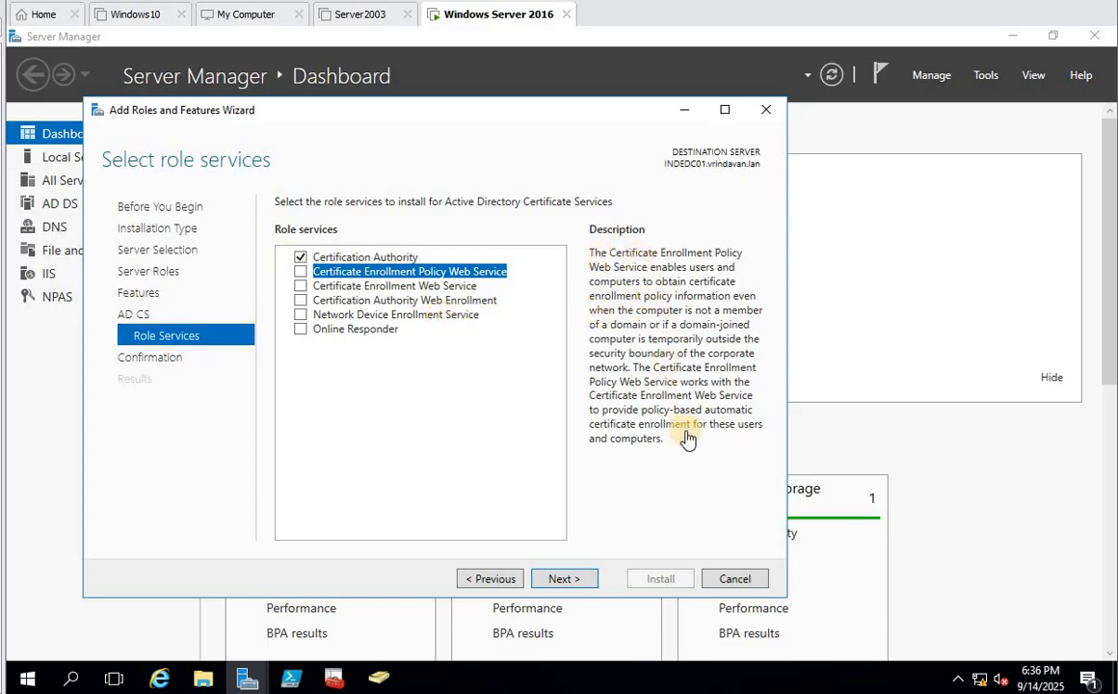
left_click(351, 287)
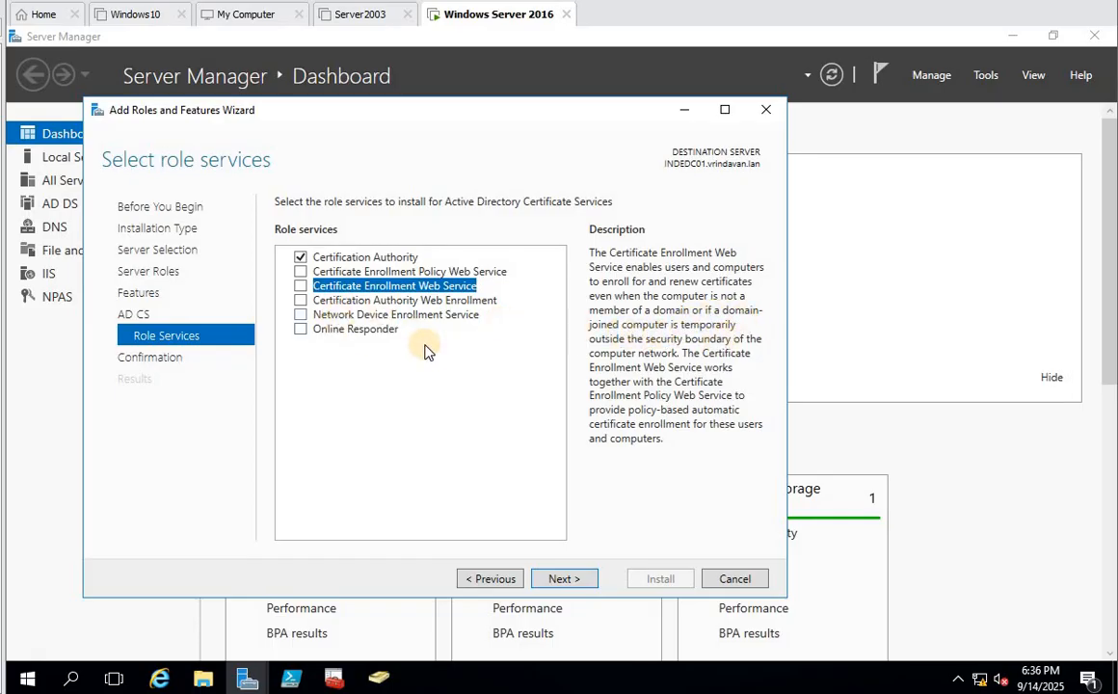
left_click(331, 303)
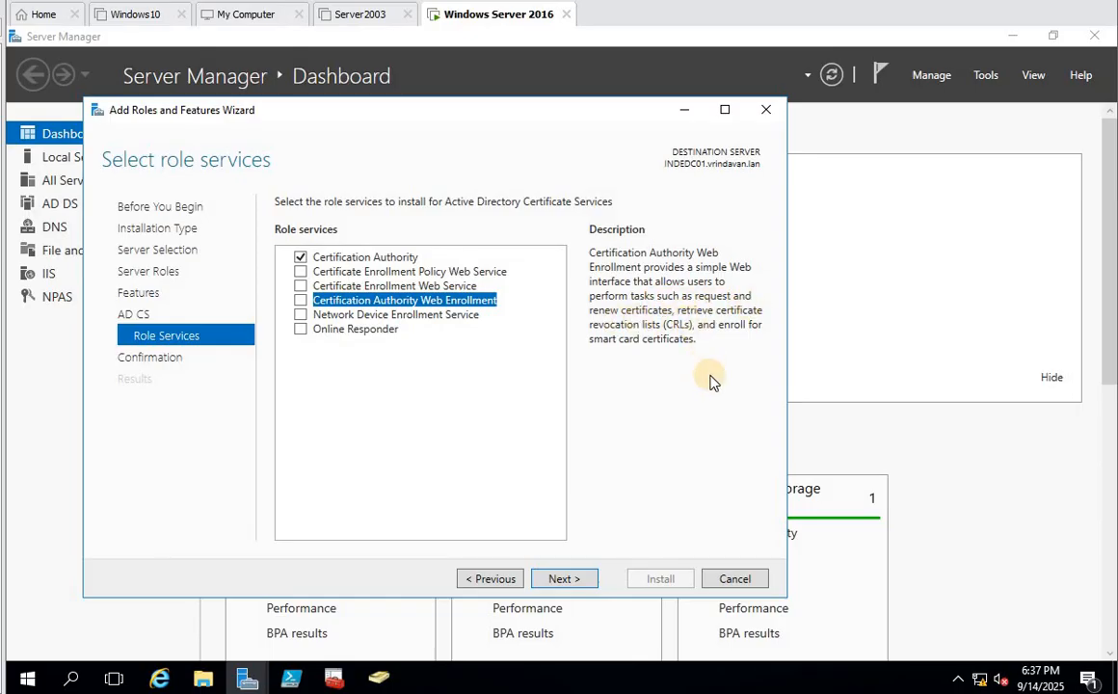
left_click(301, 300)
left_click(565, 578)
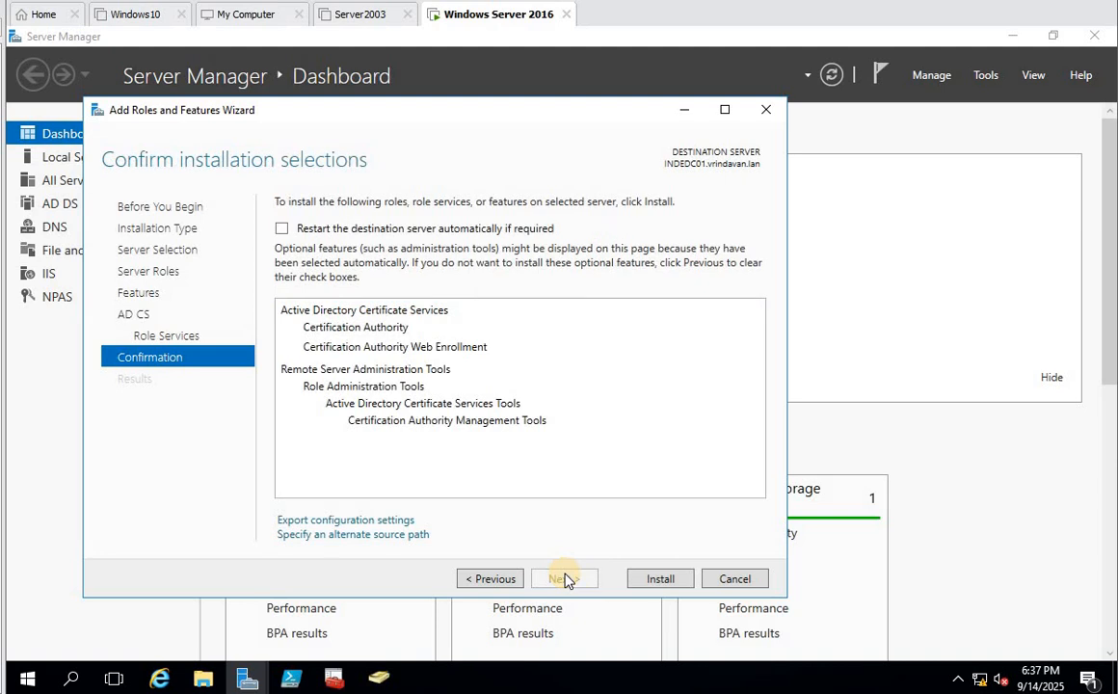
- Install the AD CS roles, then launch Configure Active Directory Certificate Services from notifications
left_click(656, 580)
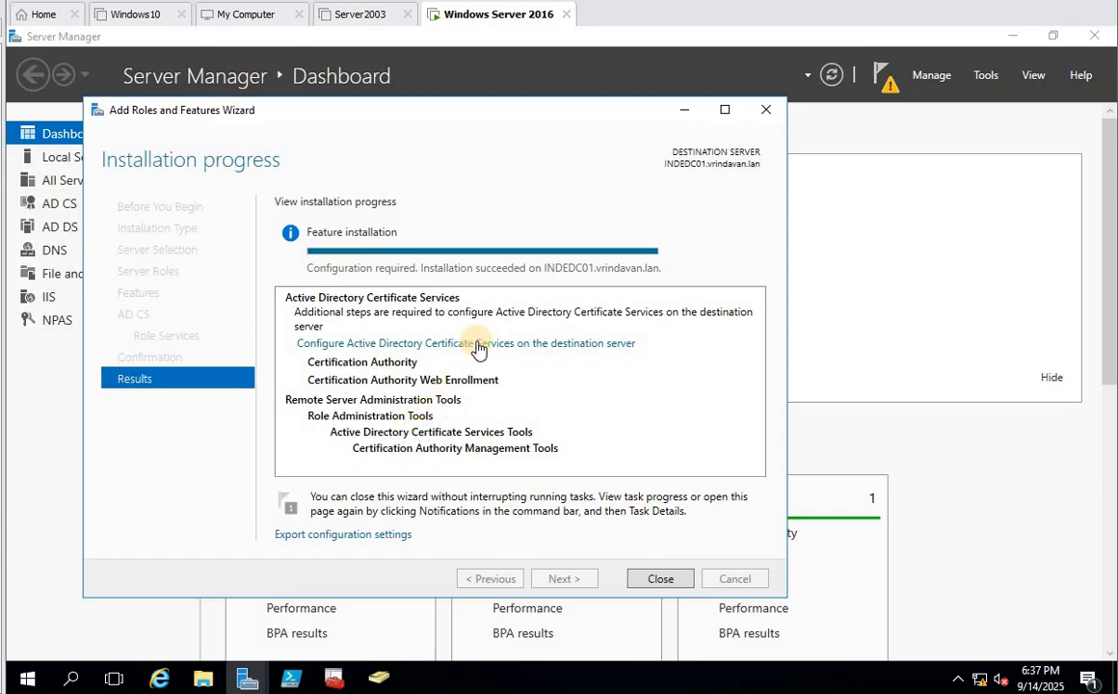
left_click(666, 580)
left_click(882, 79)
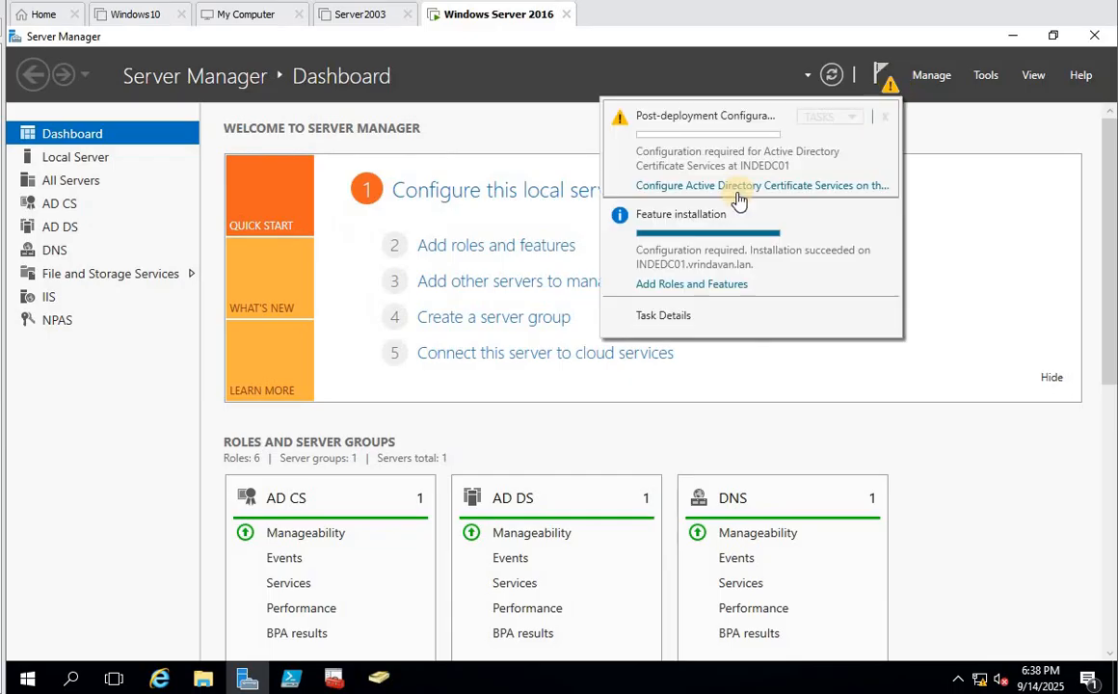
left_click(761, 187)
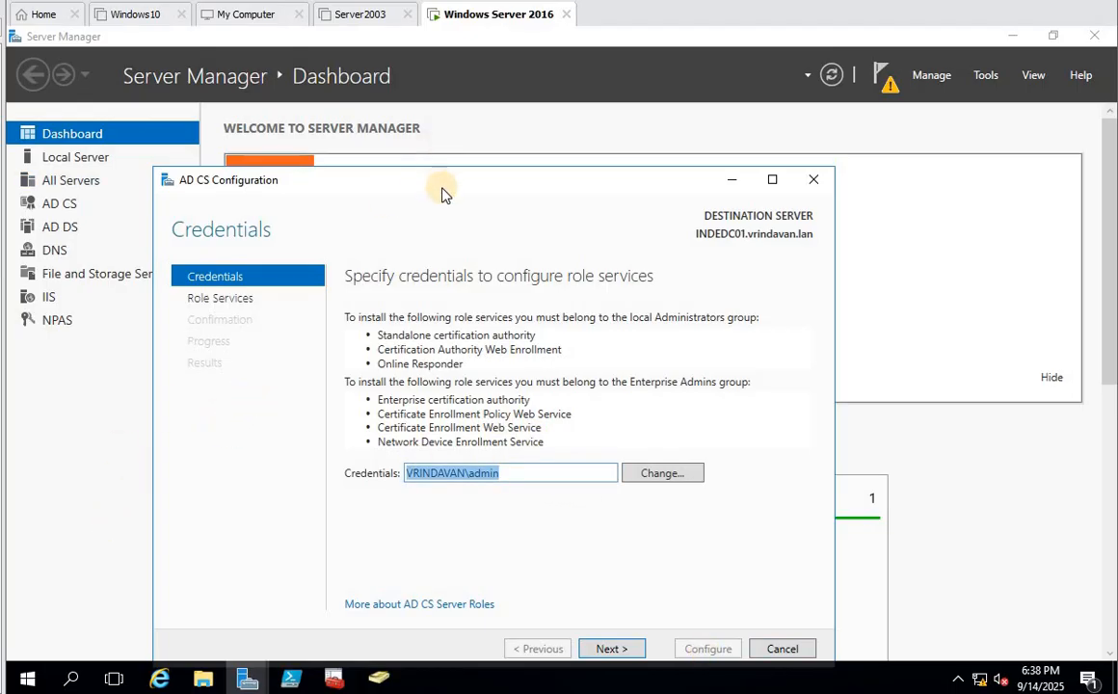
- Select Certification Authority and Web Enrollment, reach the Setup Type page, then cancel the wizard
left_click_drag(442, 193, 450, 128)
left_click(623, 584)
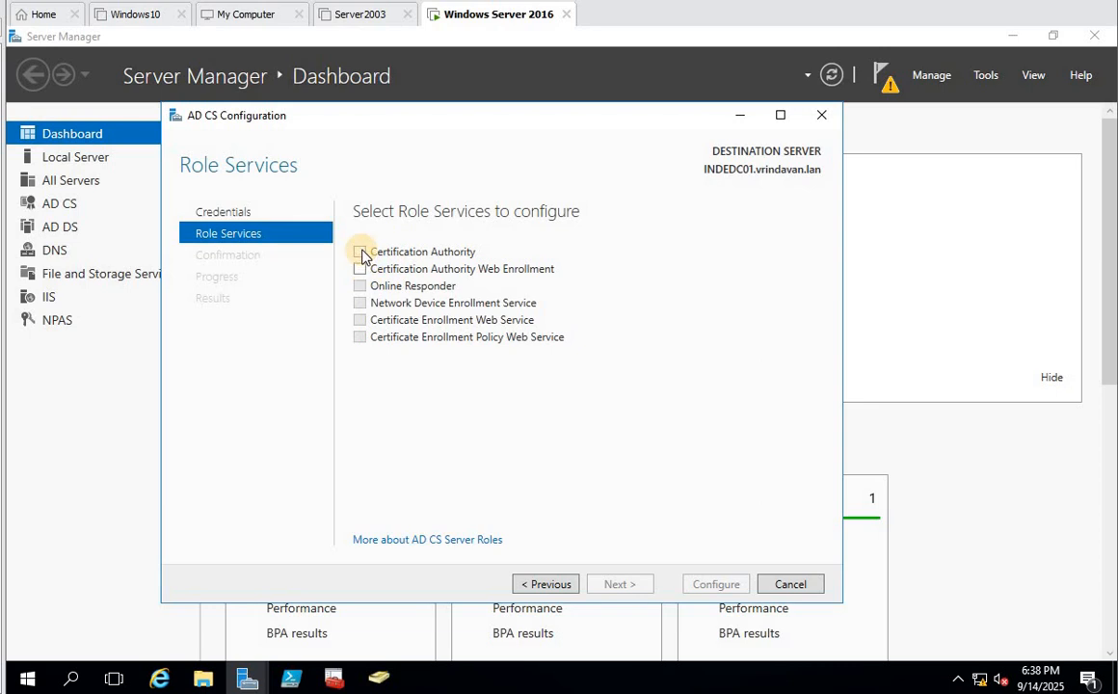
left_click(361, 253)
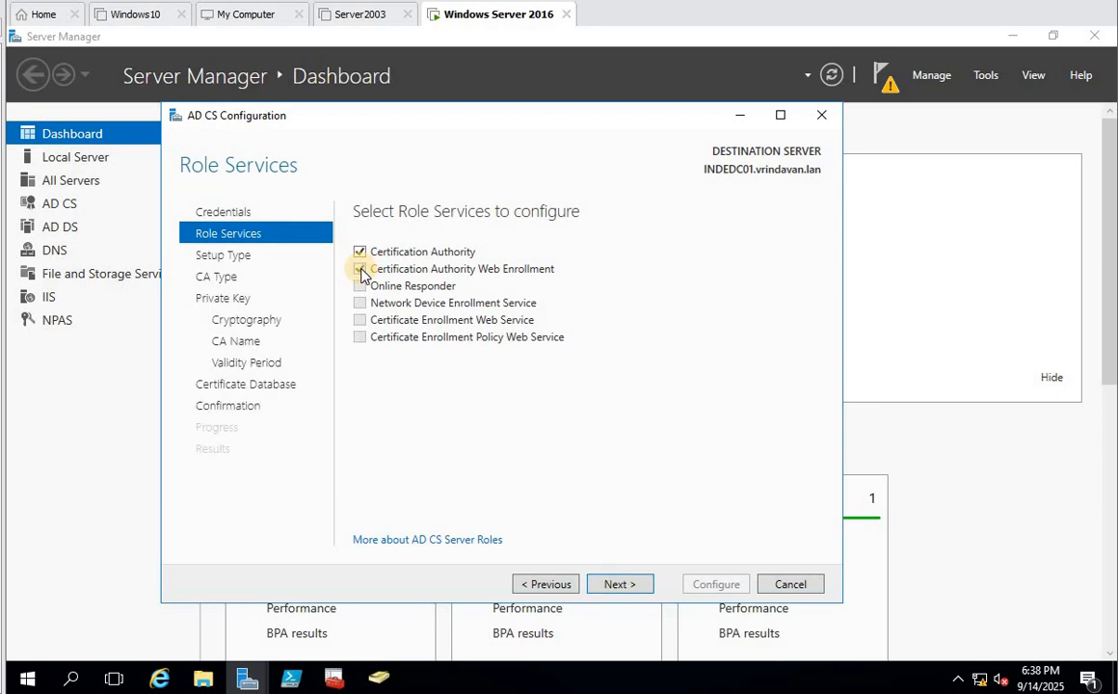
left_click(360, 271)
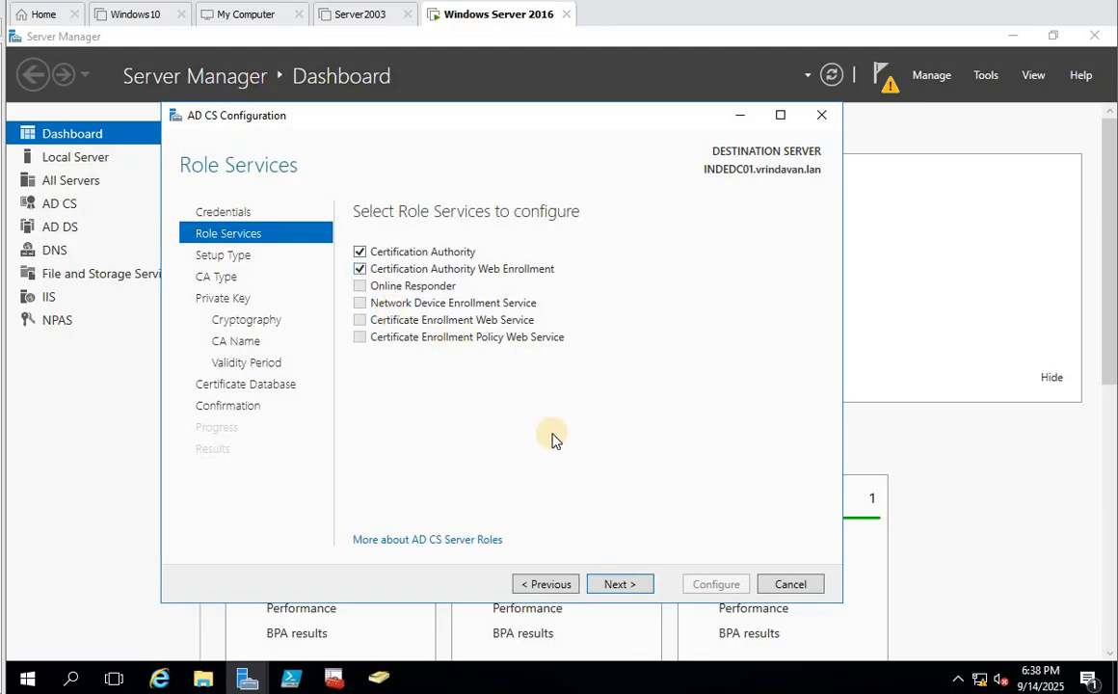
left_click(620, 585)
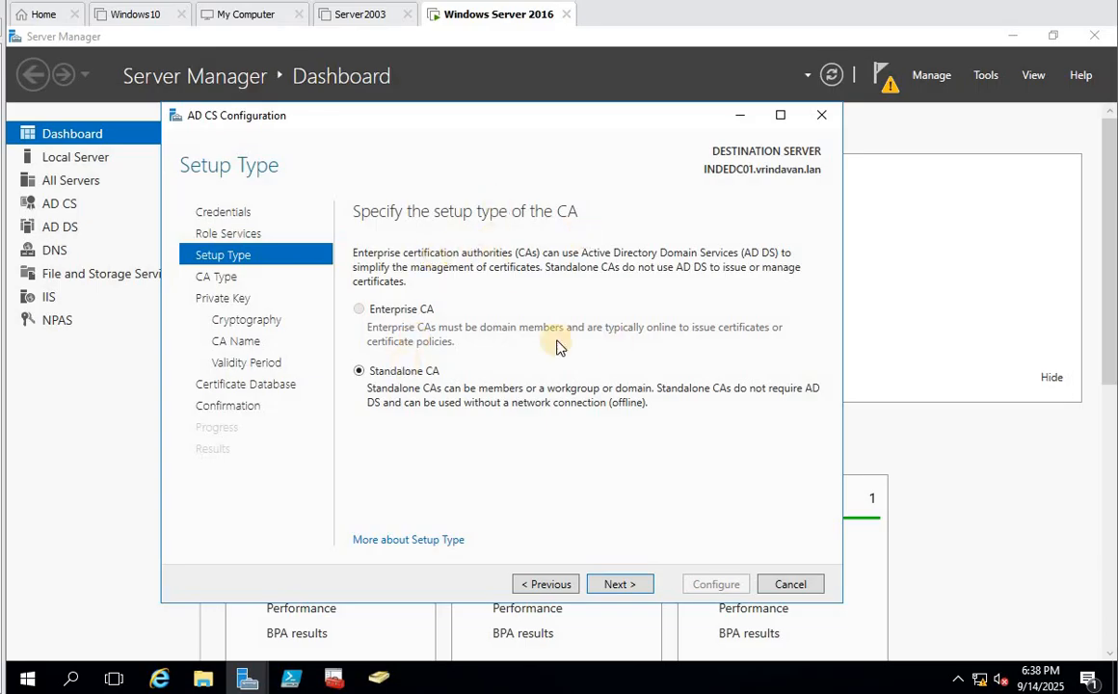
left_click(788, 584)
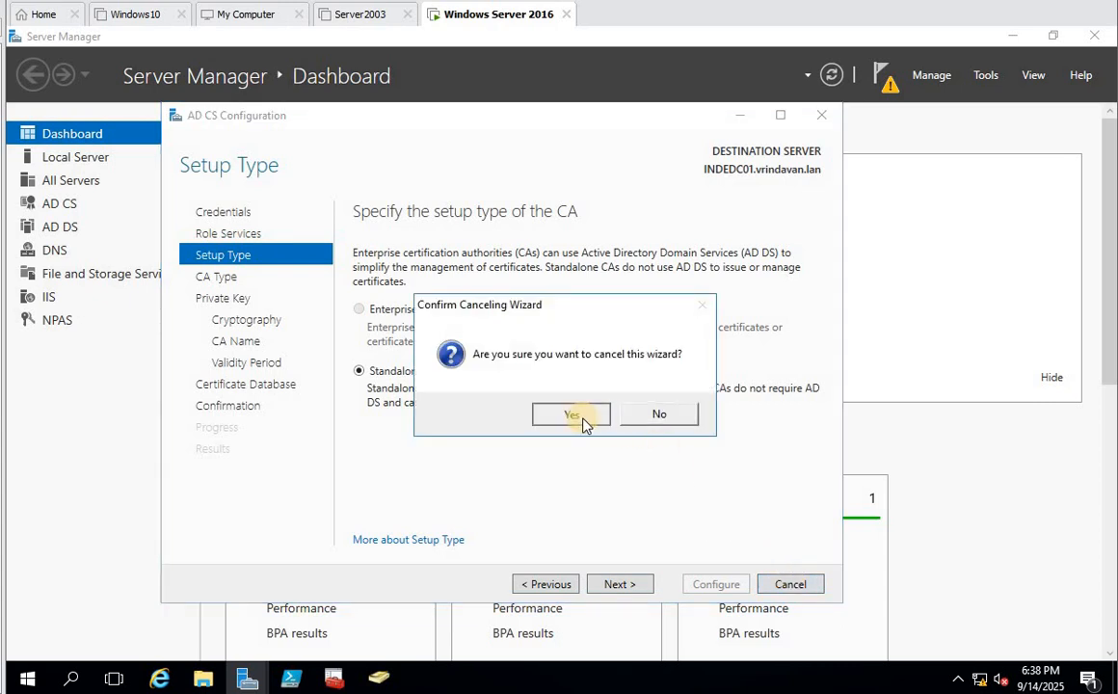
left_click(578, 421)
- Restart the server and sign back in with the account password
right_click(23, 676)
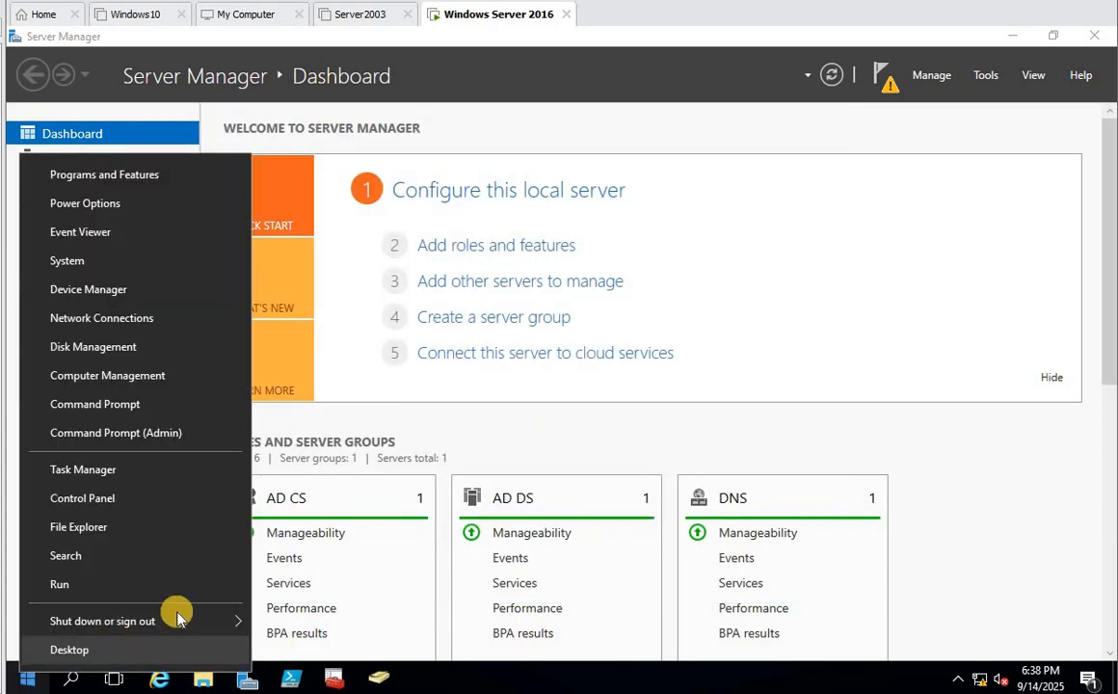
mouse_move(246, 620)
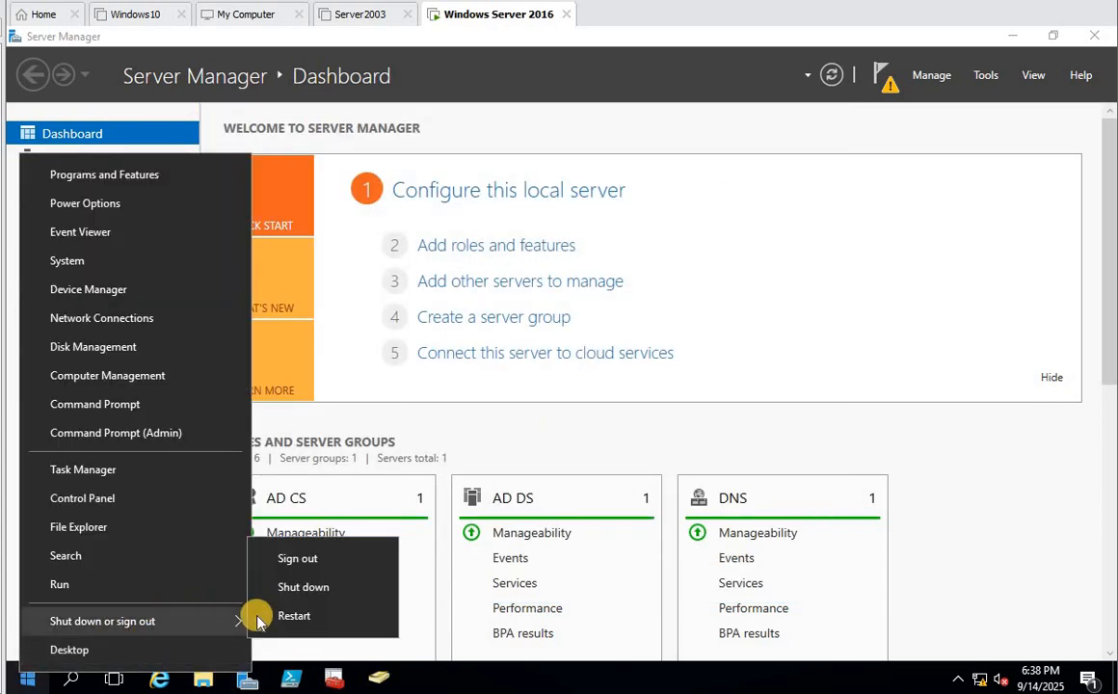
left_click(318, 618)
left_click(281, 637)
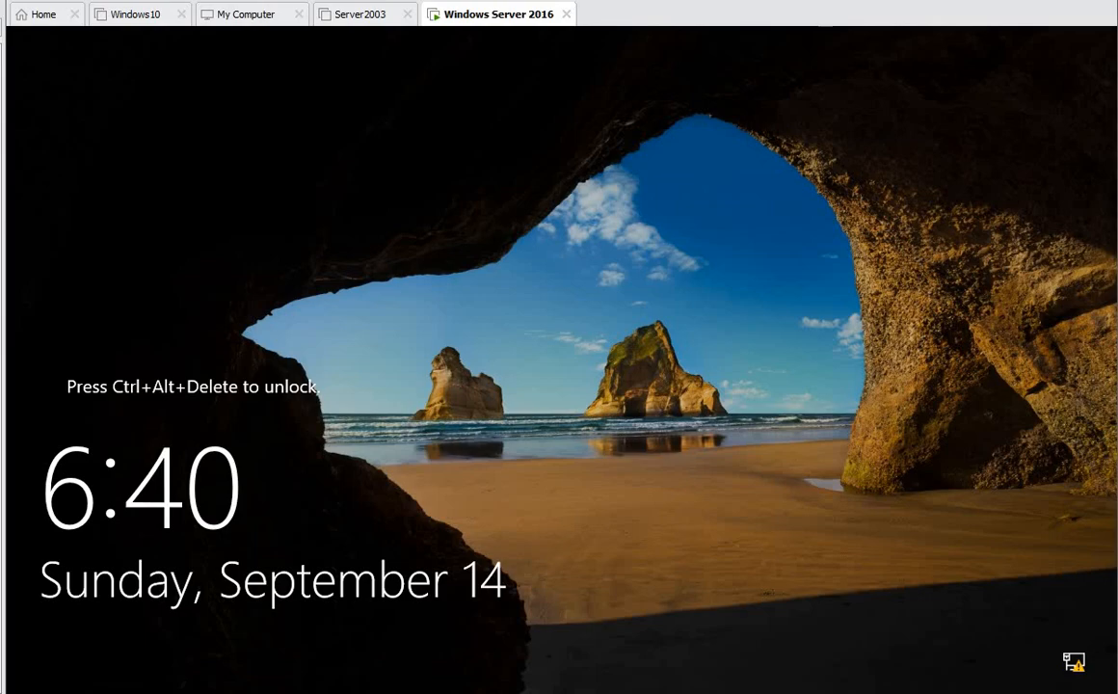
left_click(77, 294)
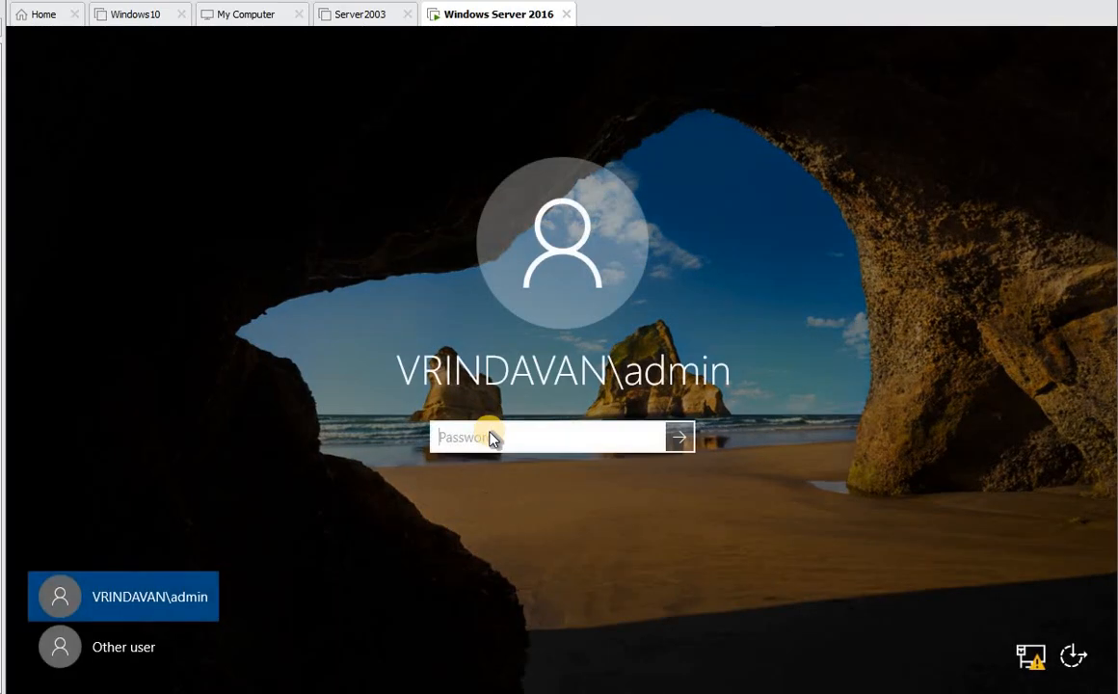
type("********")
key("Return")
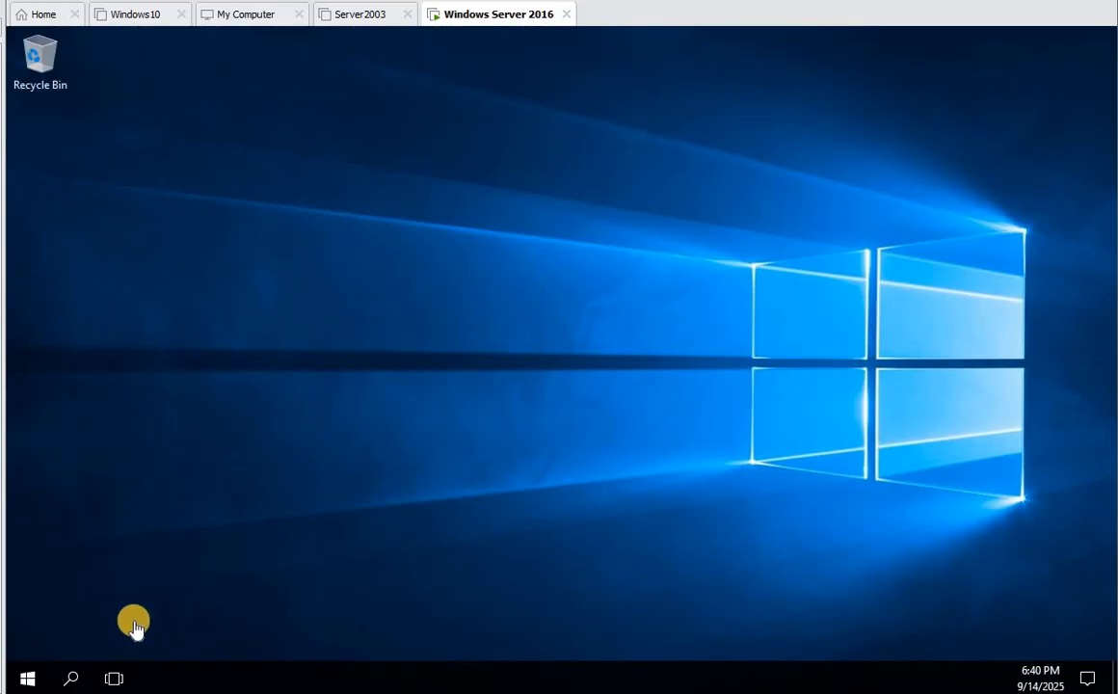
- Launch Server Manager from Start and maximize its window
left_click(24, 677)
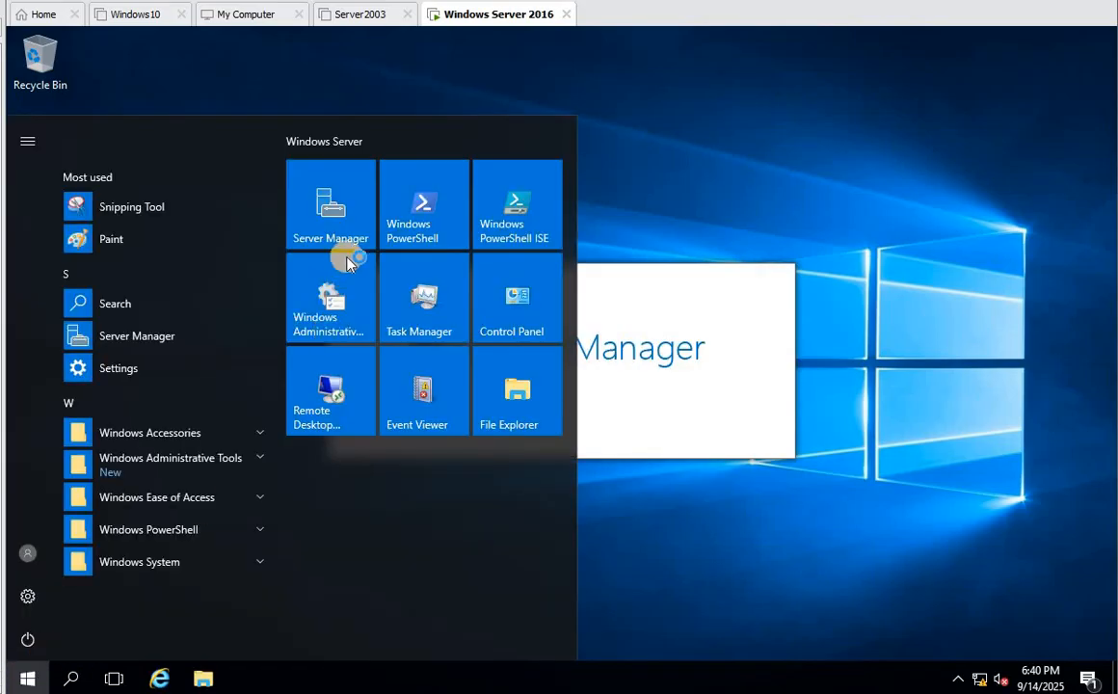
left_click(318, 231)
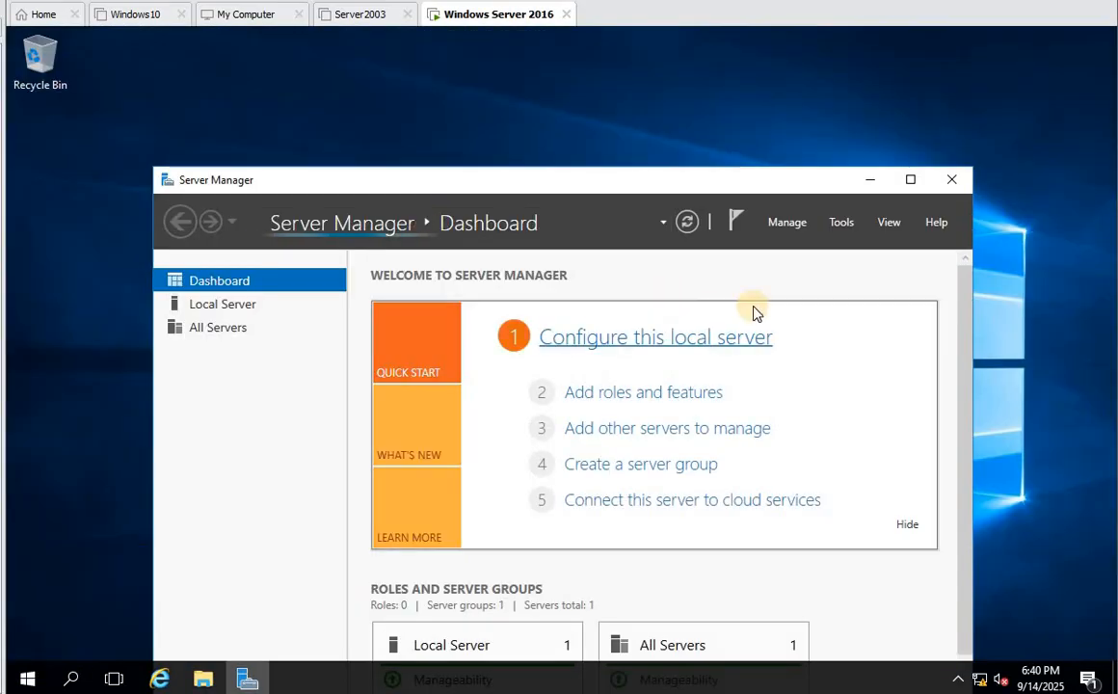
left_click(910, 179)
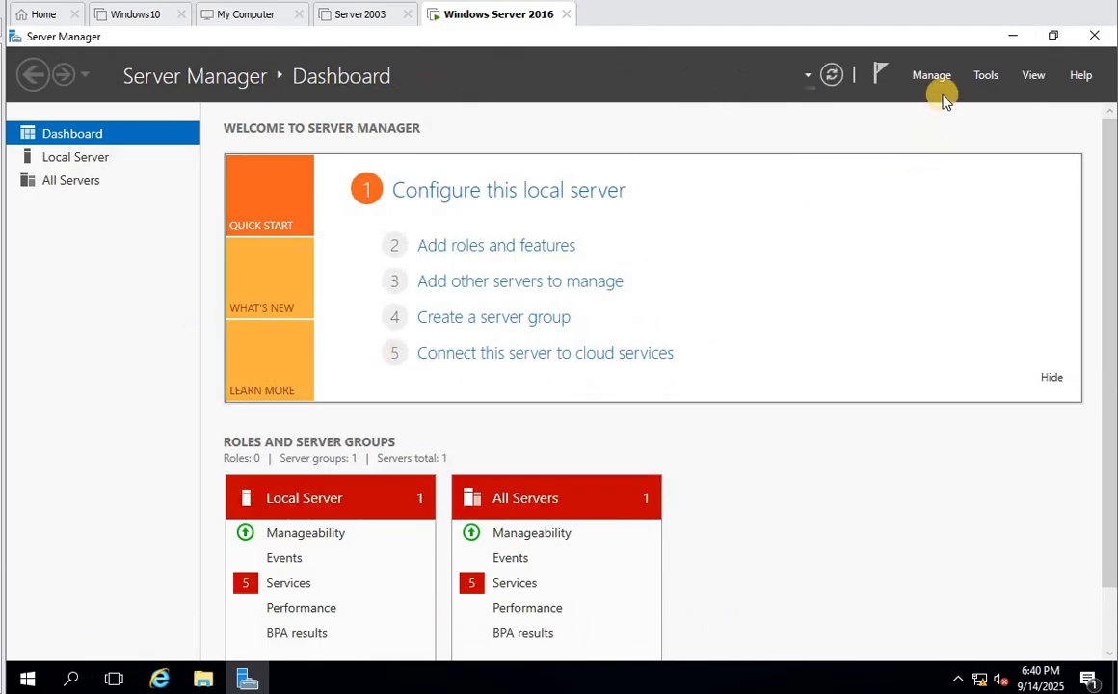
- Reopen AD CS configuration, select Certification Authority and Web Enrollment, reach Setup Type, then cancel it
left_click(890, 92)
left_click(768, 184)
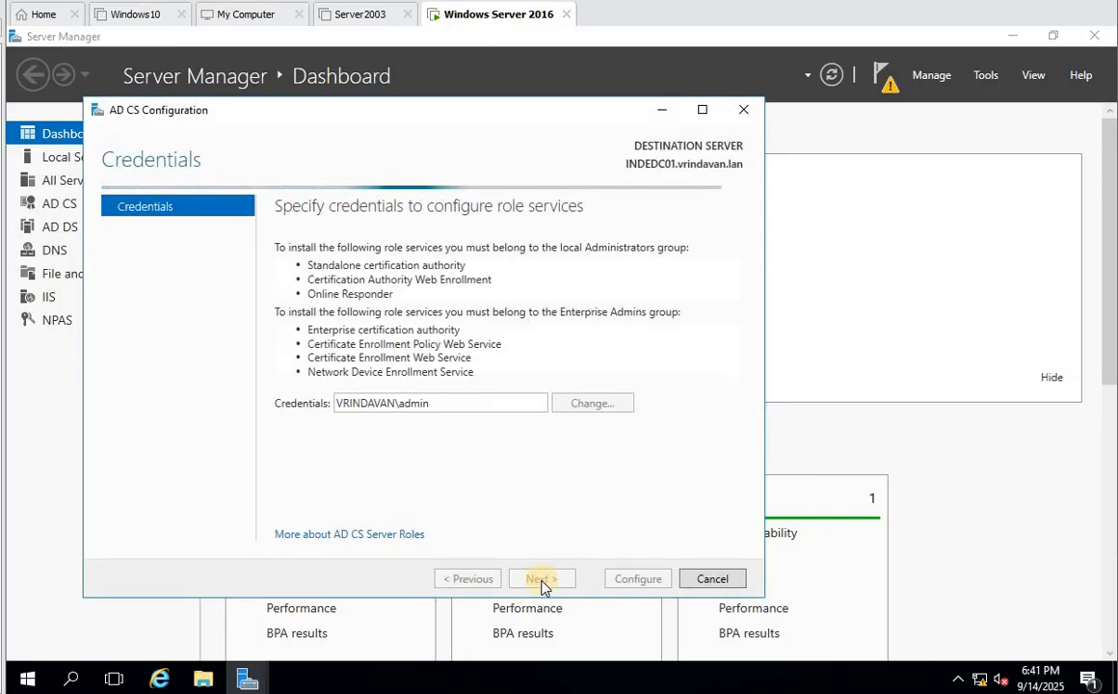
left_click(542, 579)
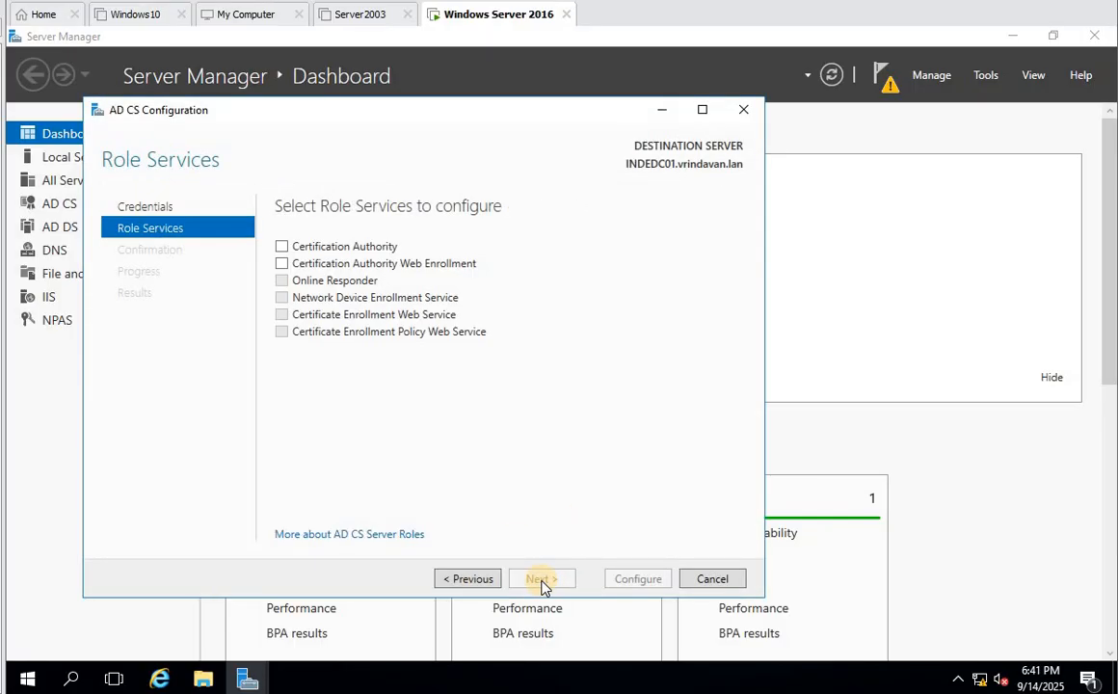
left_click(281, 247)
left_click(282, 264)
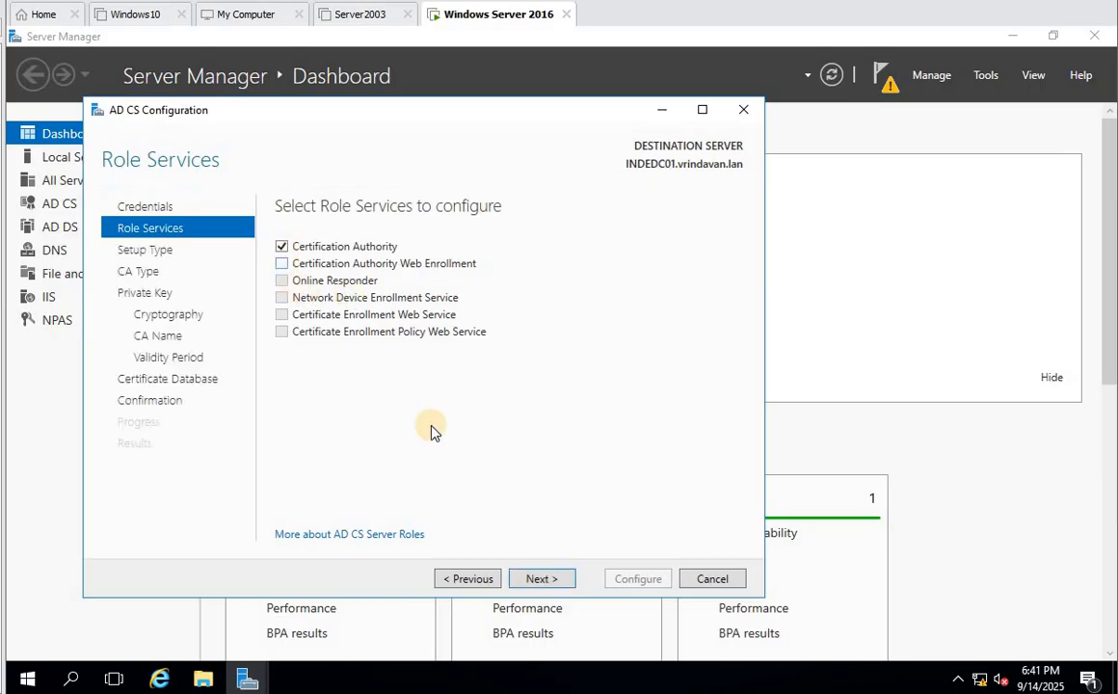
left_click(530, 579)
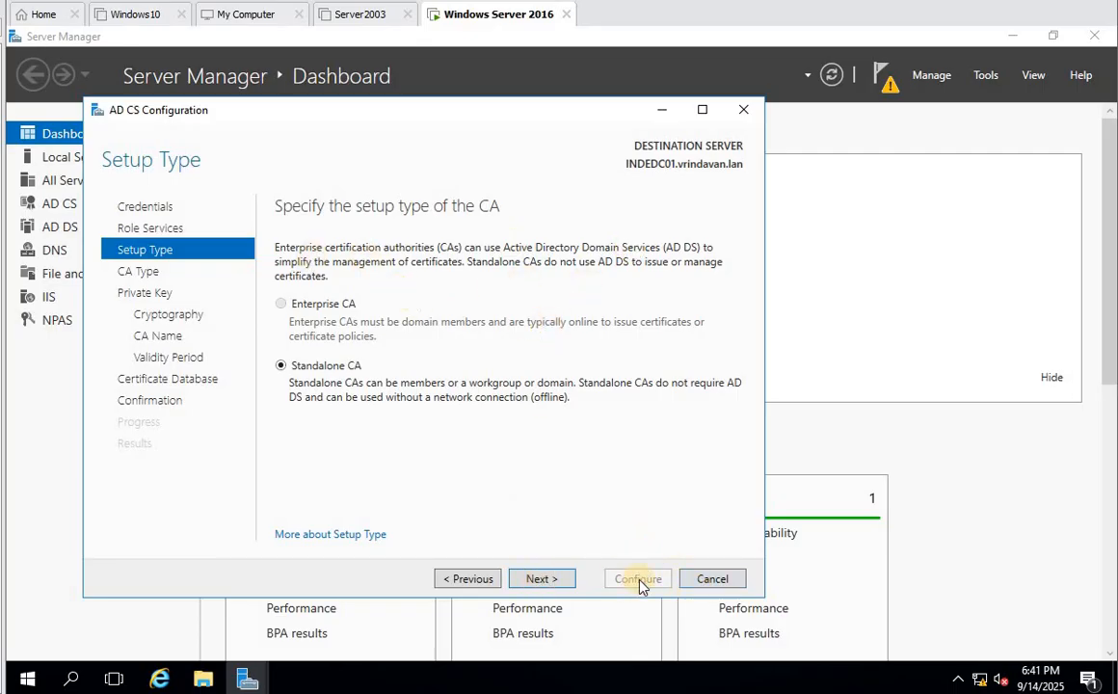
left_click(712, 579)
left_click(571, 415)
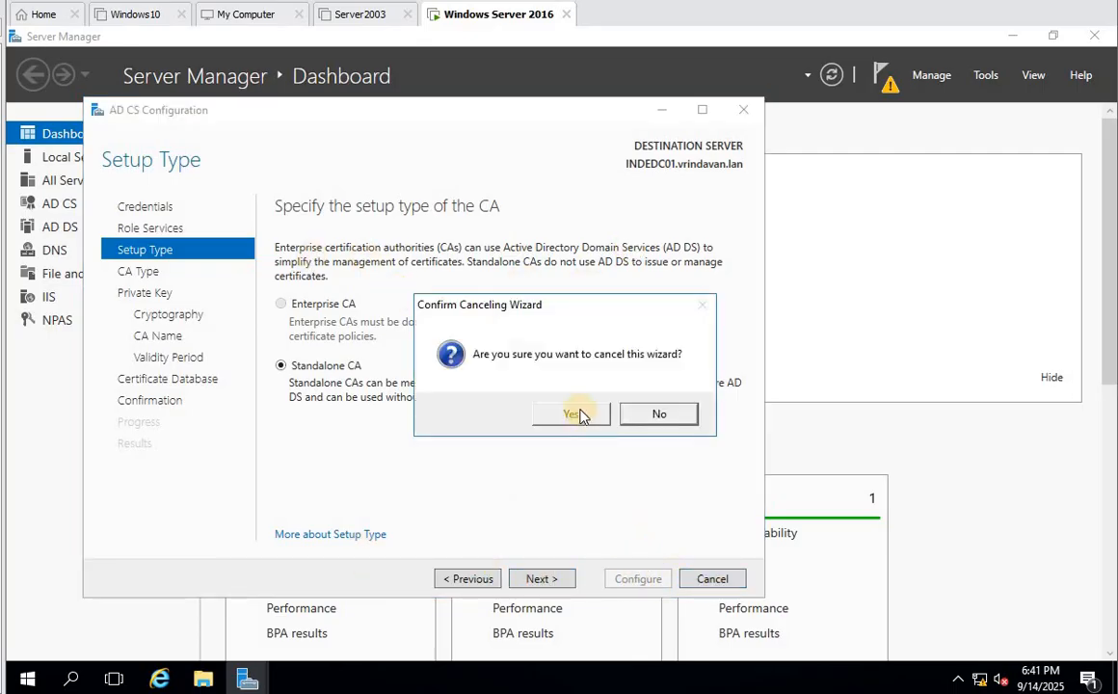
left_click(985, 75)
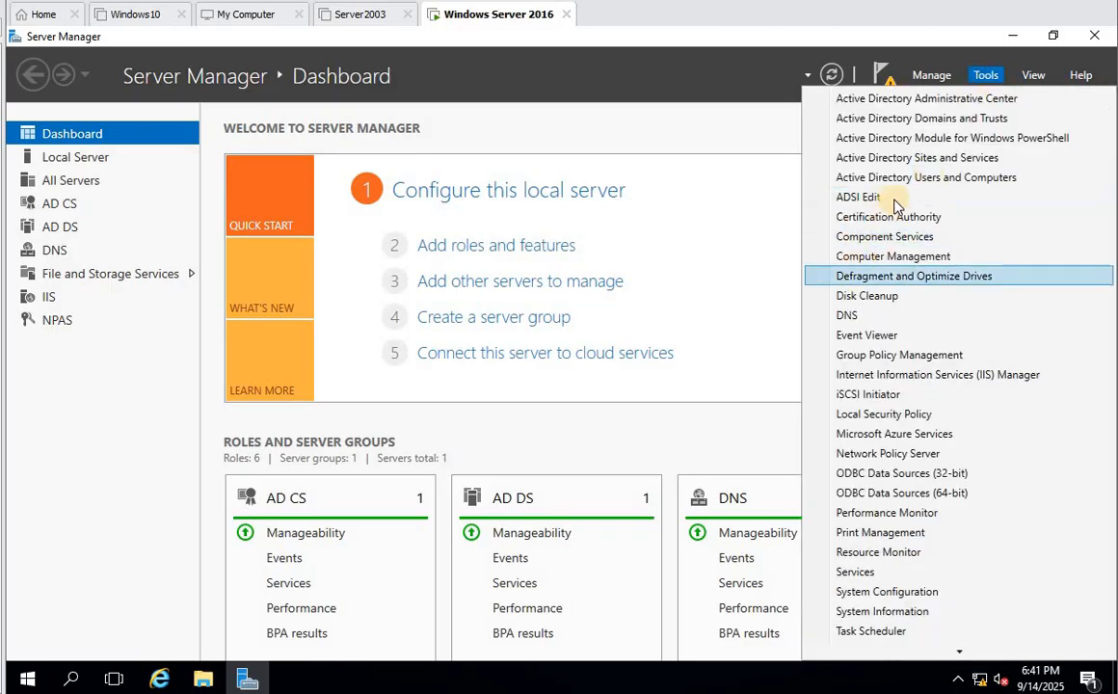
- Open the Users container in Active Directory Users and Computers and start a new user
left_click(914, 179)
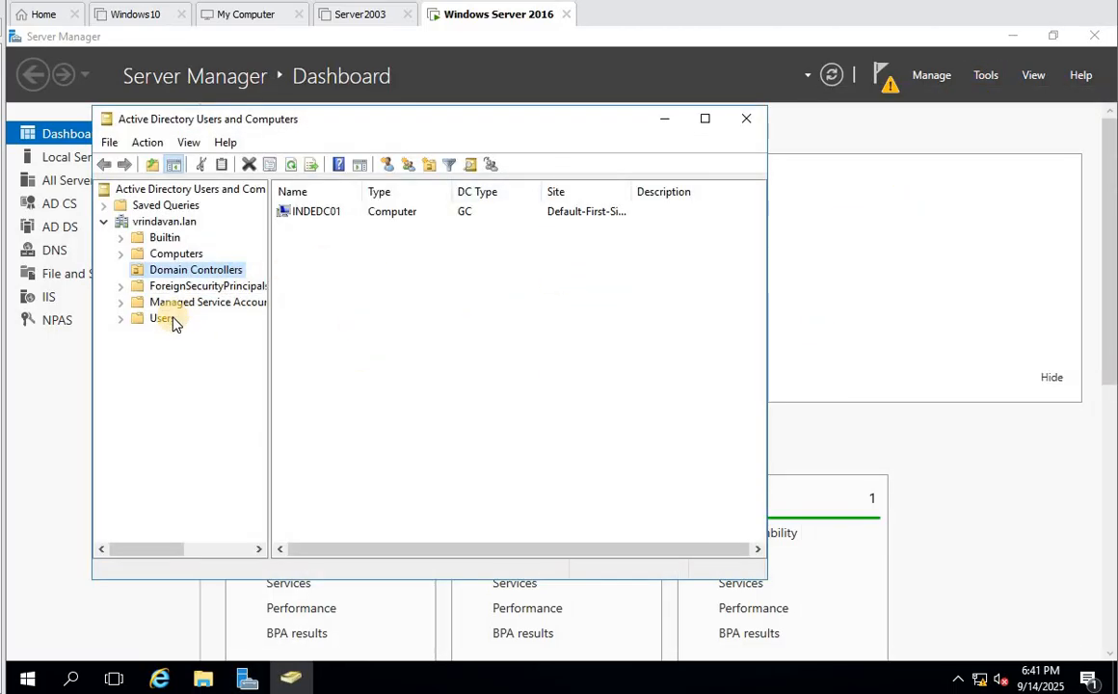
left_click(164, 318)
left_click(705, 119)
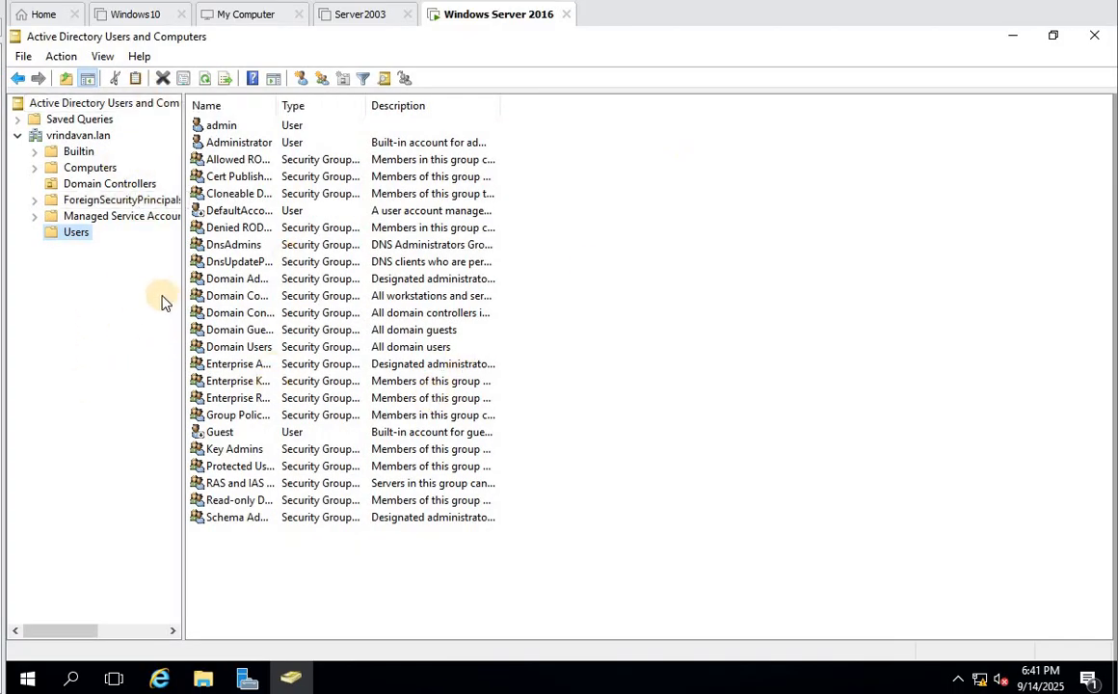
right_click(403, 542)
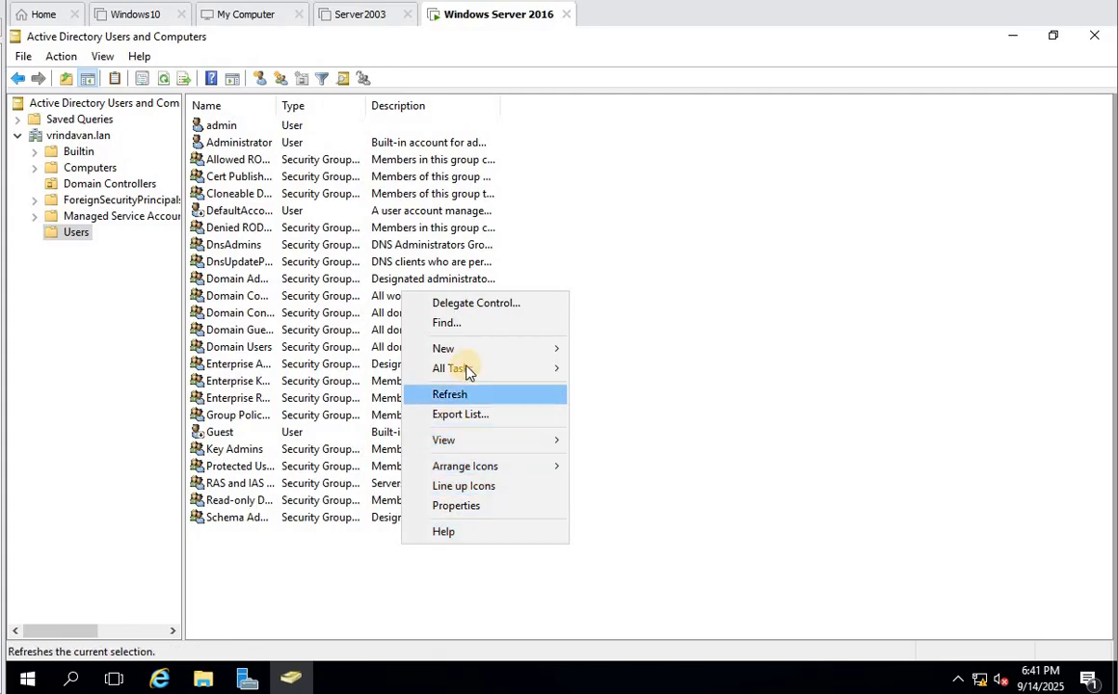
mouse_move(482, 349)
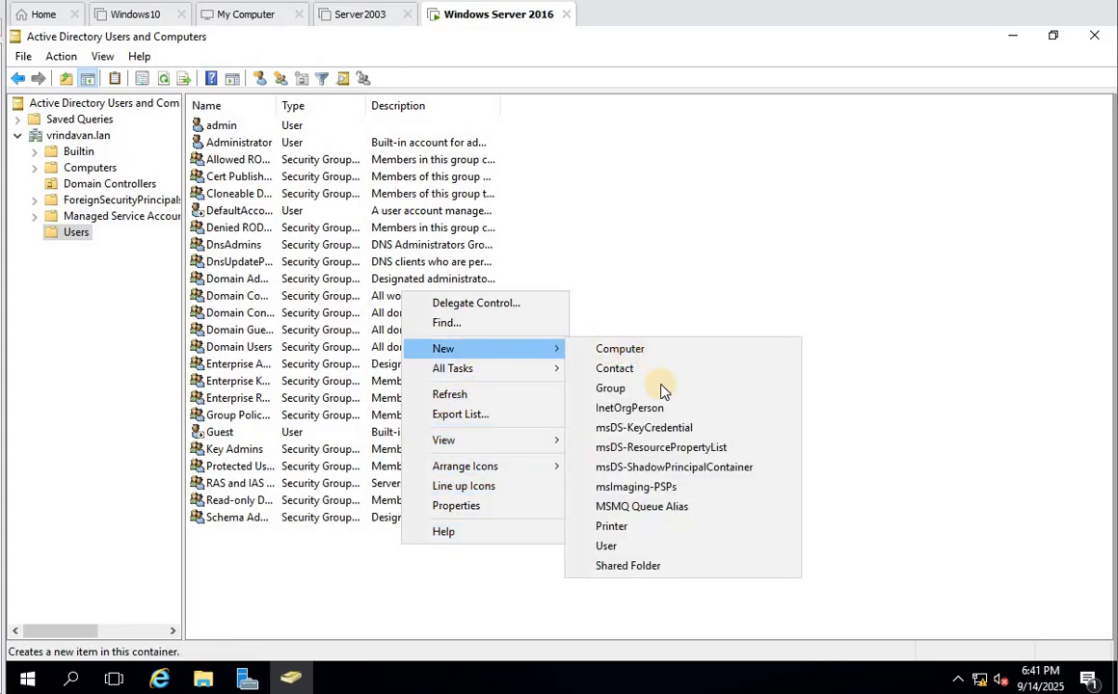
left_click(661, 550)
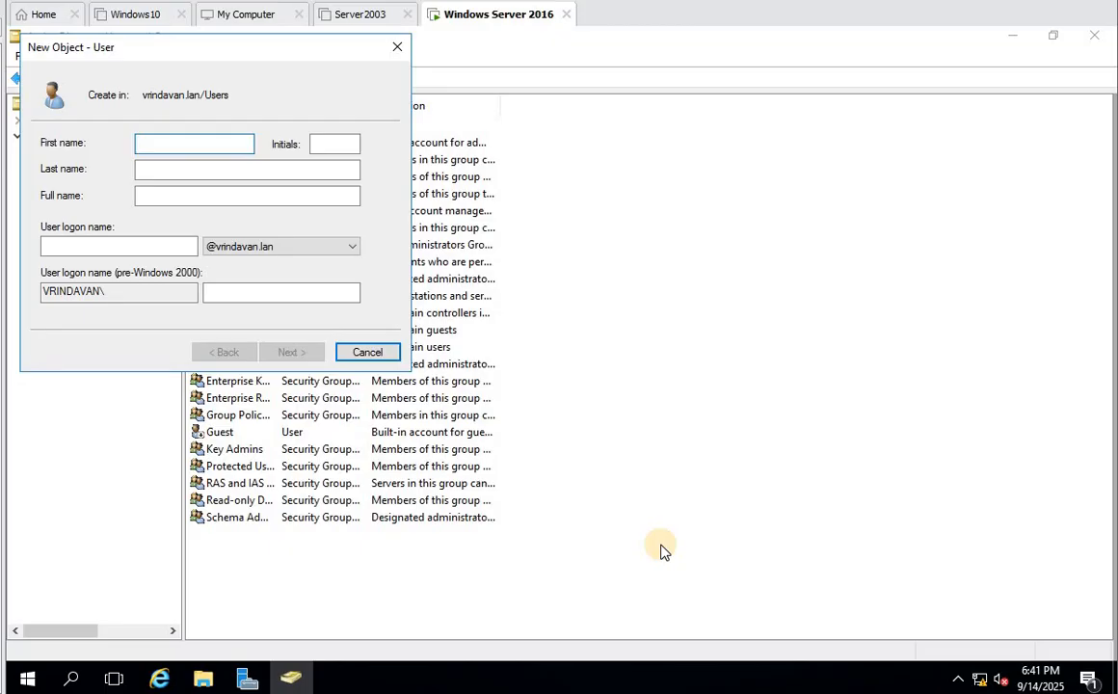
- Enter the new user's first name, initial, last name and logon name
type("ma")
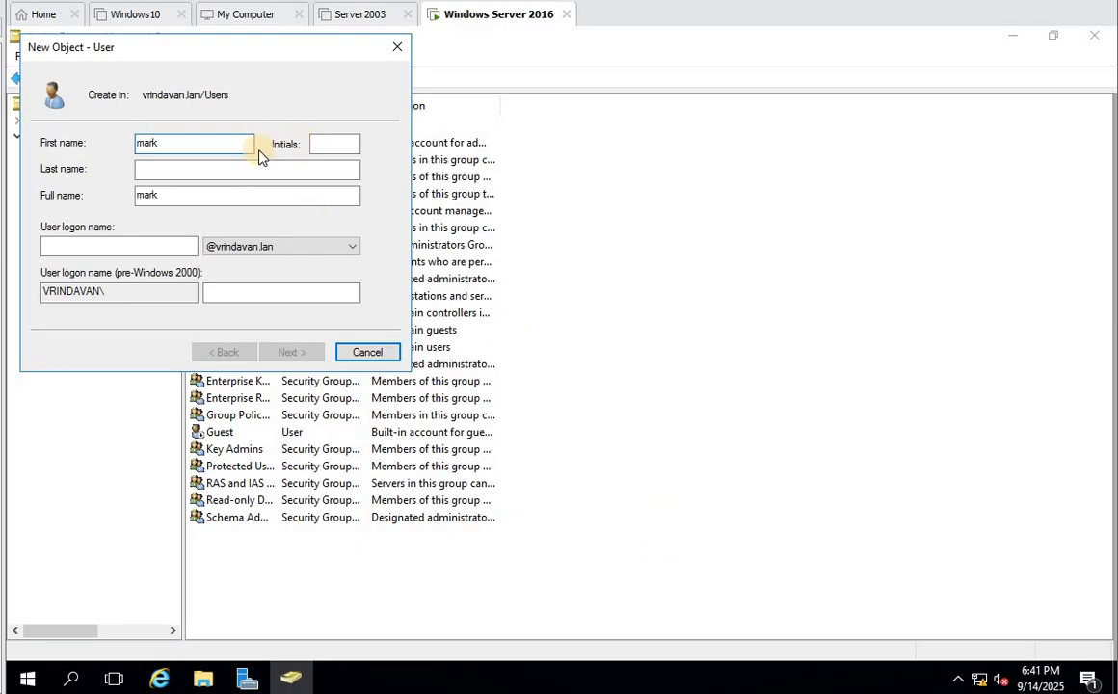
type("rk")
left_click_drag(183, 148, 62, 144)
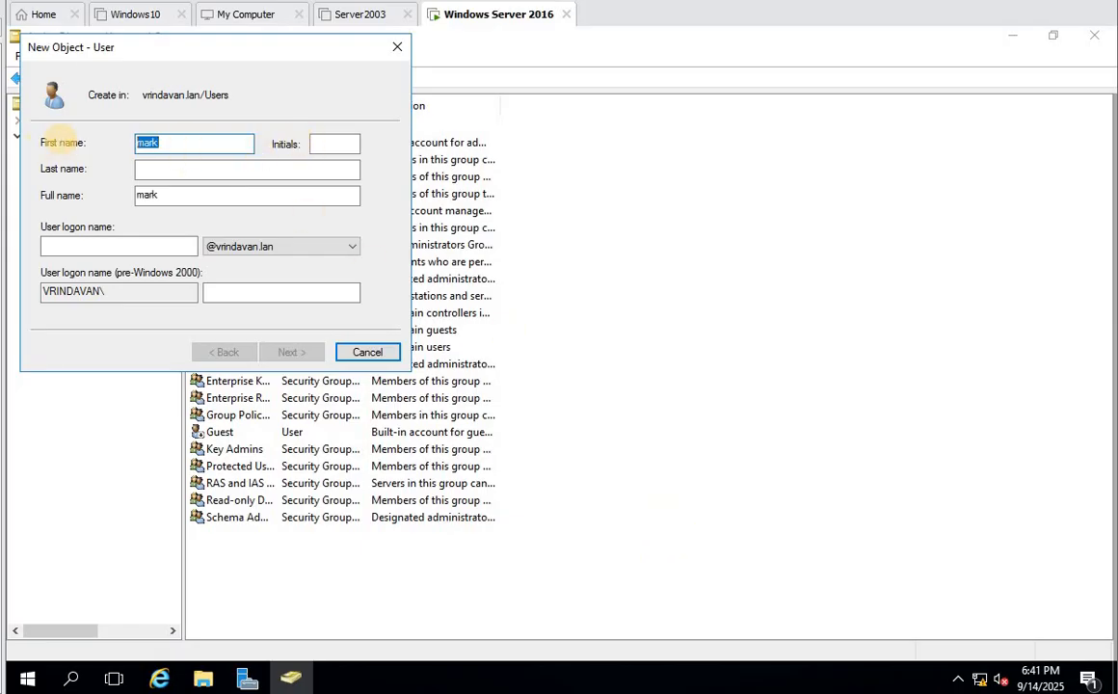
type("Mark")
key("Tab")
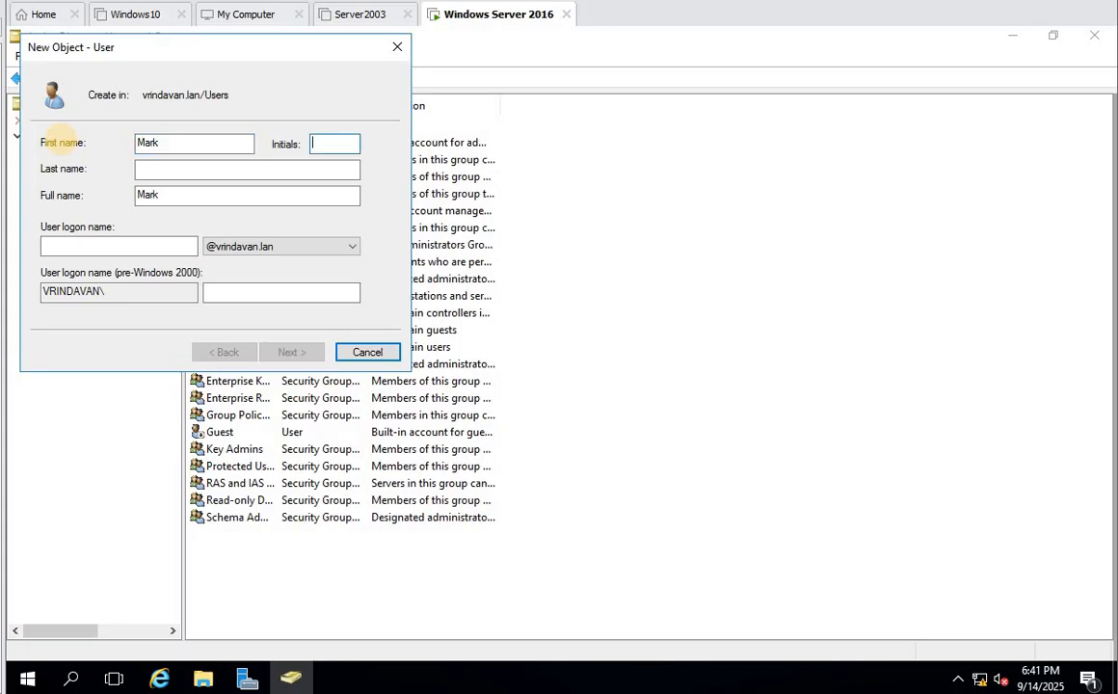
key("Tab")
type("M")
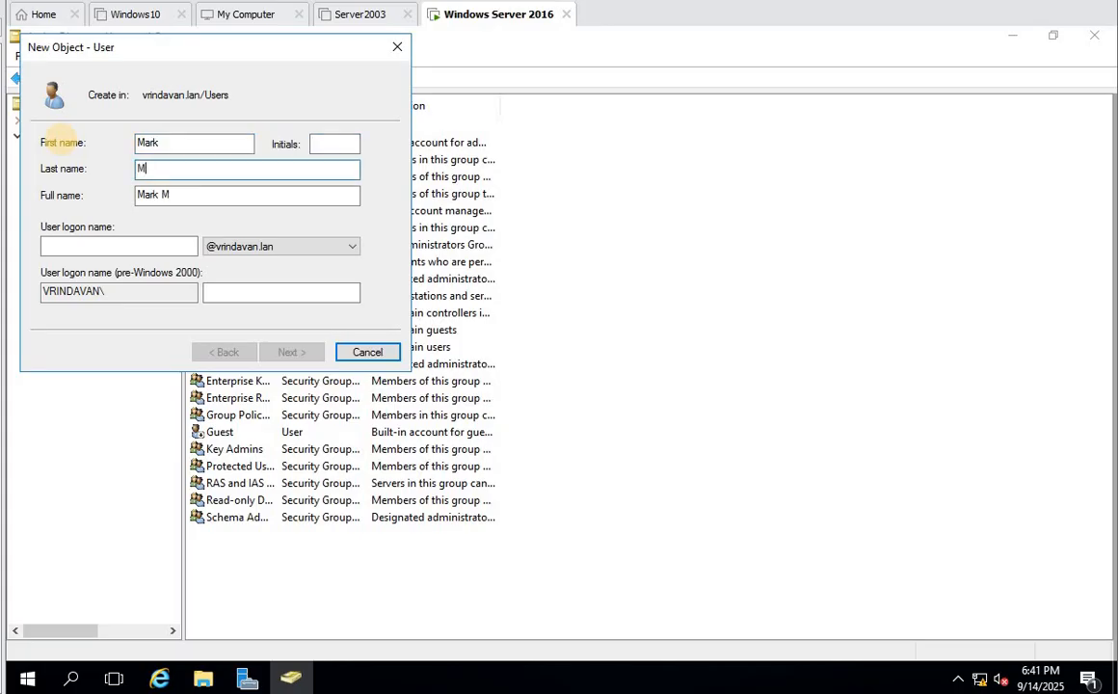
left_click(333, 145)
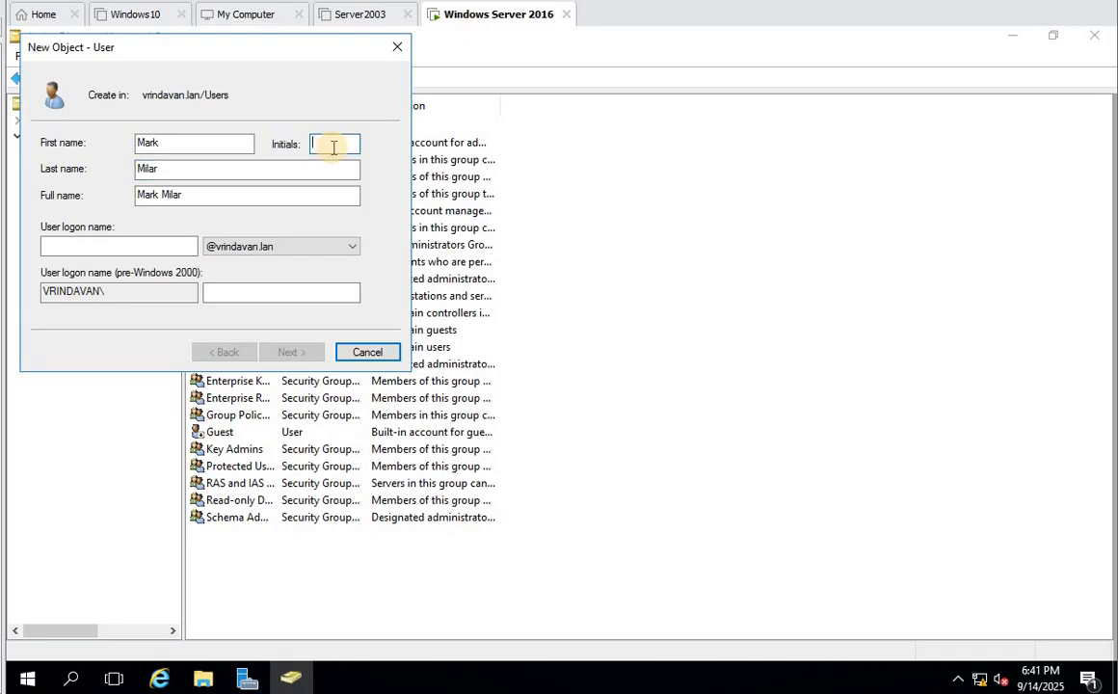
type("M")
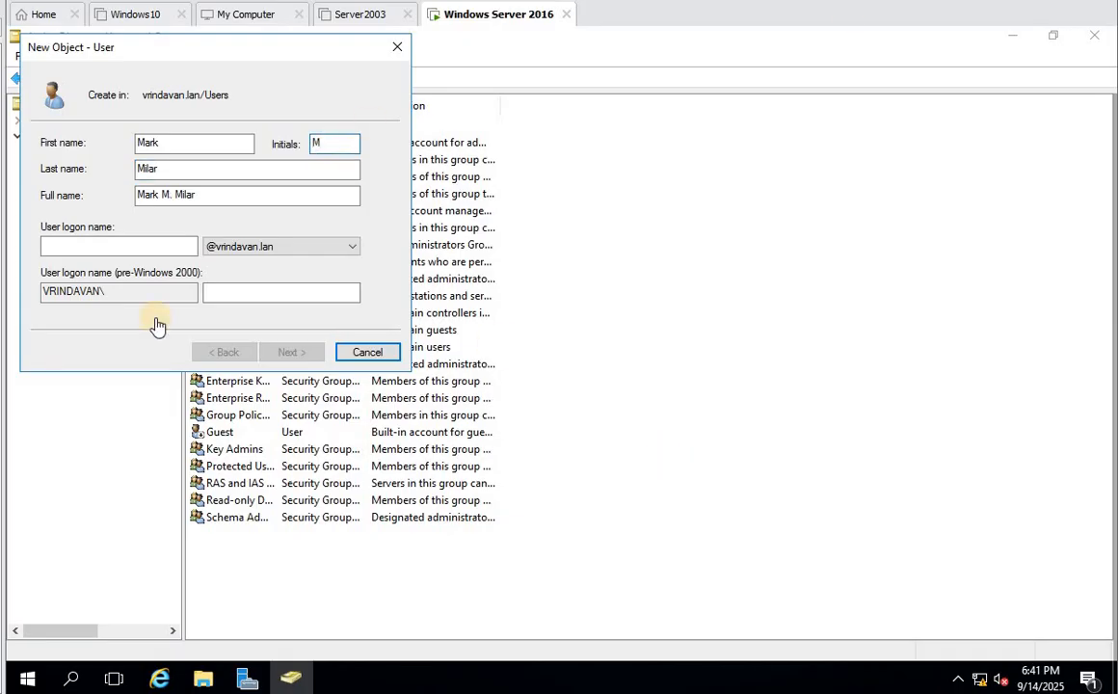
left_click(109, 245)
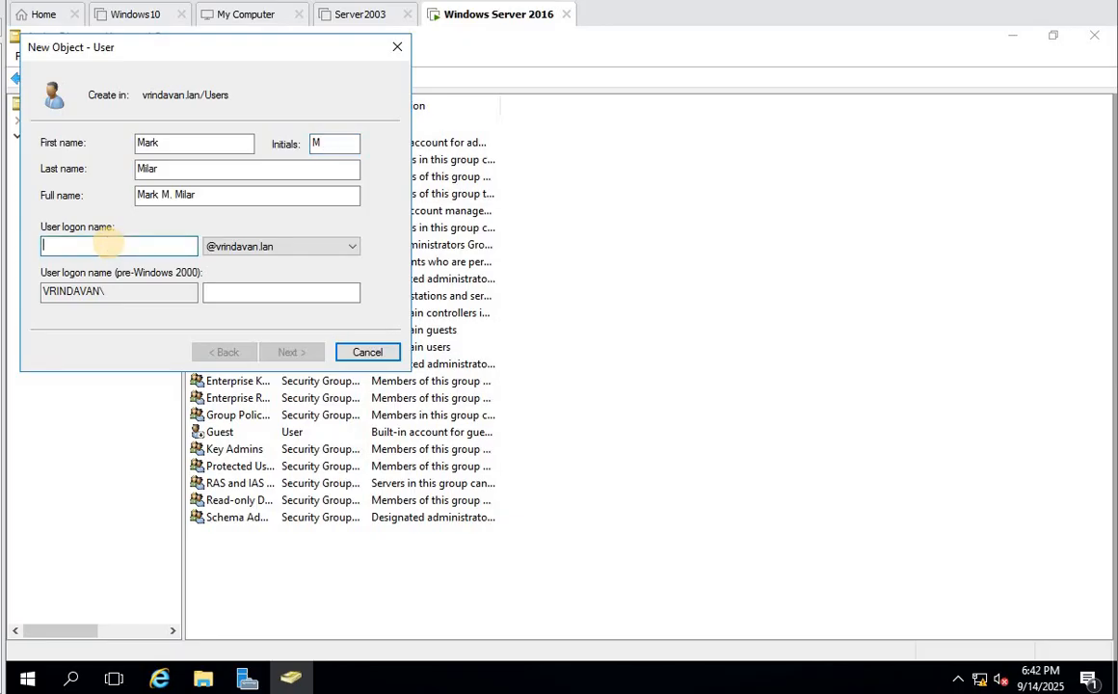
type("mark")
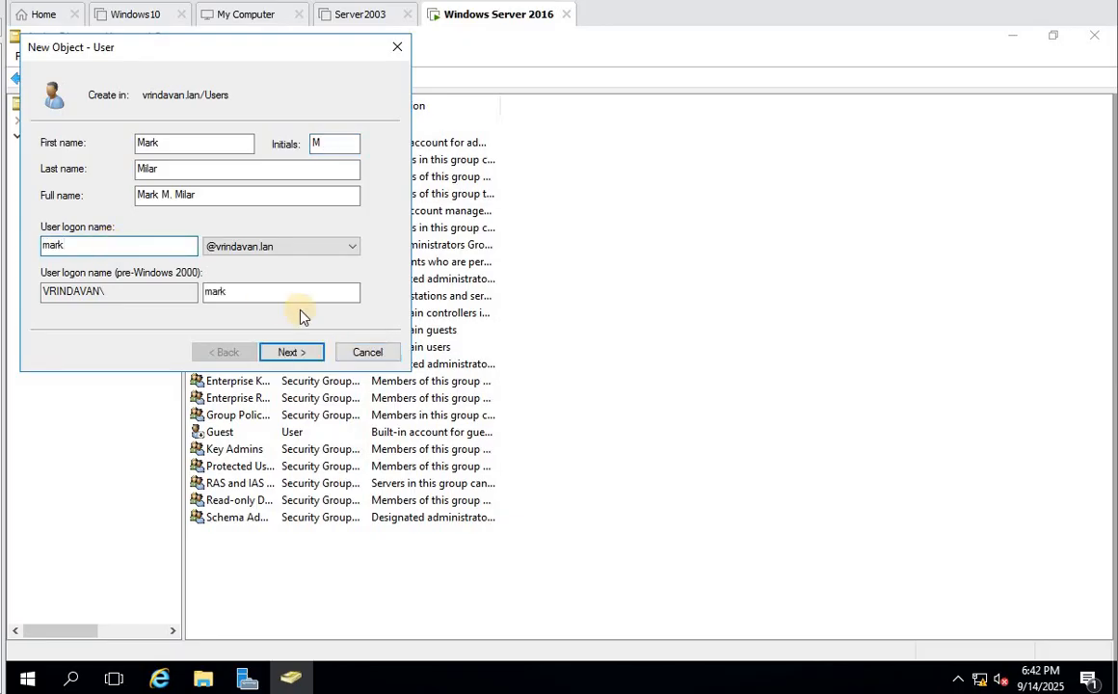
left_click(289, 353)
- Set a matching password without forced change at next logon and finish creating the user
left_click(110, 203)
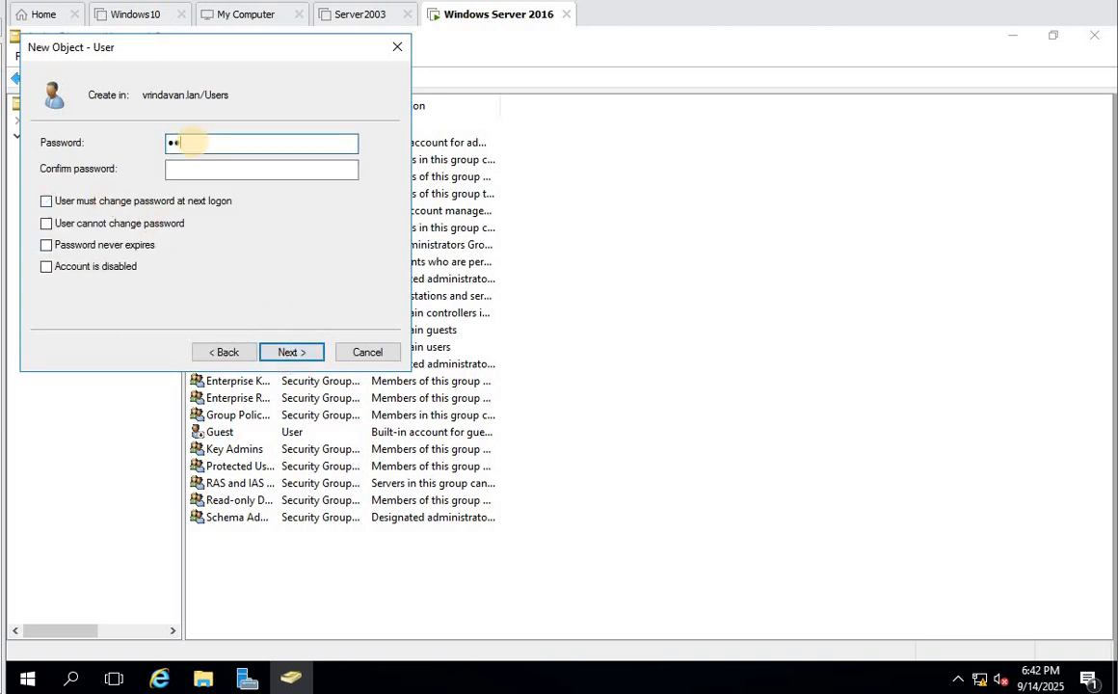
key("Tab")
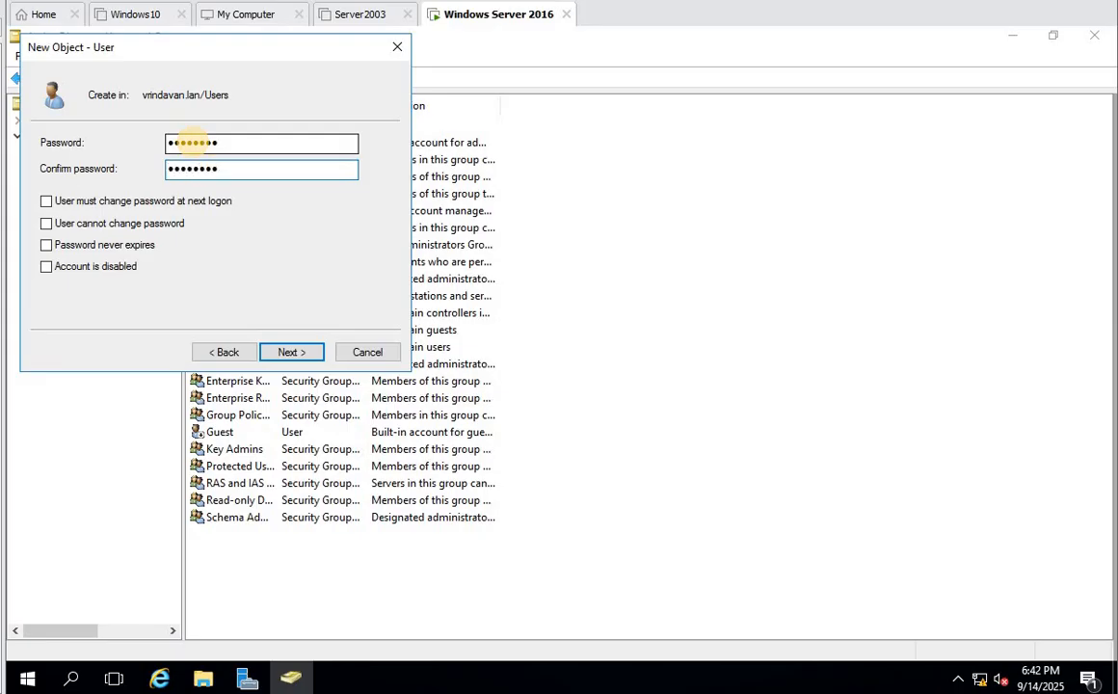
left_click(297, 353)
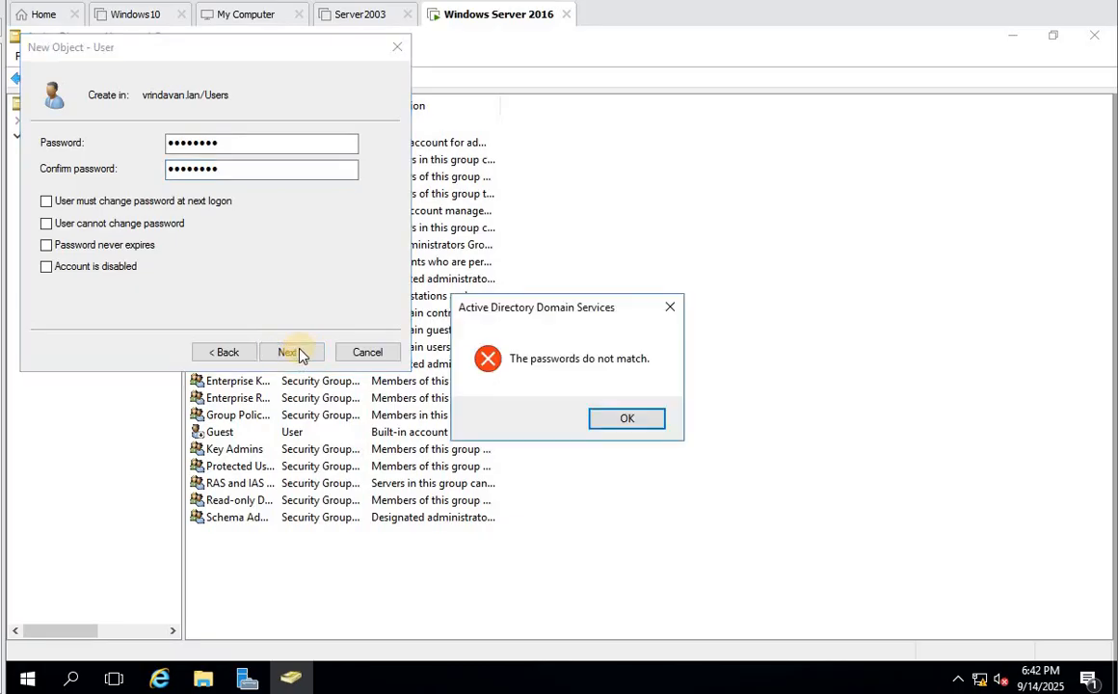
key("Return")
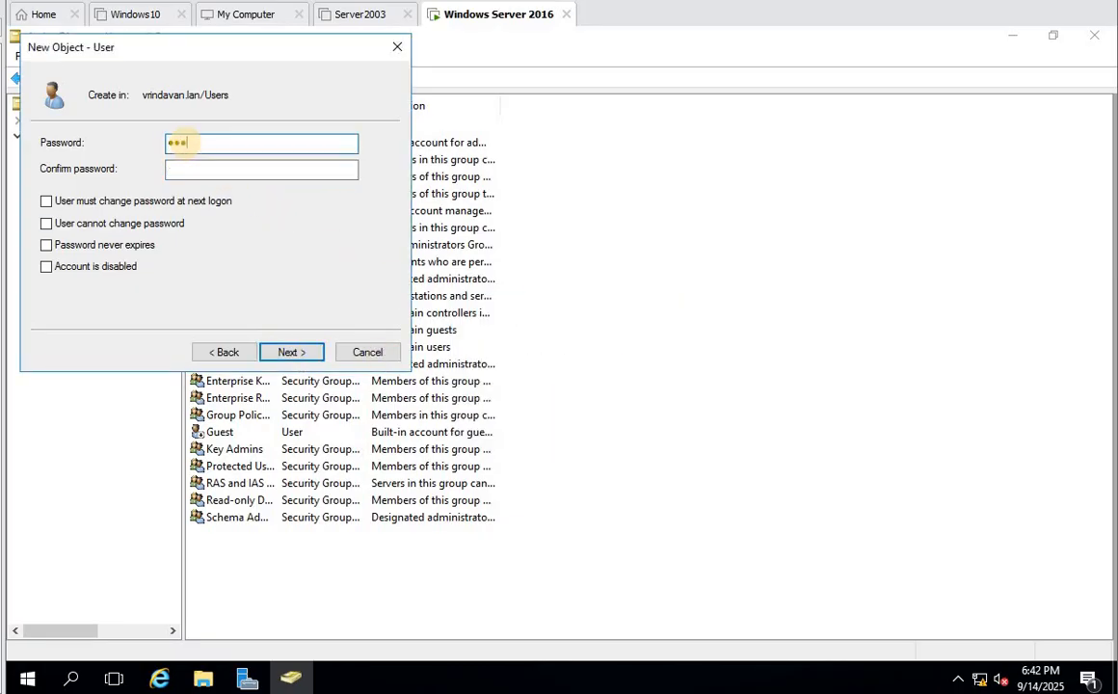
key("Tab")
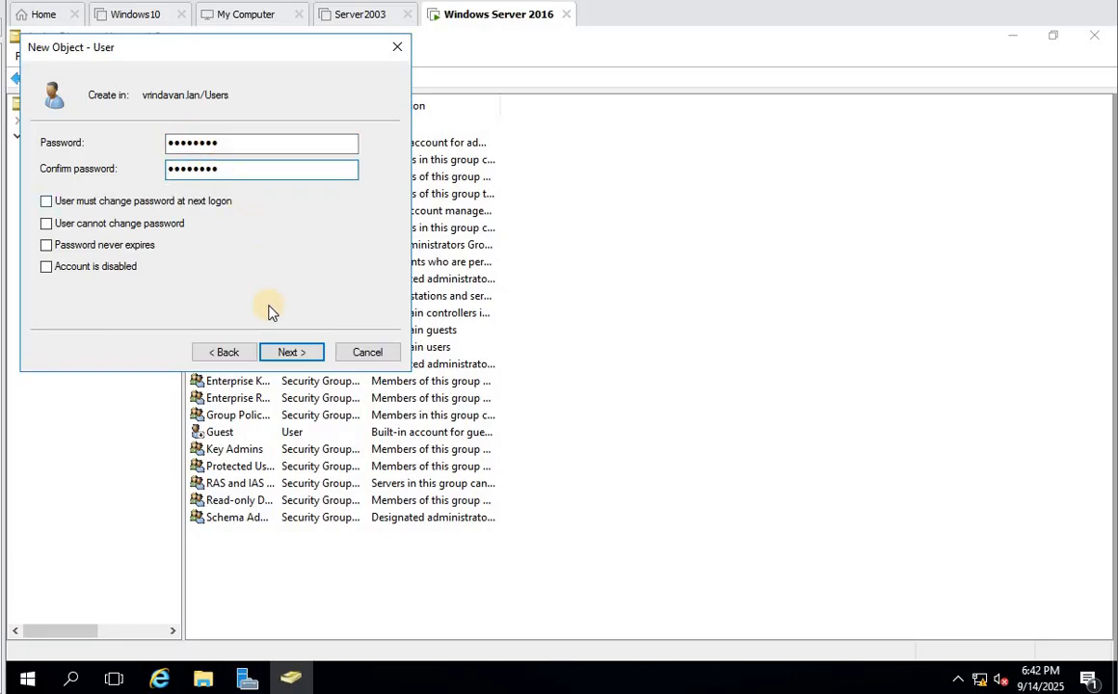
left_click(299, 353)
left_click(307, 352)
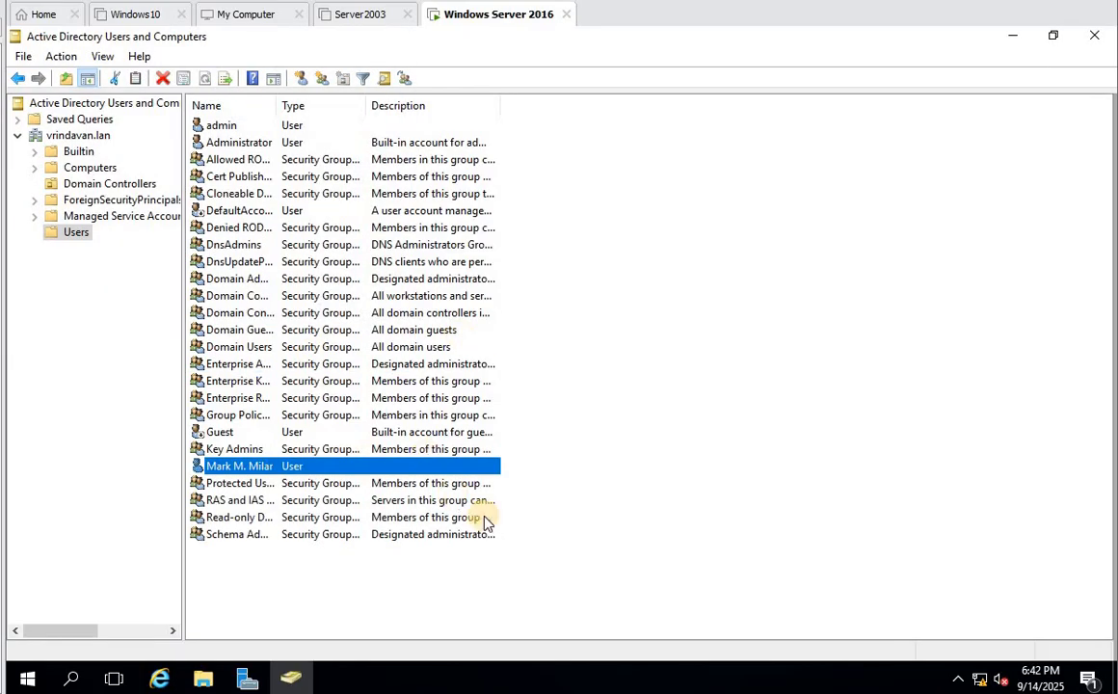
- Add the Enterprise Admins group on the new user's Member Of tab
double_click(220, 465)
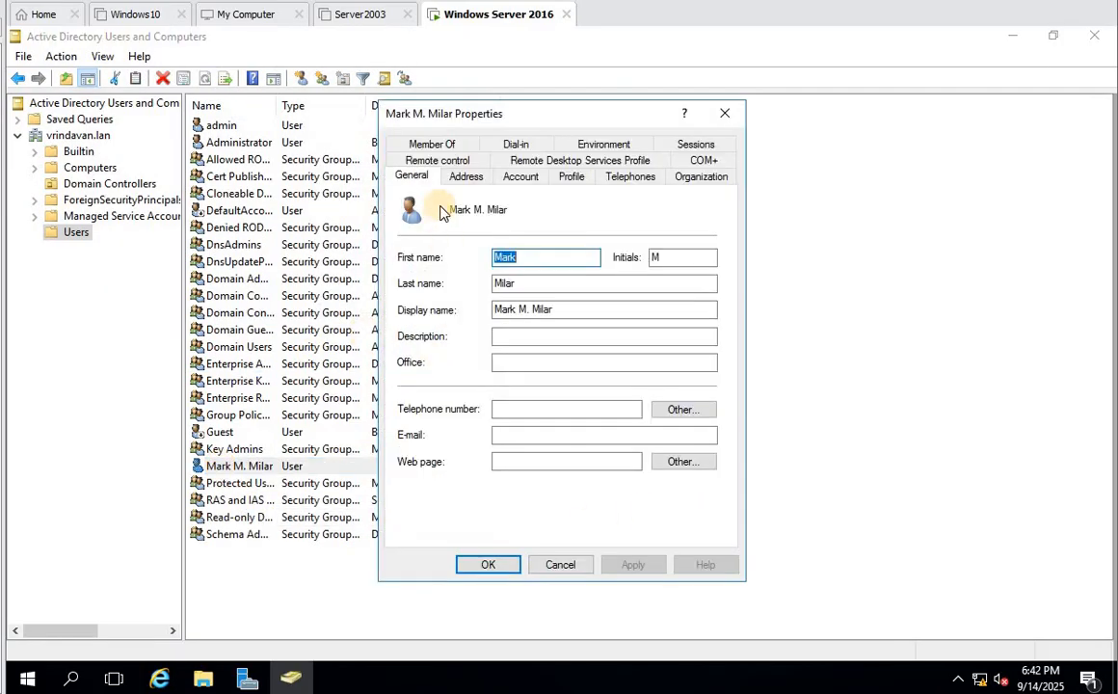
left_click(444, 151)
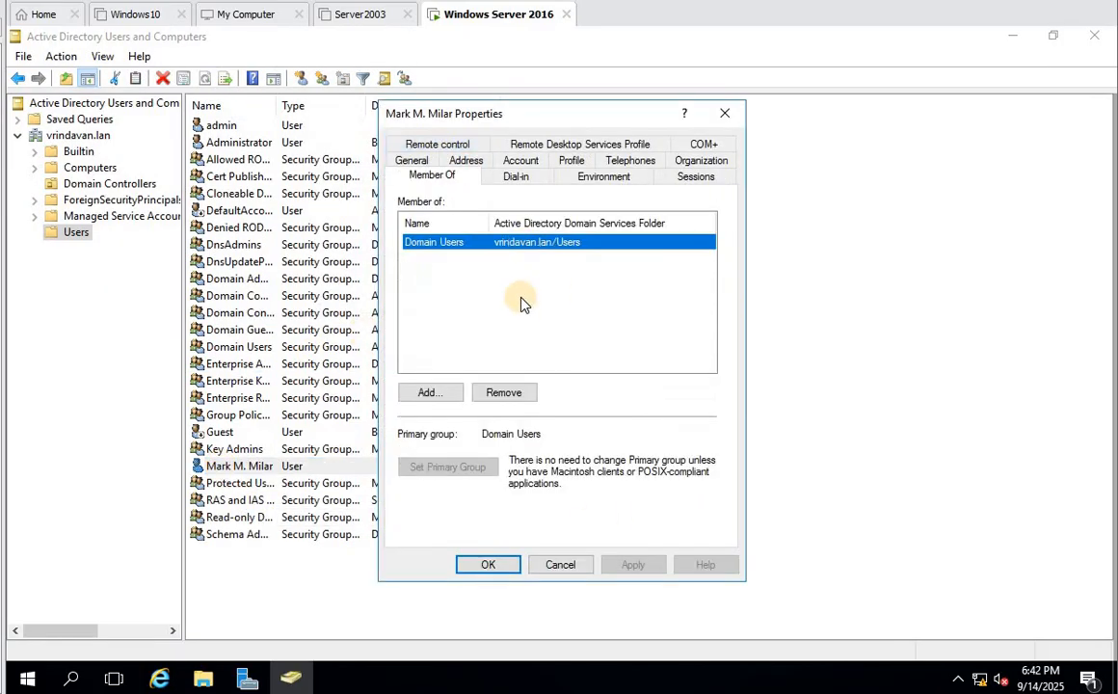
left_click(443, 392)
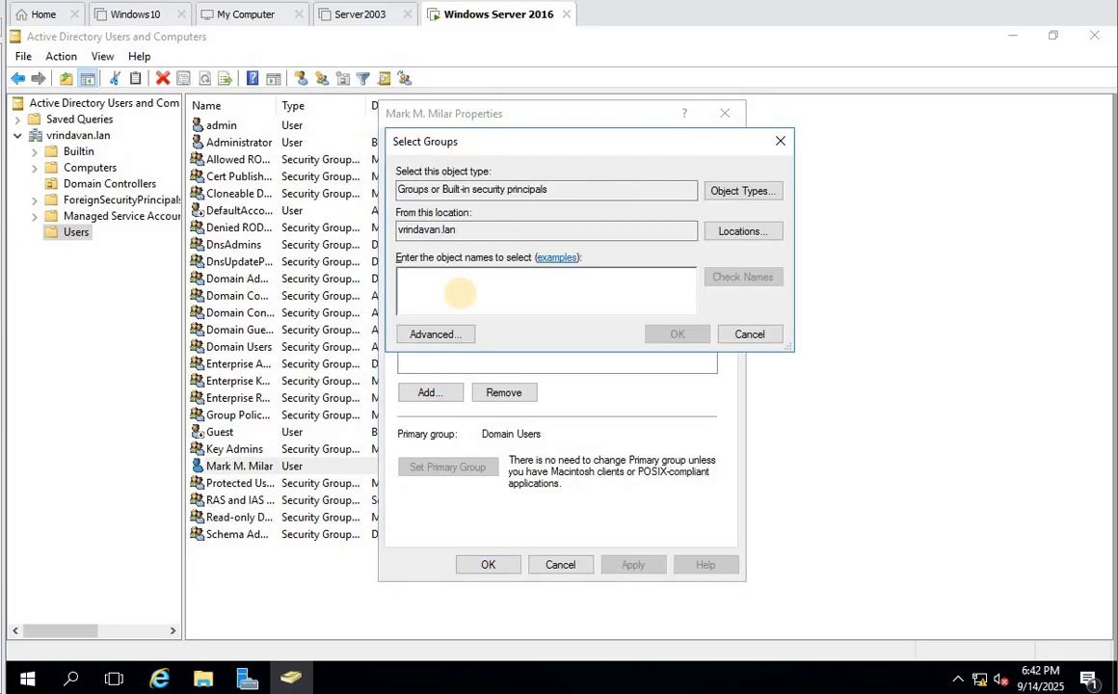
type("enterp")
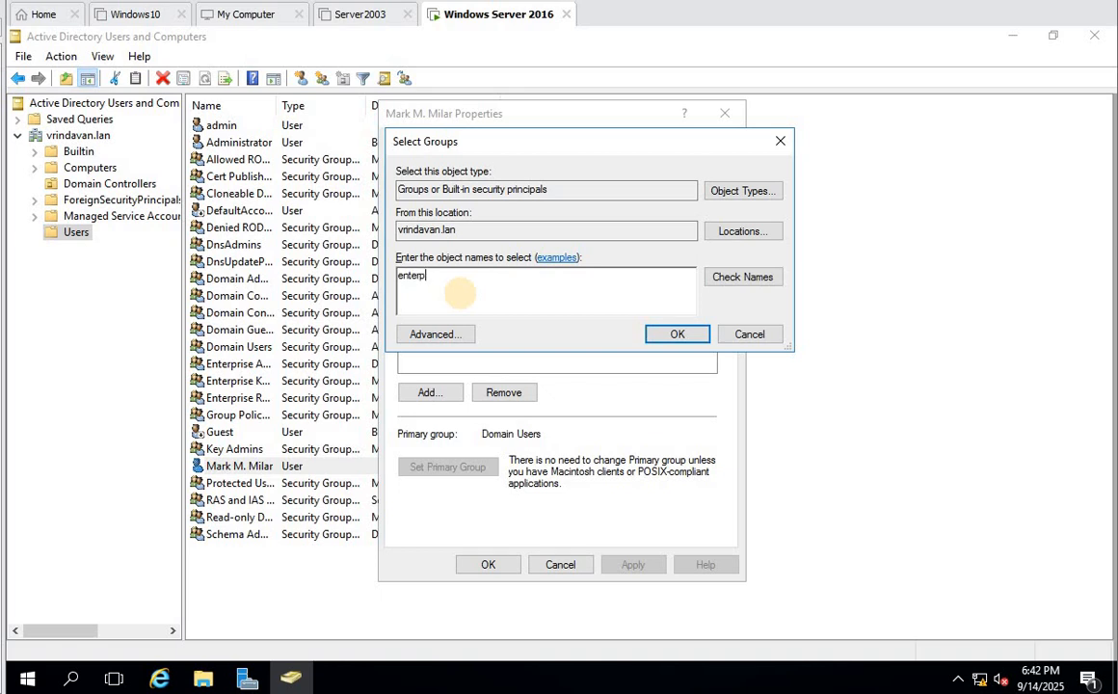
type("rise")
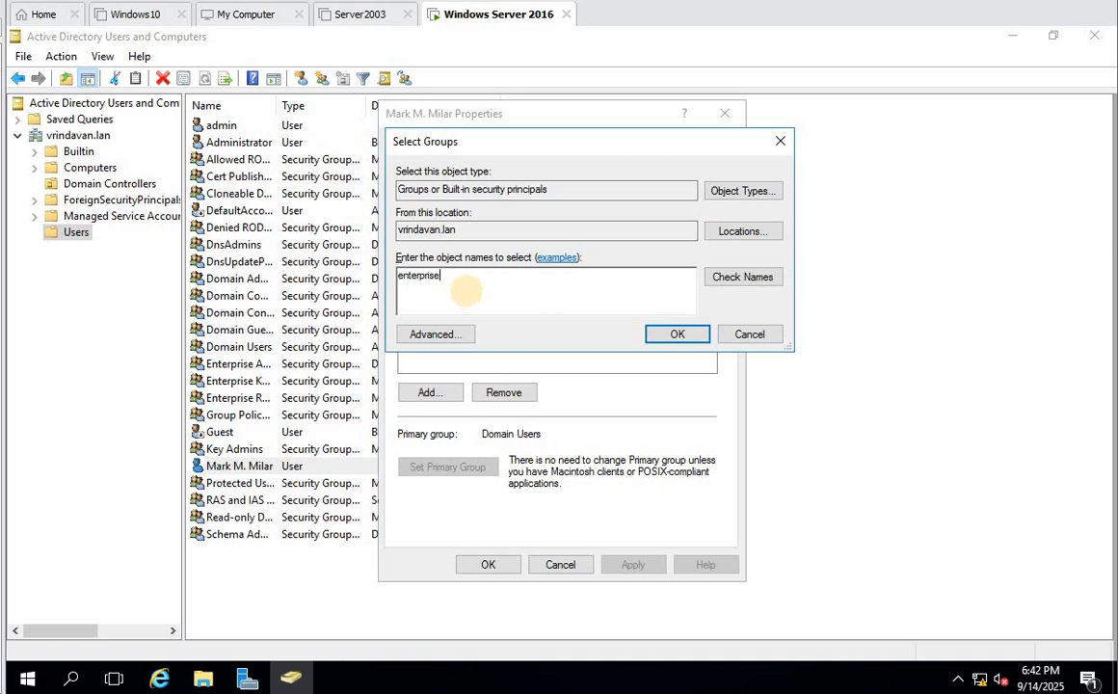
left_click(738, 281)
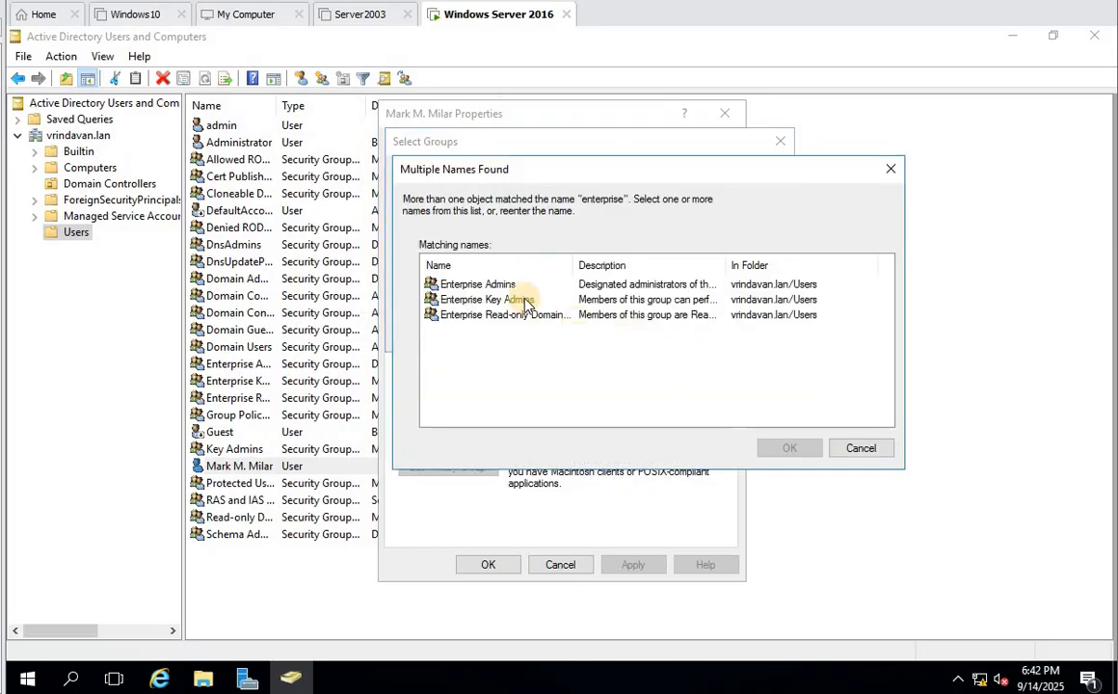
left_click(478, 284)
left_click(783, 448)
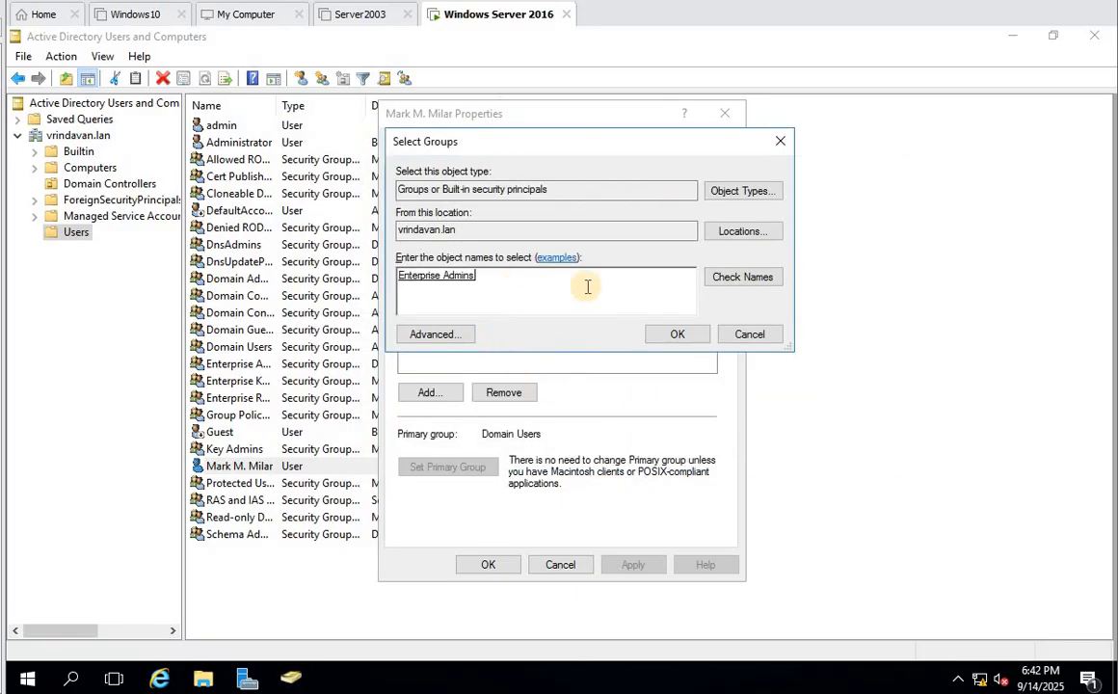
left_click(699, 334)
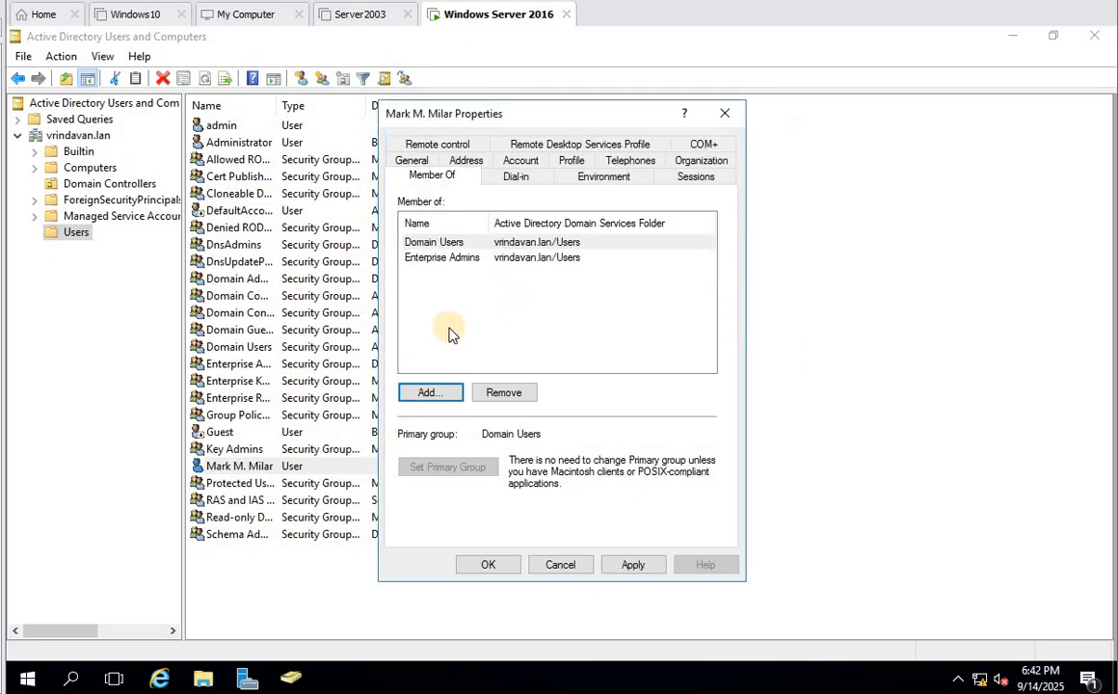
- Add the Domain Admins group as well and save the user's properties
left_click(431, 393)
type("d")
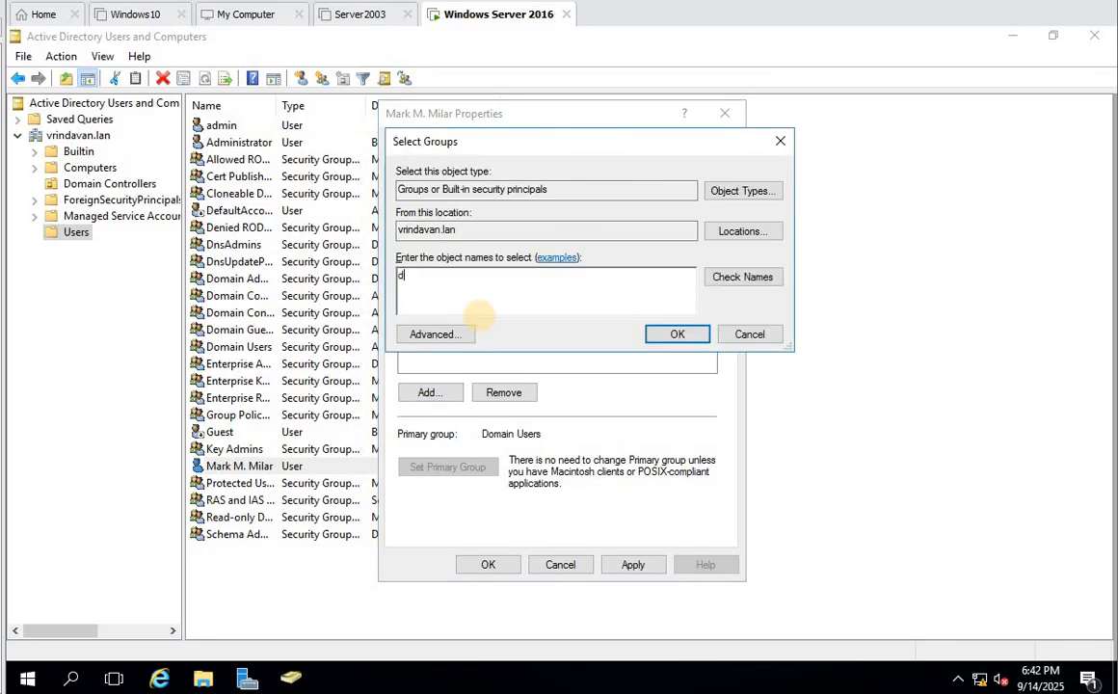
type("omain admins")
left_click(724, 275)
left_click(677, 335)
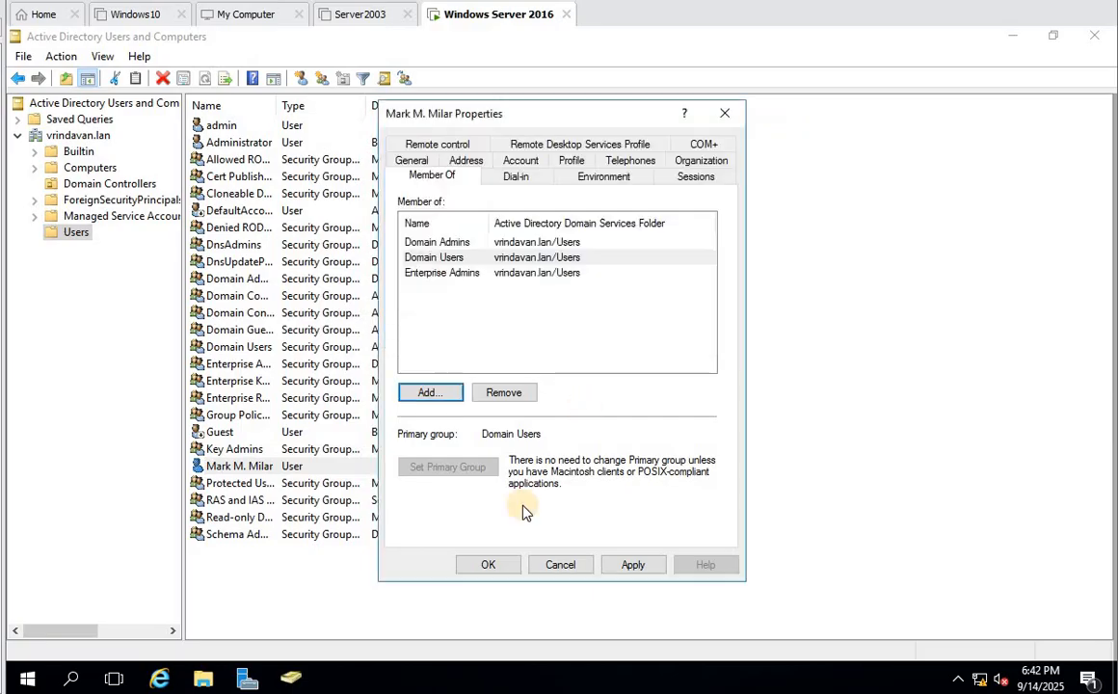
left_click(487, 564)
right_click(27, 679)
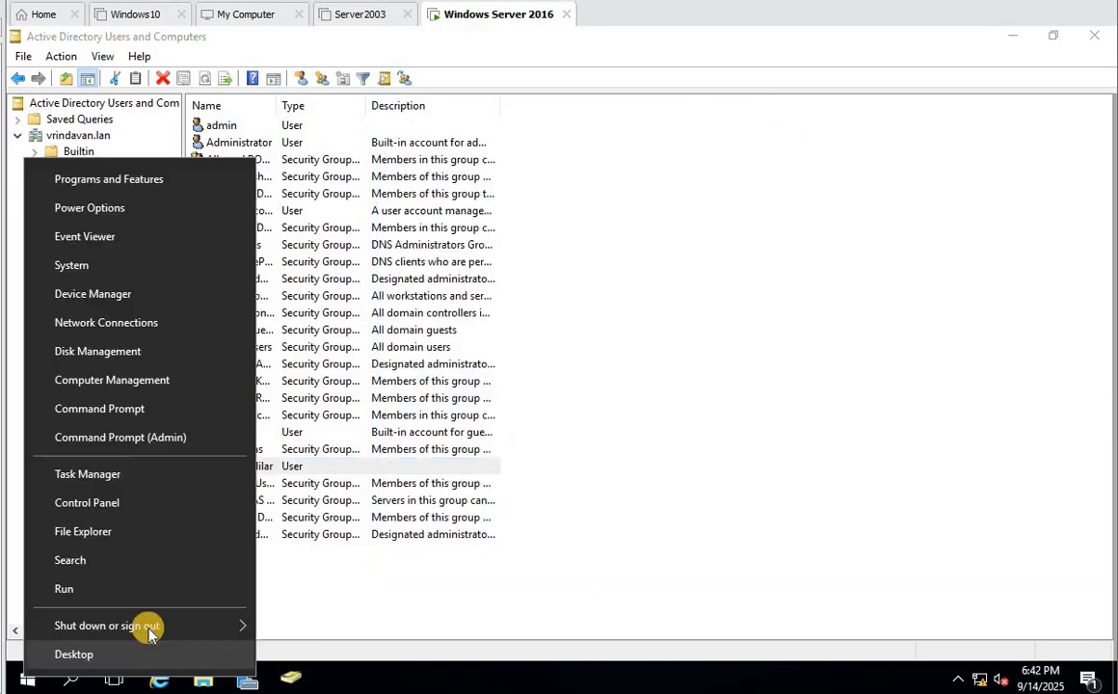
- Sign out, send Ctrl+Alt+Del from the VM menu, and sign in with the domain admin password
mouse_move(263, 619)
left_click(305, 566)
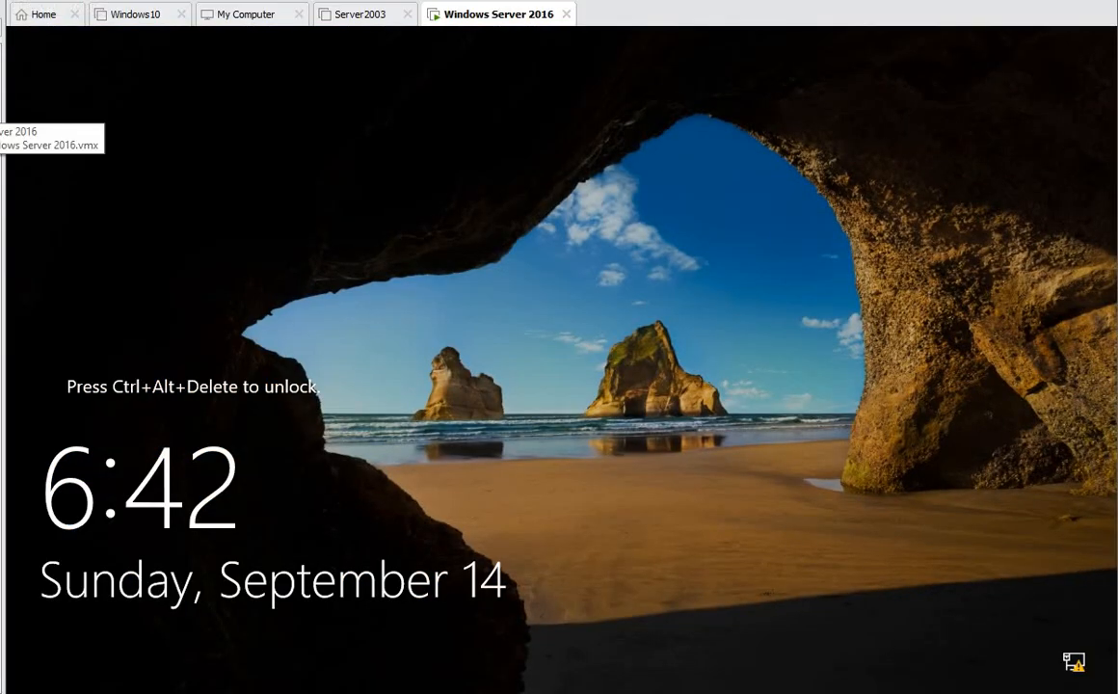
right_click(0, 104)
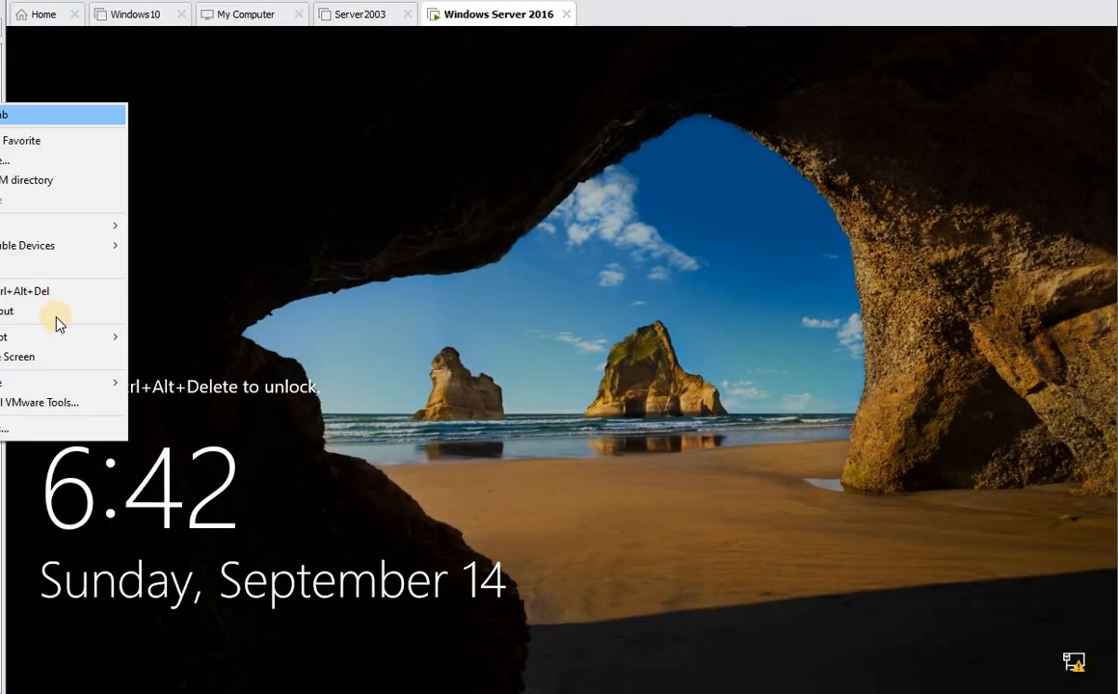
left_click(73, 295)
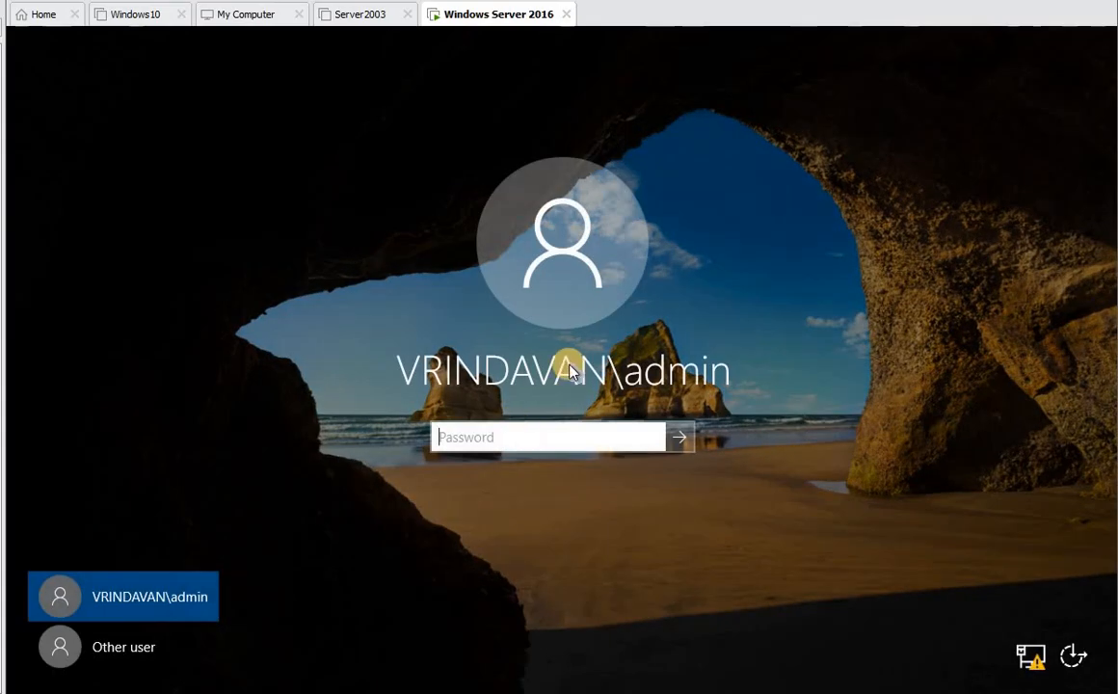
left_click(485, 439)
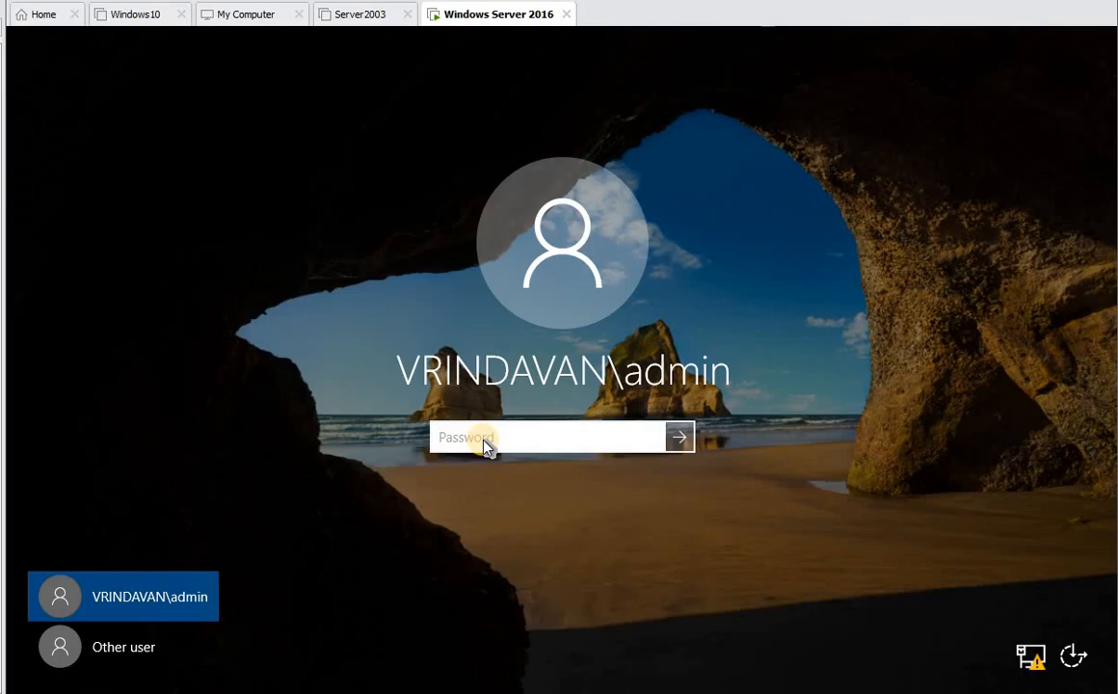
type("•••••••••")
key("Return")
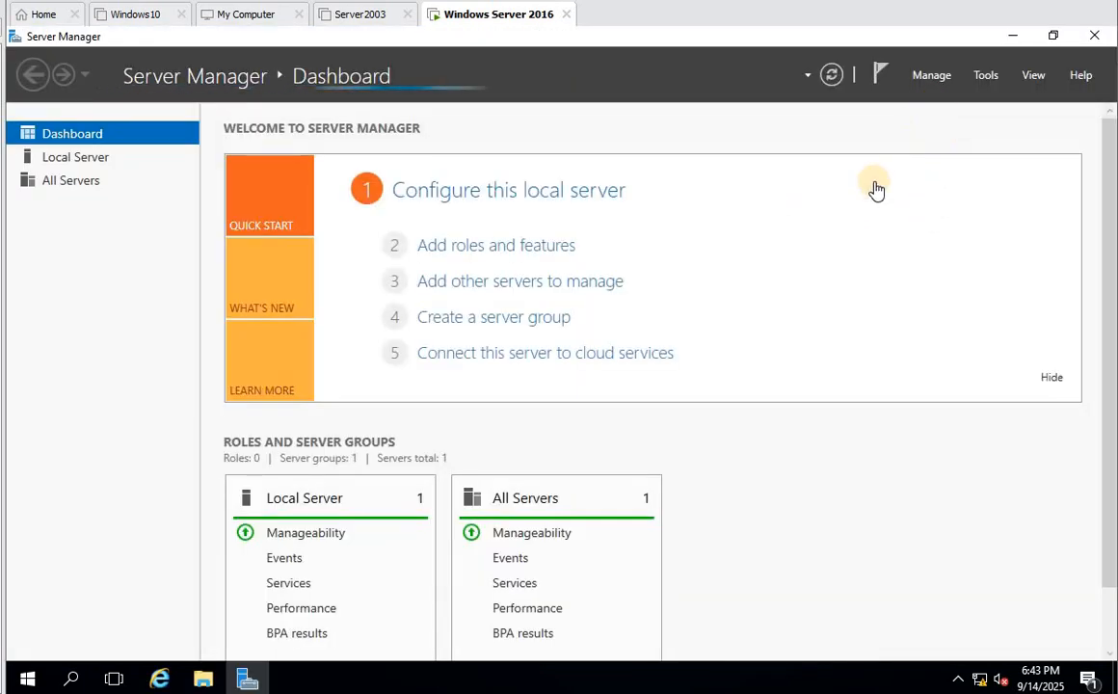
- Reopen AD CS configuration and switch its credentials to the newly promoted admin account
left_click(884, 87)
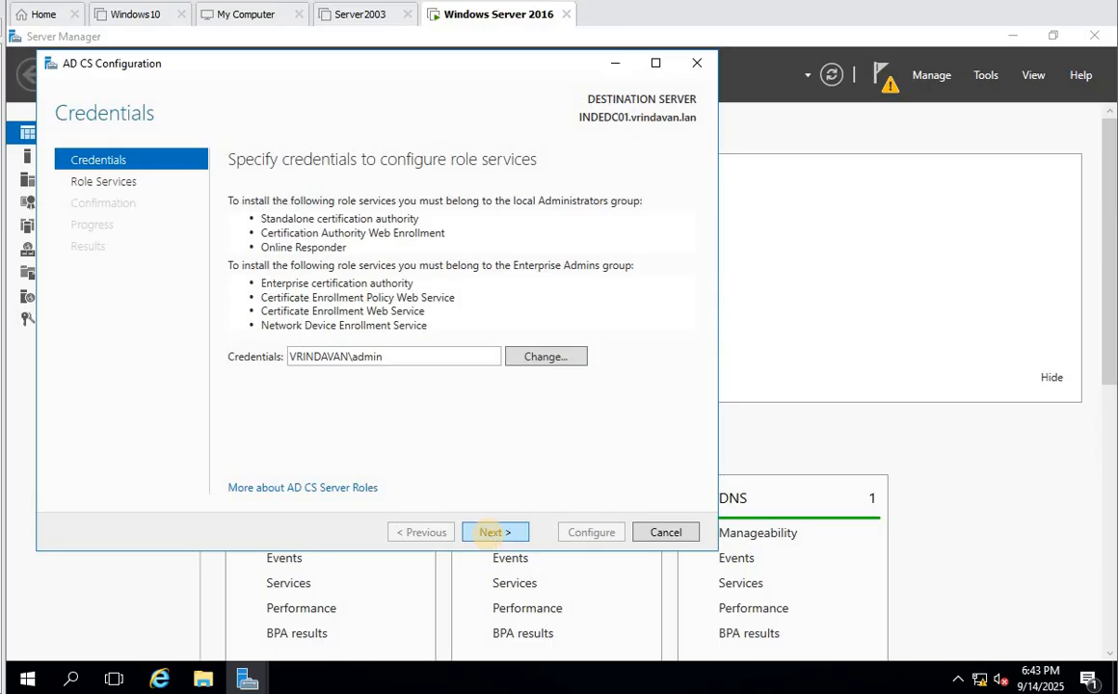
left_click(494, 532)
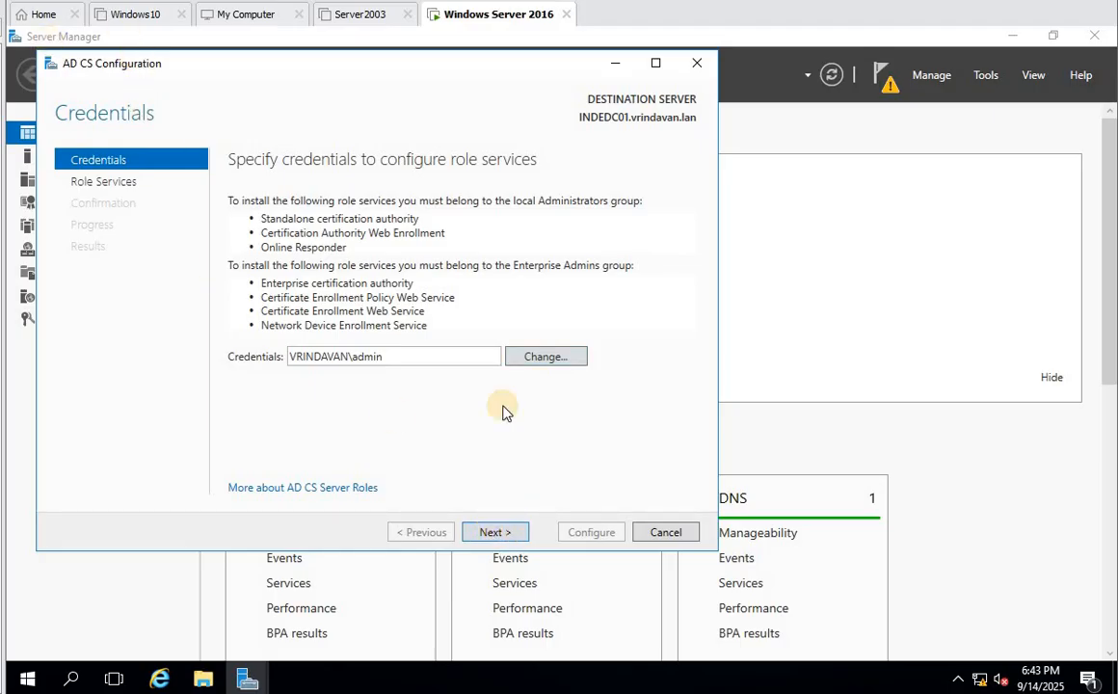
left_click(542, 359)
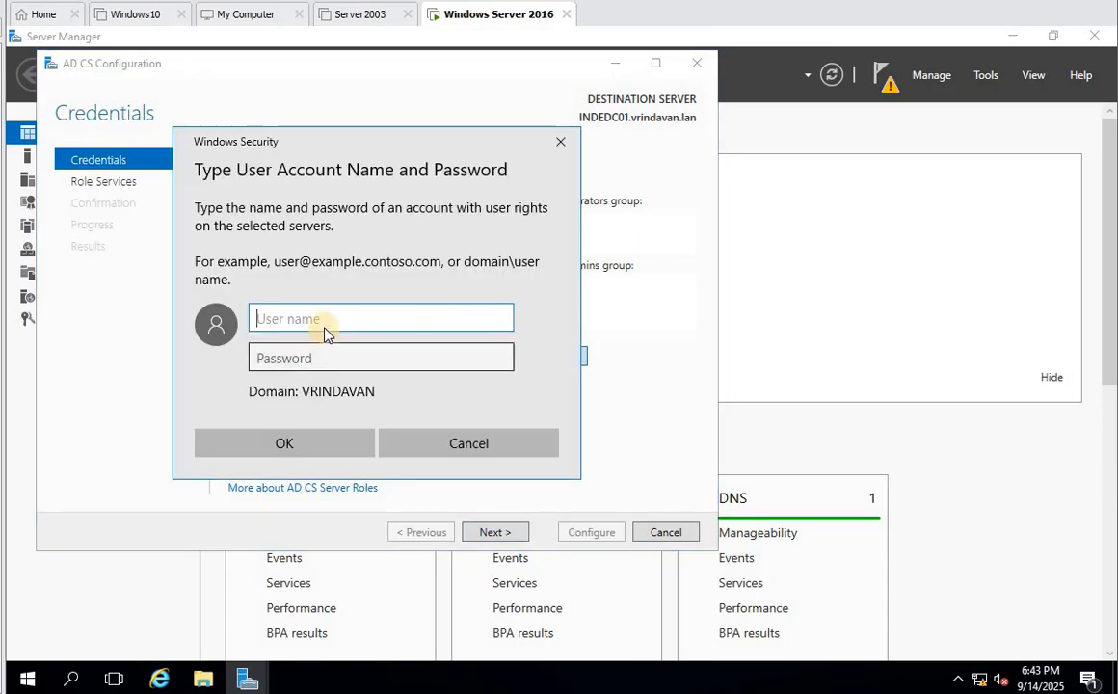
type("m")
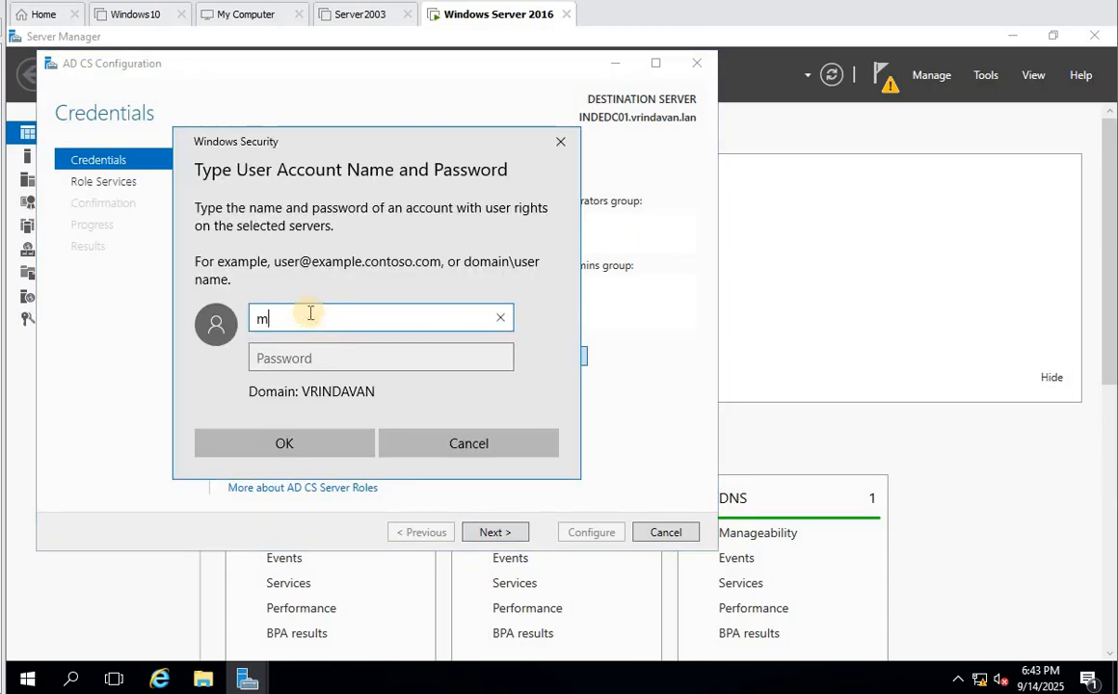
type("ark")
key("Tab")
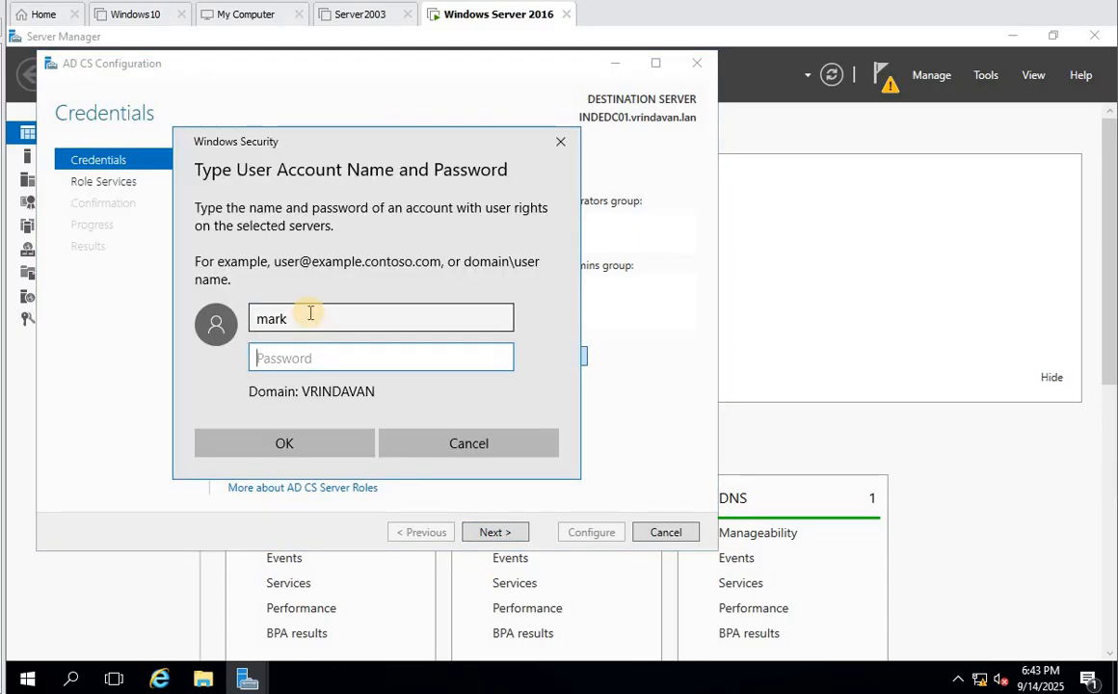
type("•")
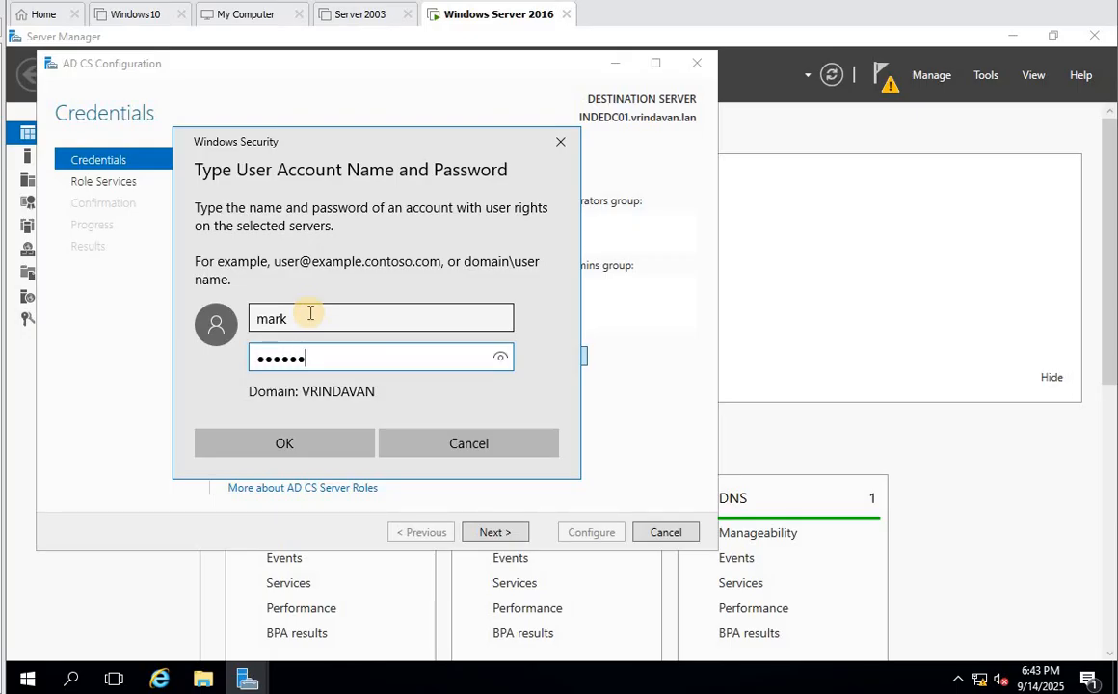
left_click(325, 443)
- Select Certification Authority and Web Enrollment and advance to Setup Type with Enterprise CA
left_click(486, 531)
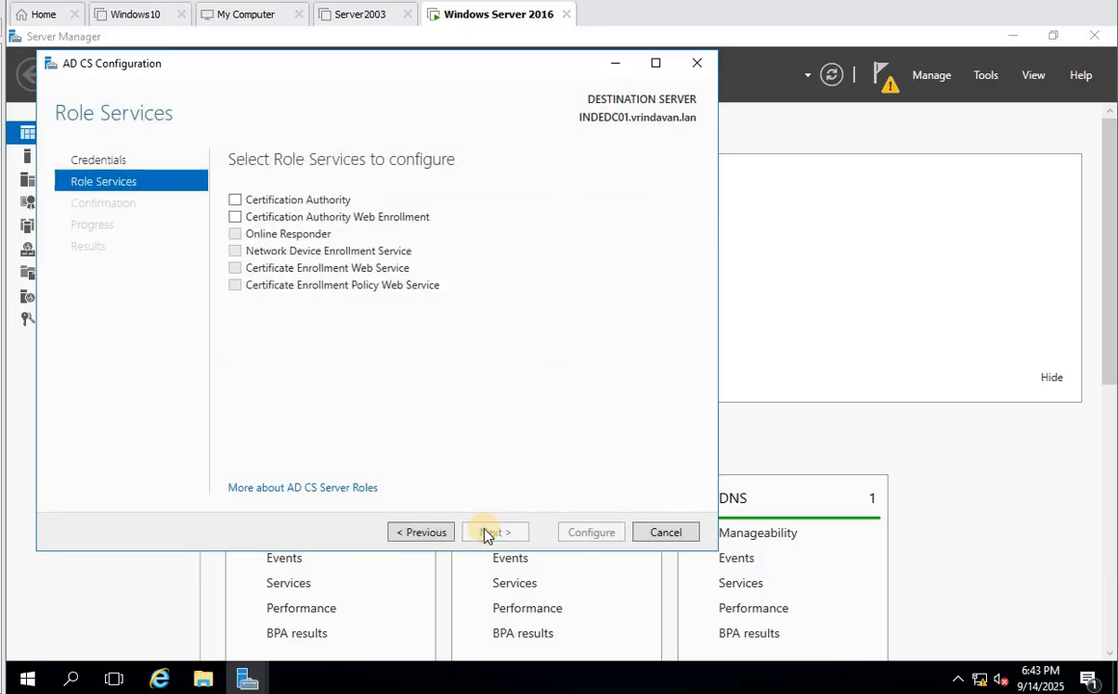
left_click(239, 200)
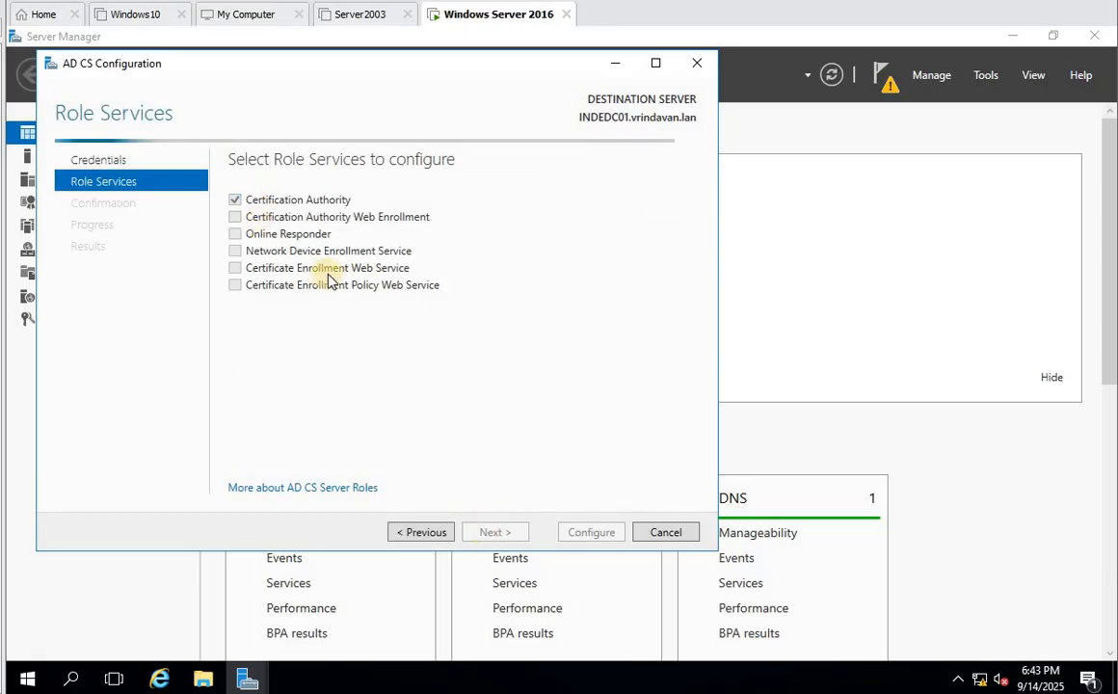
left_click(257, 220)
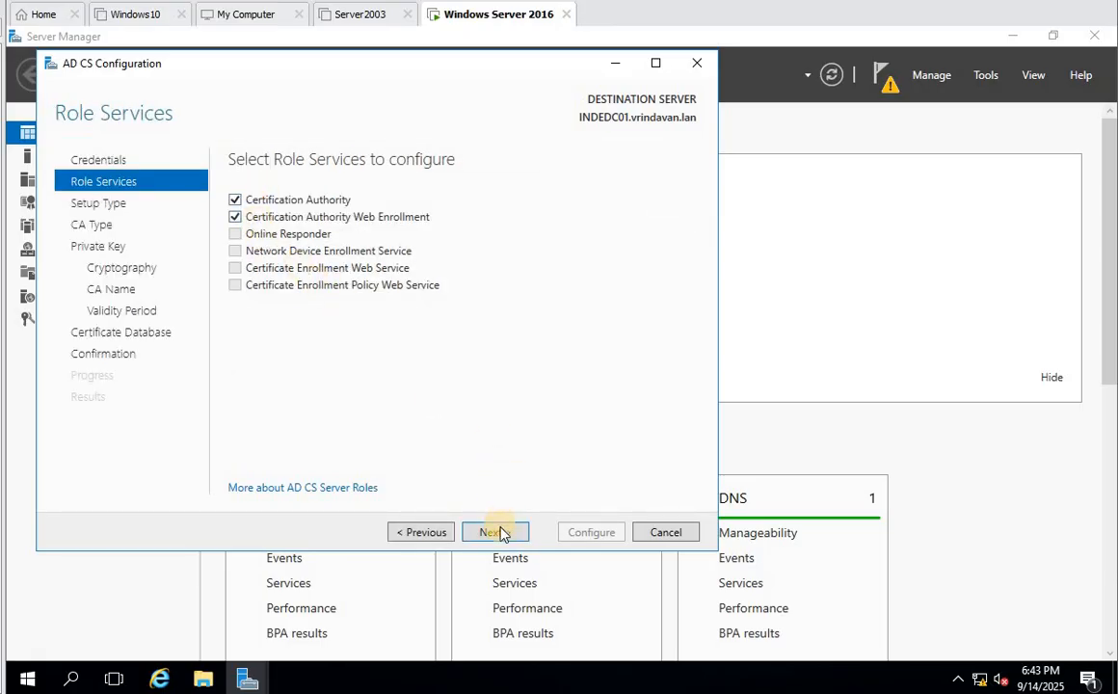
left_click(499, 532)
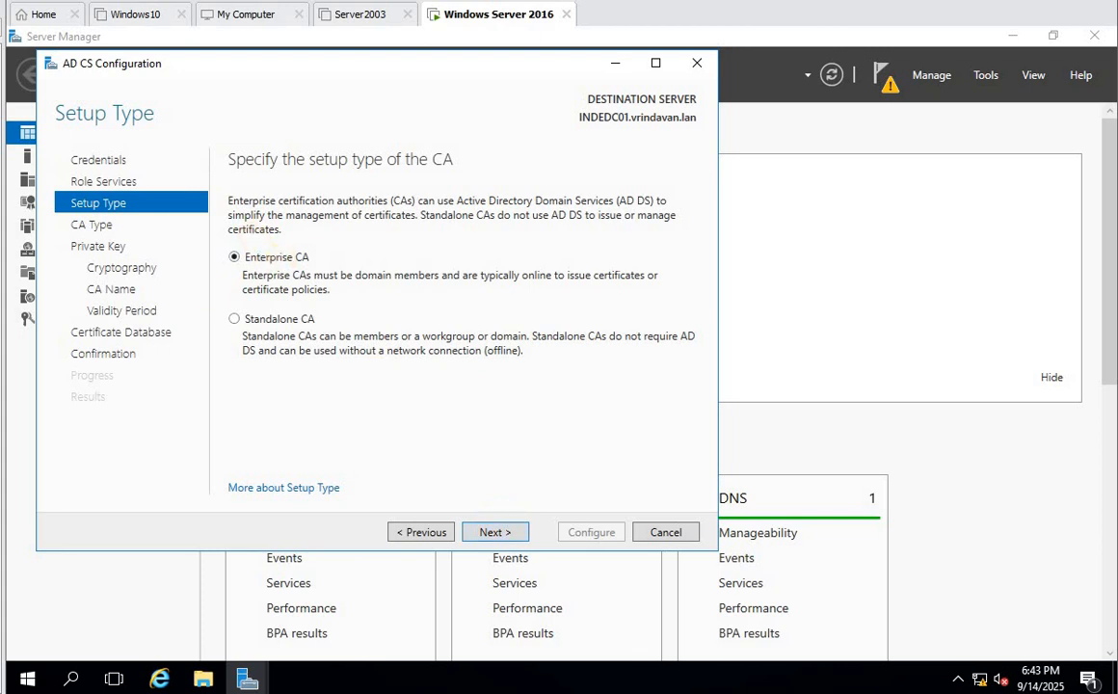
left_click(985, 77)
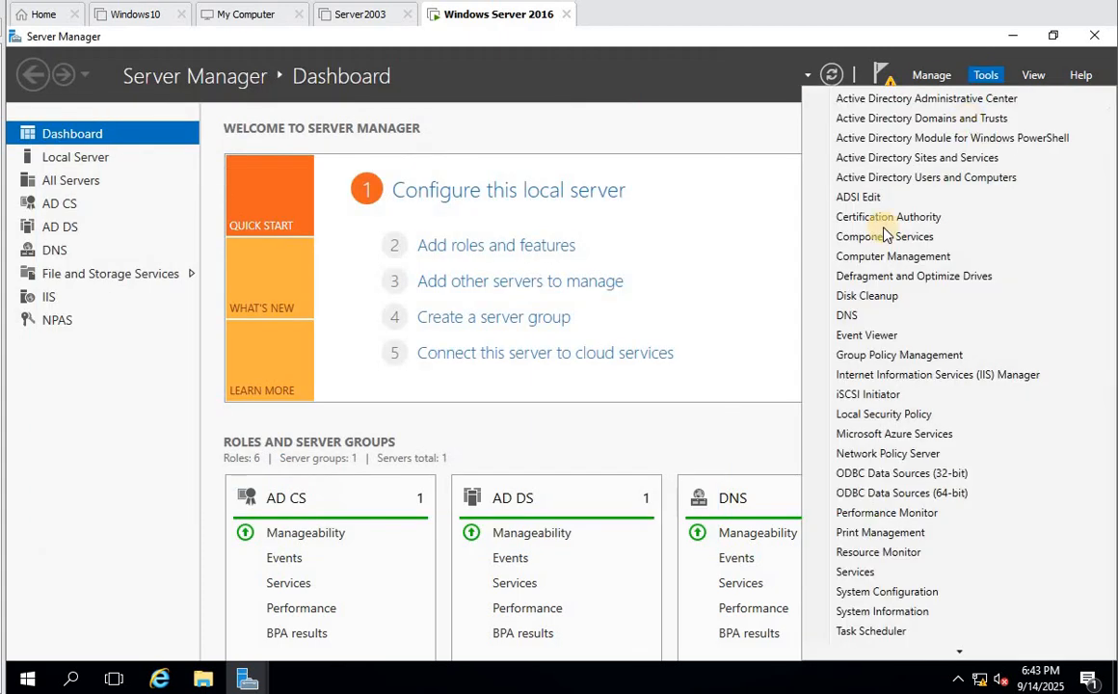
- In Active Directory Users and Computers, review the admin account's groups and the Administrators group's members
left_click(816, 219)
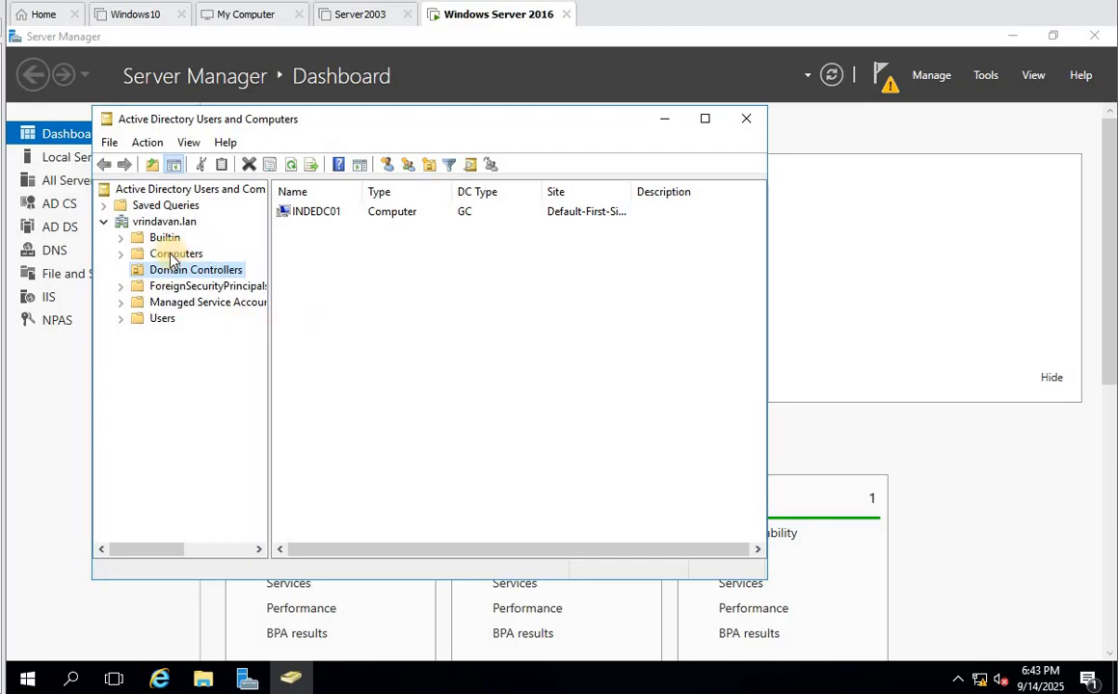
left_click(164, 319)
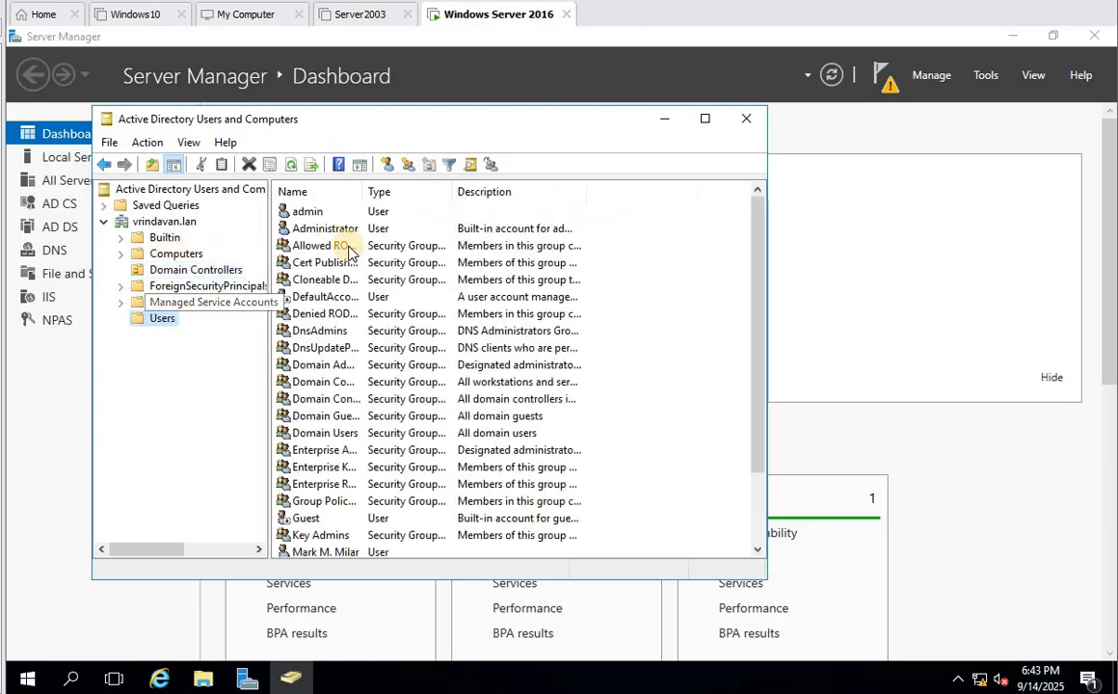
double_click(300, 209)
left_click(302, 146)
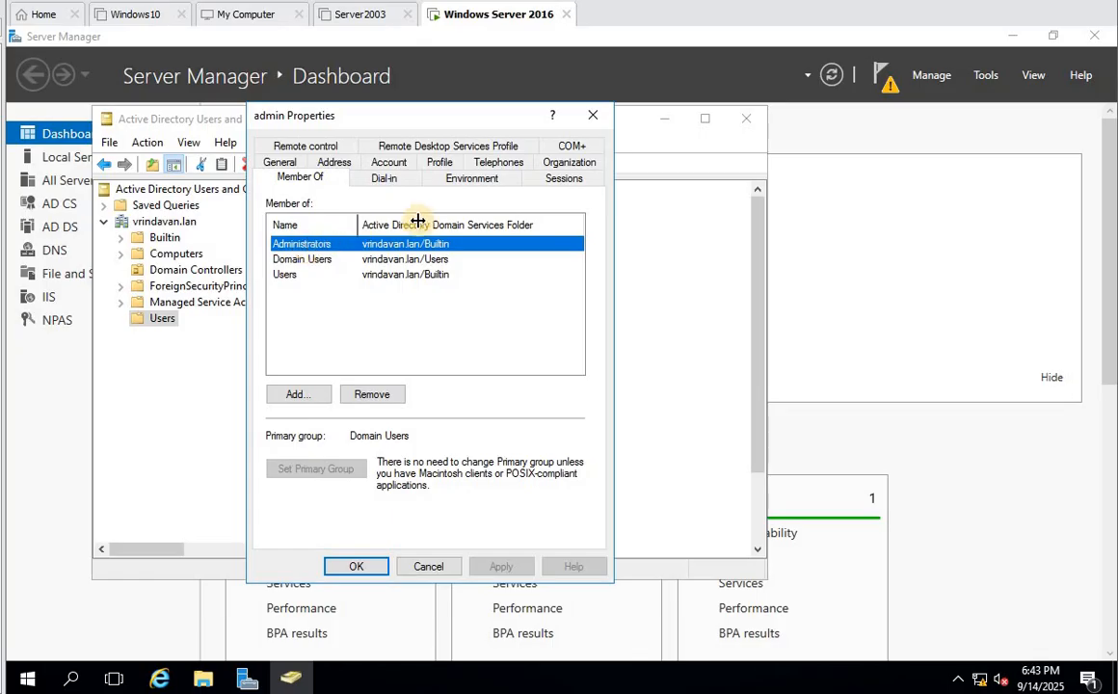
double_click(324, 246)
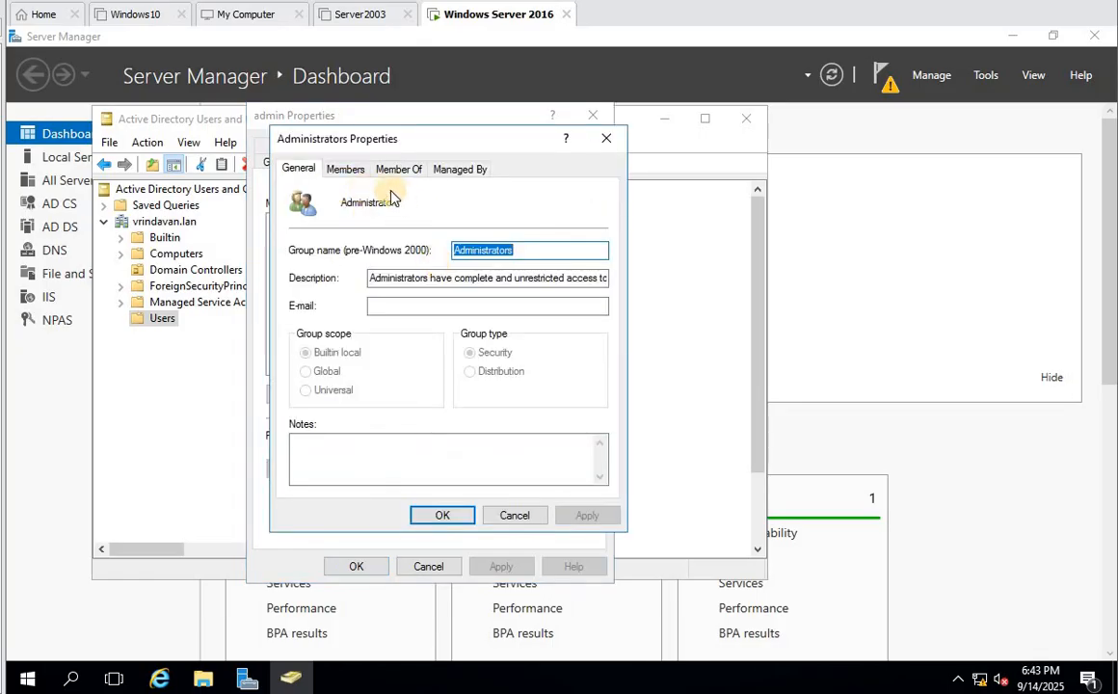
left_click(345, 169)
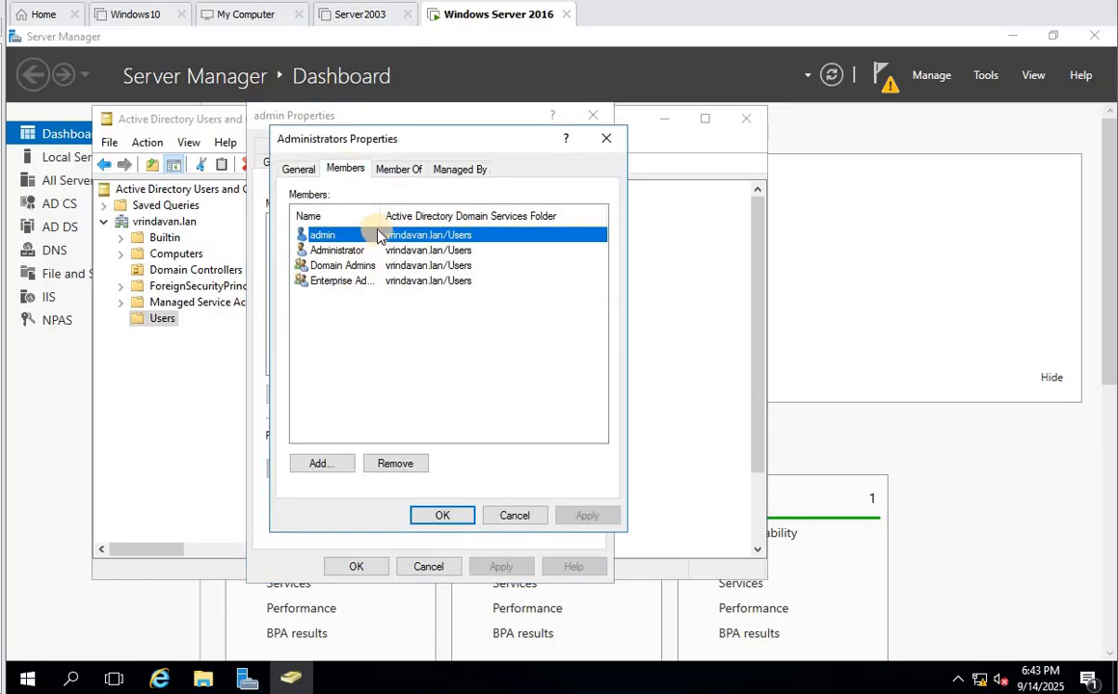
left_click_drag(383, 216, 453, 216)
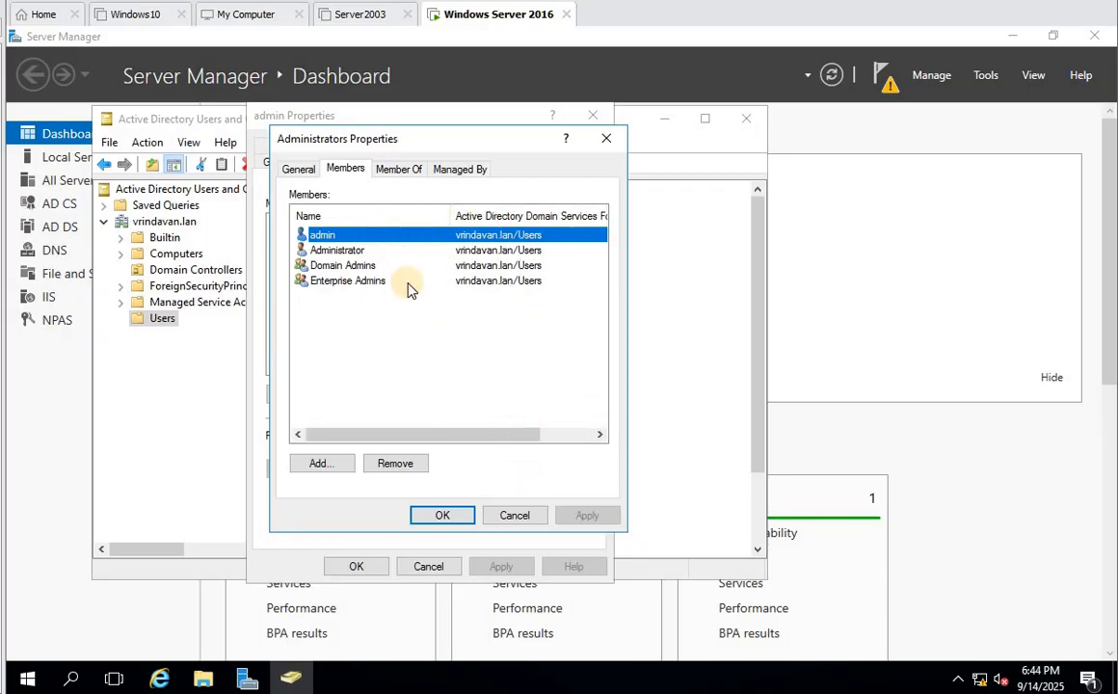
- Cancel both Properties dialogs, scroll the Users list, and close the directory console
left_click(508, 520)
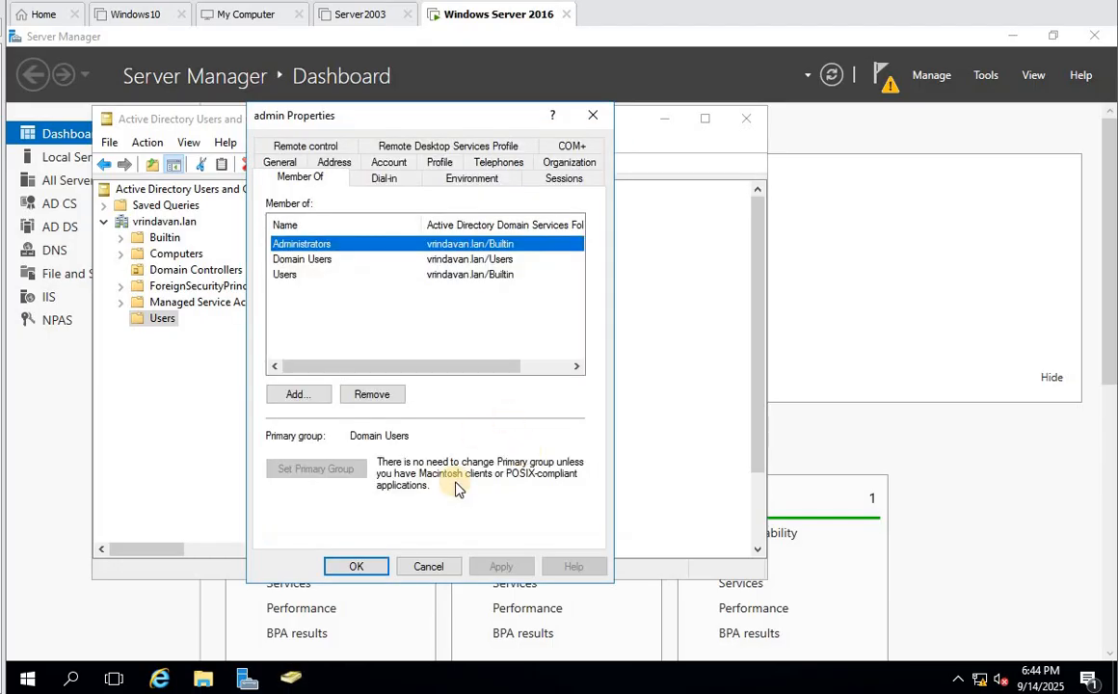
left_click(420, 566)
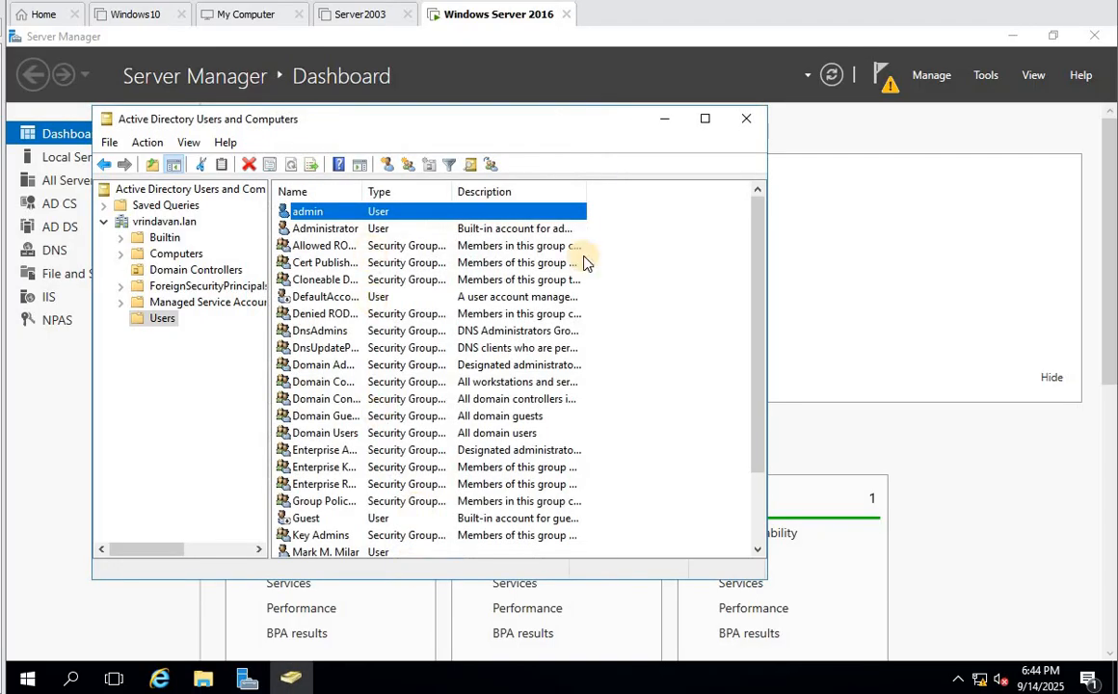
left_click_drag(762, 248, 780, 387)
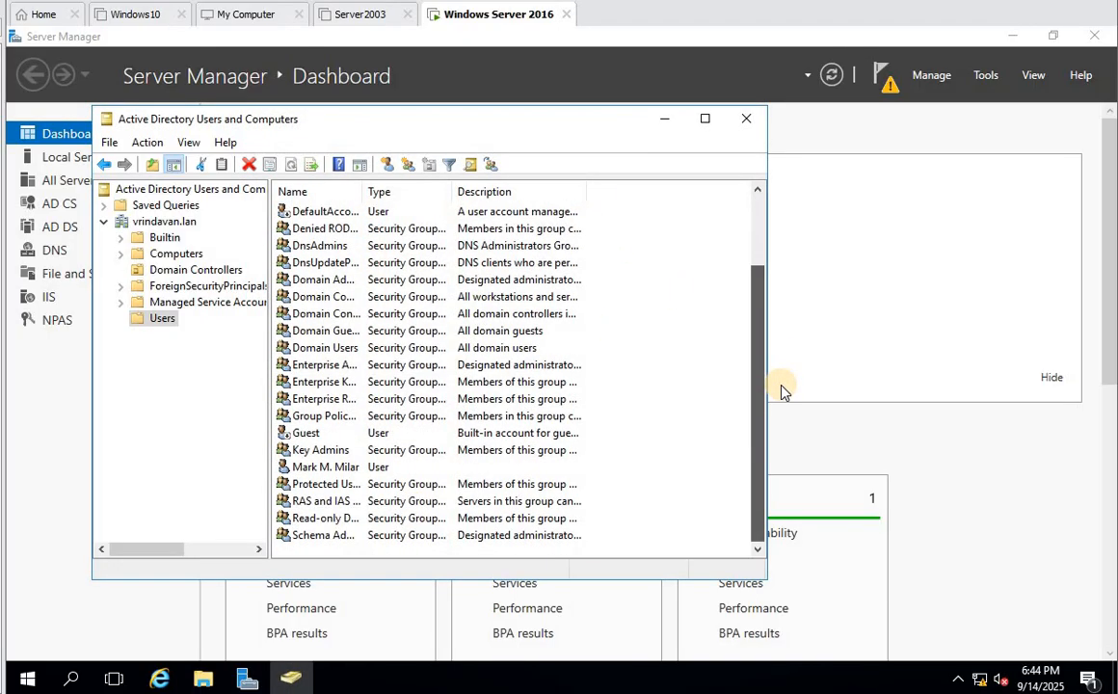
scroll(491, 424, "up", 2)
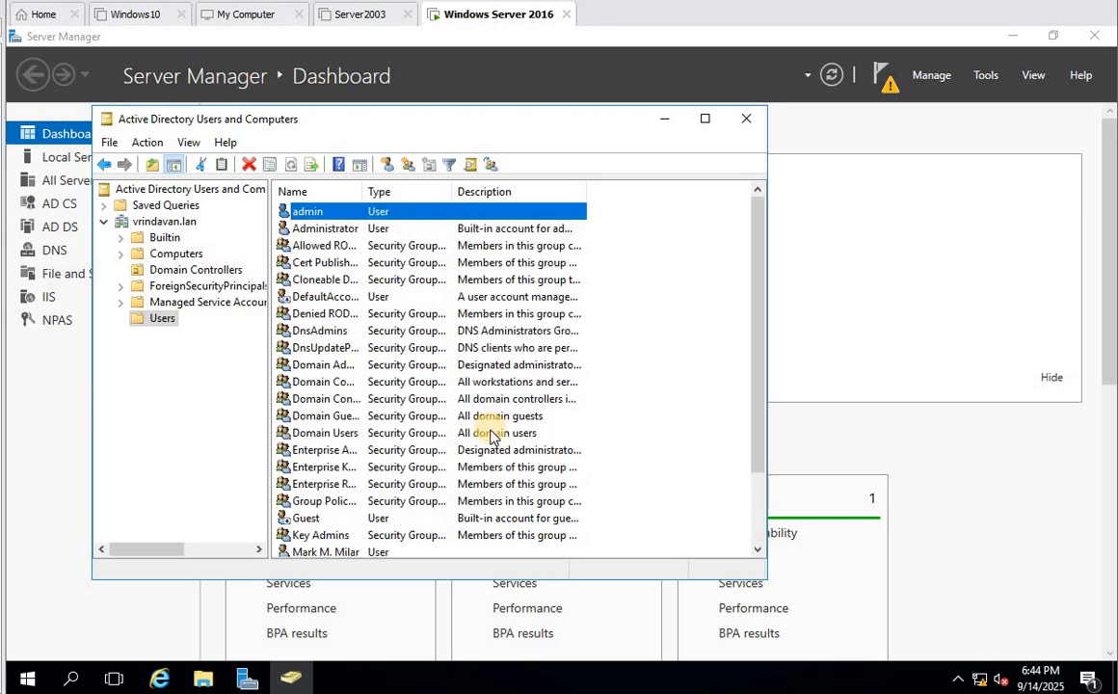
scroll(492, 434, "down", 2)
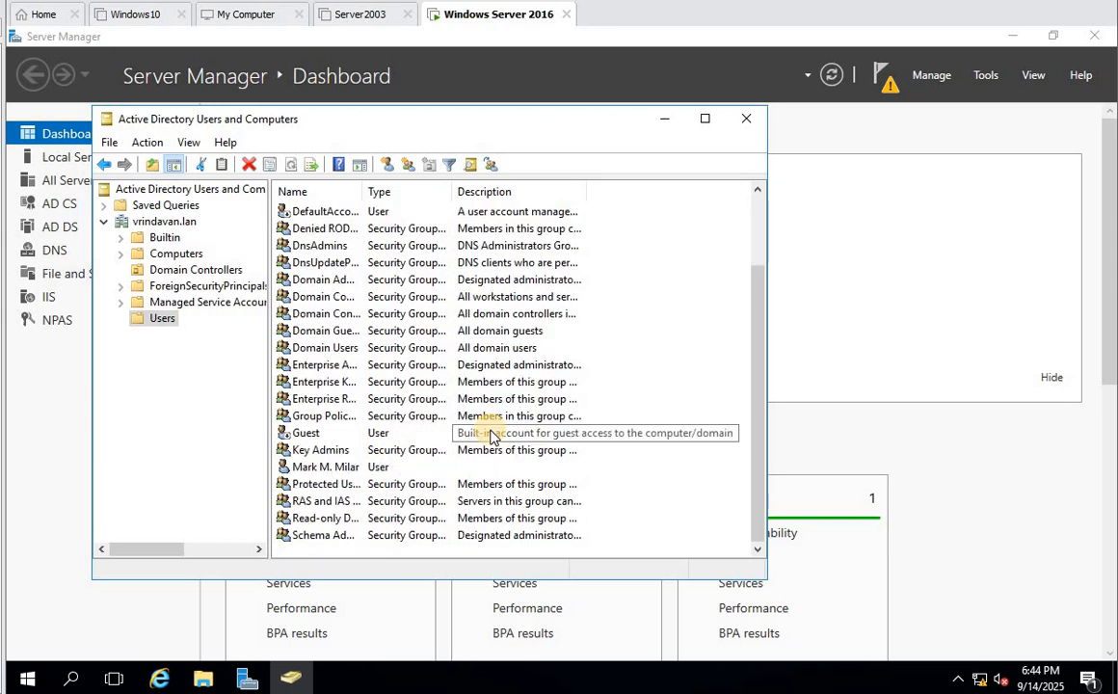
left_click(744, 119)
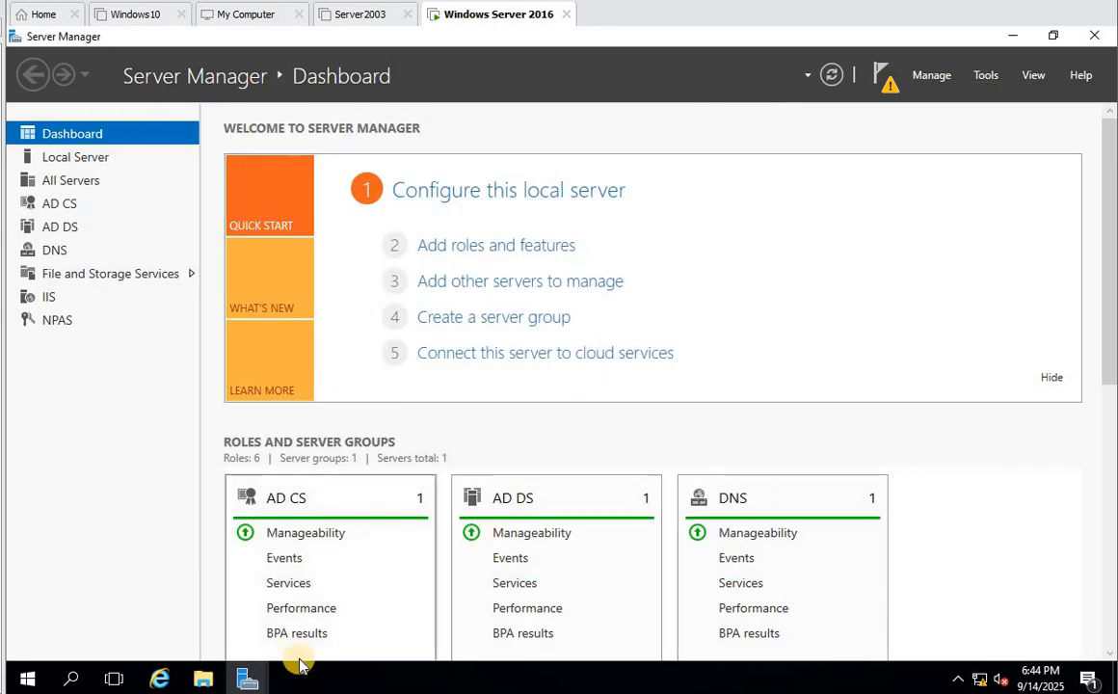
left_click(247, 678)
- Accept Enterprise CA, Root CA and a new private key, then choose SHA256 as the hash algorithm
left_click(335, 579)
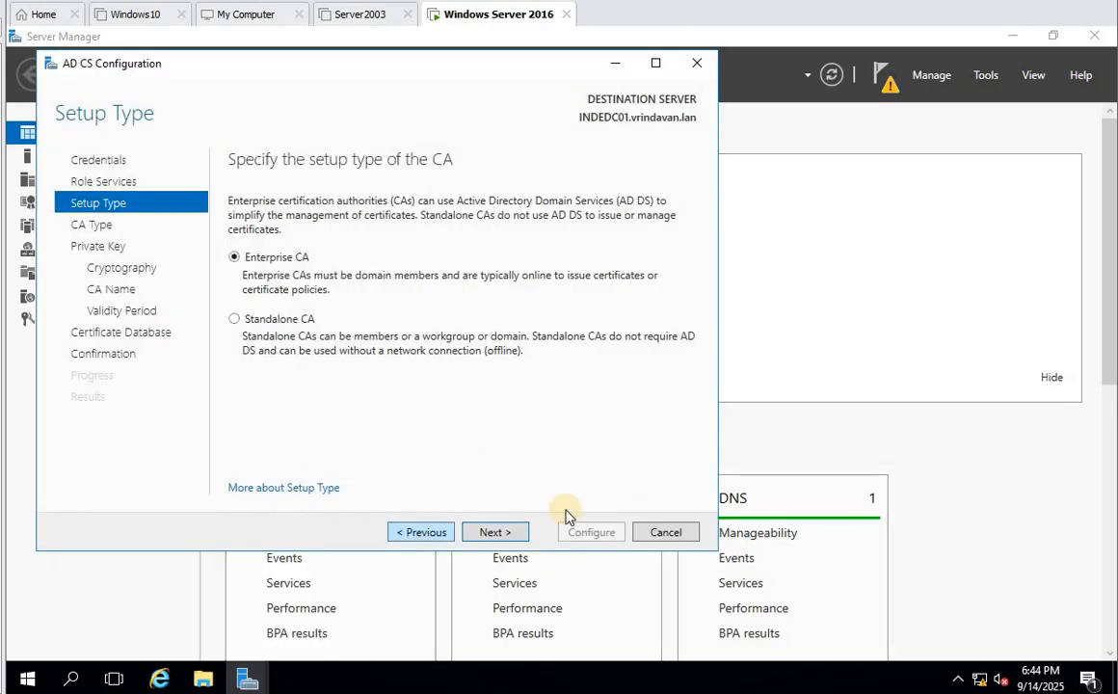
left_click(490, 533)
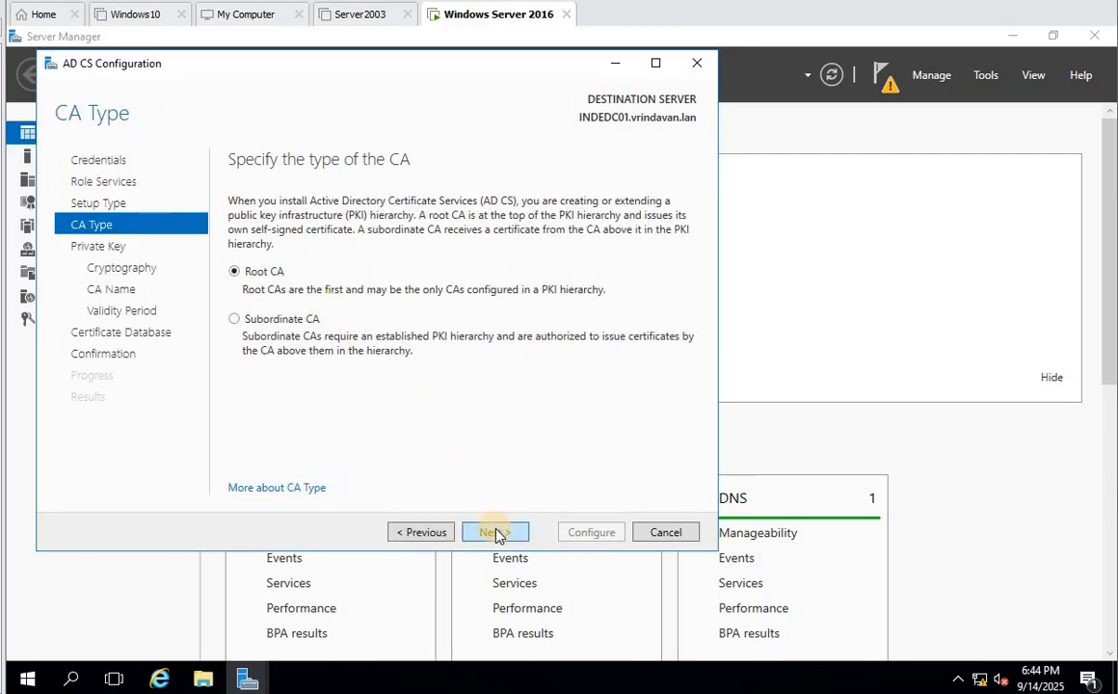
left_click(495, 533)
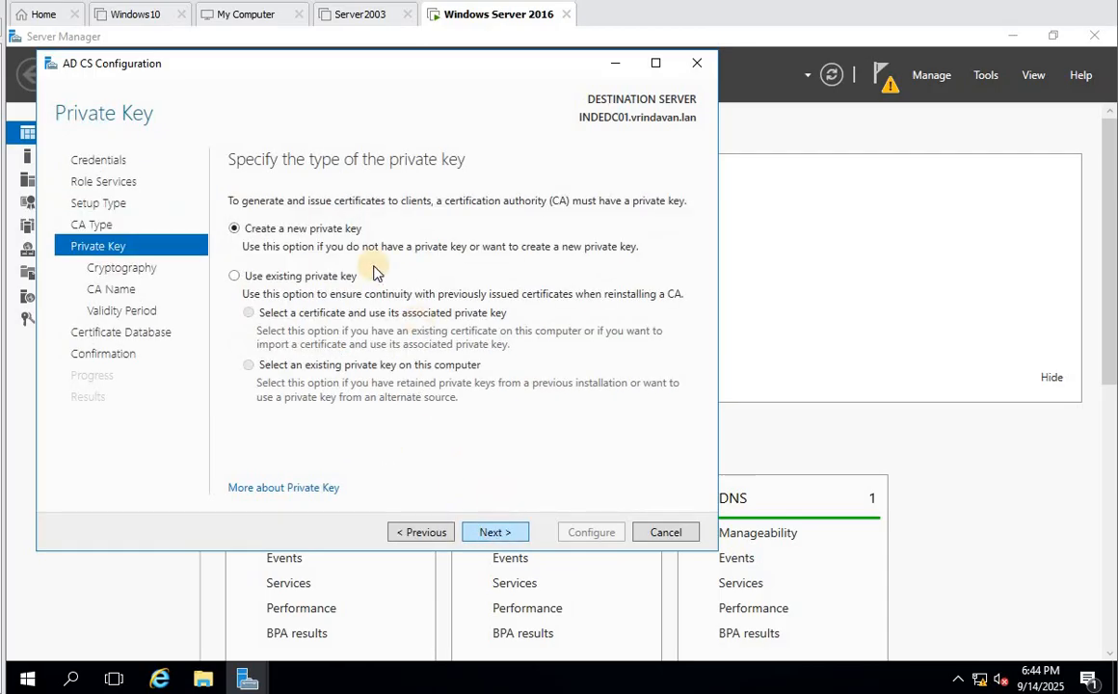
left_click(495, 533)
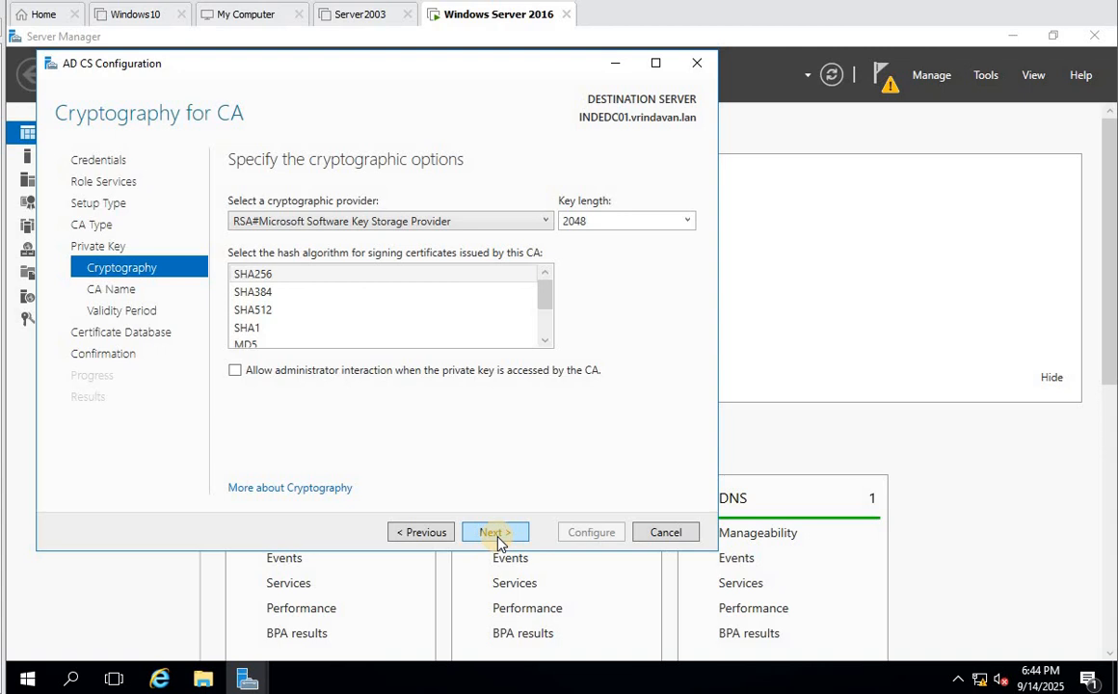
left_click(317, 273)
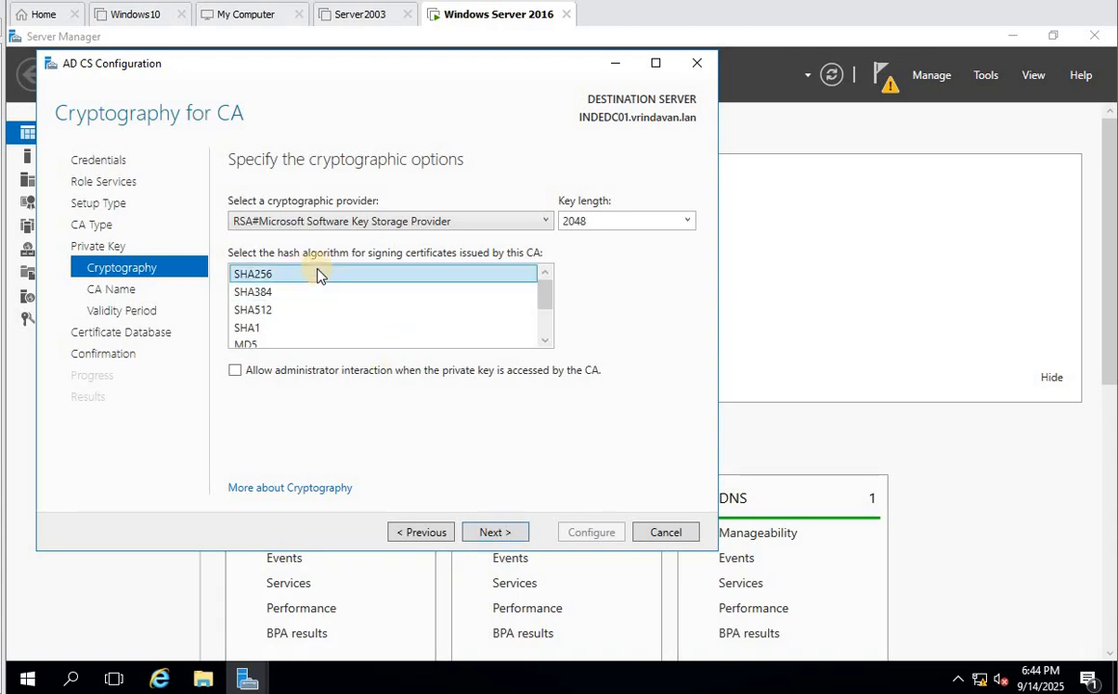
left_click(496, 532)
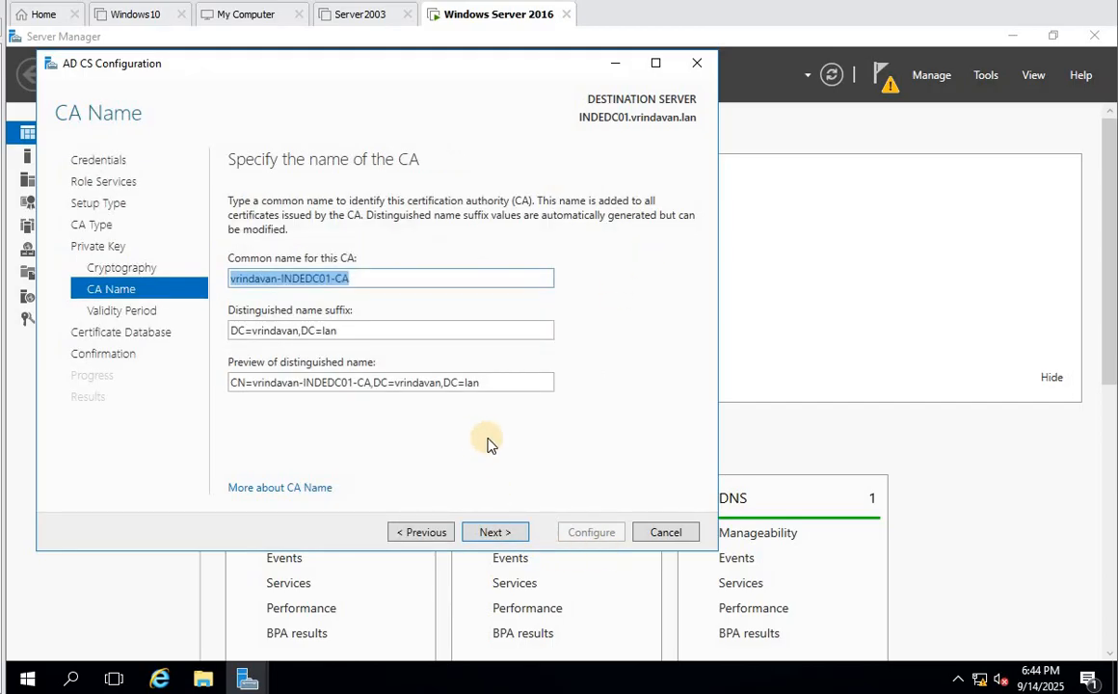
- Replace the CA common name with 'Dwarka Enterprise CA'
left_click(377, 283)
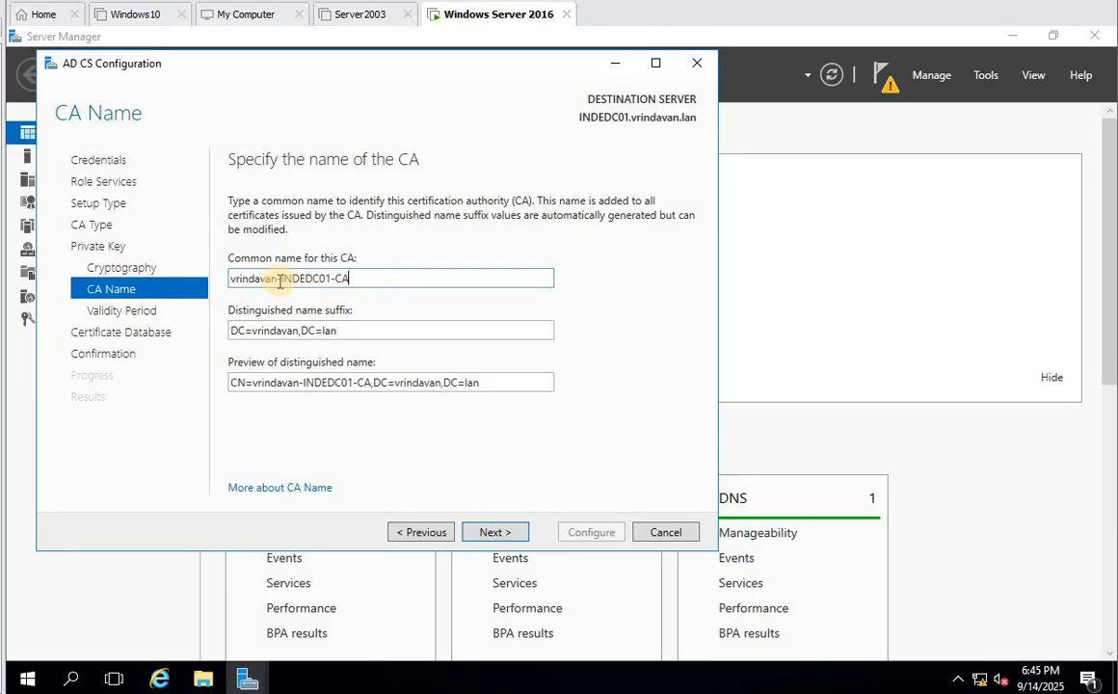
left_click_drag(279, 280, 217, 282)
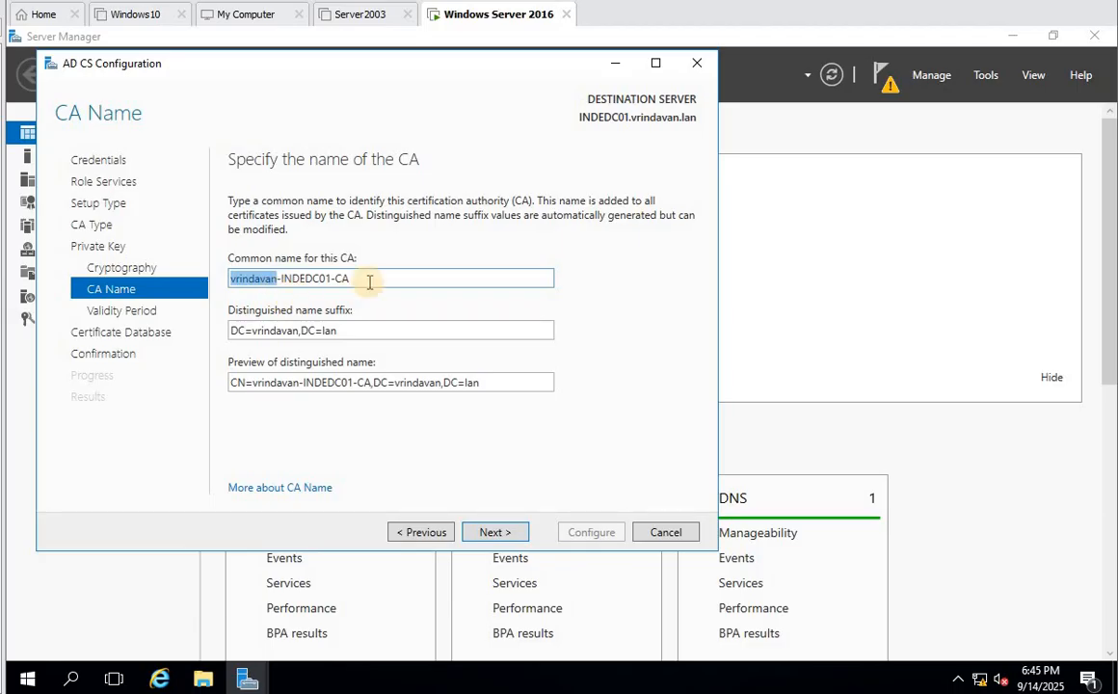
left_click_drag(368, 280, 151, 270)
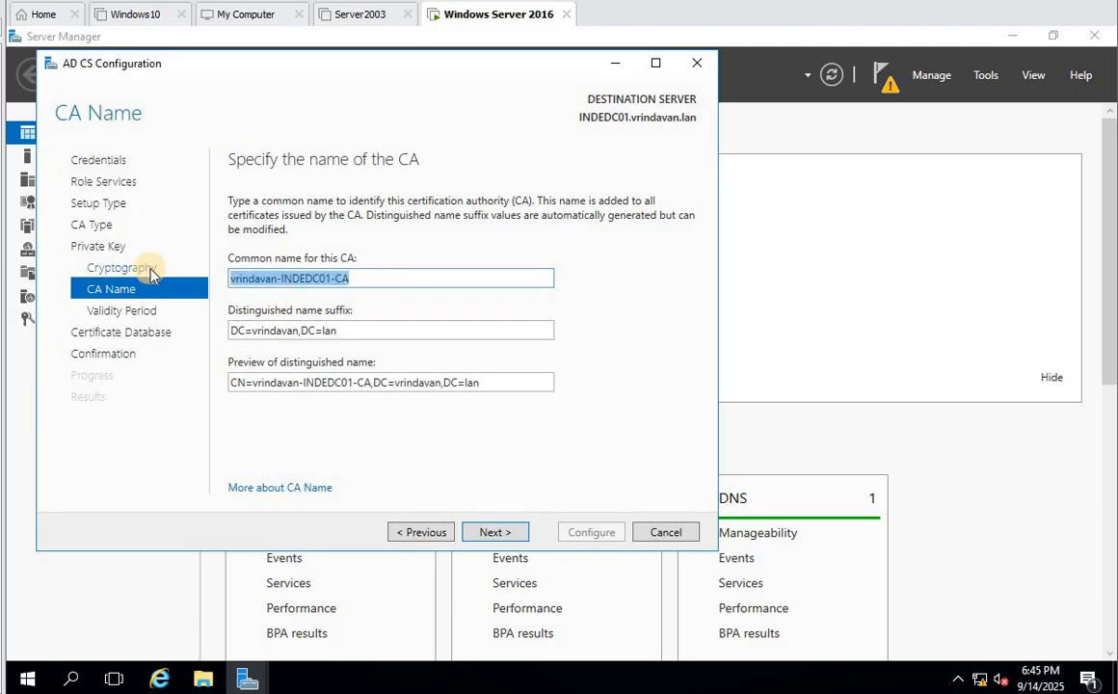
type("Dwa")
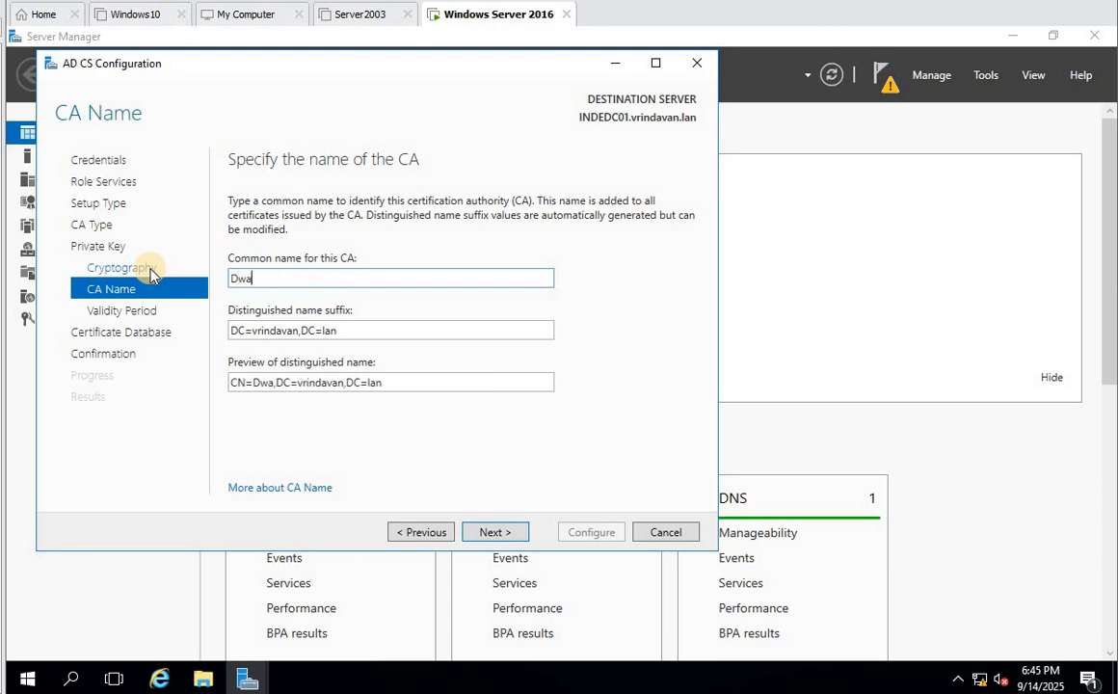
type("rka ")
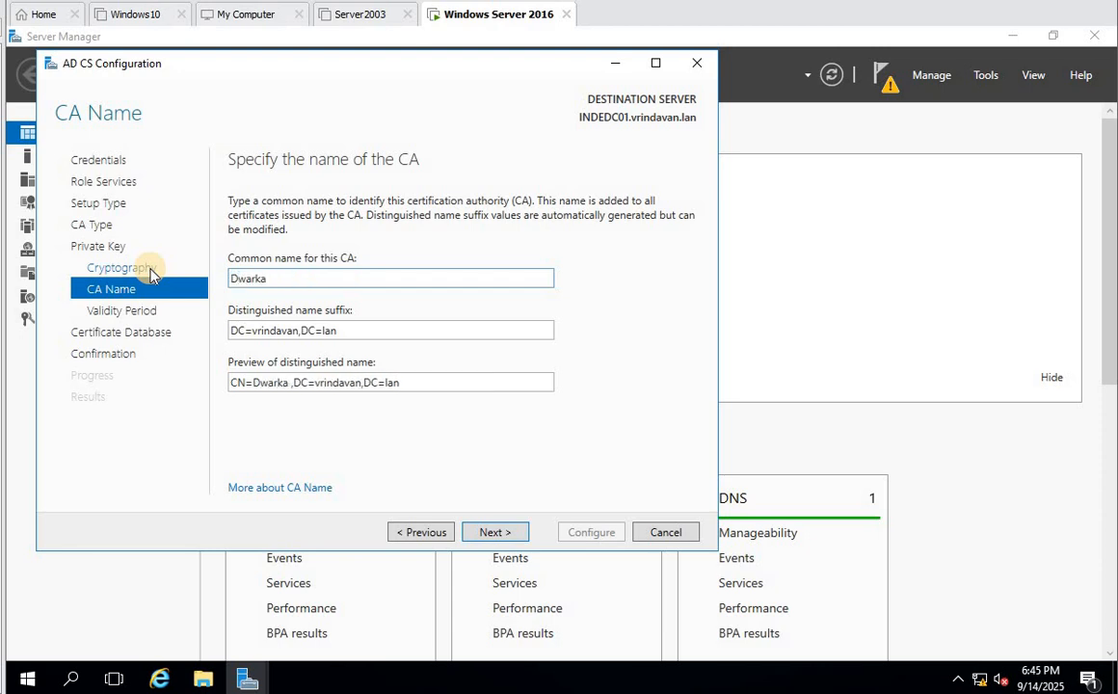
type("E")
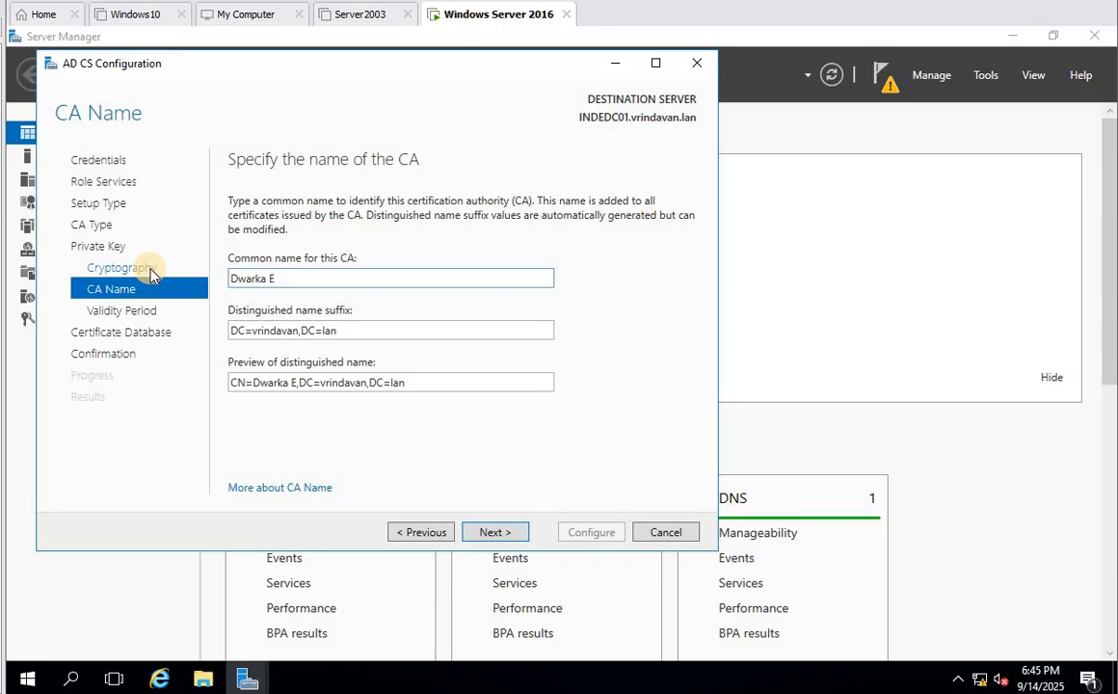
type("ne")
key("BackSpace")
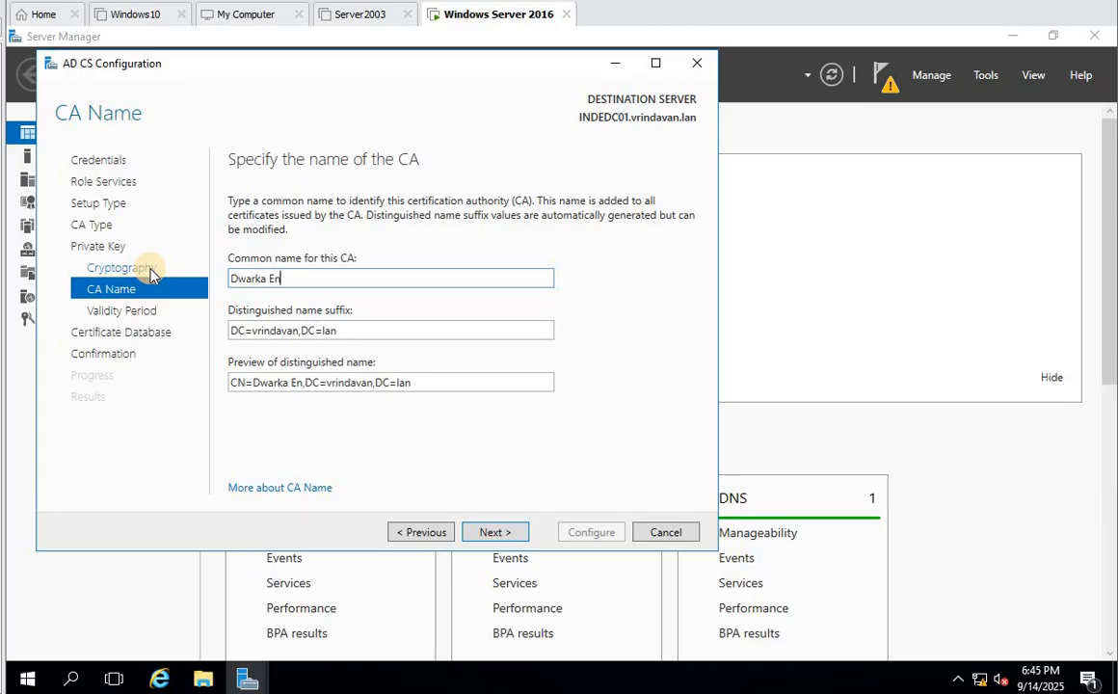
type("terpr")
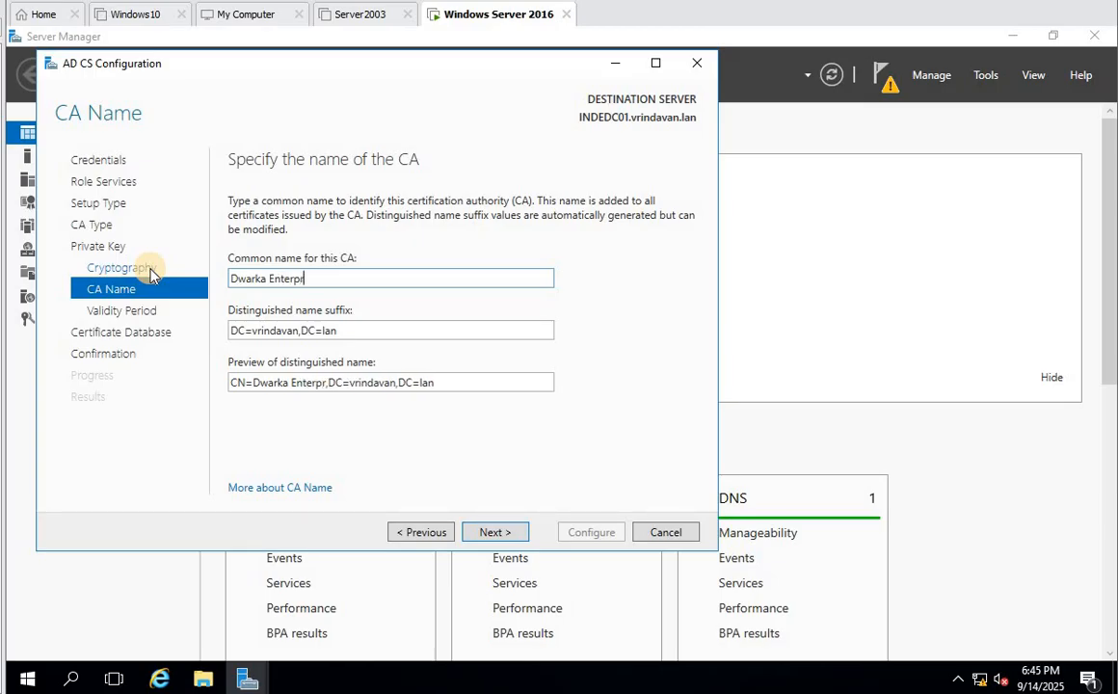
type("ise CA")
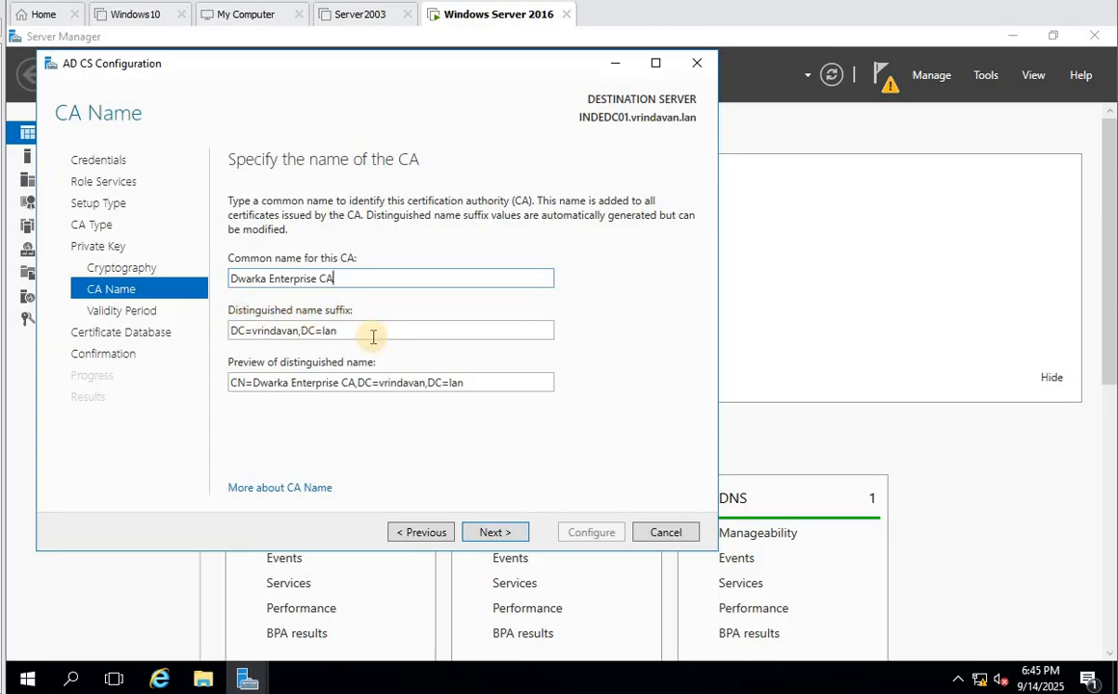
key("Tab")
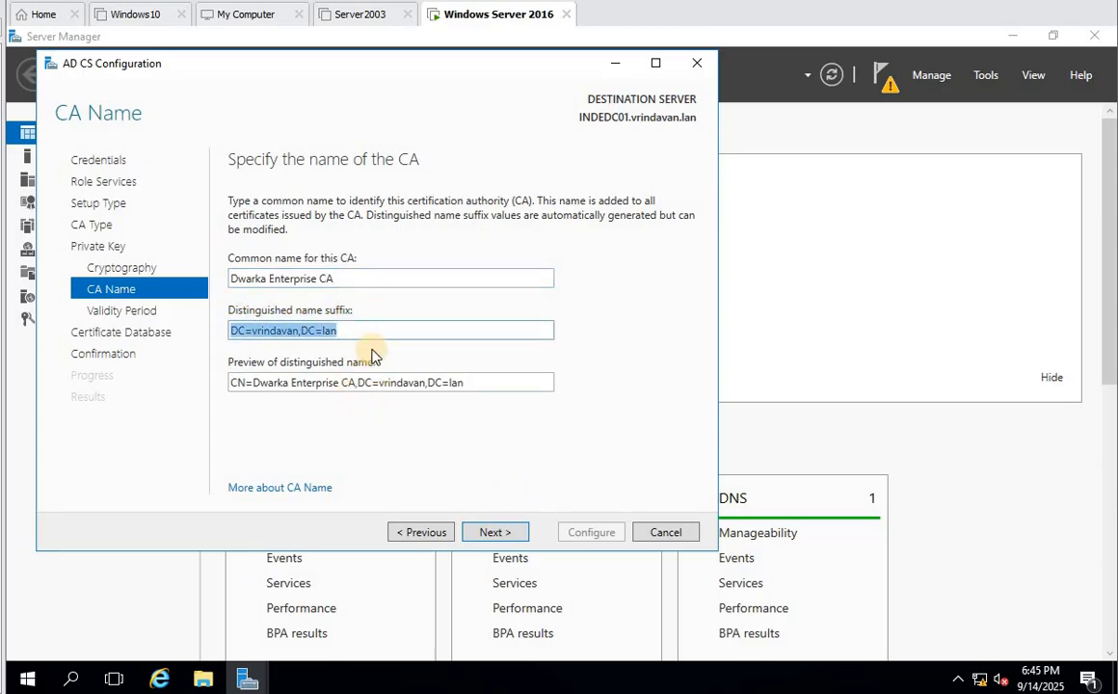
- Review the unchanged distinguished name suffix and continue to the Validity Period page
left_click(347, 329)
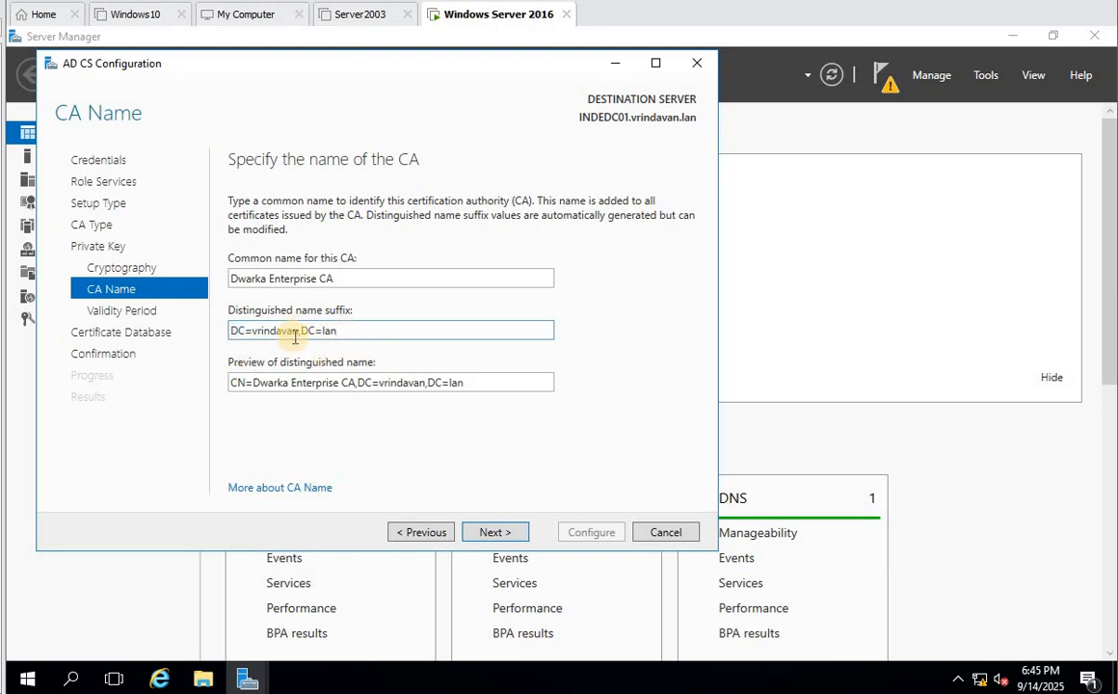
left_click(497, 532)
left_click(428, 535)
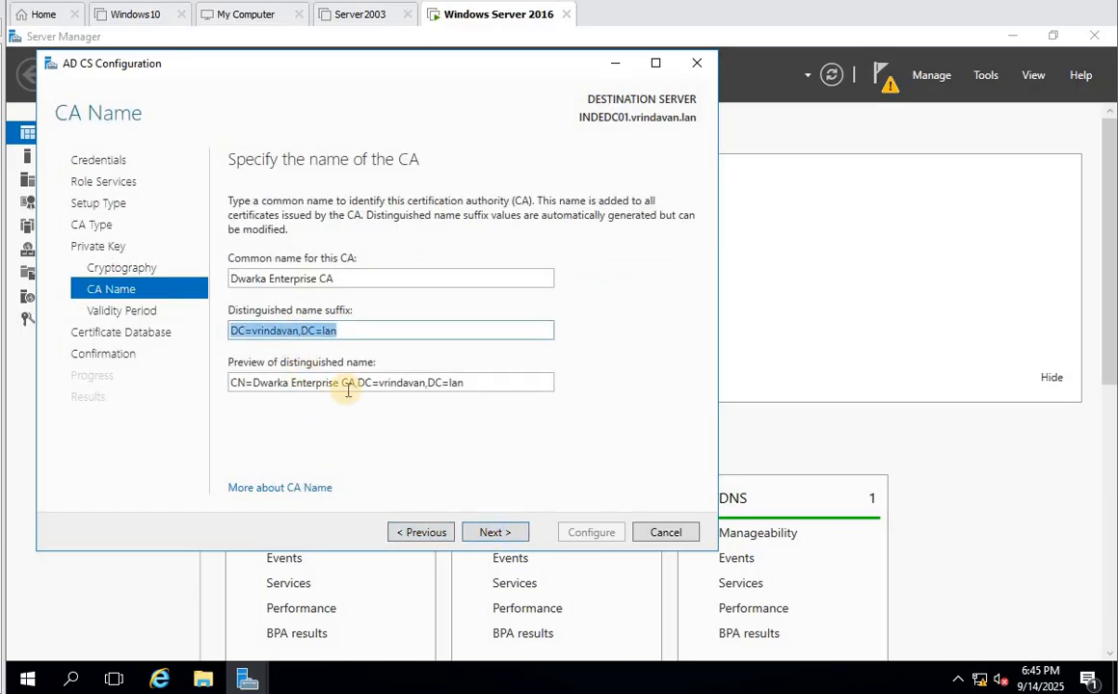
left_click(339, 329)
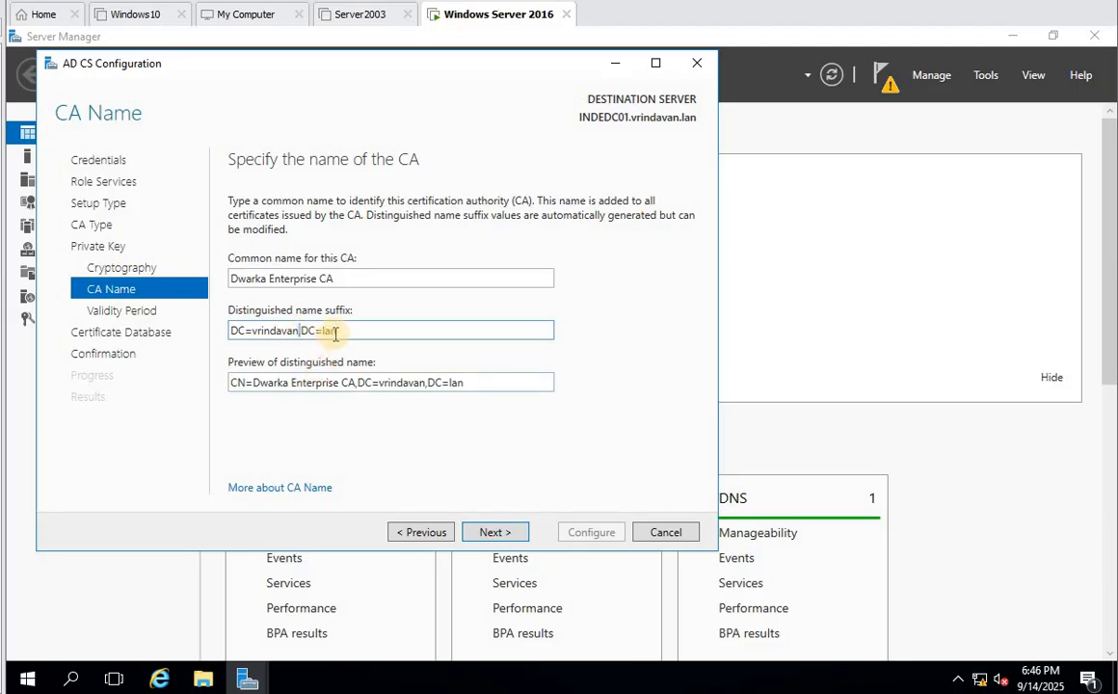
left_click(371, 329)
left_click_drag(368, 330, 164, 308)
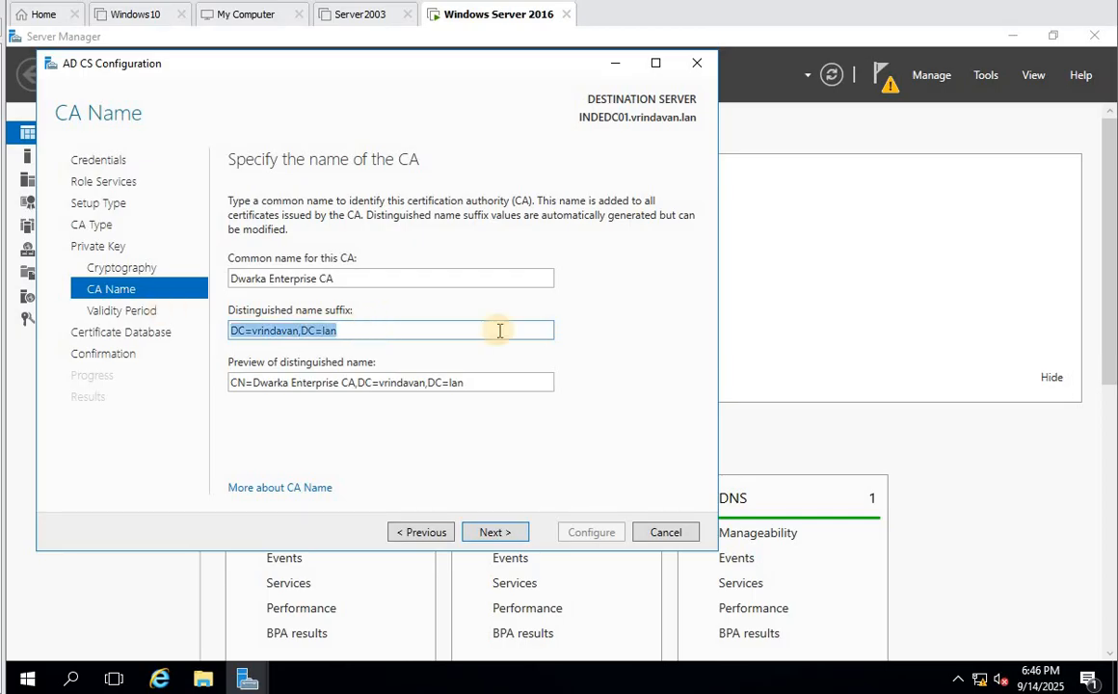
left_click(335, 346)
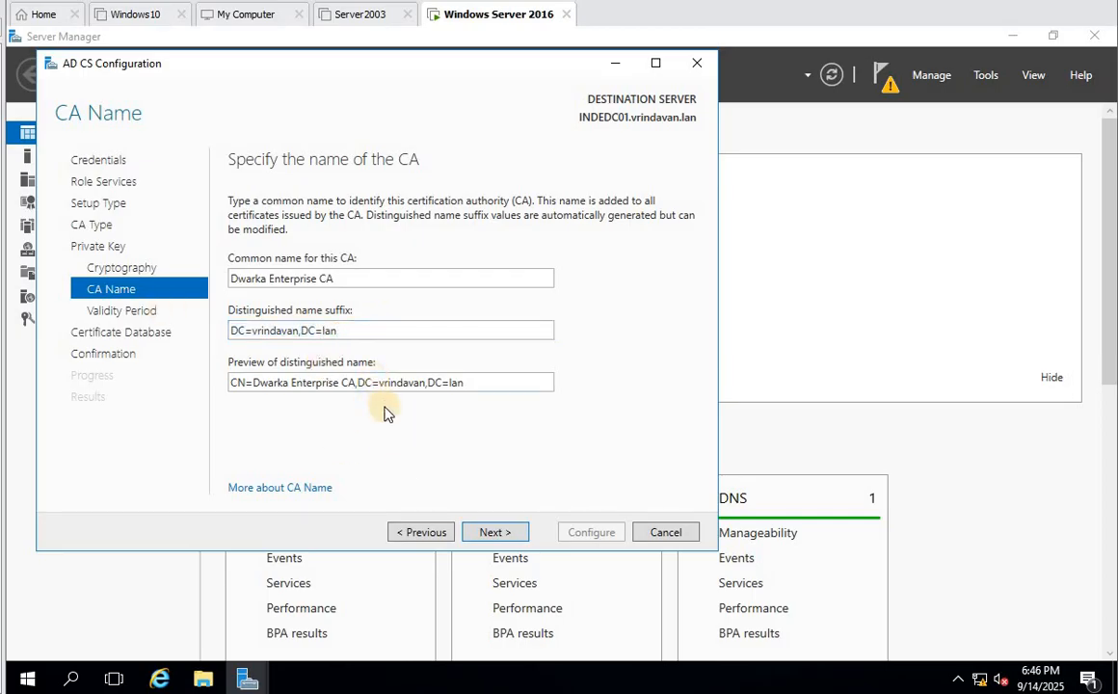
left_click(494, 532)
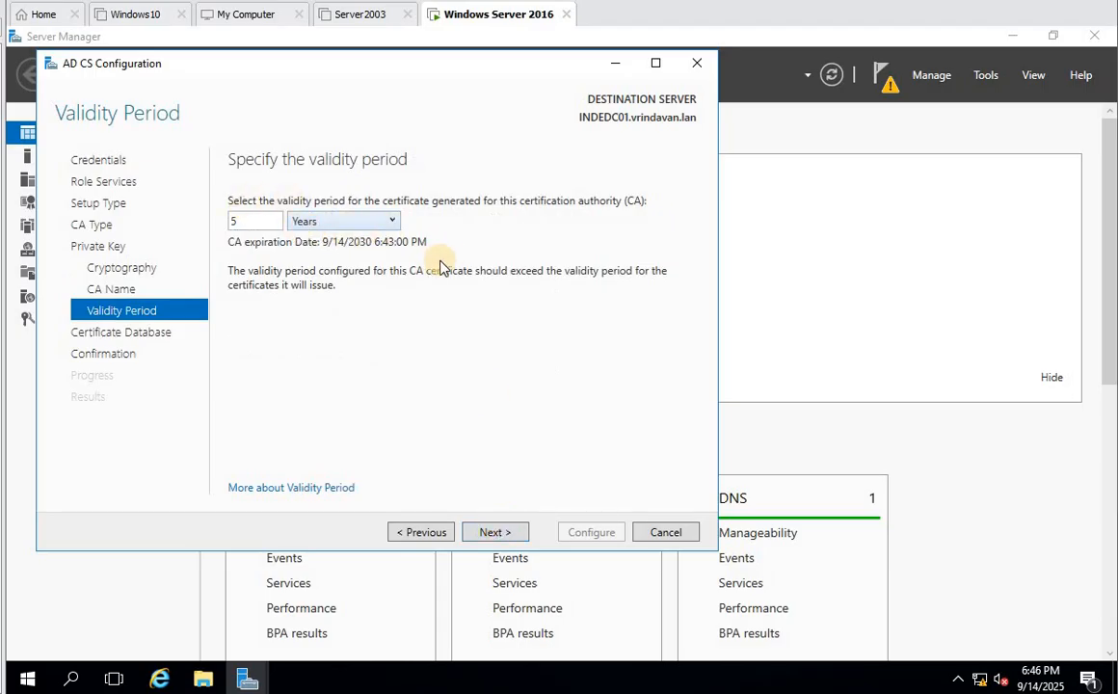
- Keep the 5-year validity and default database locations, configure the CA, and close the results
left_click(495, 532)
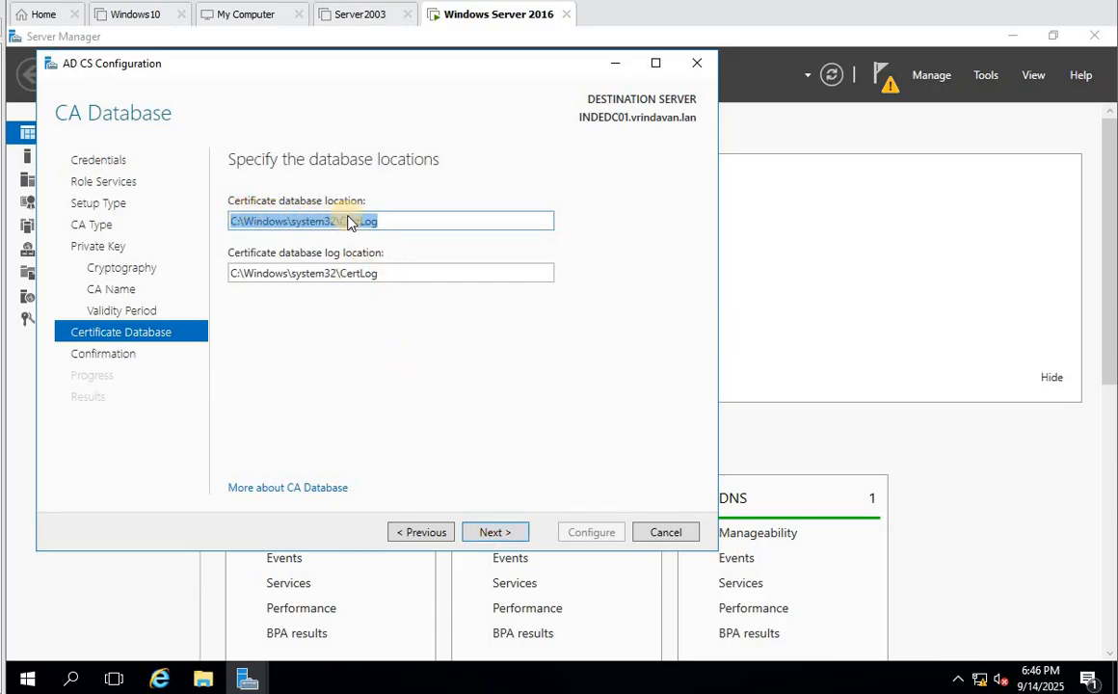
left_click(494, 532)
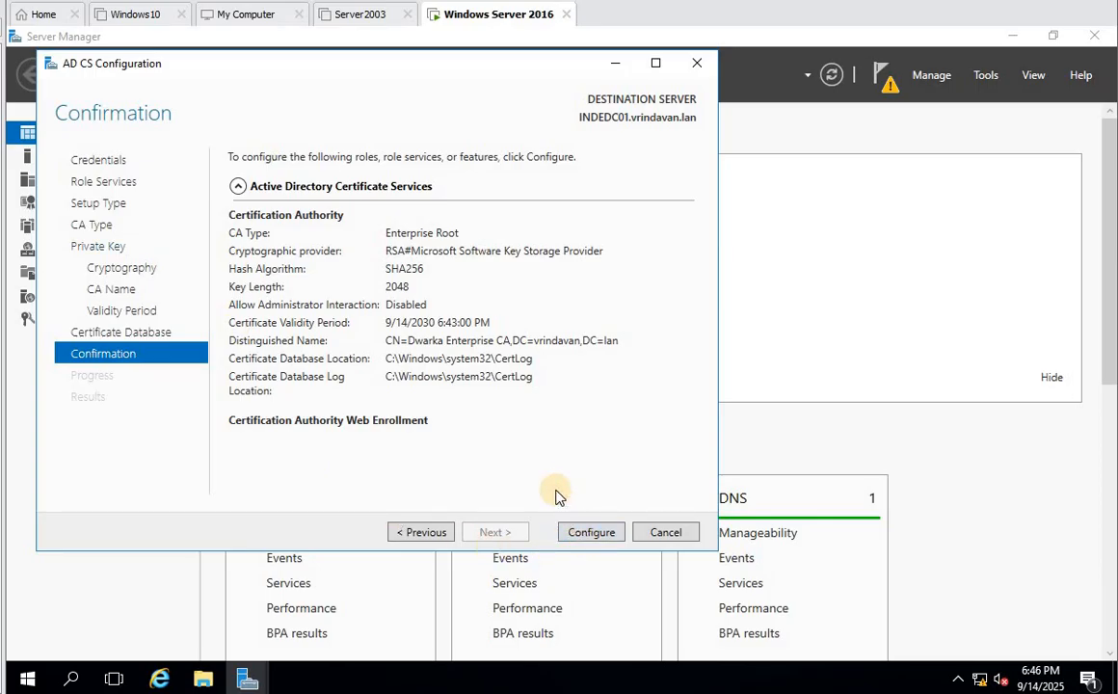
left_click(607, 536)
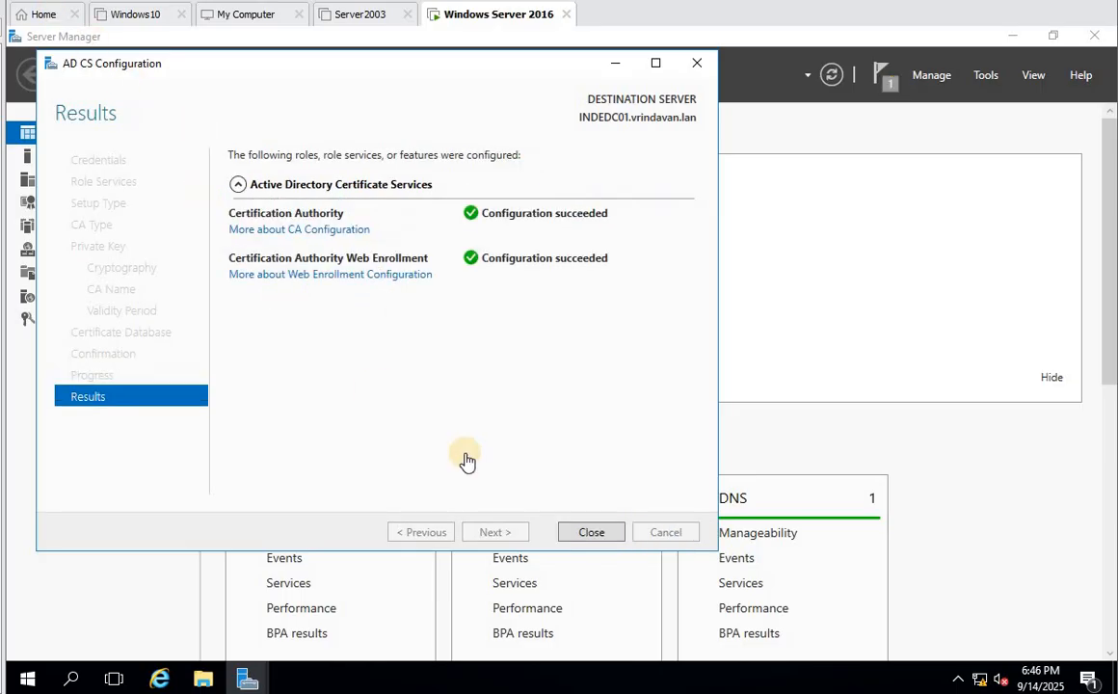
left_click(594, 537)
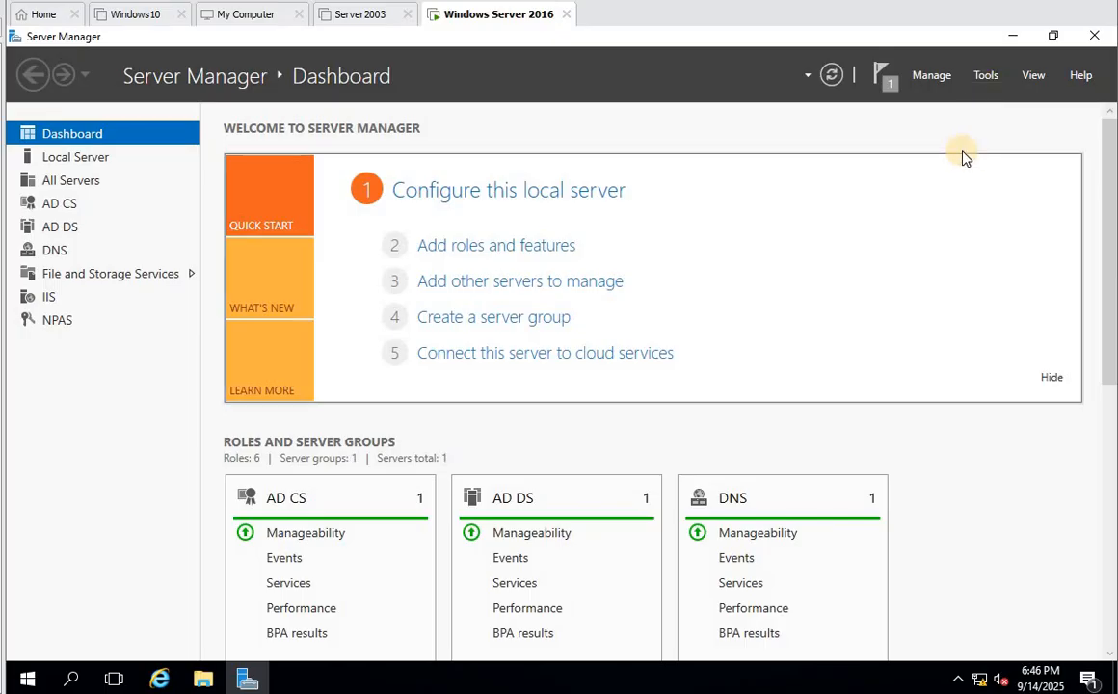
- Relaunch Server Manager, open Certification Authority, expand Dwarka Enterprise CA, and maximize the console
left_click(985, 75)
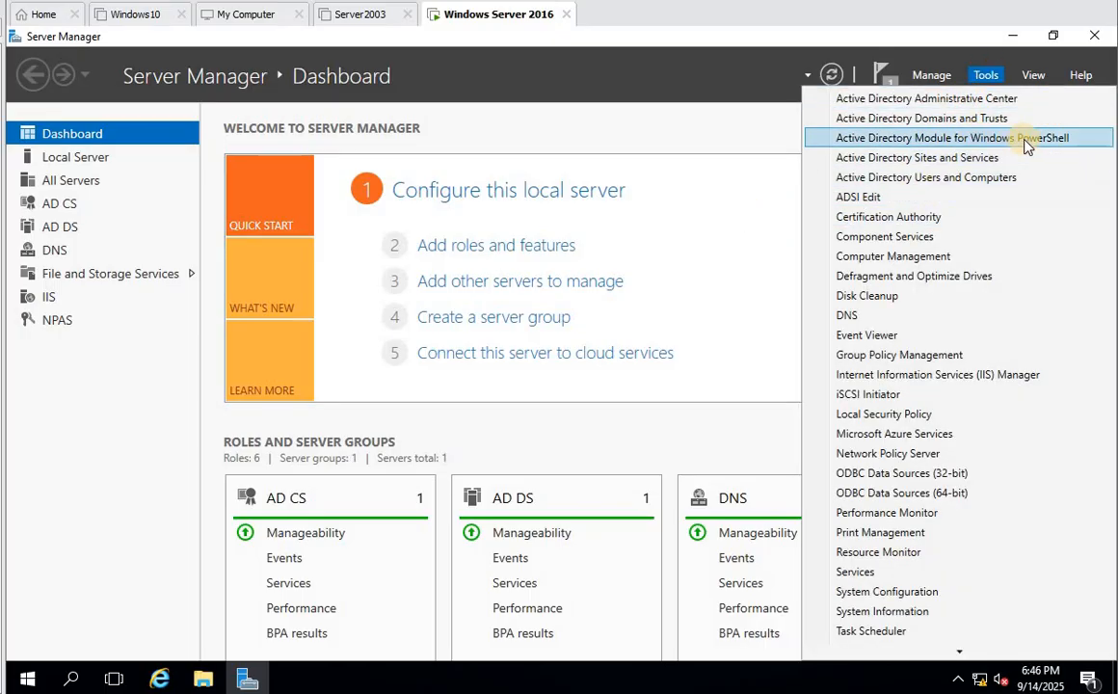
left_click(779, 292)
left_click(1096, 36)
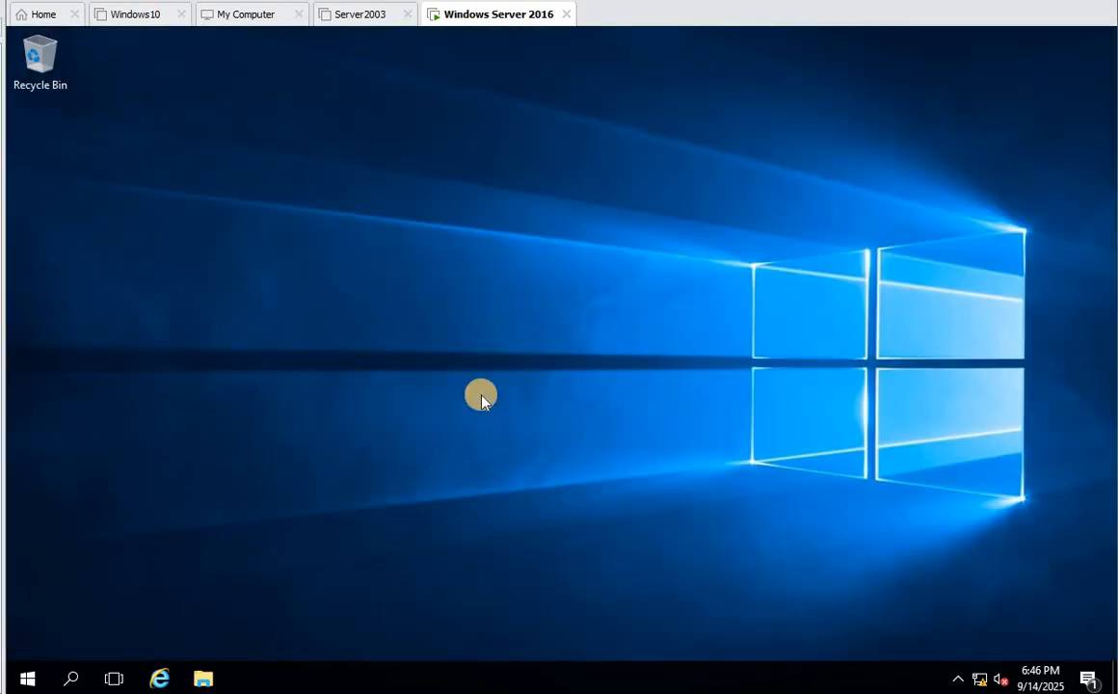
left_click(29, 672)
left_click(323, 220)
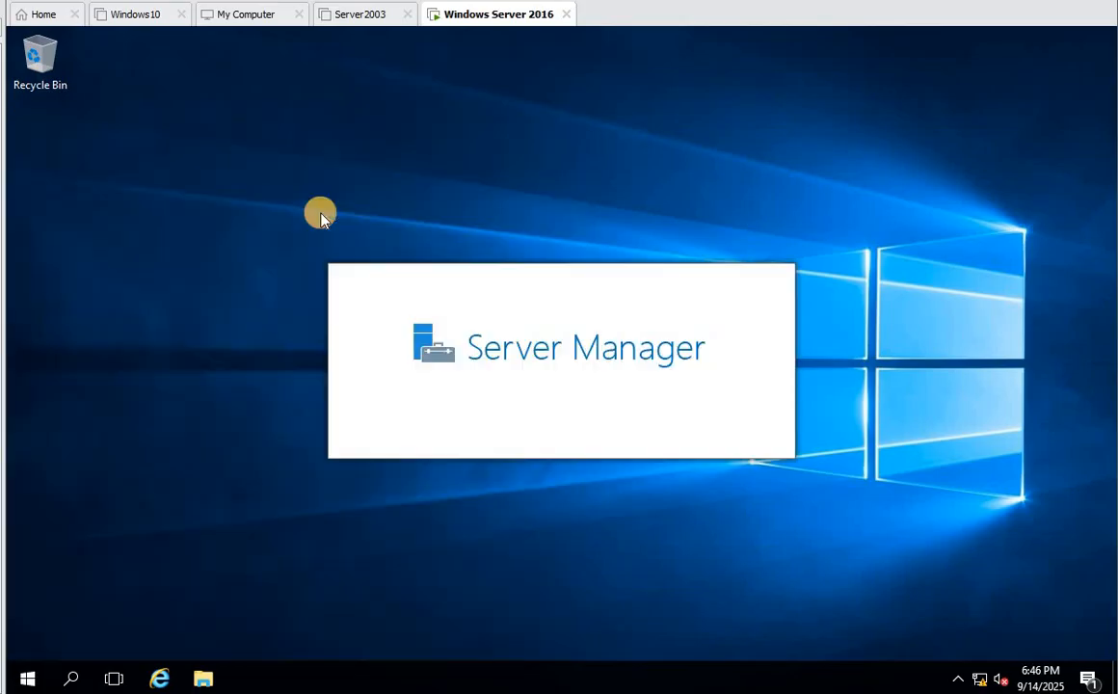
left_click(979, 77)
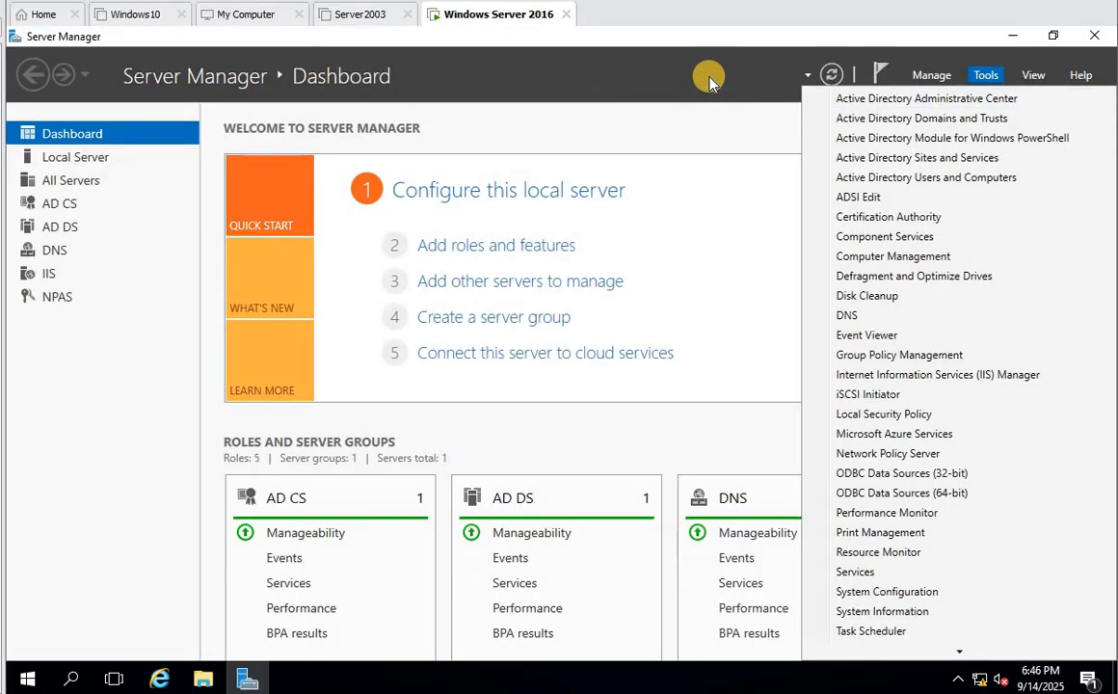
left_click(894, 219)
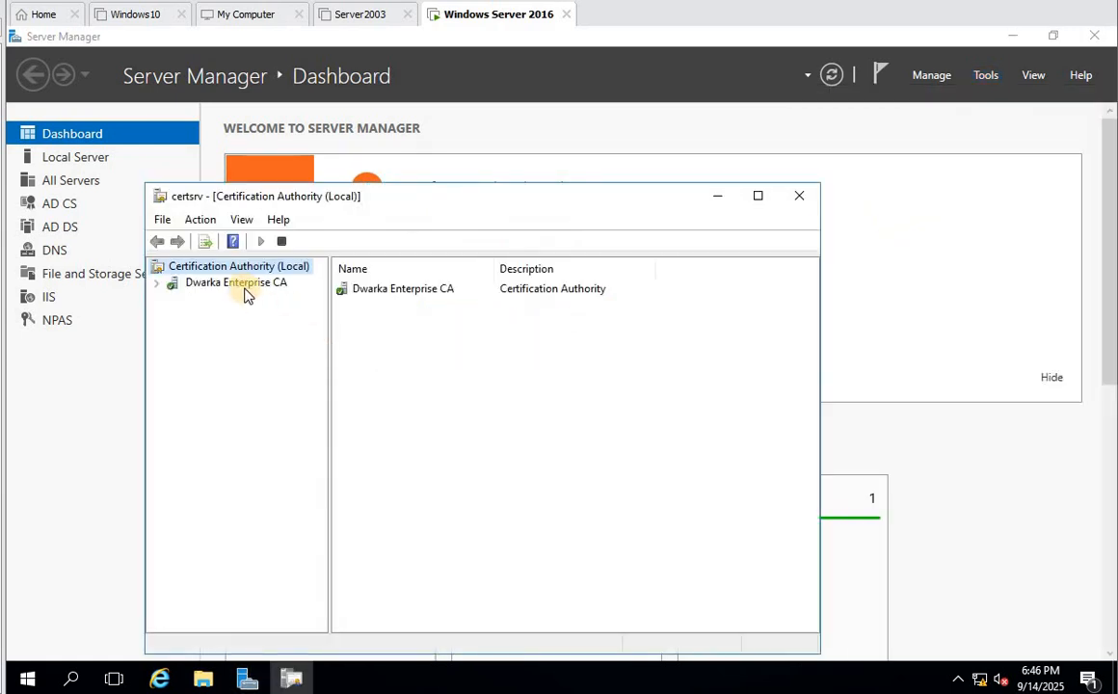
double_click(244, 285)
left_click(759, 197)
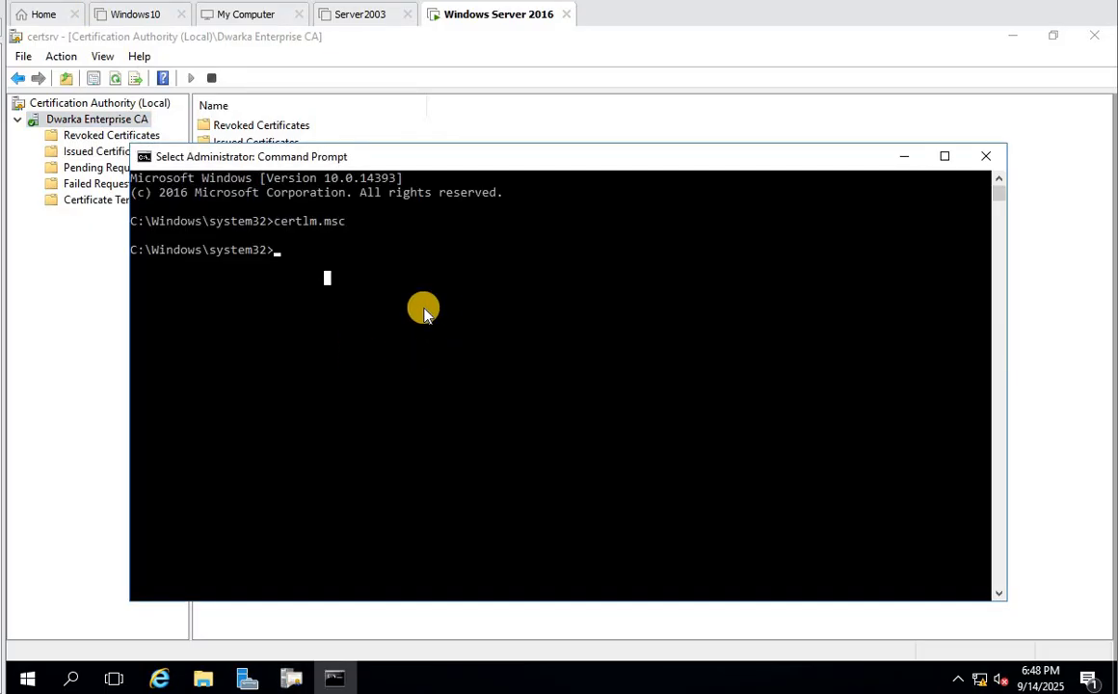
- Run certlm.msc, maximize it, and list the Personal store's certificates, including Dwarka Enterprise CA
key("Up")
key("Return")
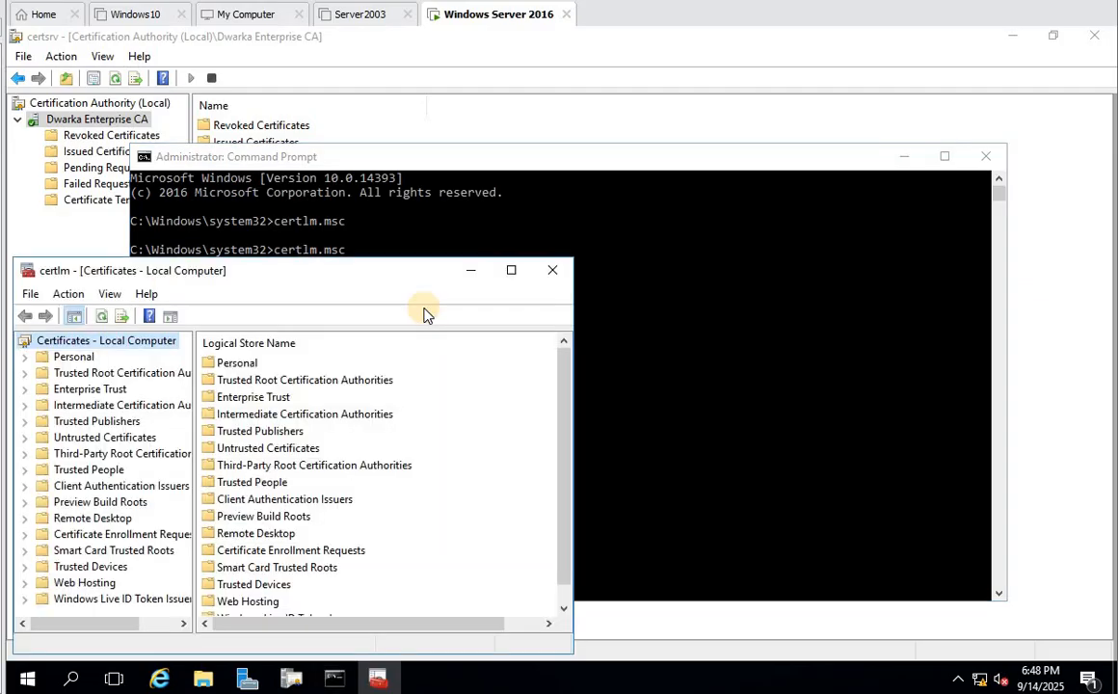
left_click(509, 270)
double_click(67, 120)
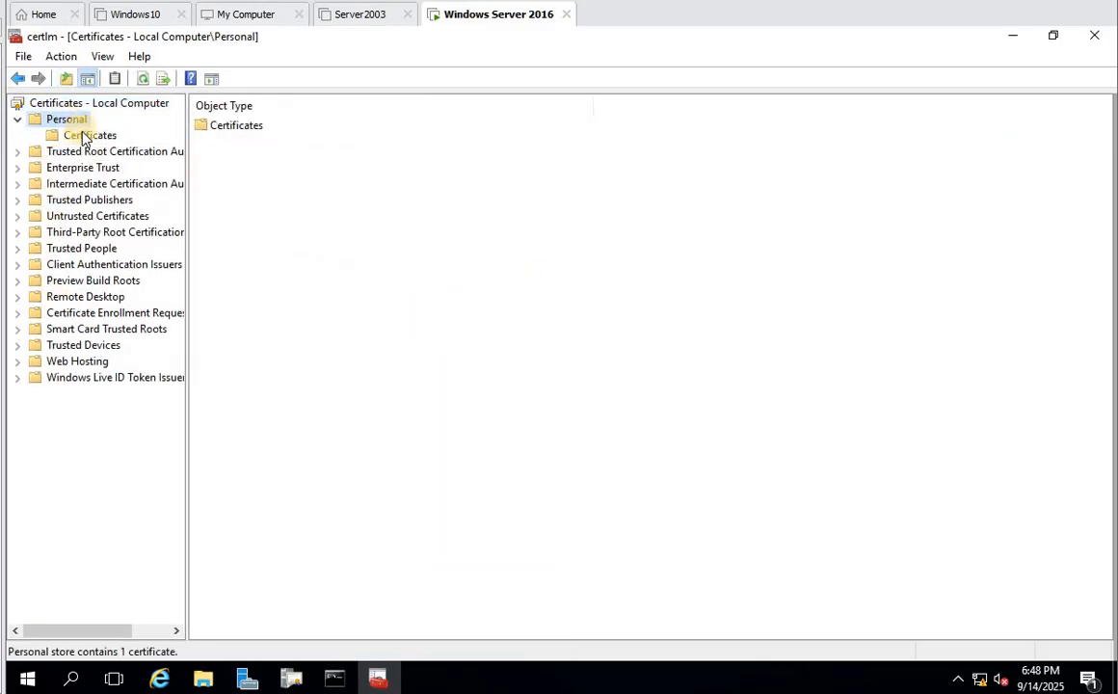
left_click(85, 134)
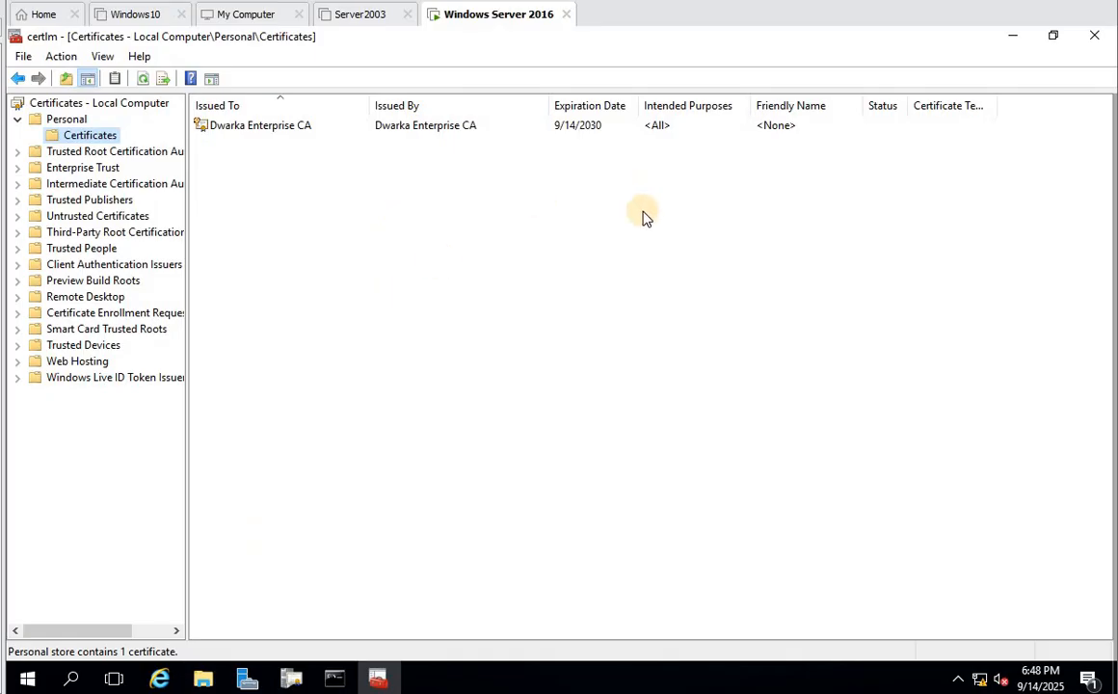
double_click(256, 128)
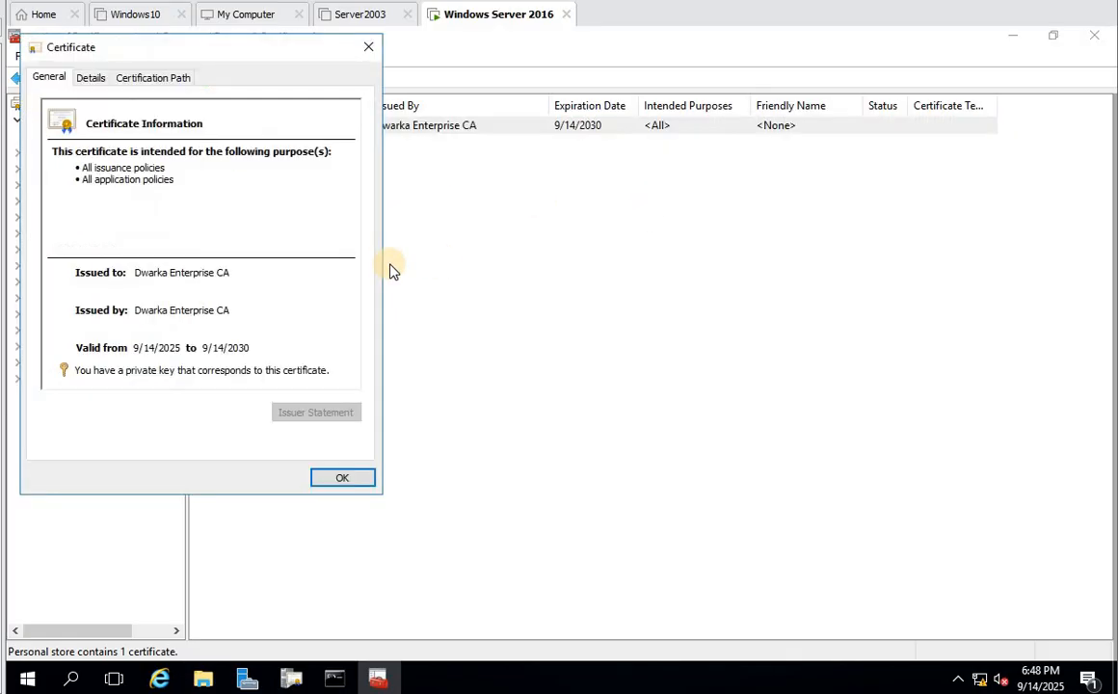
left_click(366, 45)
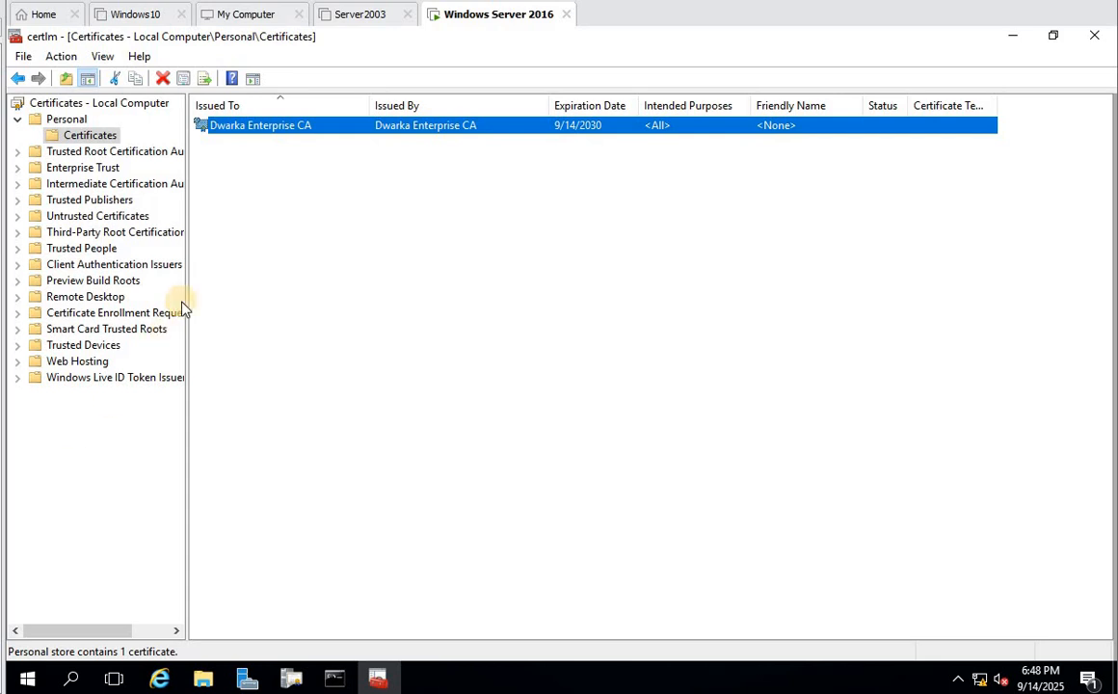
left_click(279, 183)
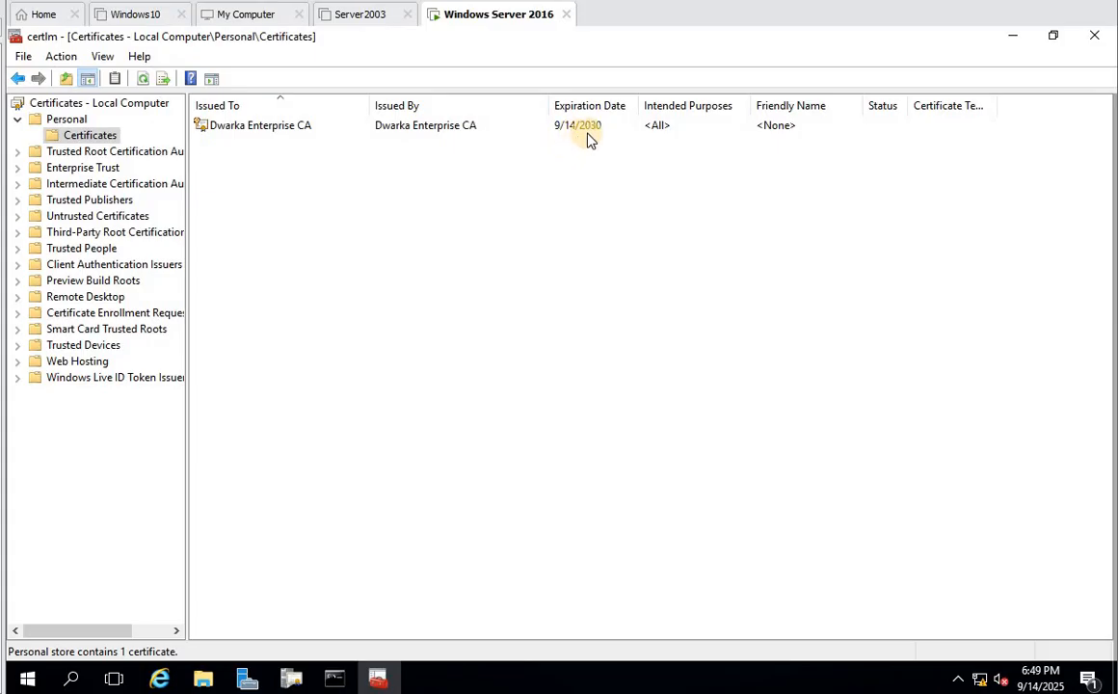
- On the certificate's Details tab, review serial number, signature algorithm, hash, issuer, expiry and subject
double_click(258, 129)
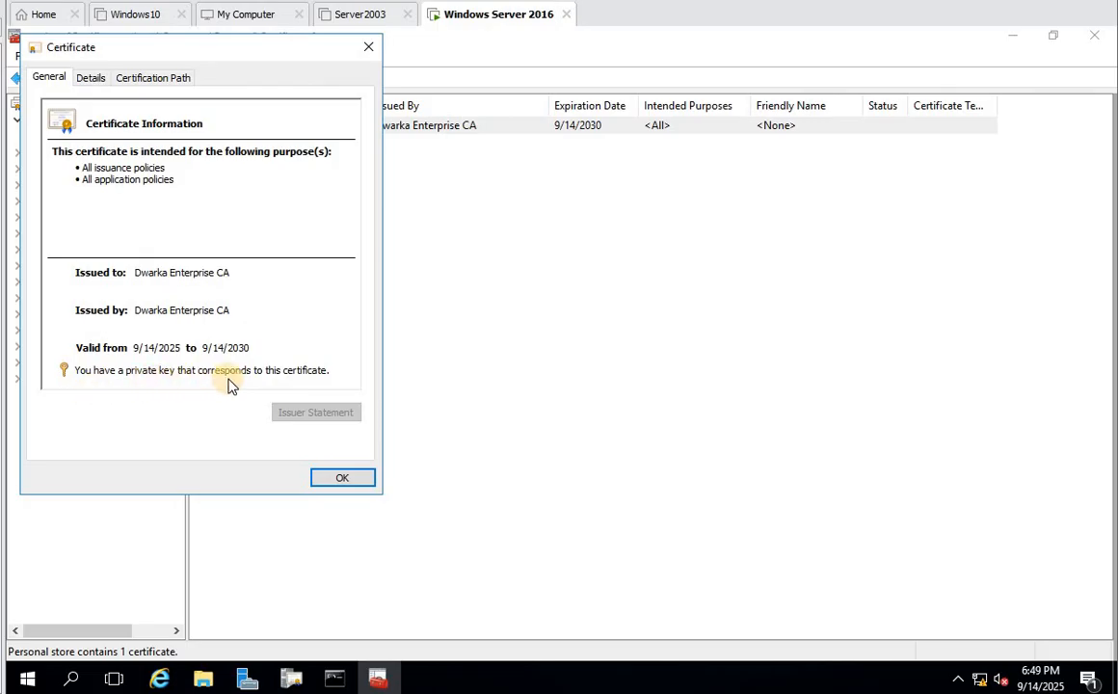
mouse_move(267, 385)
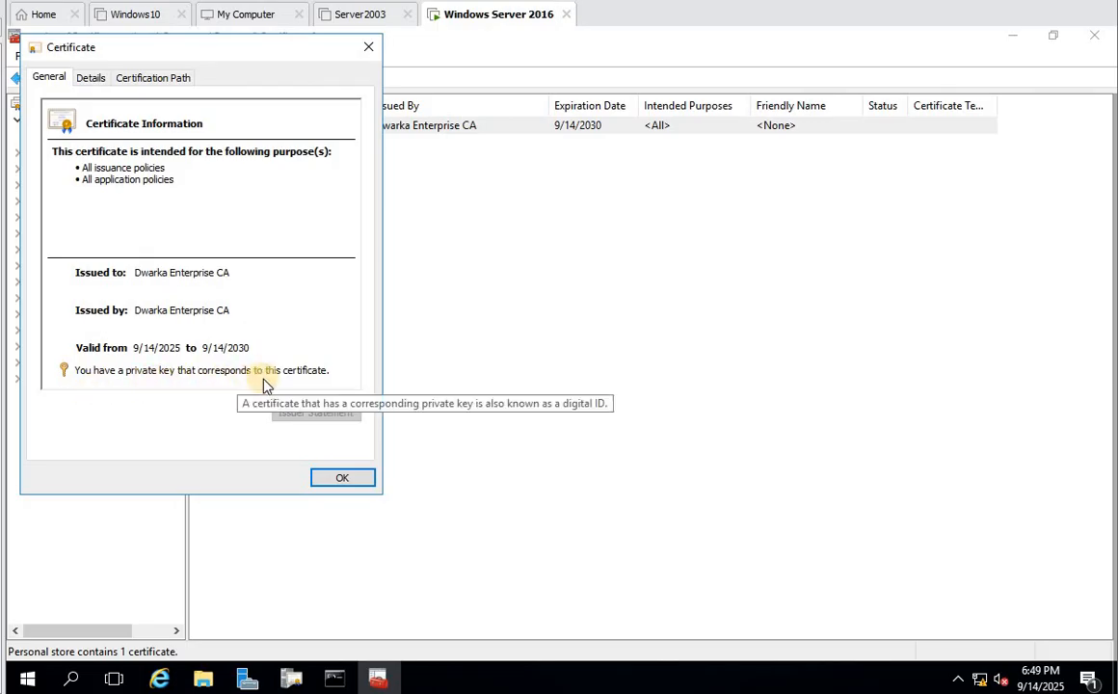
left_click(90, 77)
left_click(267, 183)
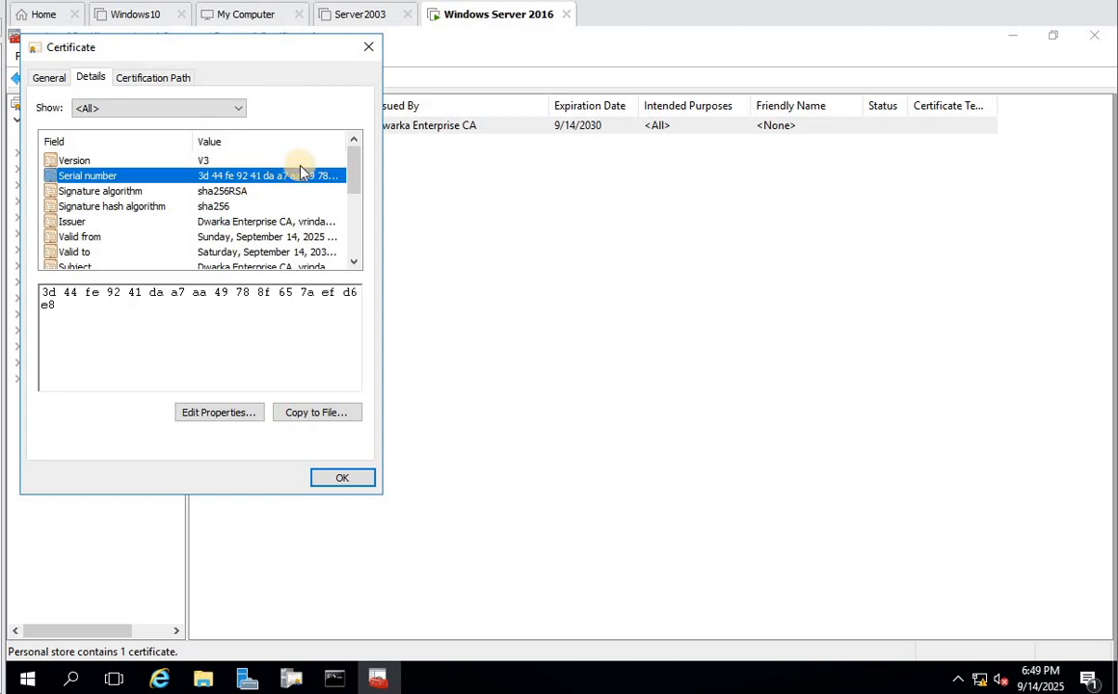
left_click_drag(356, 156, 357, 153)
left_click(252, 194)
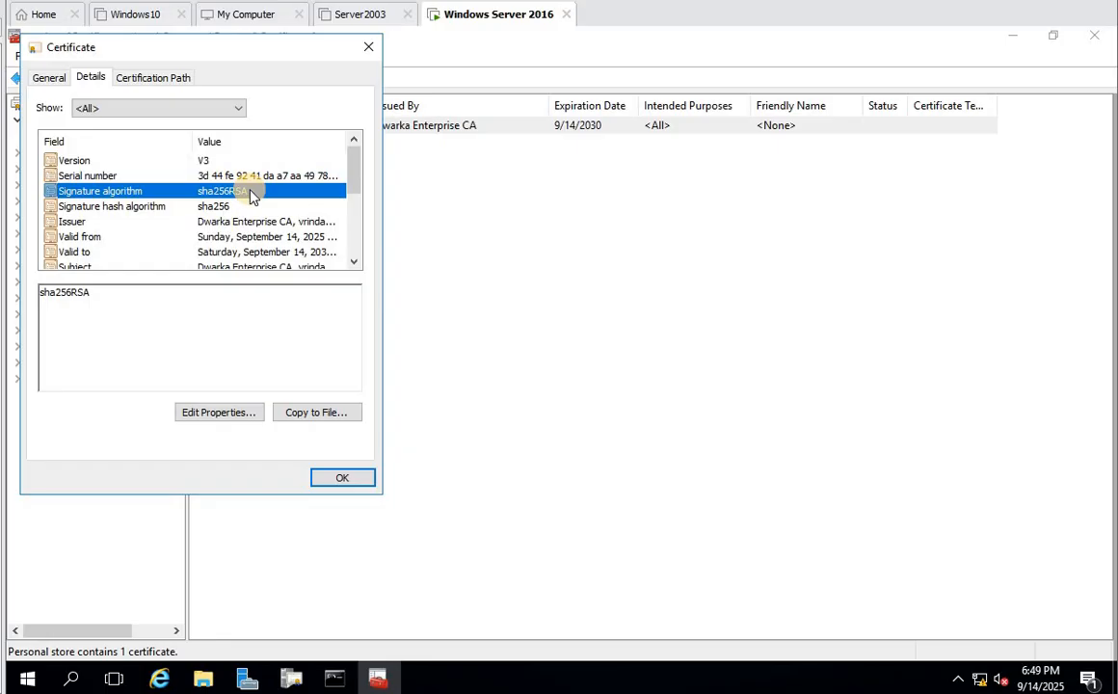
key("Down")
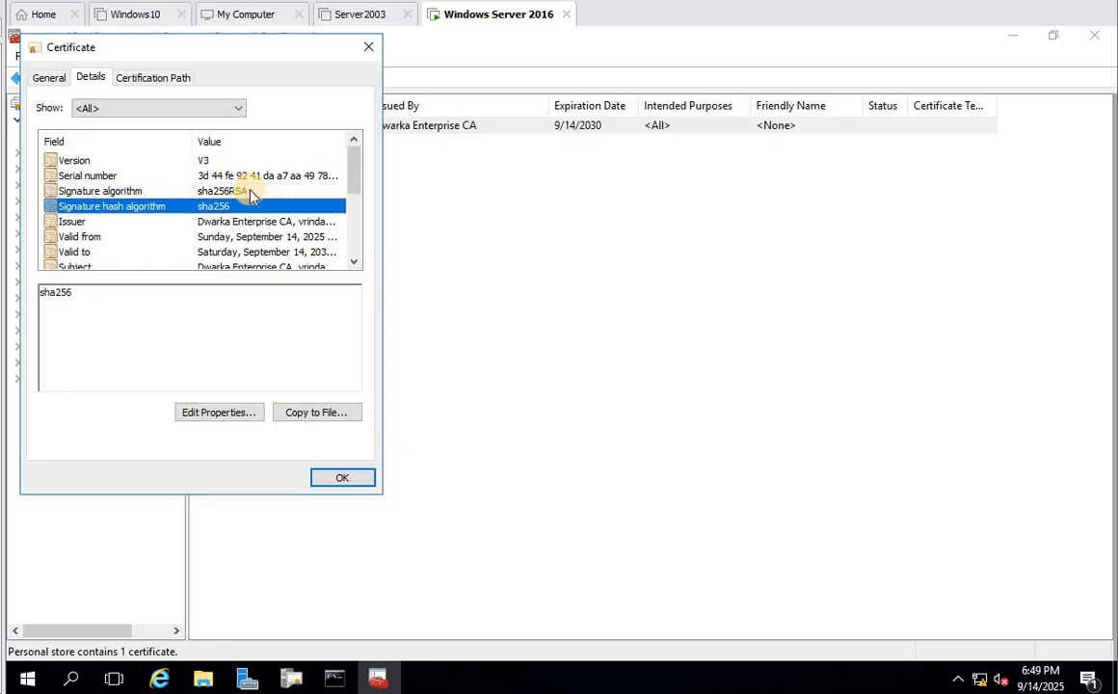
key("Down")
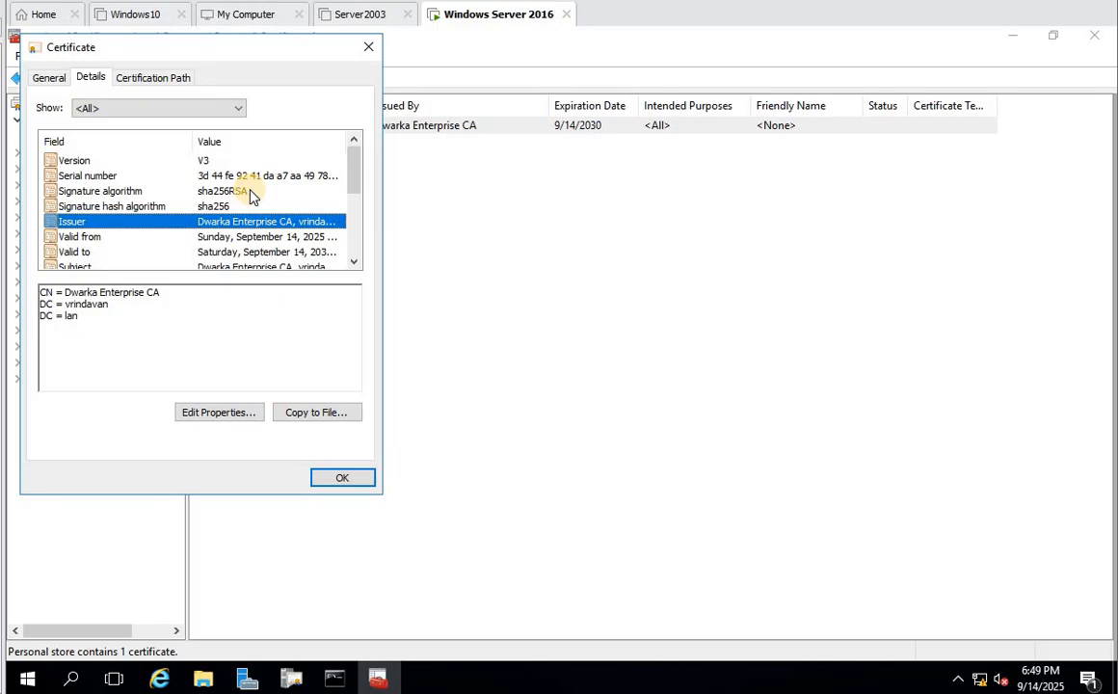
key("Down")
key("Down")
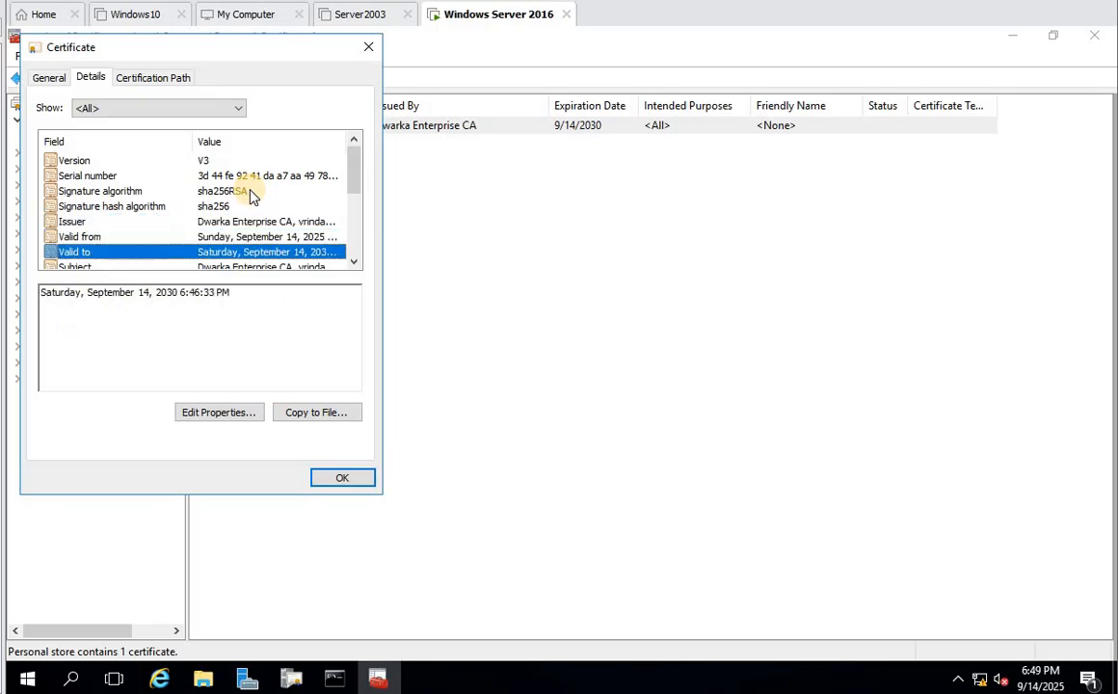
key("Down")
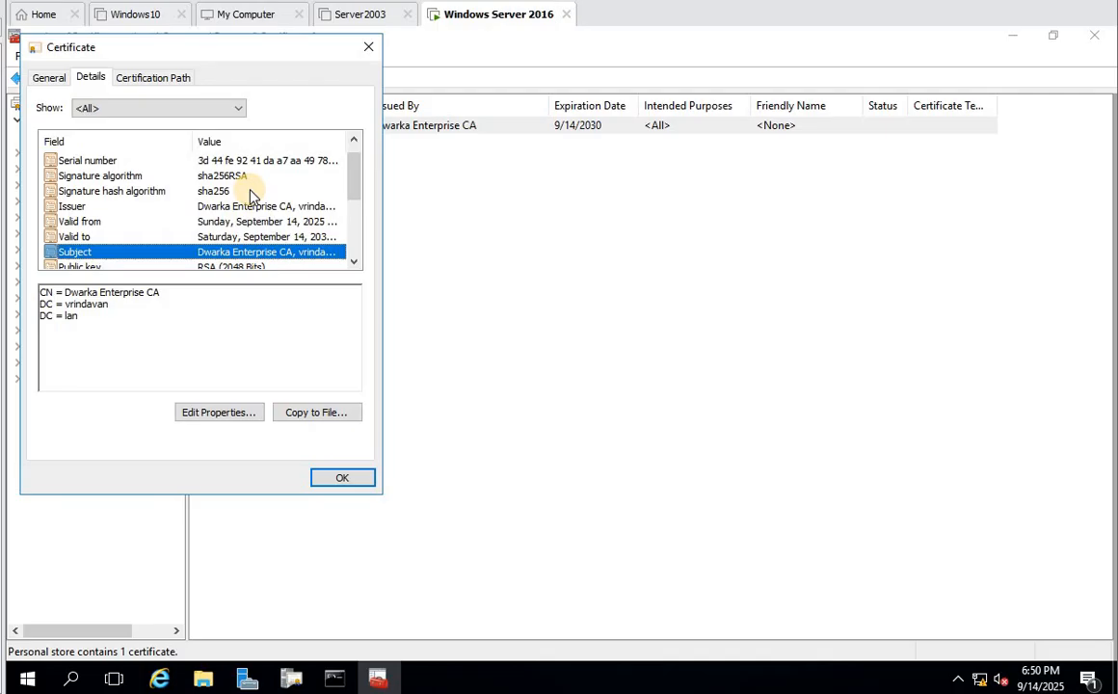
- Review the public key parameters and thumbprint, then recheck signature hash, issuer and valid-from date
left_click(355, 262)
left_click(356, 262)
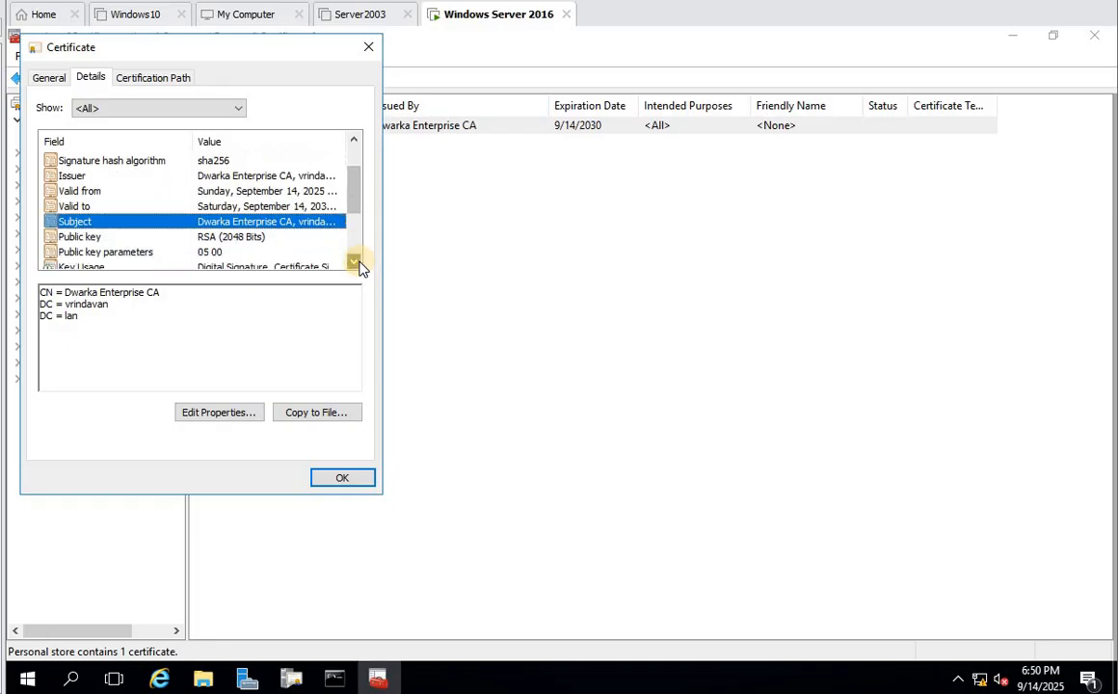
left_click(356, 262)
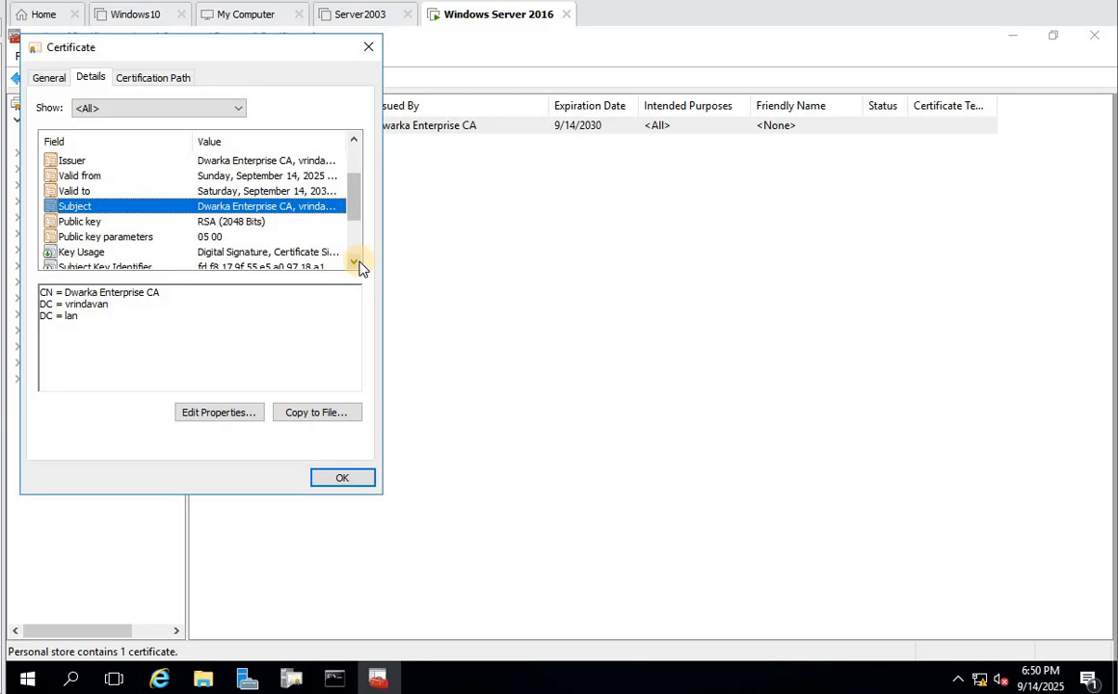
left_click(354, 262)
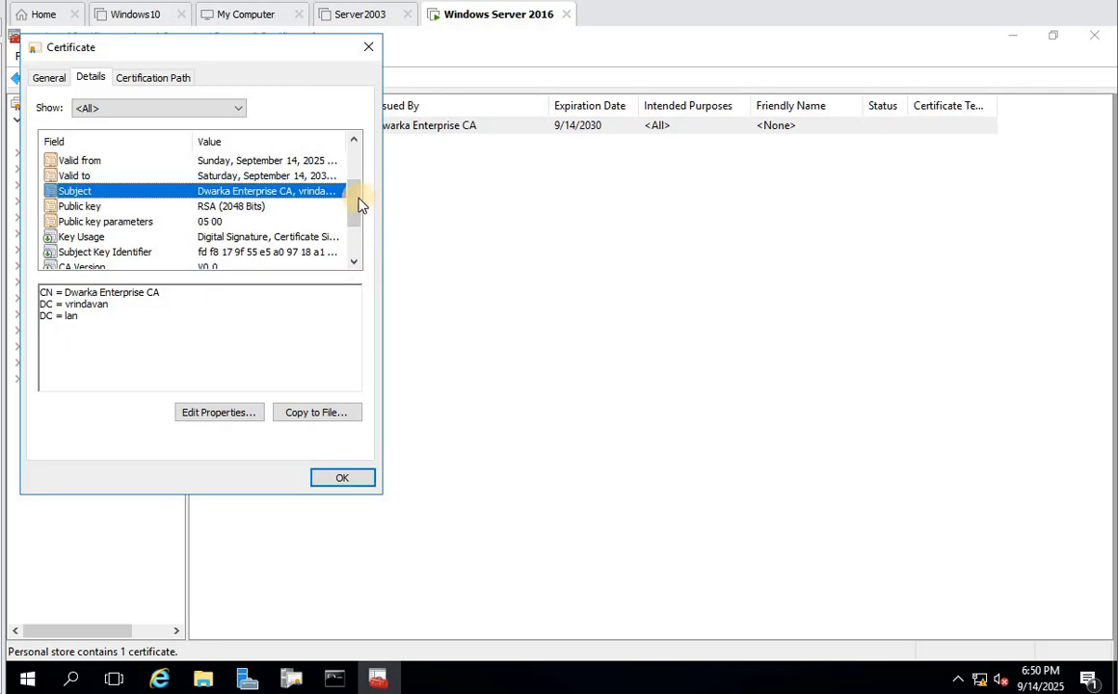
left_click(203, 222)
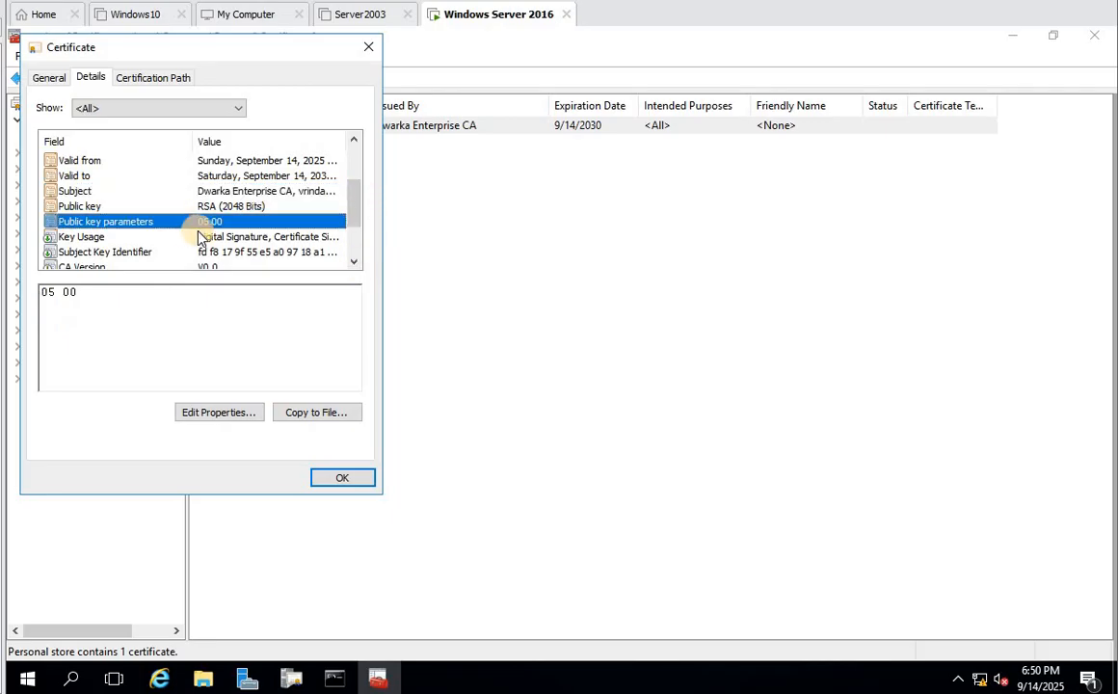
scroll(202, 238, "down", 1)
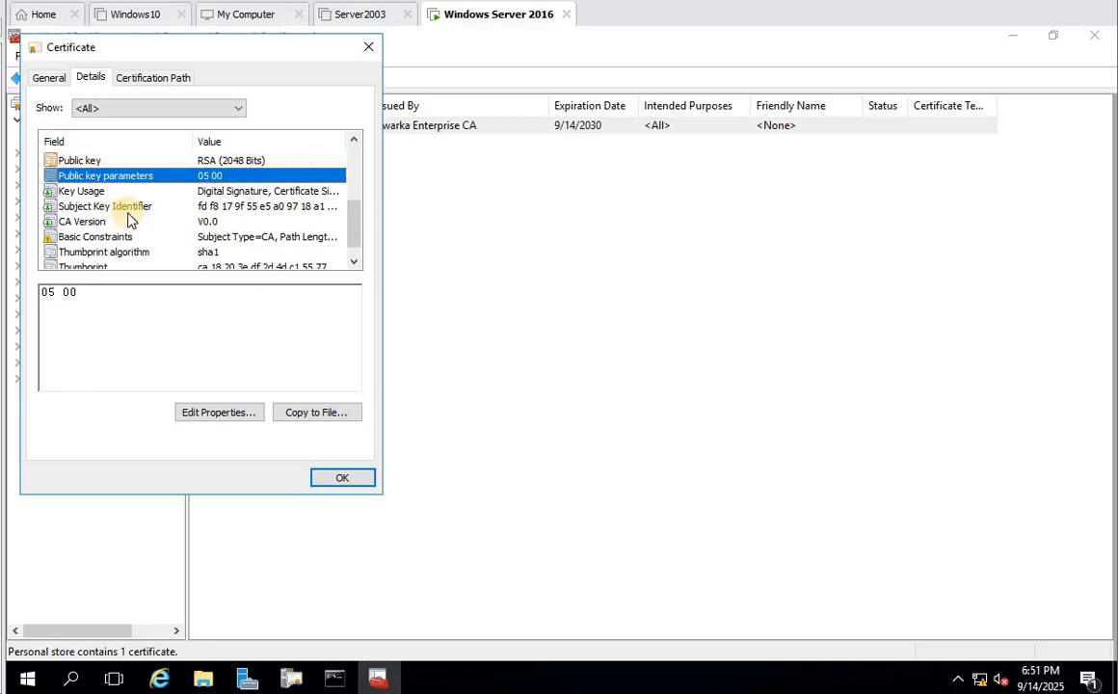
scroll(130, 220, "down", 1)
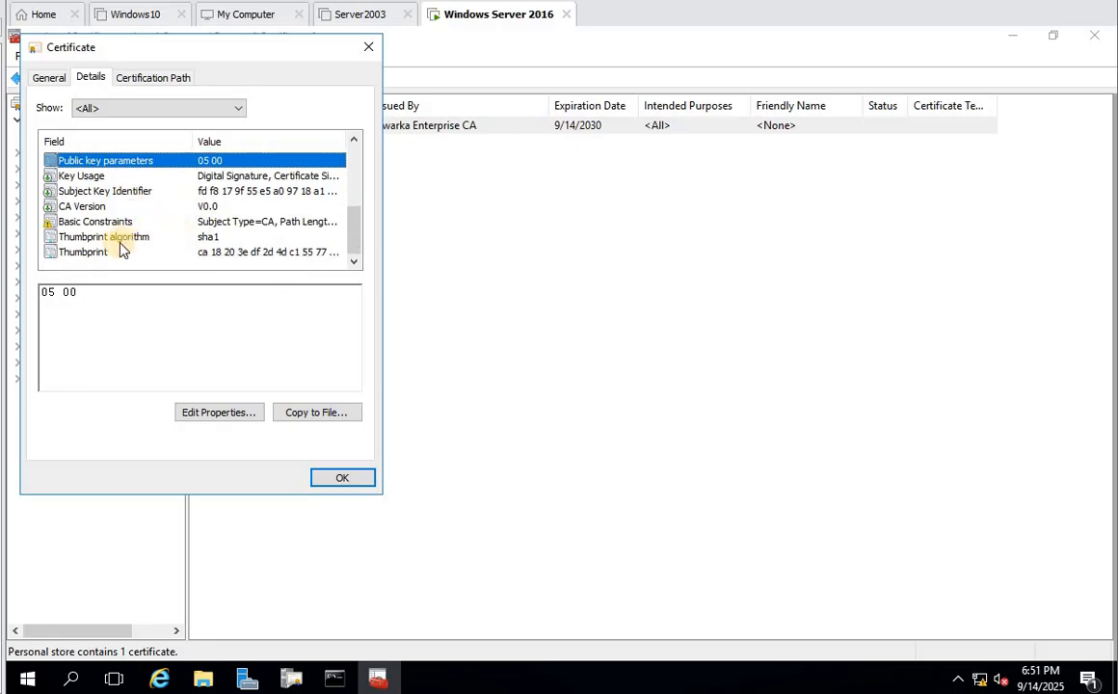
left_click(123, 252)
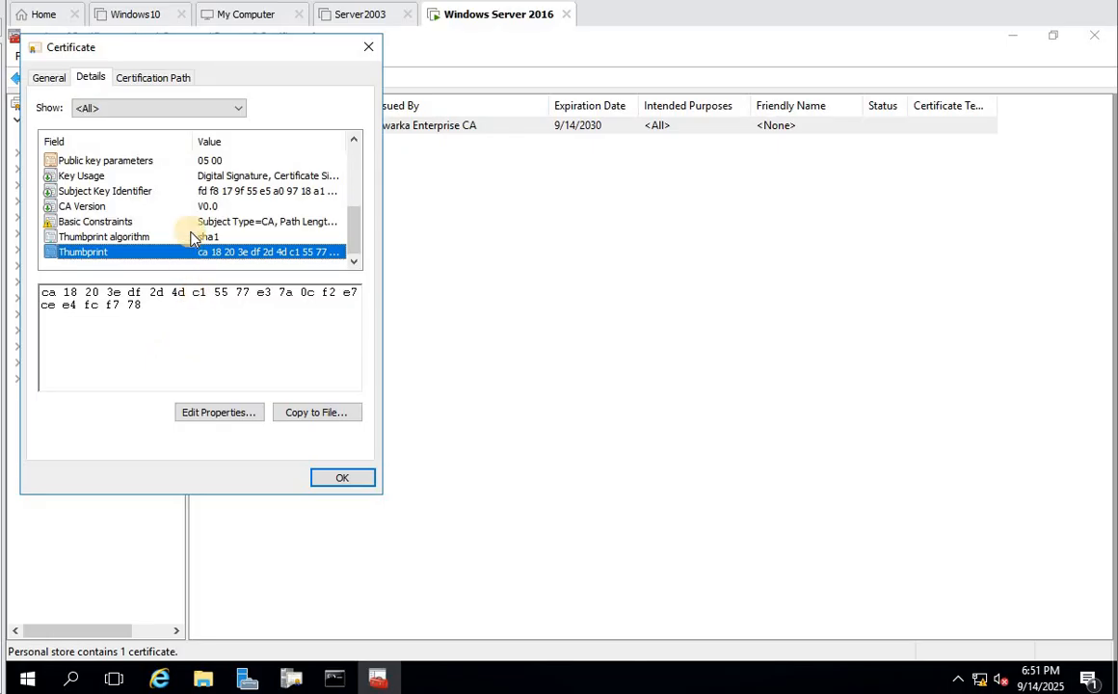
scroll(190, 237, "up", 3)
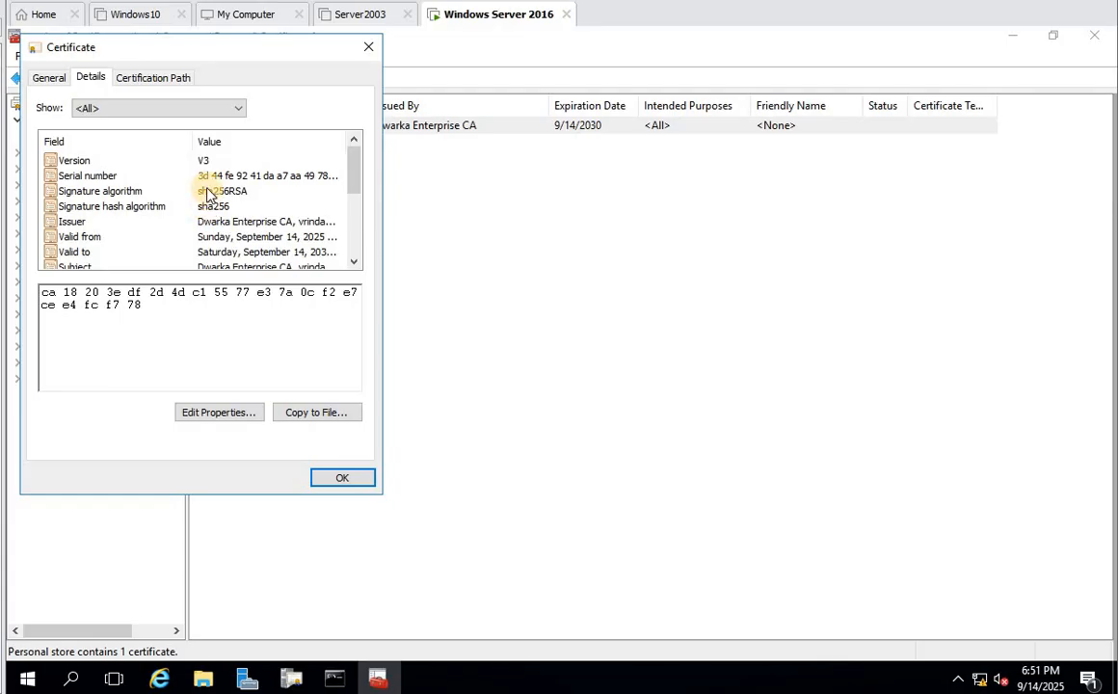
left_click(195, 190)
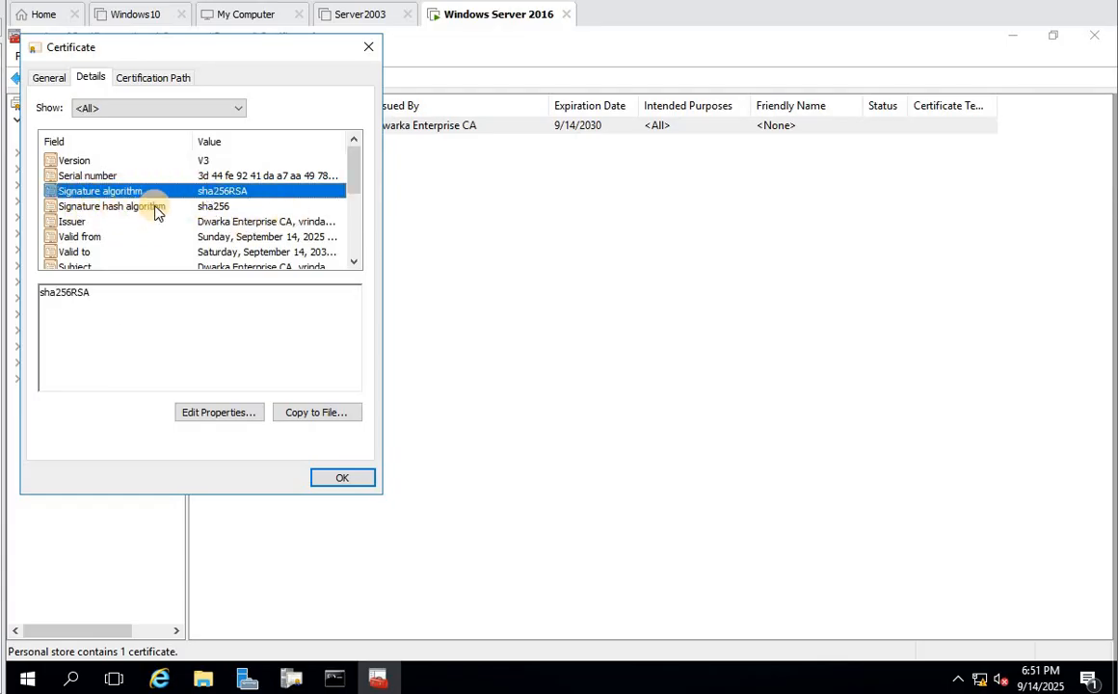
left_click(157, 208)
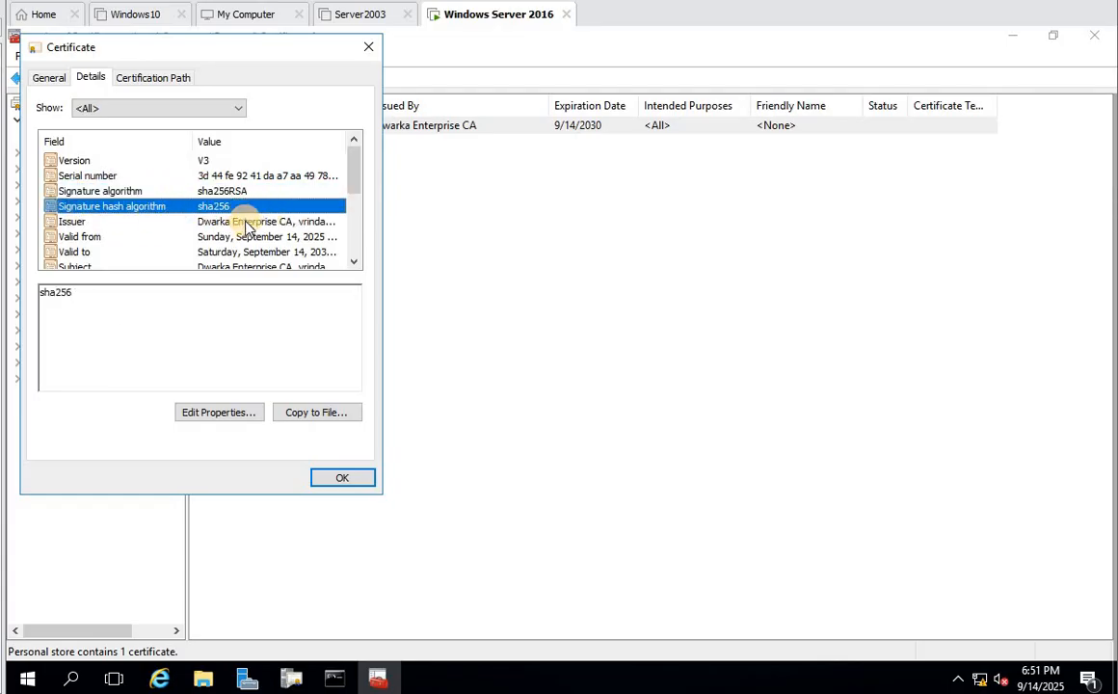
left_click(246, 223)
left_click(224, 237)
- Check the certificate's Certification Path status, then close the certificate
left_click(150, 77)
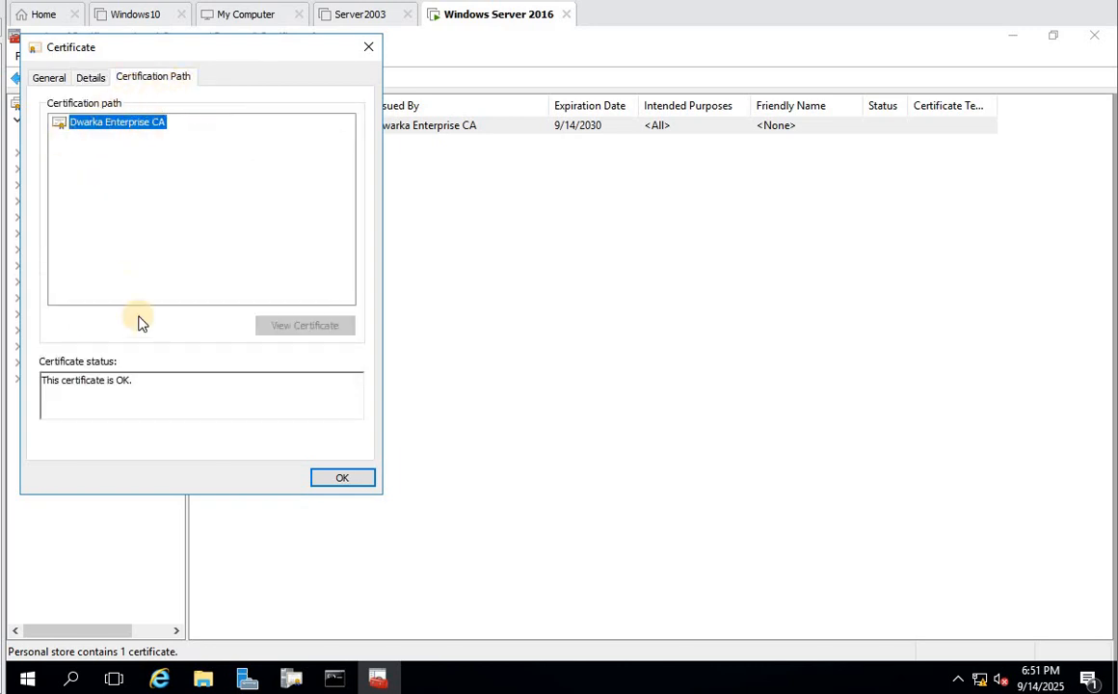
left_click_drag(138, 379, 55, 349)
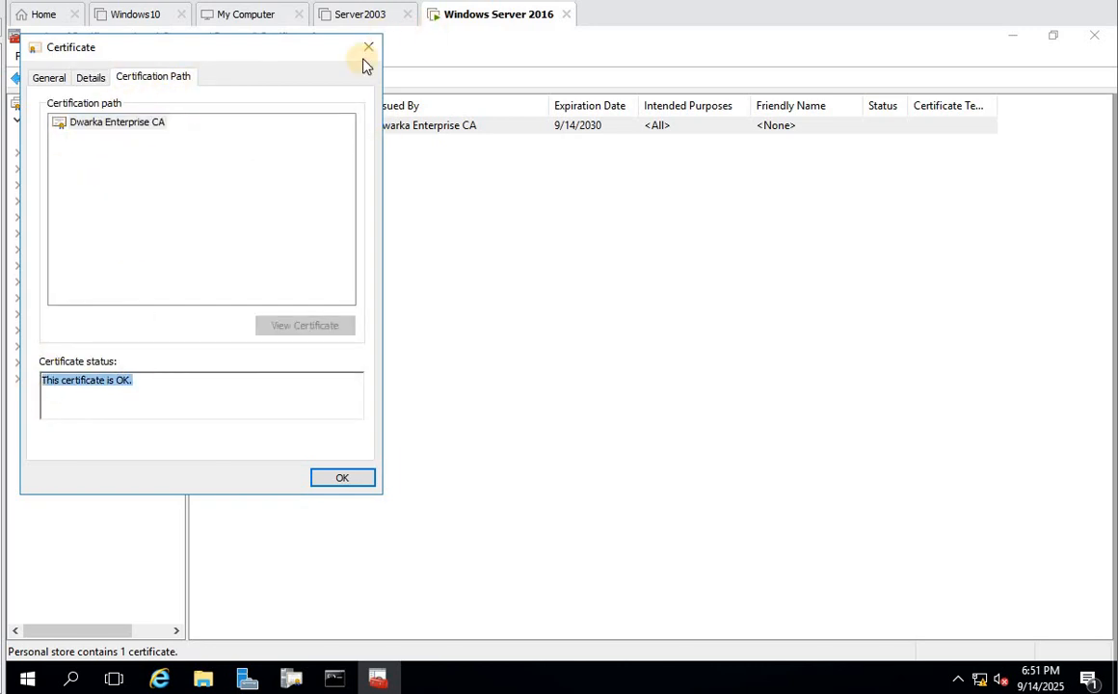
left_click(370, 49)
- List the Trusted Root Certification Authorities certificates with a wider Issued To column, selecting INDEDC01.vrindavan.lan
left_click(95, 151)
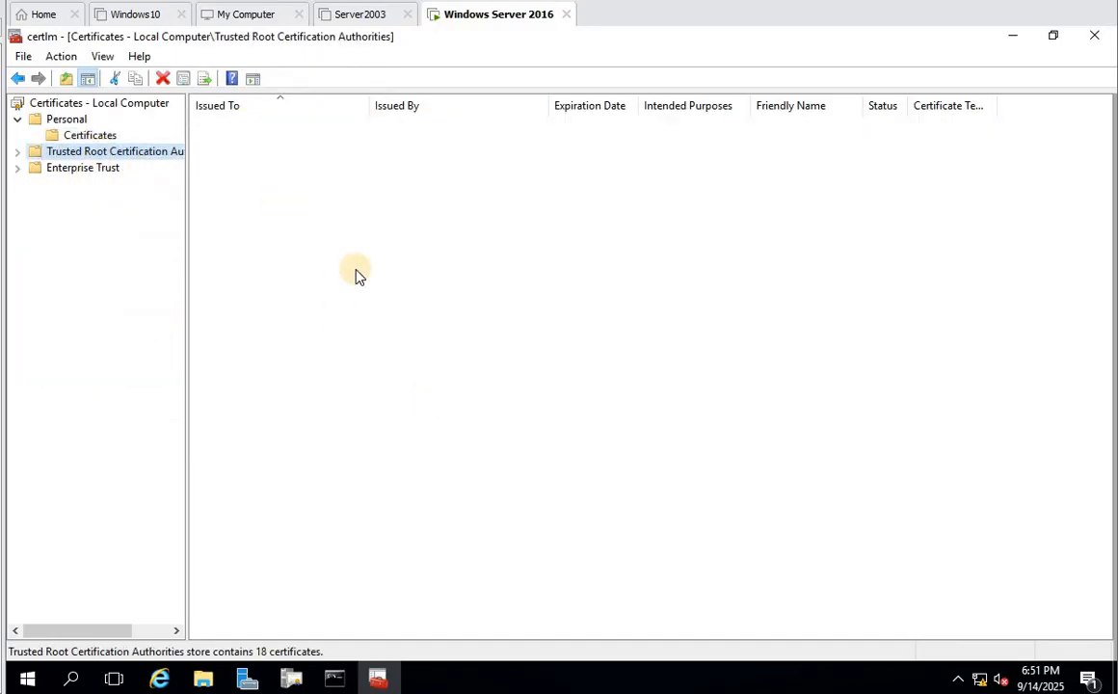
left_click(17, 152)
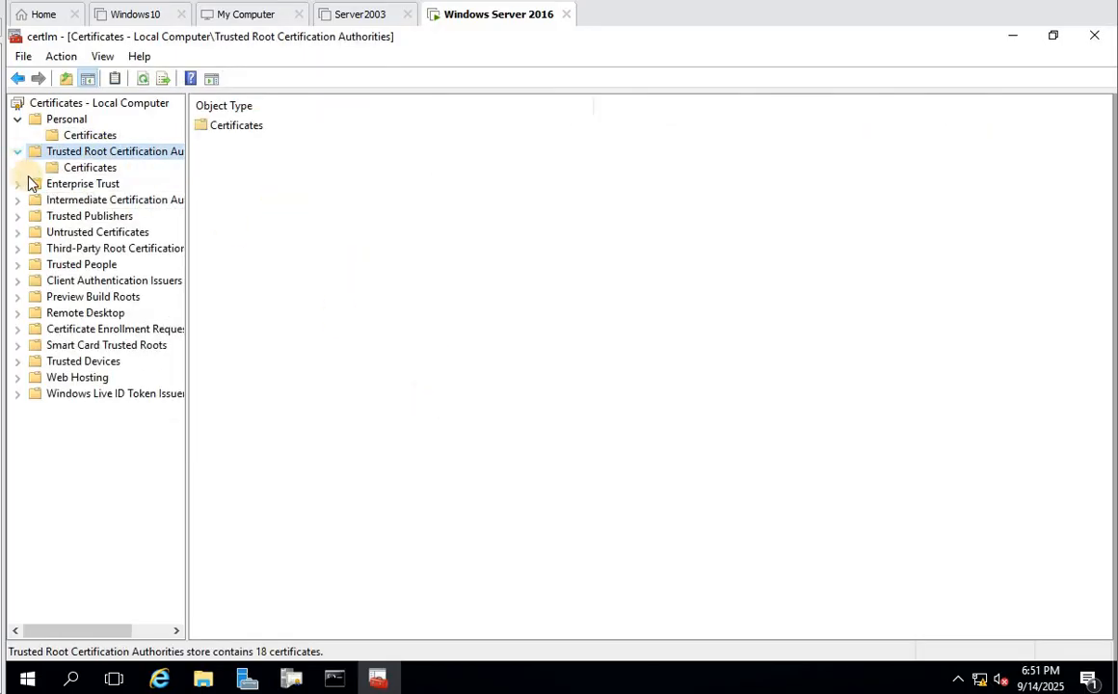
left_click(85, 168)
left_click_drag(364, 107, 466, 107)
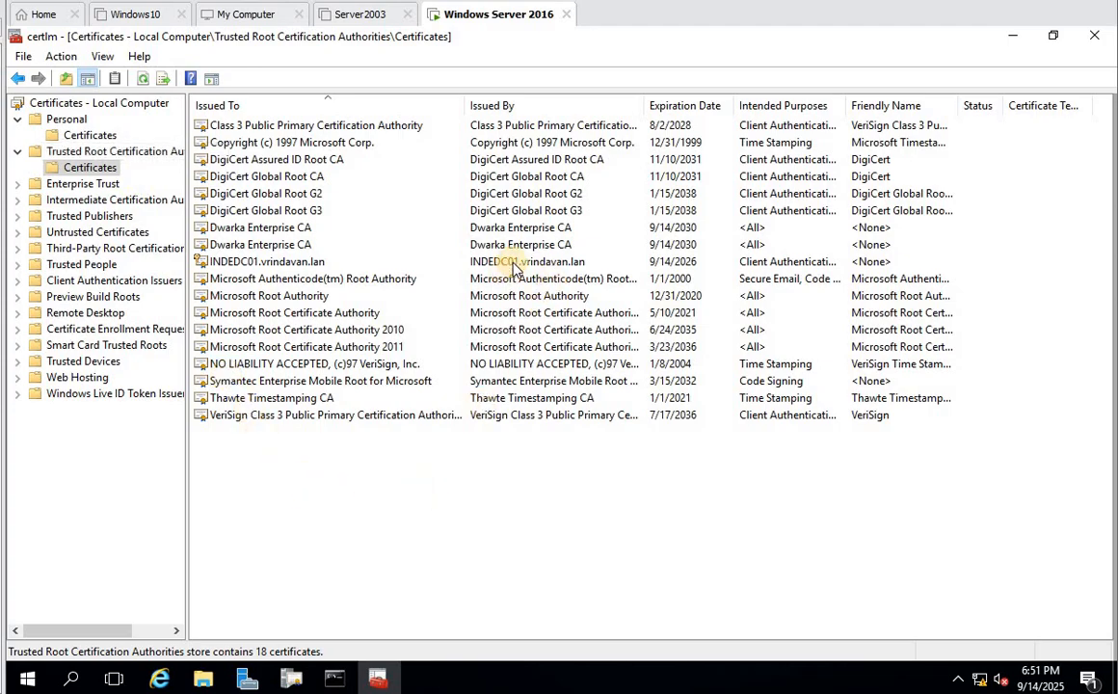
left_click(269, 262)
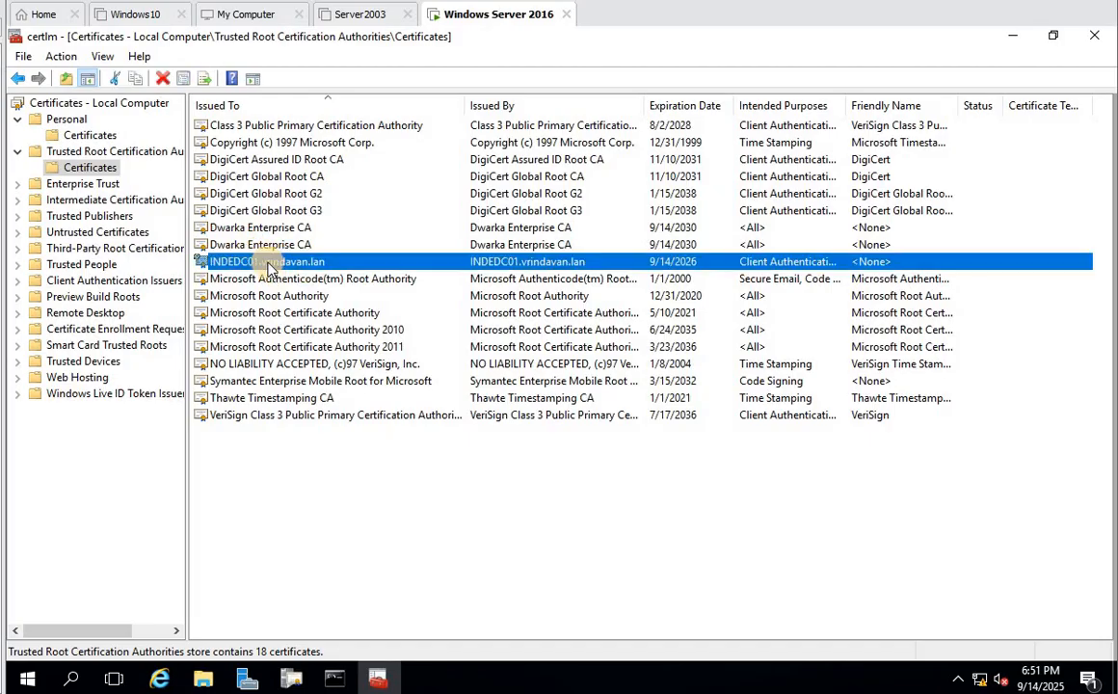
- Delete the INDEDC01.vrindavan.lan certificate, confirm it, then select the two Dwarka Enterprise CA entries
right_click(268, 267)
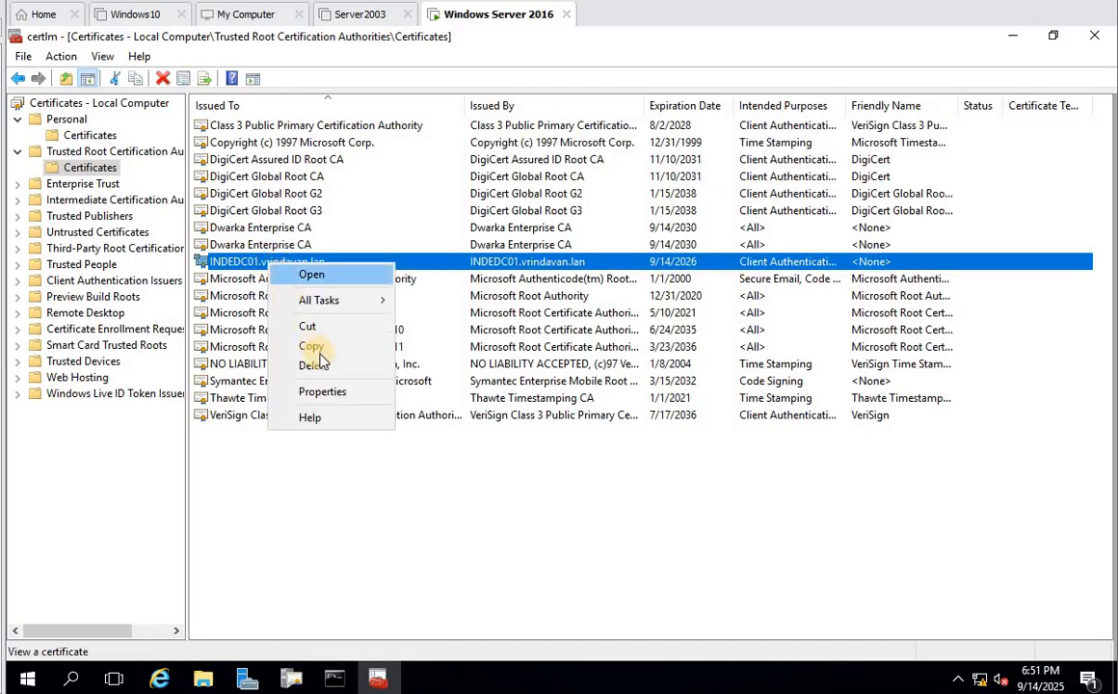
left_click(312, 365)
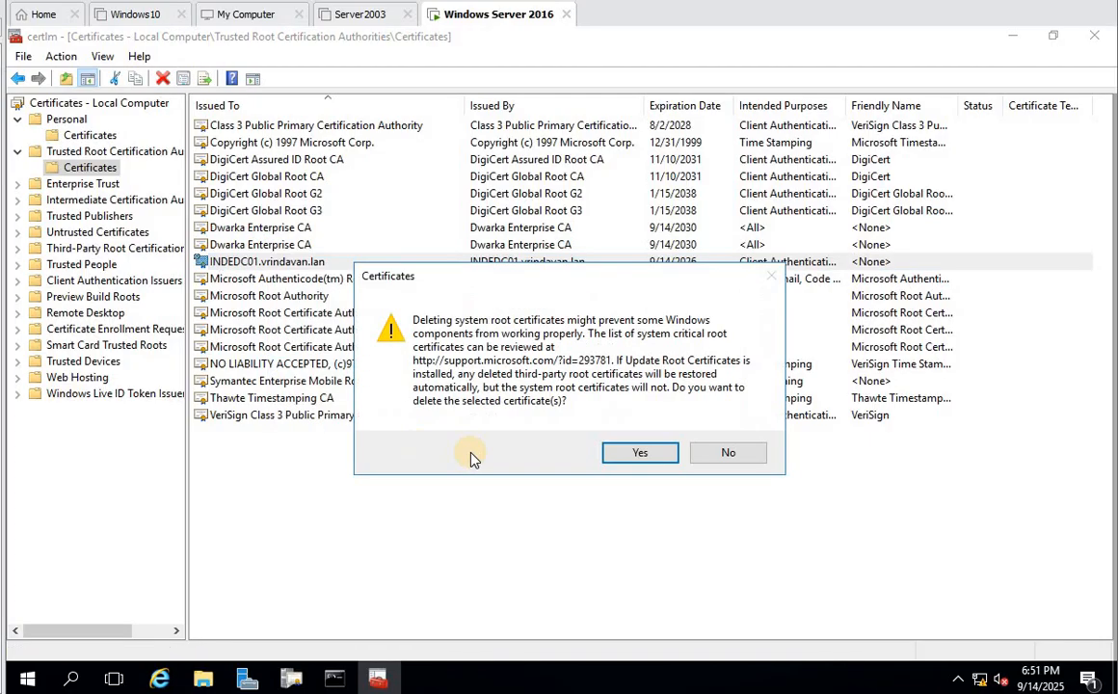
left_click(639, 455)
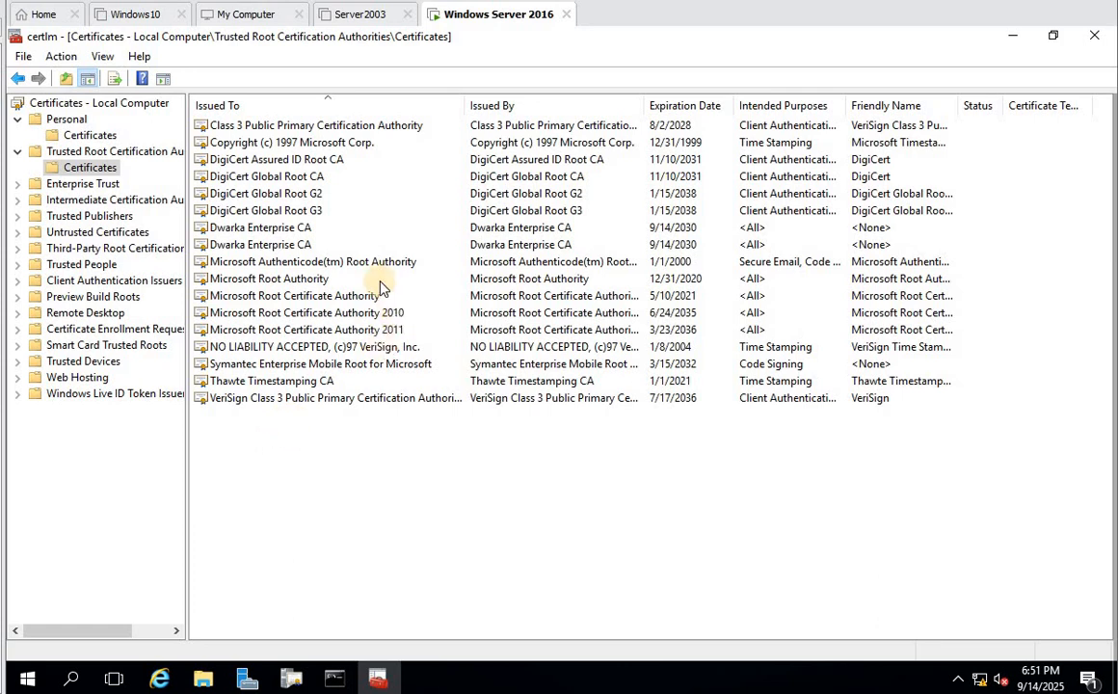
left_click(259, 247)
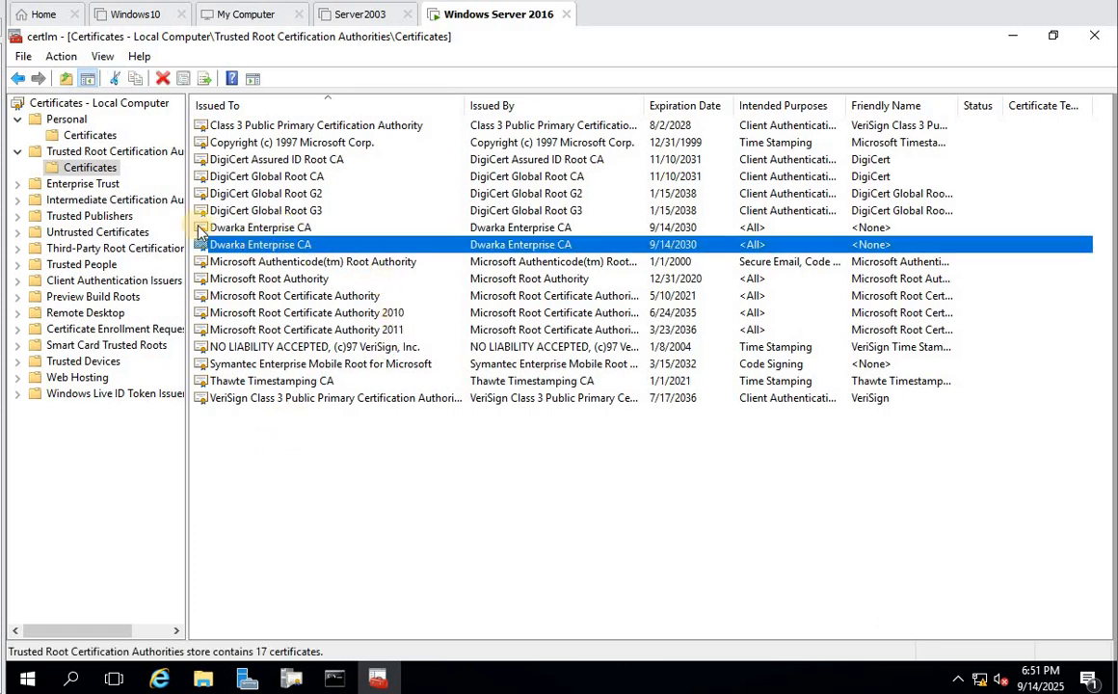
left_click(286, 229)
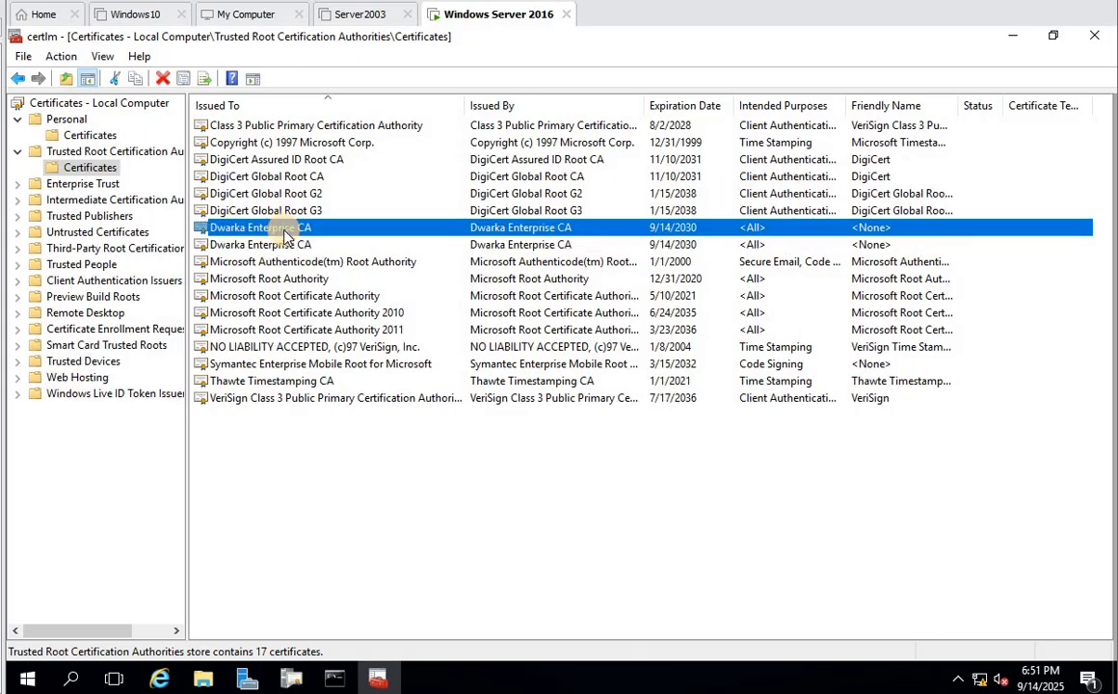
- Inspect the first Dwarka Enterprise CA certificate (valid 9/14/2025–9/14/2030), then close the certificates console
double_click(231, 229)
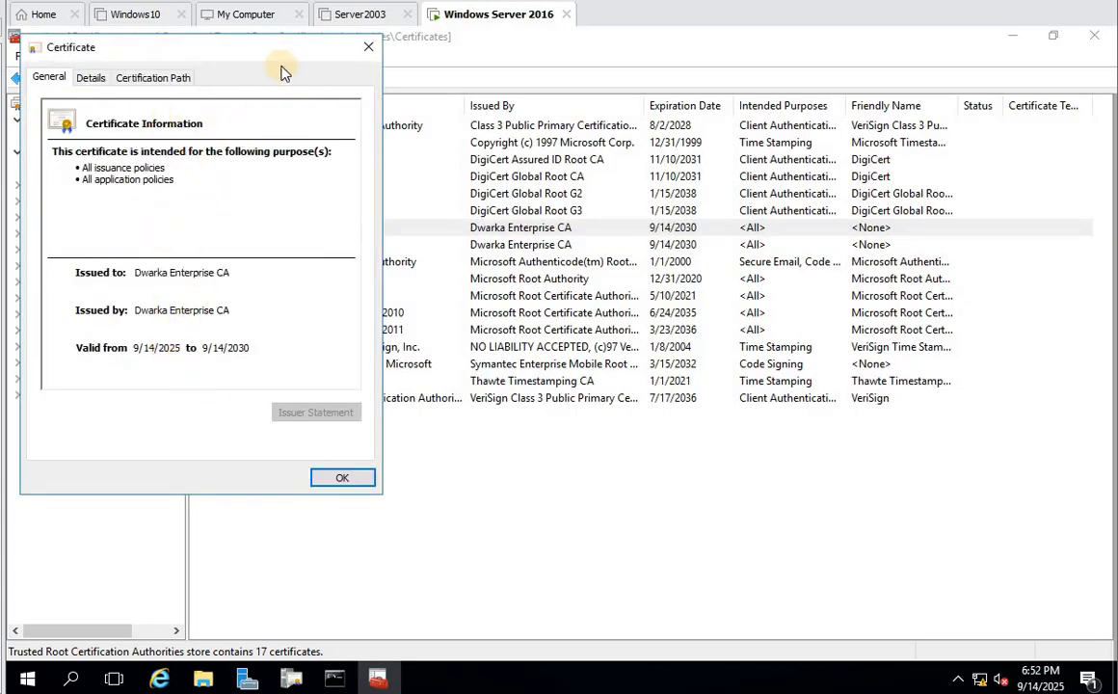
left_click_drag(232, 46, 500, 85)
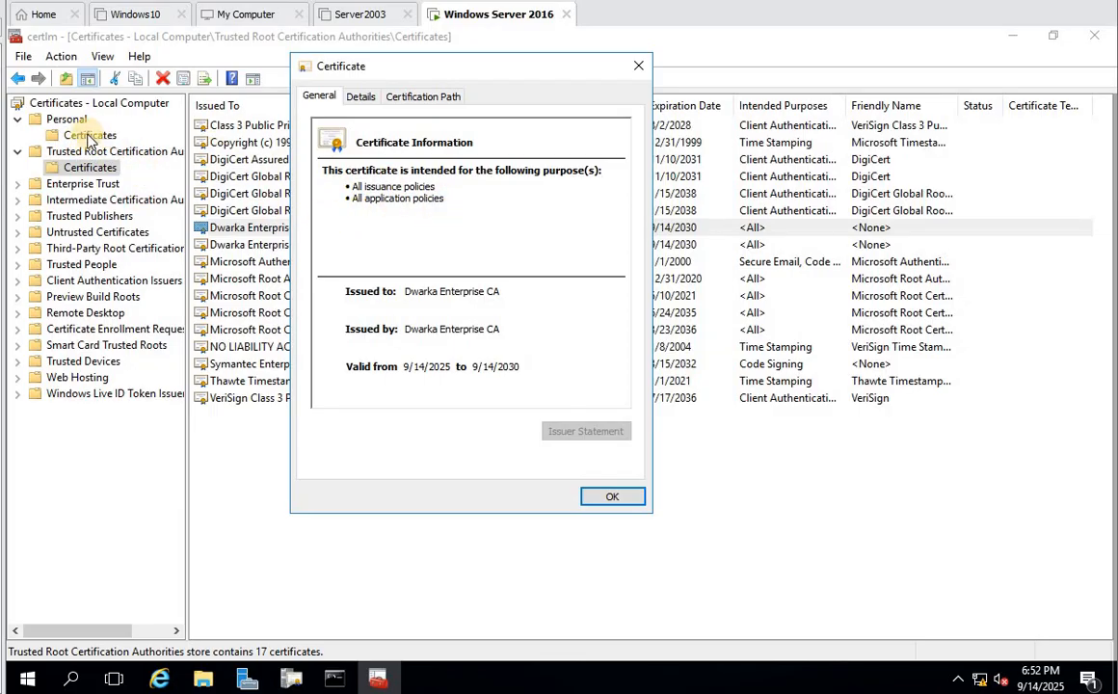
left_click(614, 496)
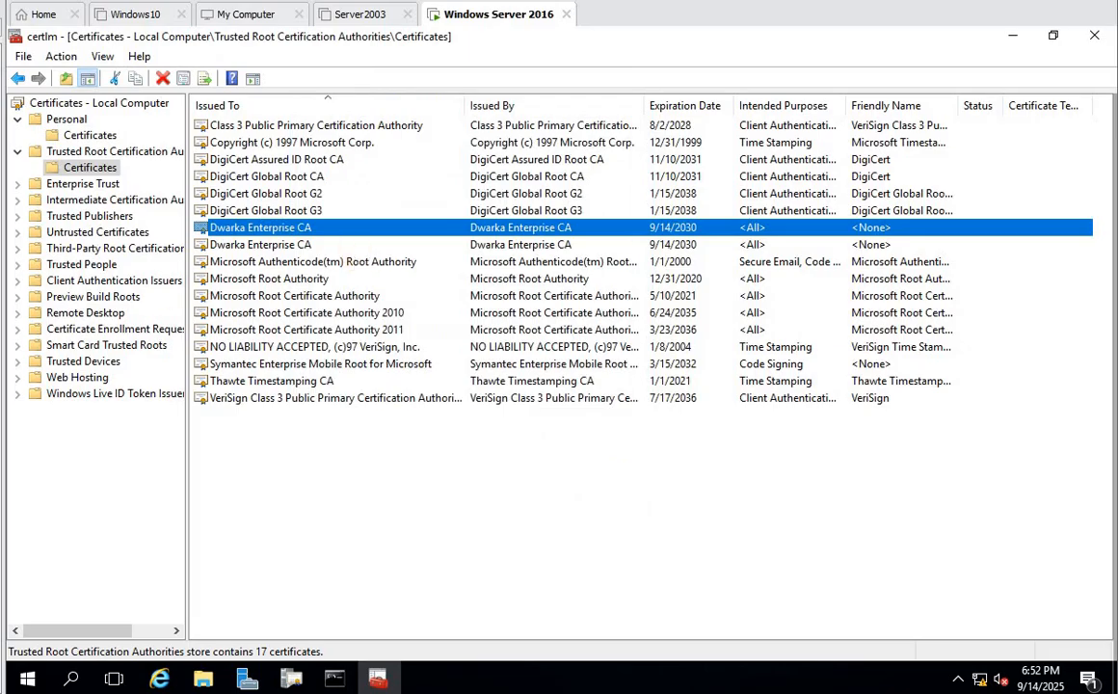
left_click(1094, 36)
- Show Dwarka Enterprise CA's Certificate Templates with a widened Name column and select Web Server
left_click(403, 392)
left_click(125, 280)
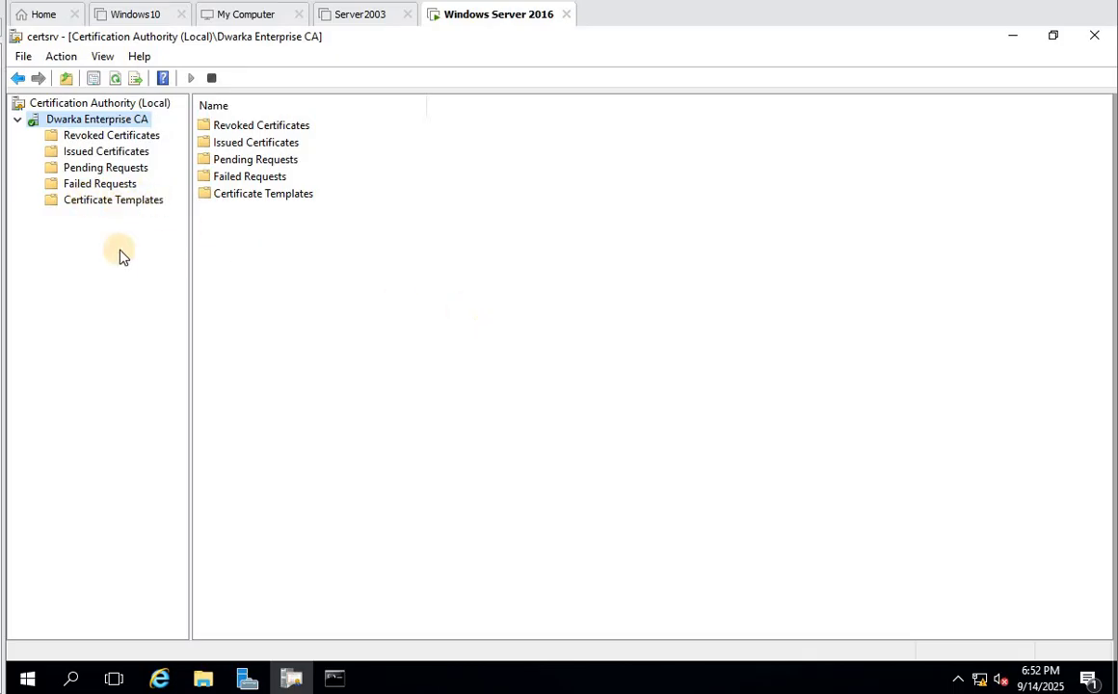
left_click(93, 203)
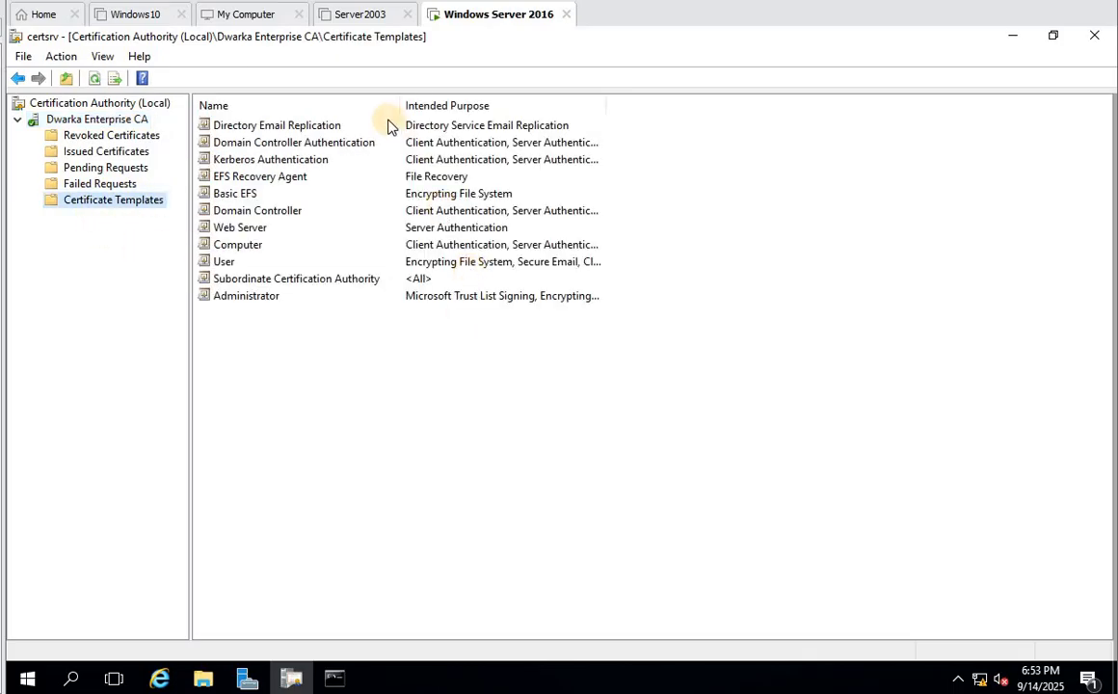
left_click_drag(399, 105, 452, 99)
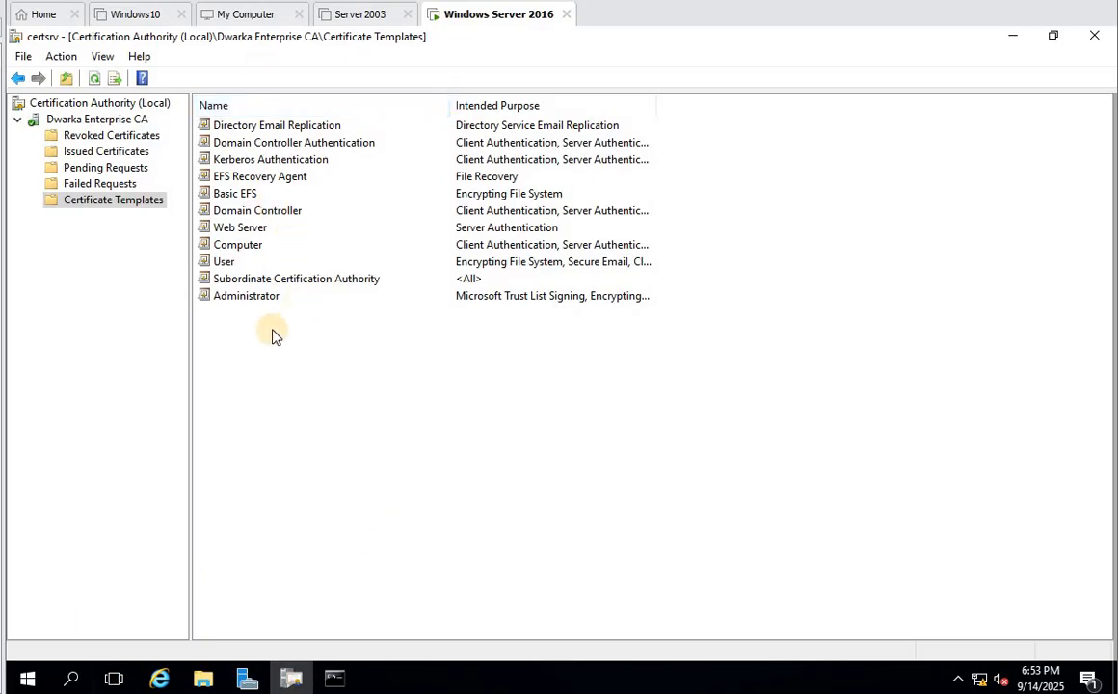
left_click(230, 229)
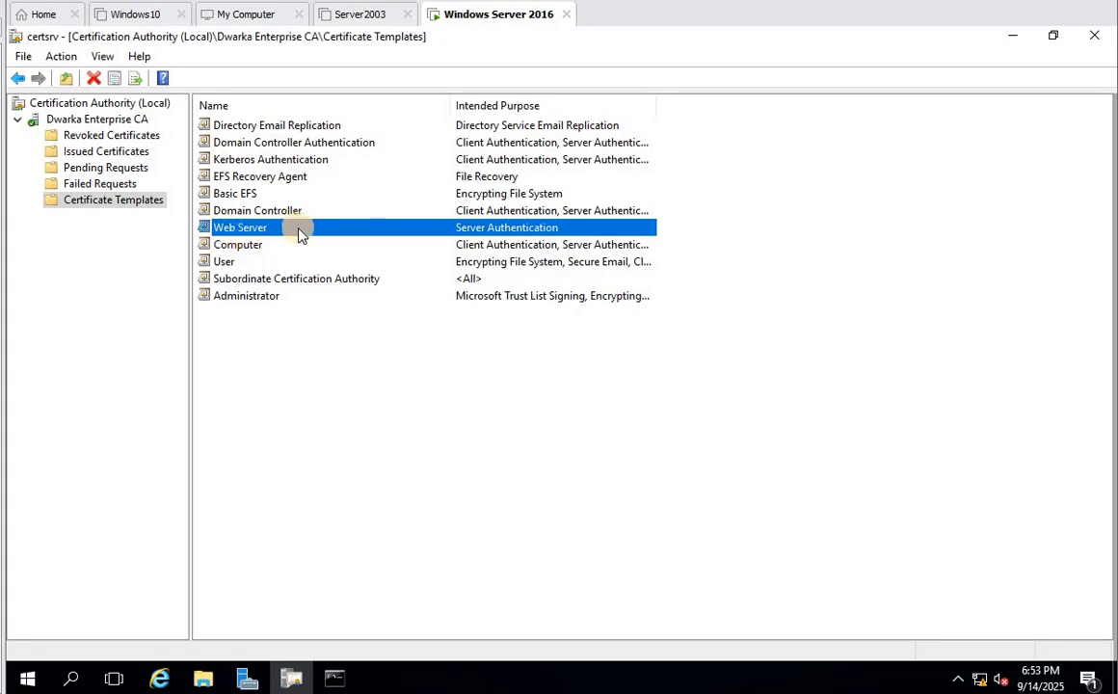
- Browse the Web Server, Kerberos Authentication and Directory Email Replication templates, then clear the selection
right_click(233, 231)
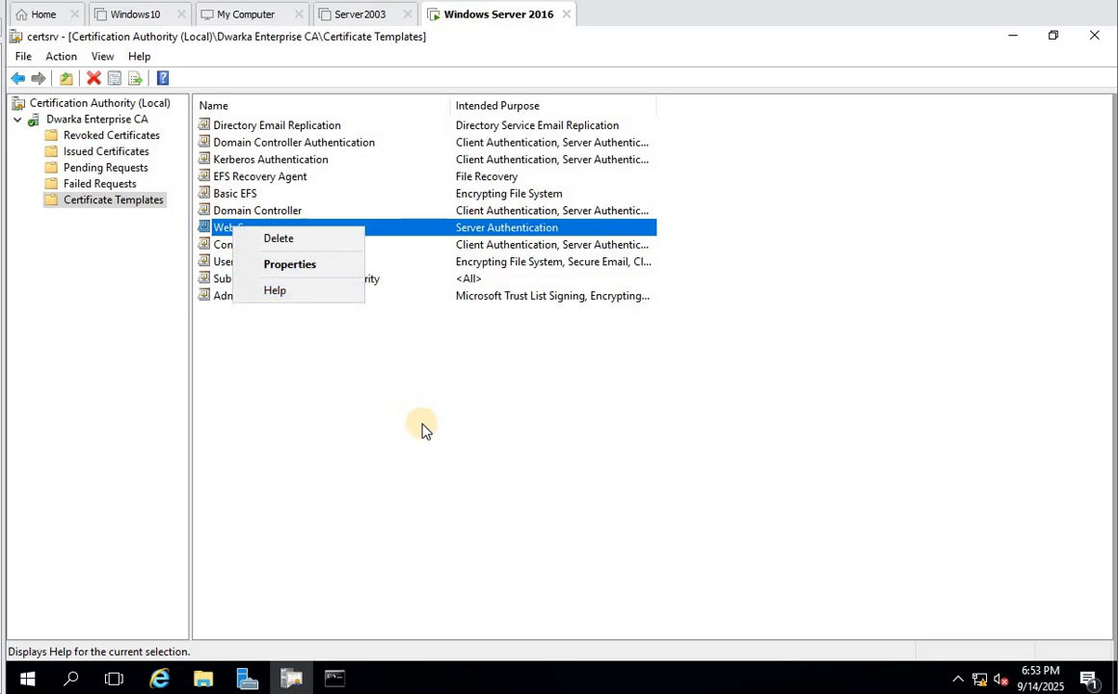
left_click(285, 164)
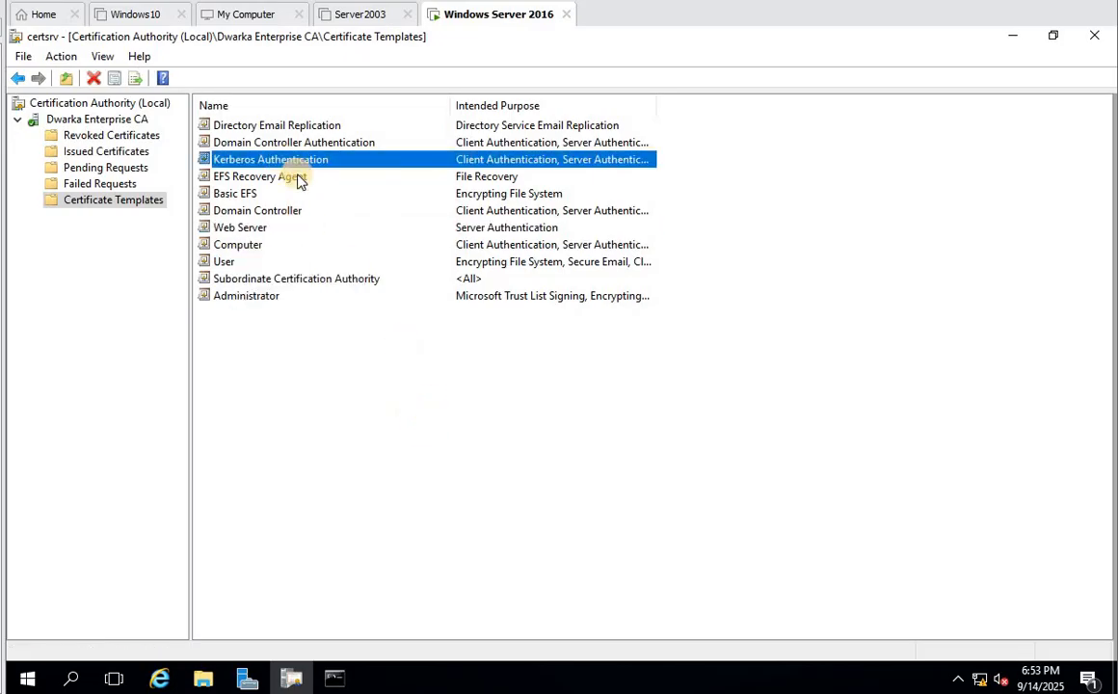
left_click(268, 127)
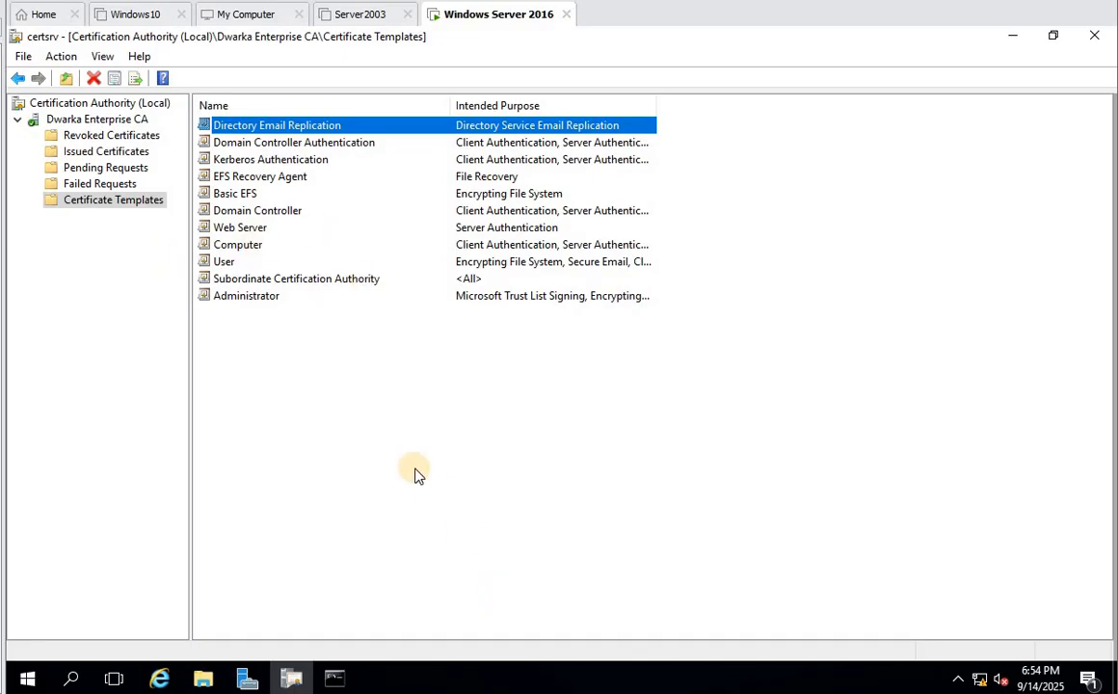
left_click(452, 500)
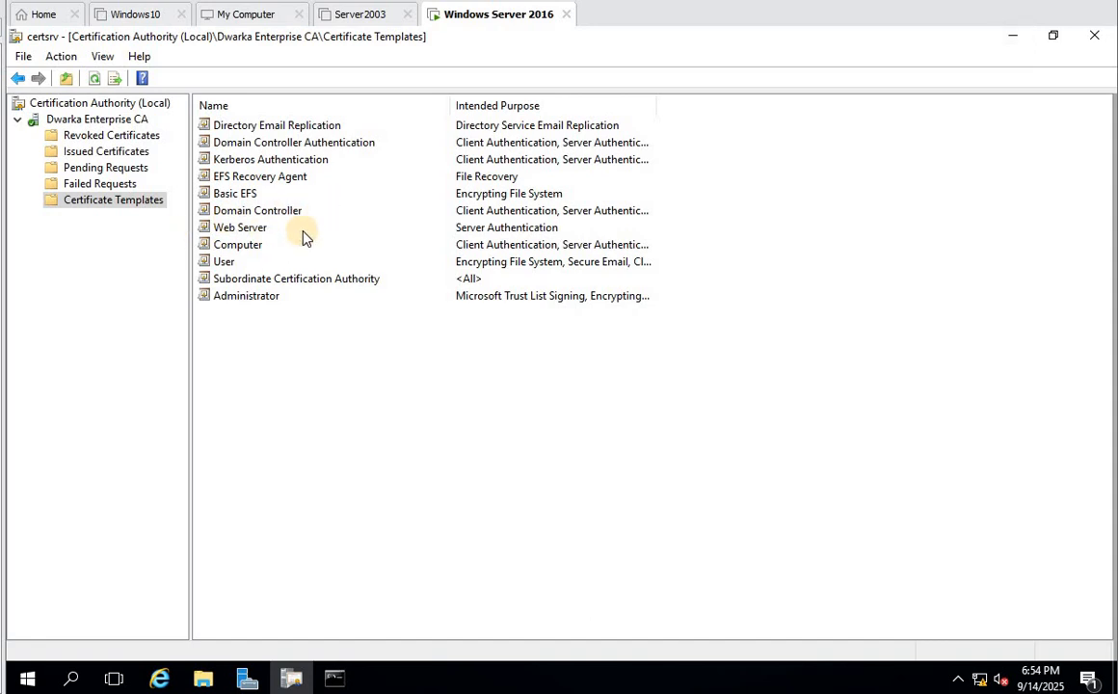
- Review the Kerberos Authentication template's properties without changes, then return to the Dwarka Enterprise CA node
left_click(241, 164)
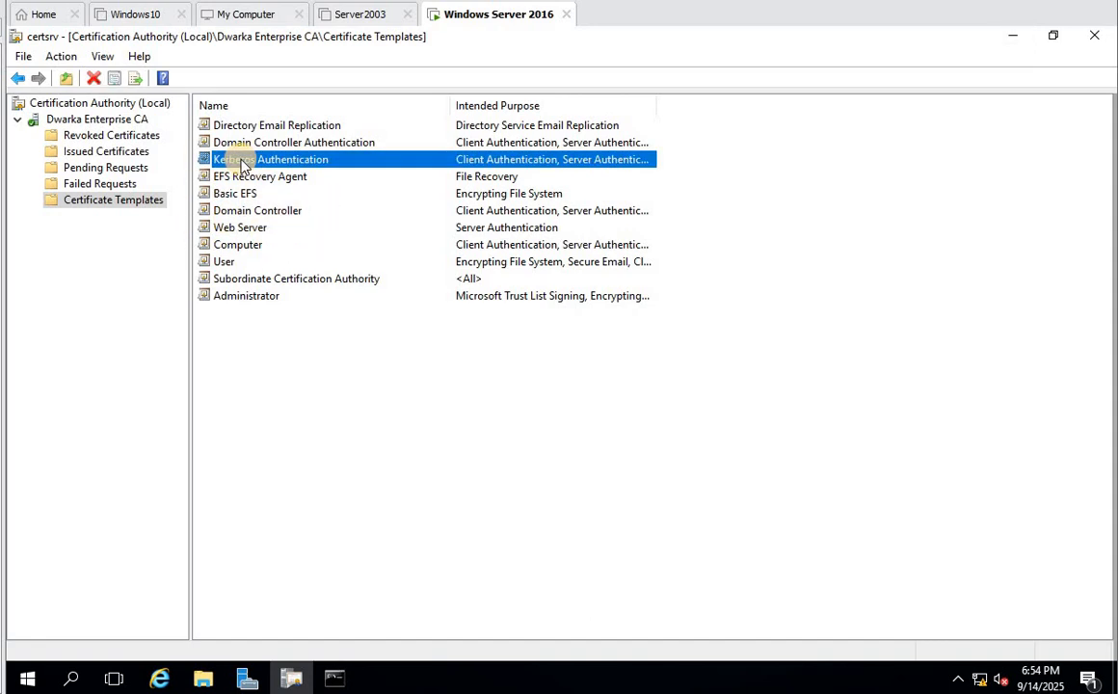
right_click(244, 162)
left_click(297, 198)
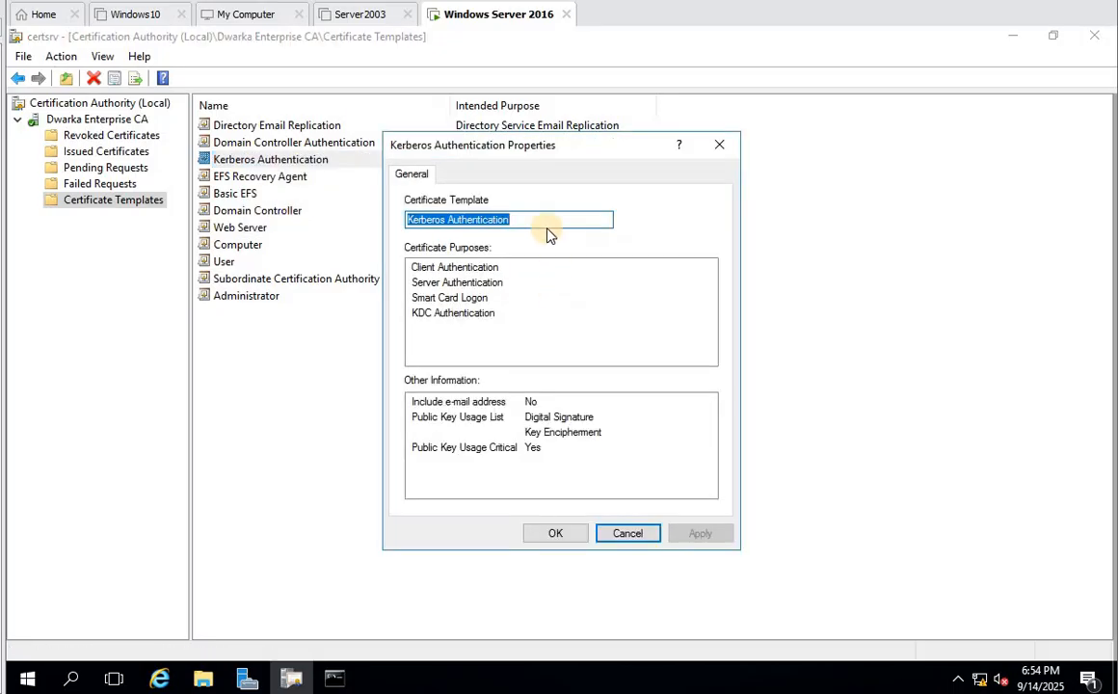
left_click(645, 539)
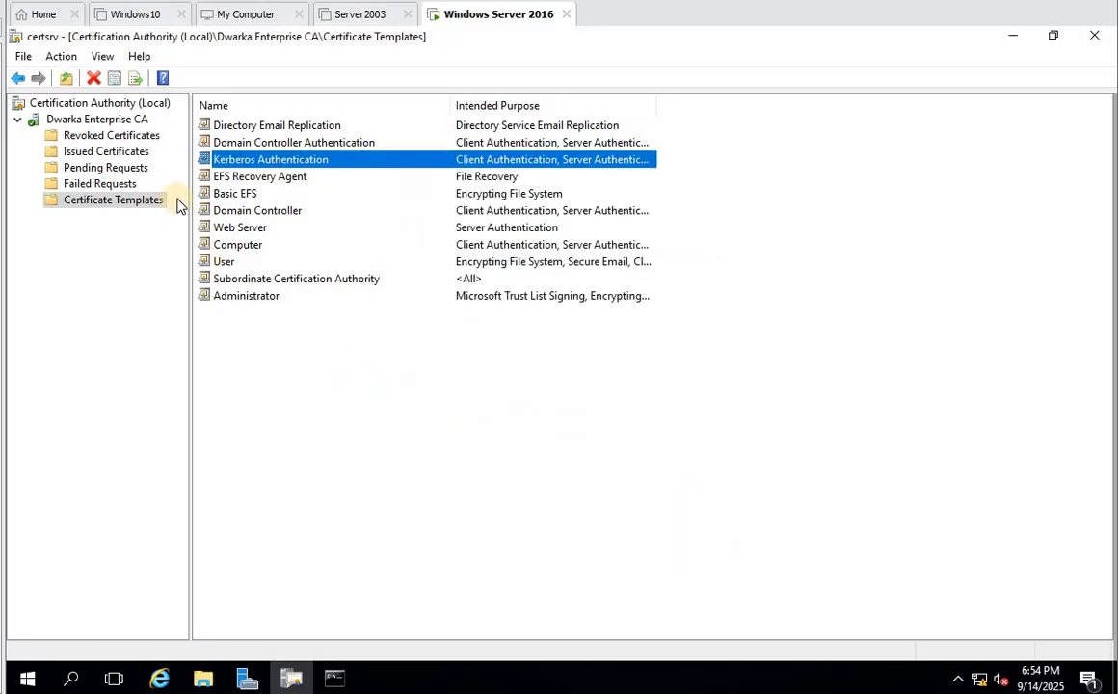
left_click(78, 118)
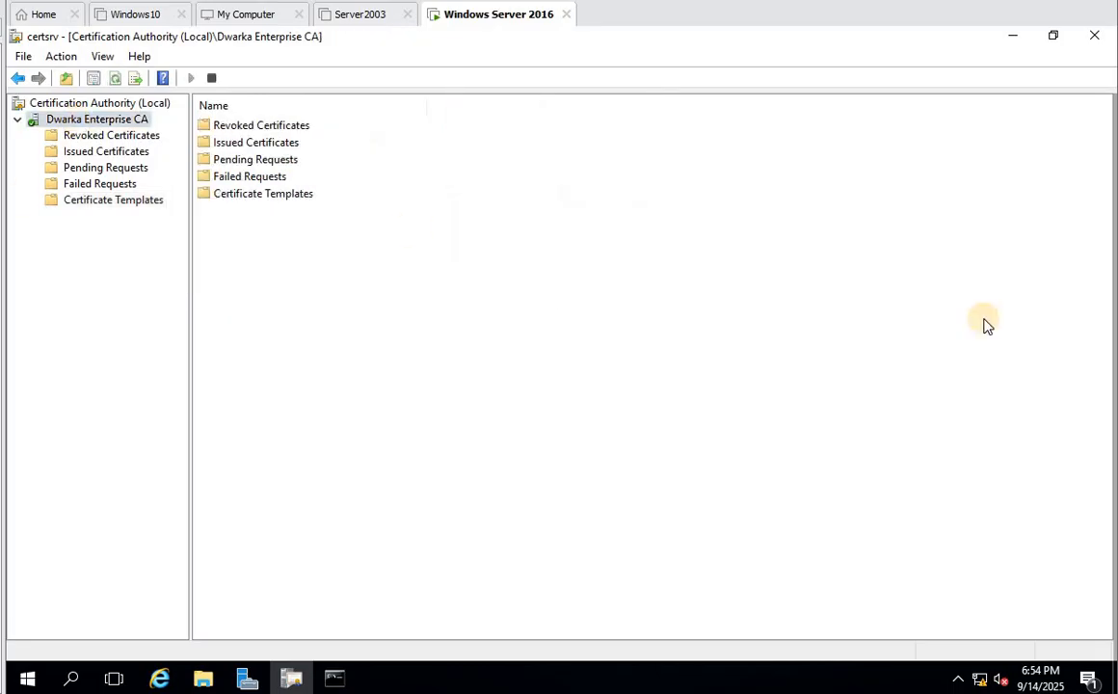
- Close the Certification Authority console and enter certtmpl.msc in the Run dialog
left_click(1095, 42)
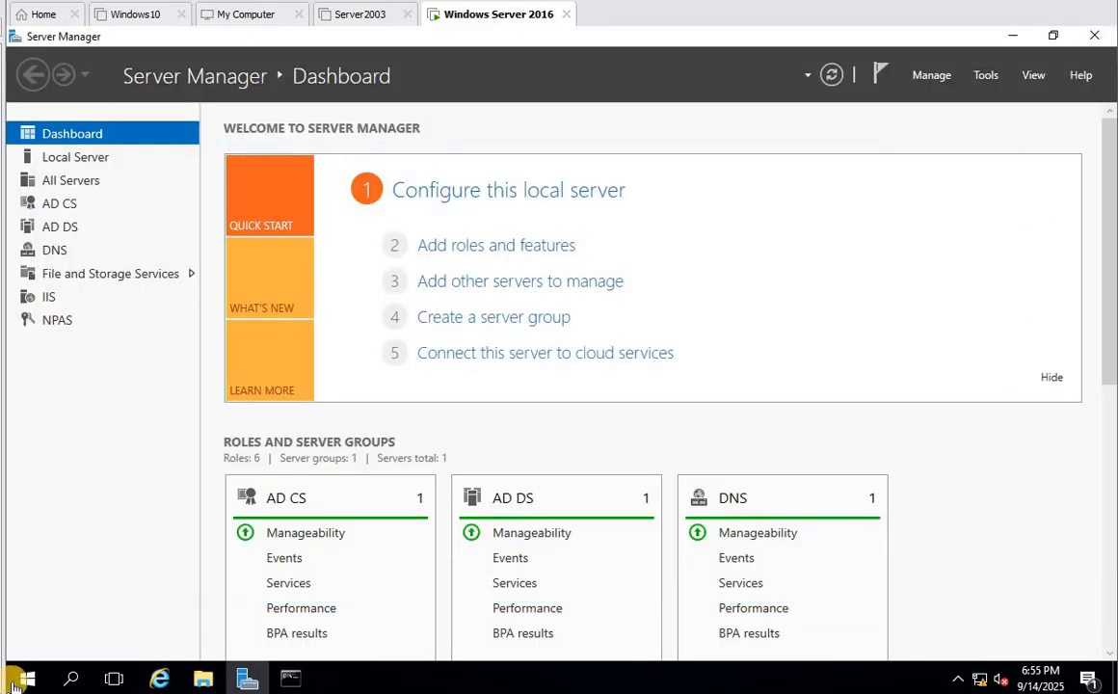
right_click(27, 679)
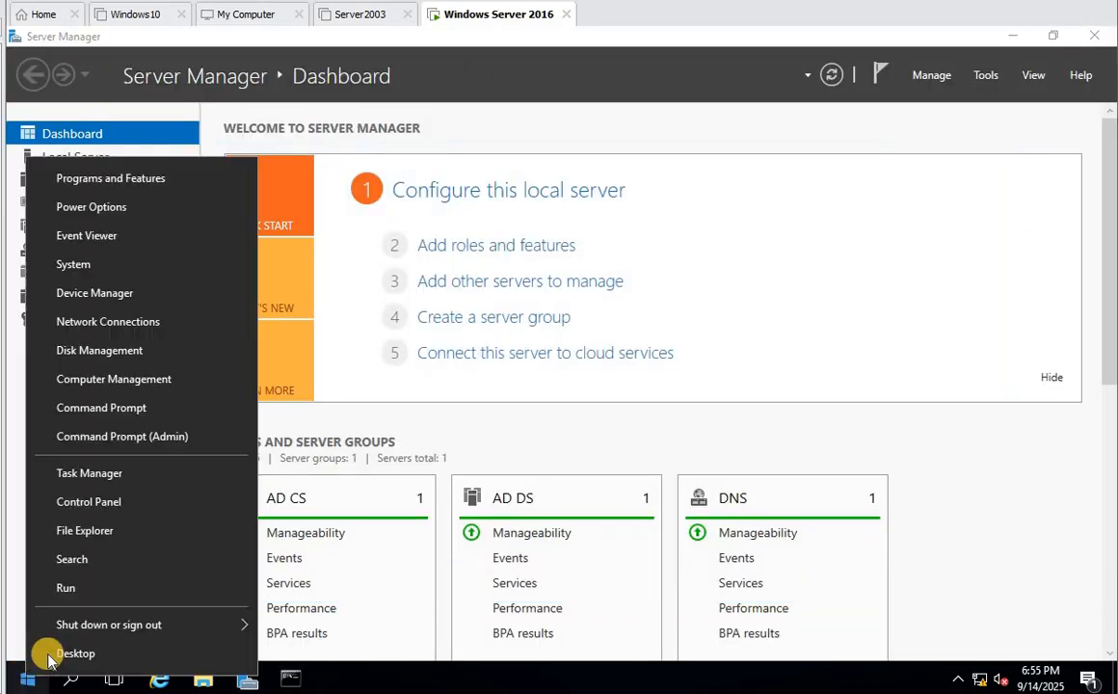
left_click(89, 592)
type("certtmpl.msc")
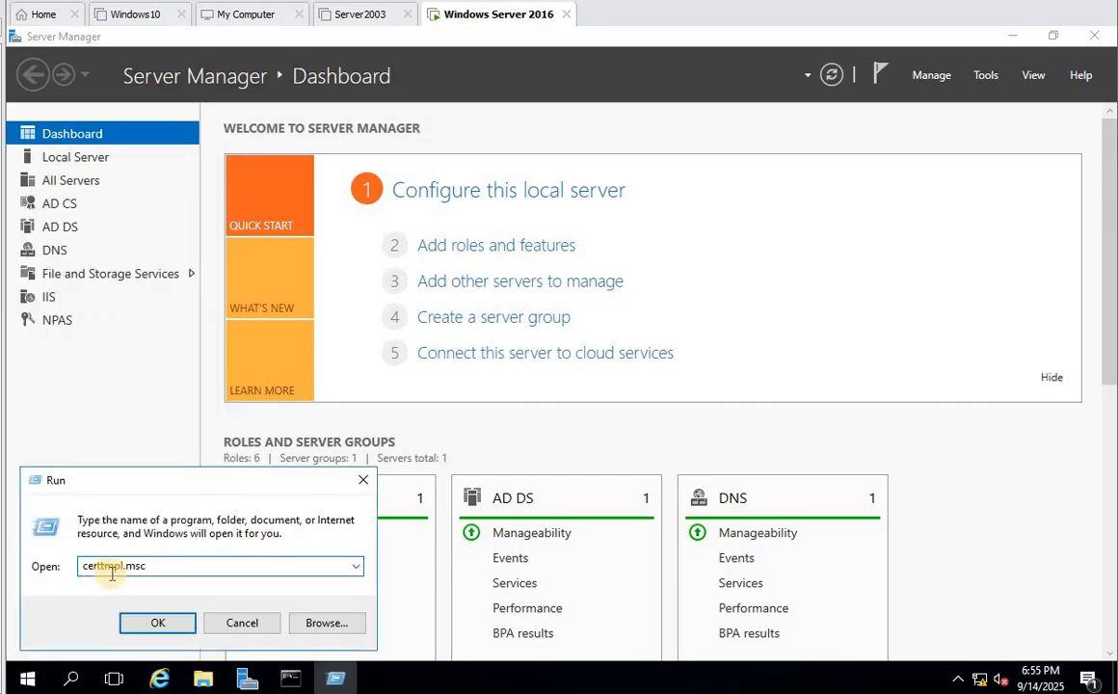
- Launch certtmpl.msc maximized and widen the template name column
left_click(159, 623)
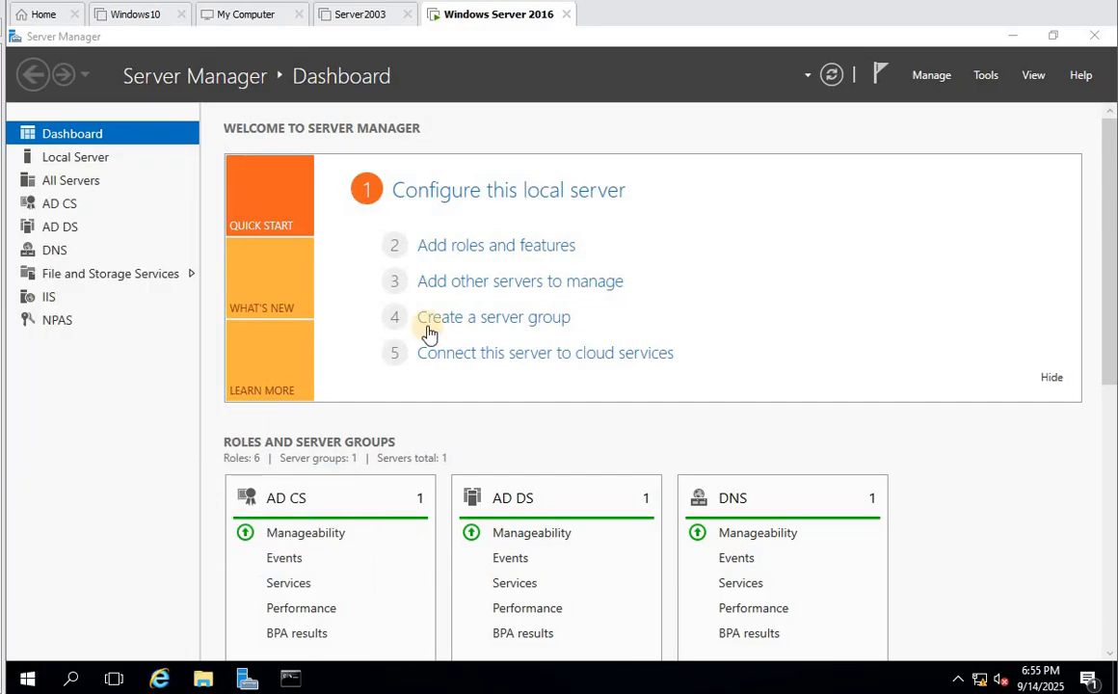
left_click(936, 41)
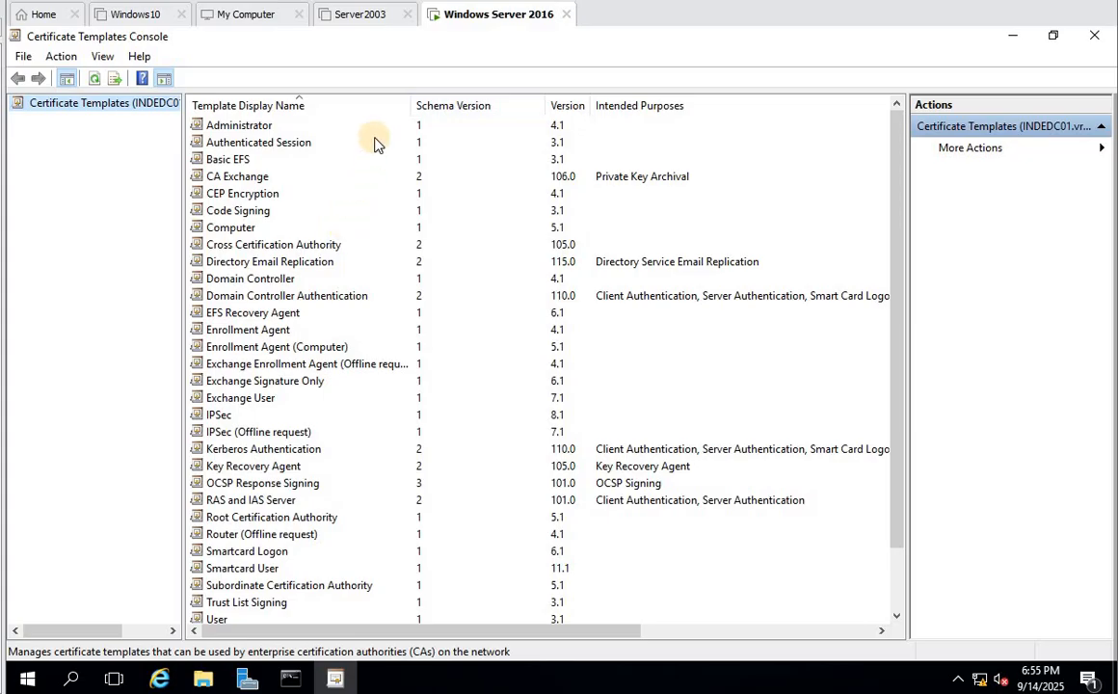
left_click_drag(411, 105, 437, 105)
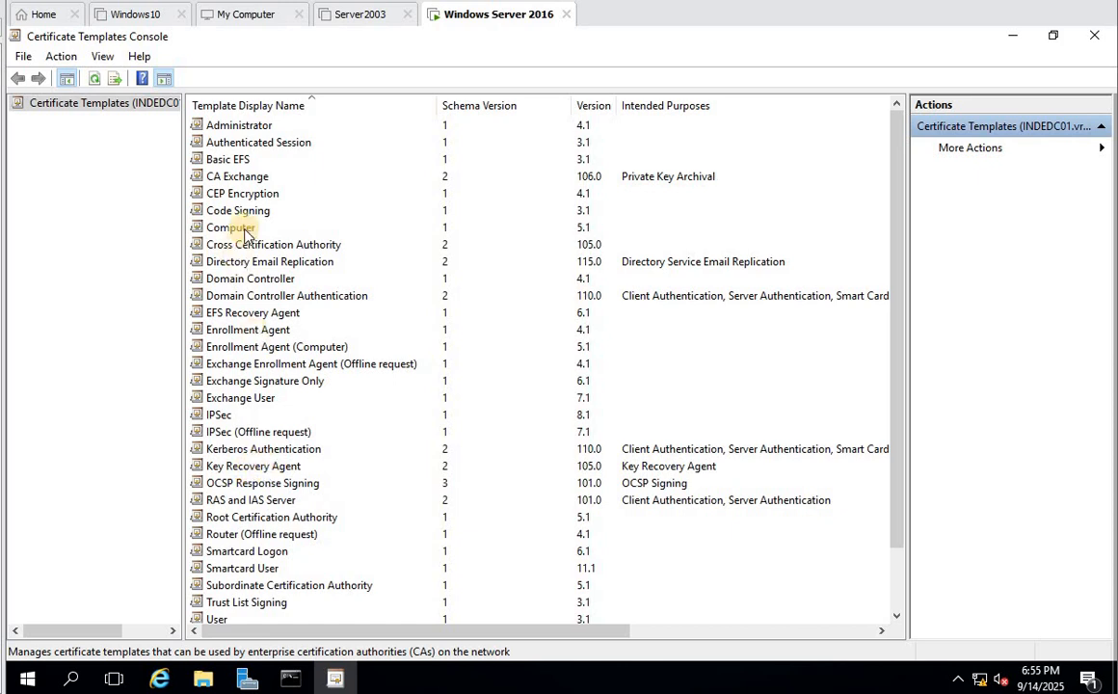
- Browse Authenticated Session, Web Server, Computer and Domain Controller templates, ending on Kerberos Authentication
left_click(256, 142)
scroll(279, 214, "down", 2)
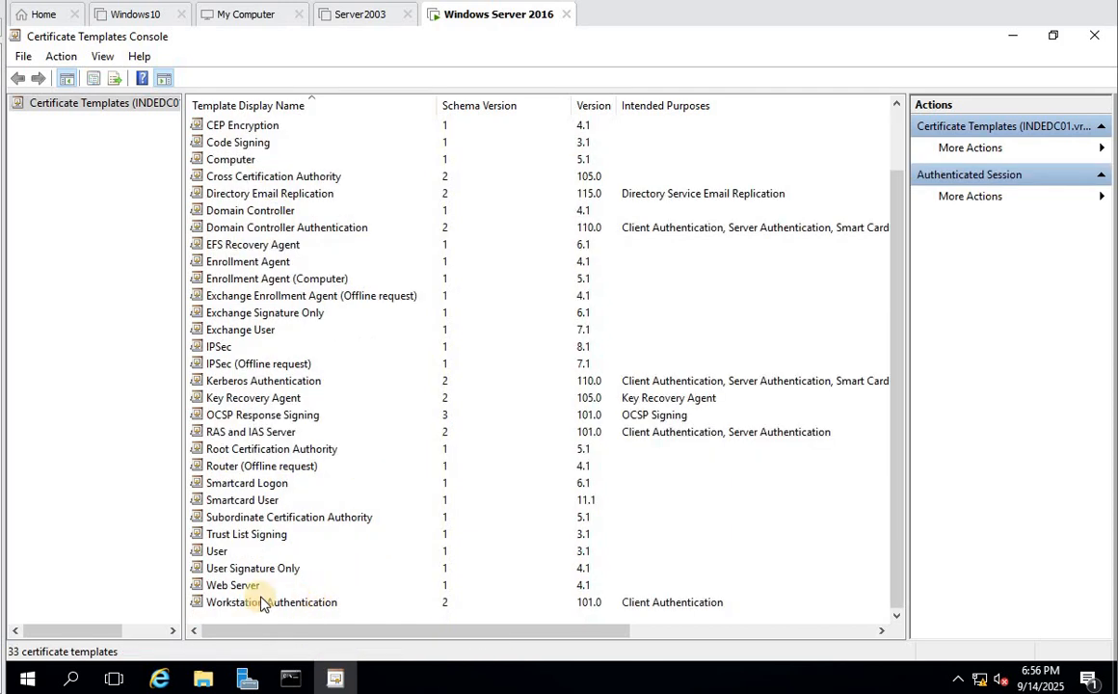
left_click(293, 585)
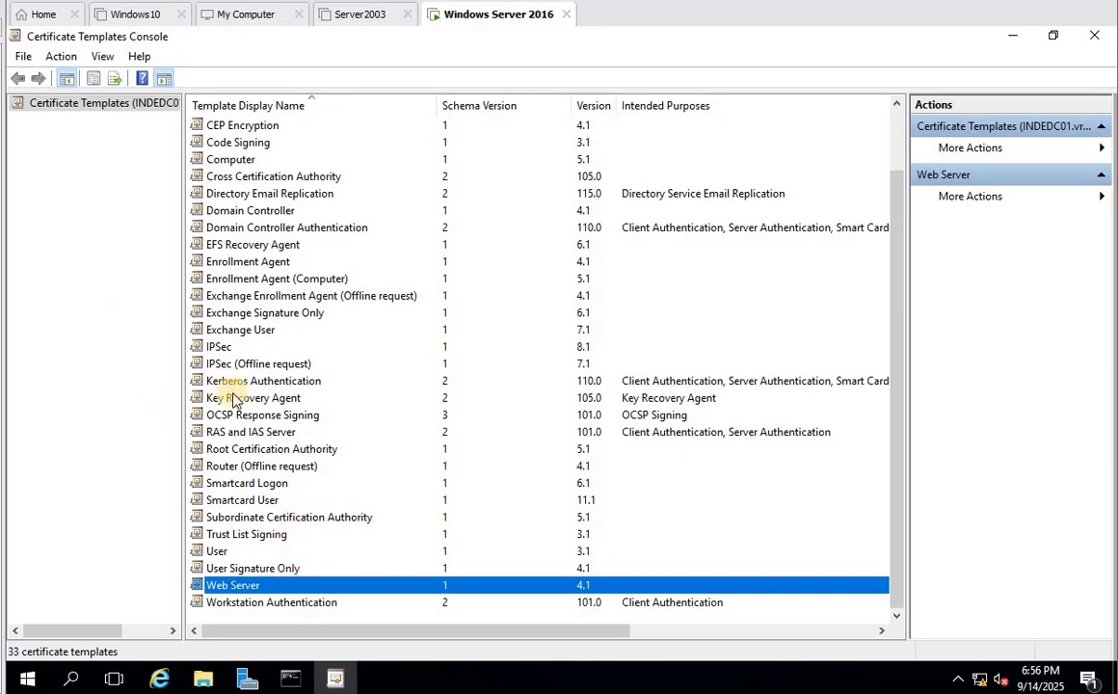
scroll(241, 366, "up", 2)
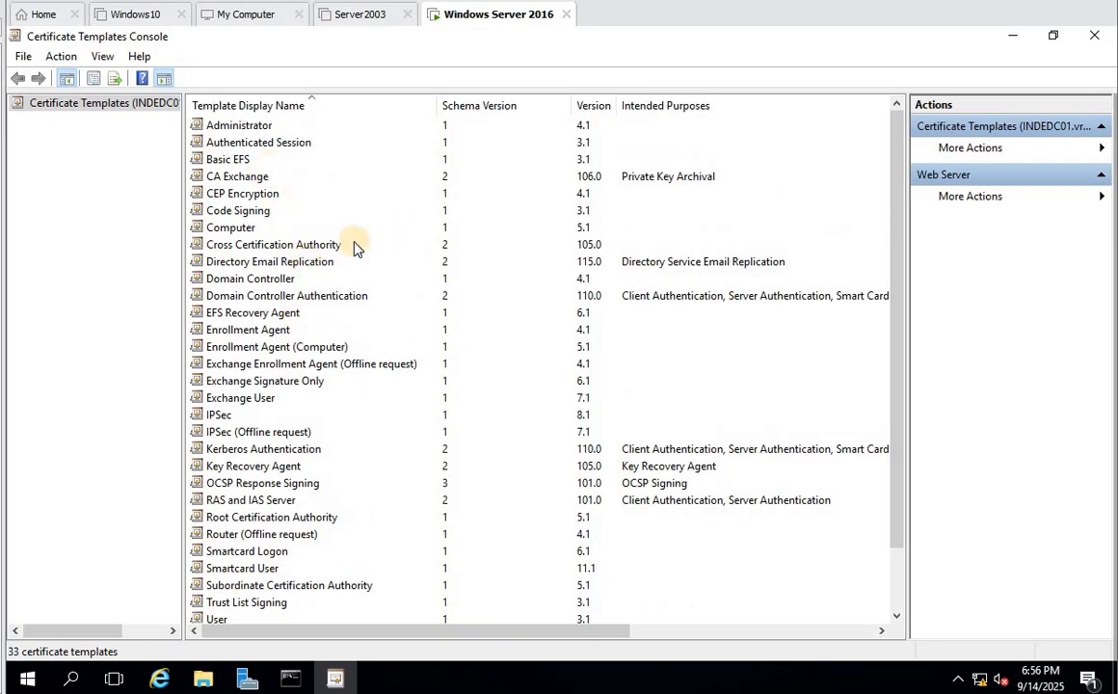
left_click(212, 226)
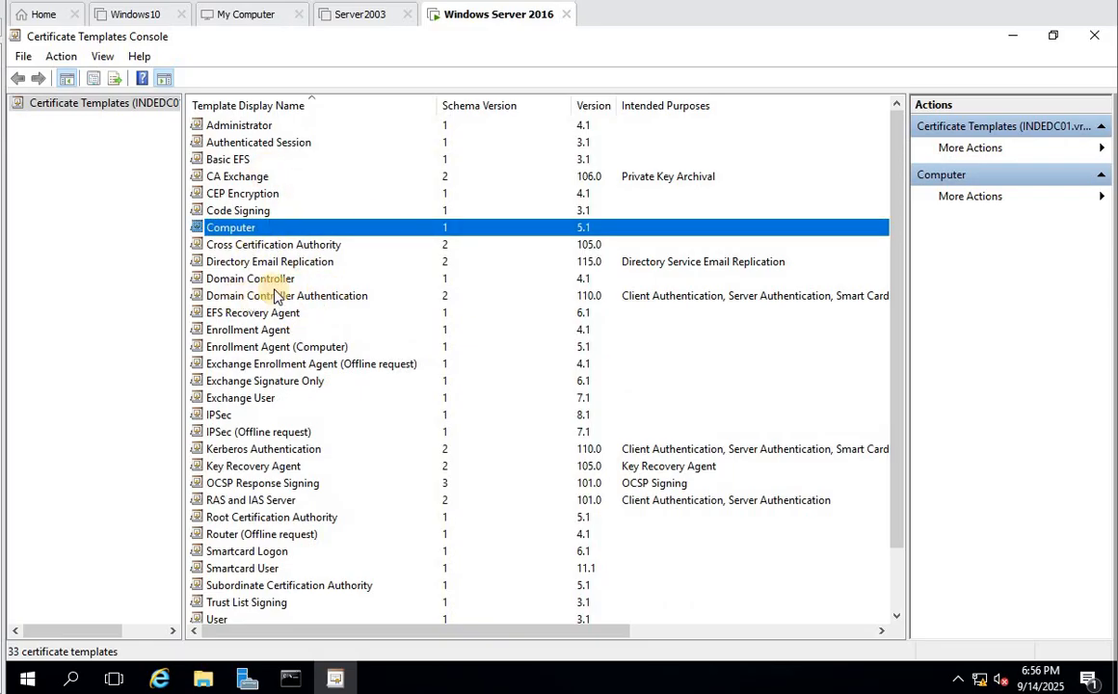
left_click(278, 277)
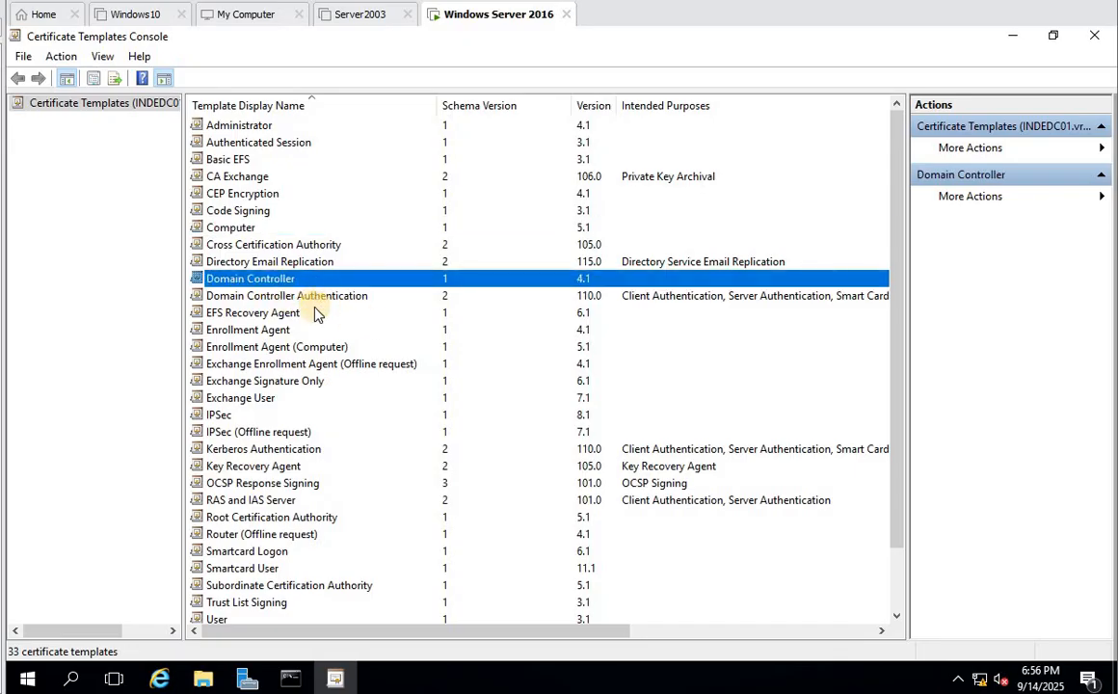
left_click(229, 451)
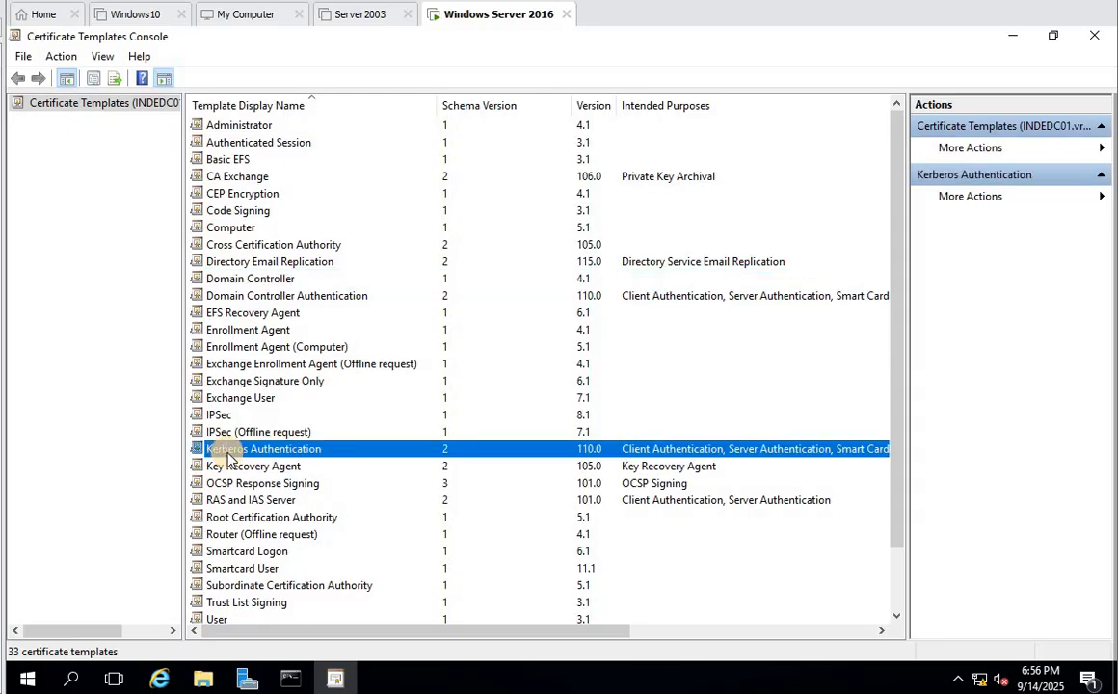
- Try duplicating Kerberos Authentication, dismiss the 'Access is denied' error, and bring up the Start context menu
right_click(228, 458)
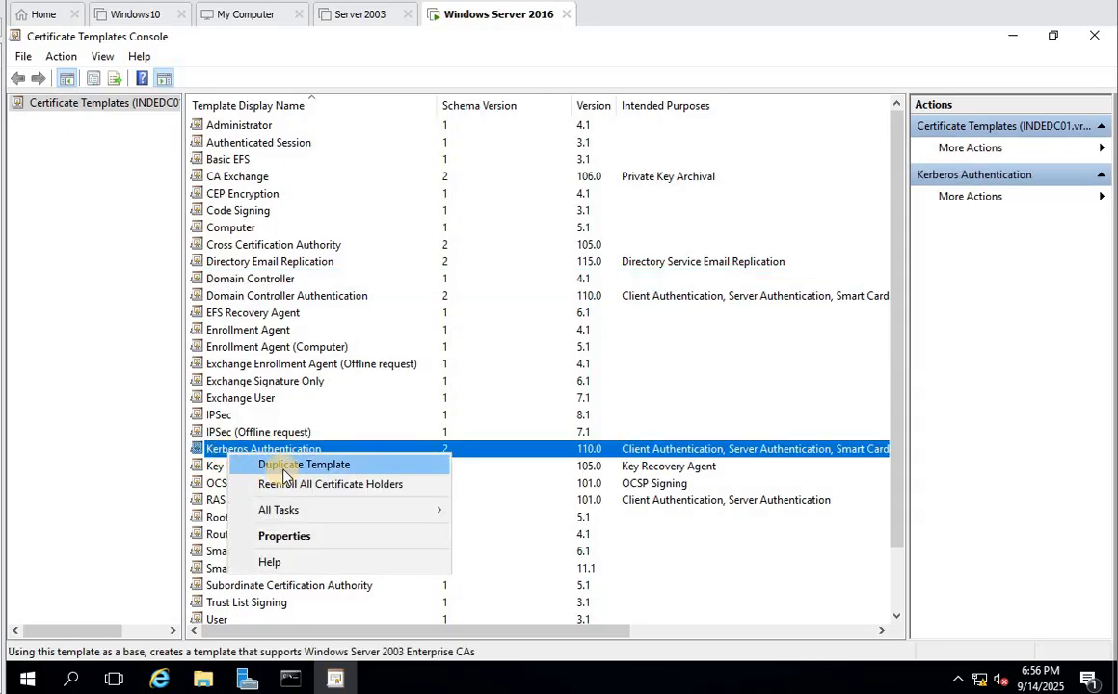
left_click(285, 466)
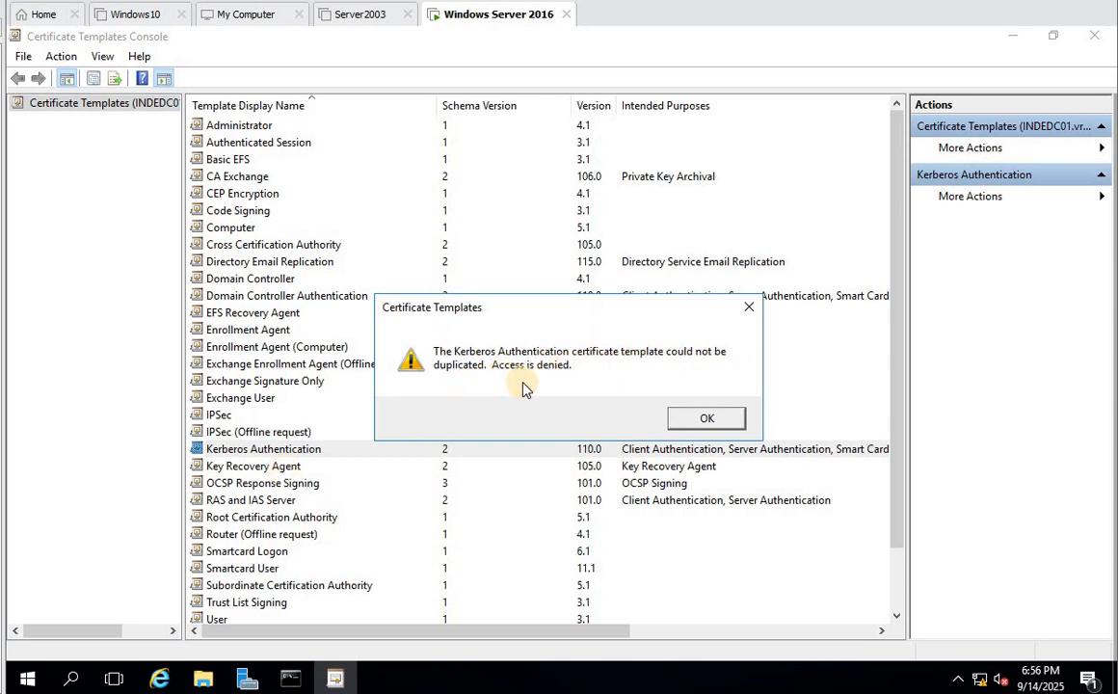
left_click(706, 419)
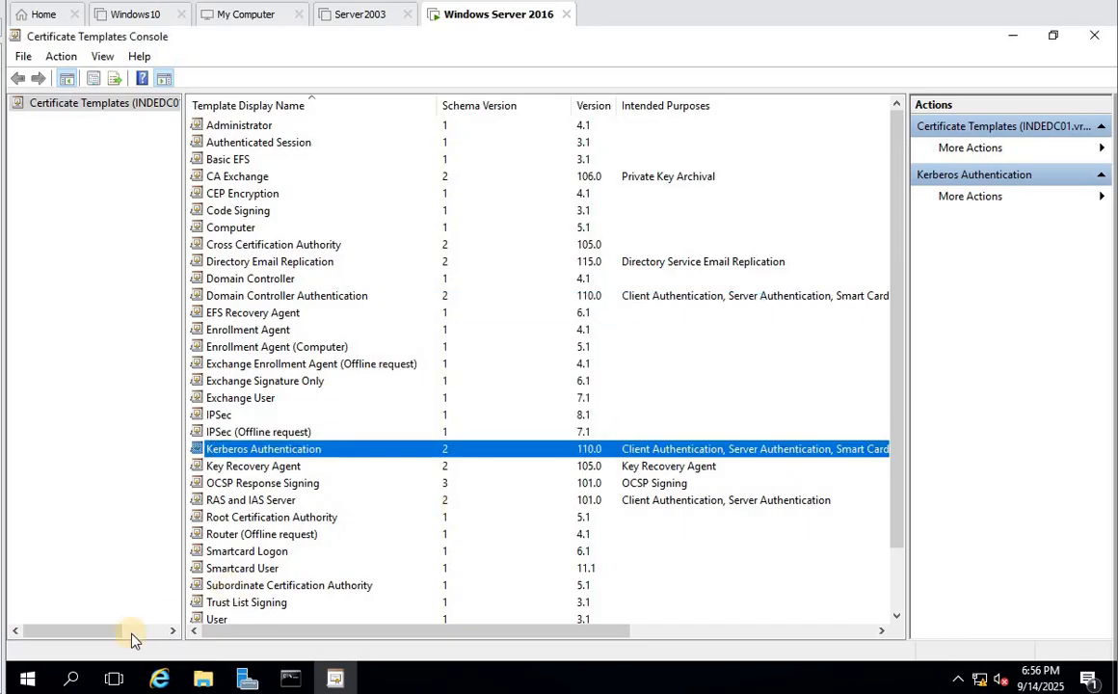
right_click(27, 679)
- Sign out of the current account and bring up the sign-in prompt via the VM's Ctrl+Alt+Del
mouse_move(159, 626)
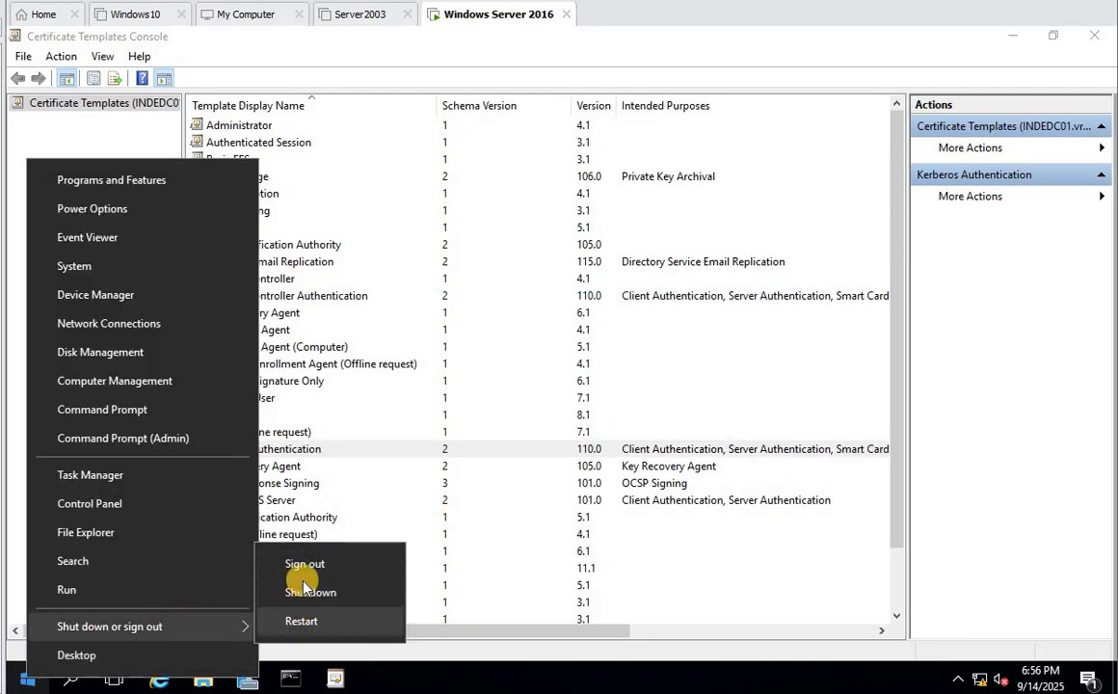
left_click(300, 566)
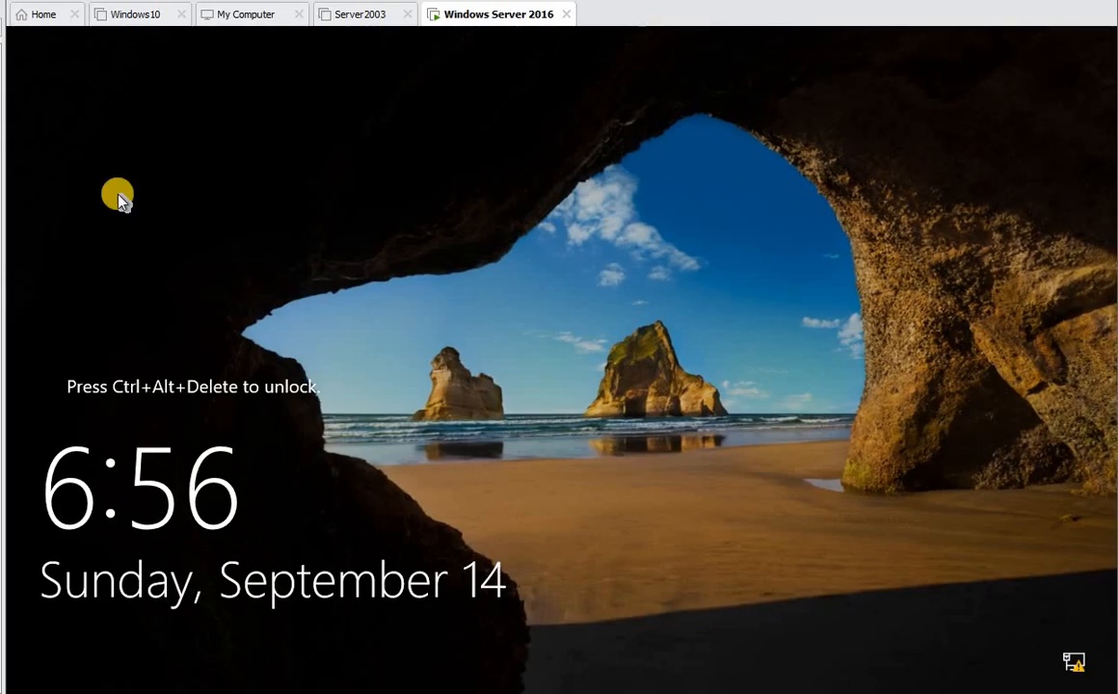
right_click(3, 106)
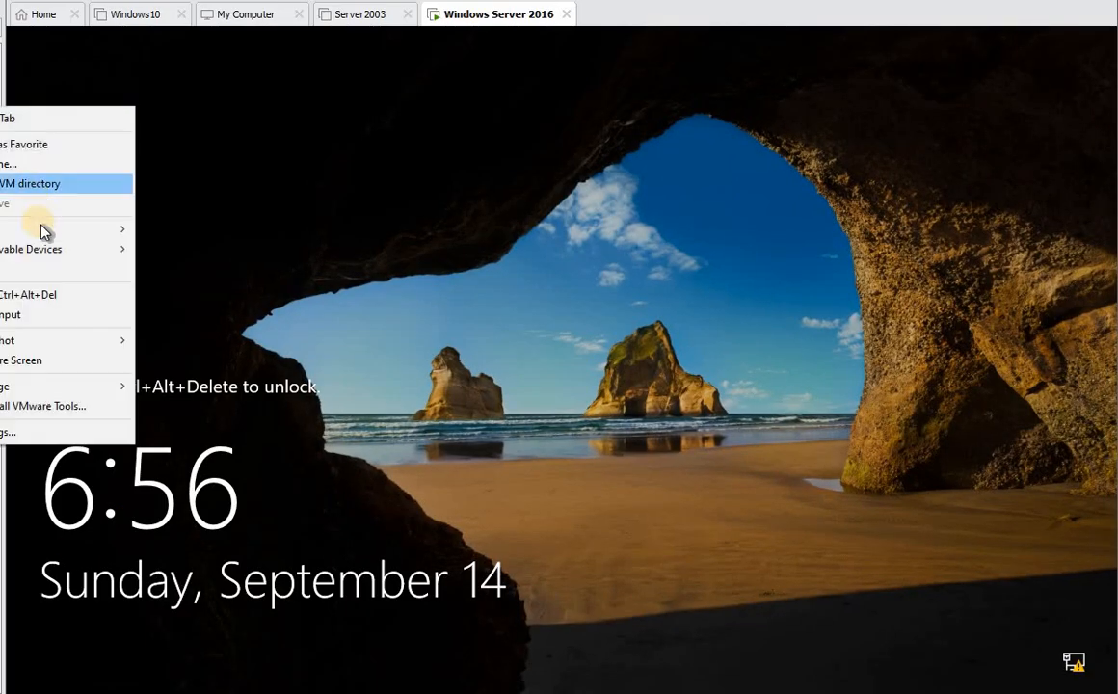
left_click(45, 294)
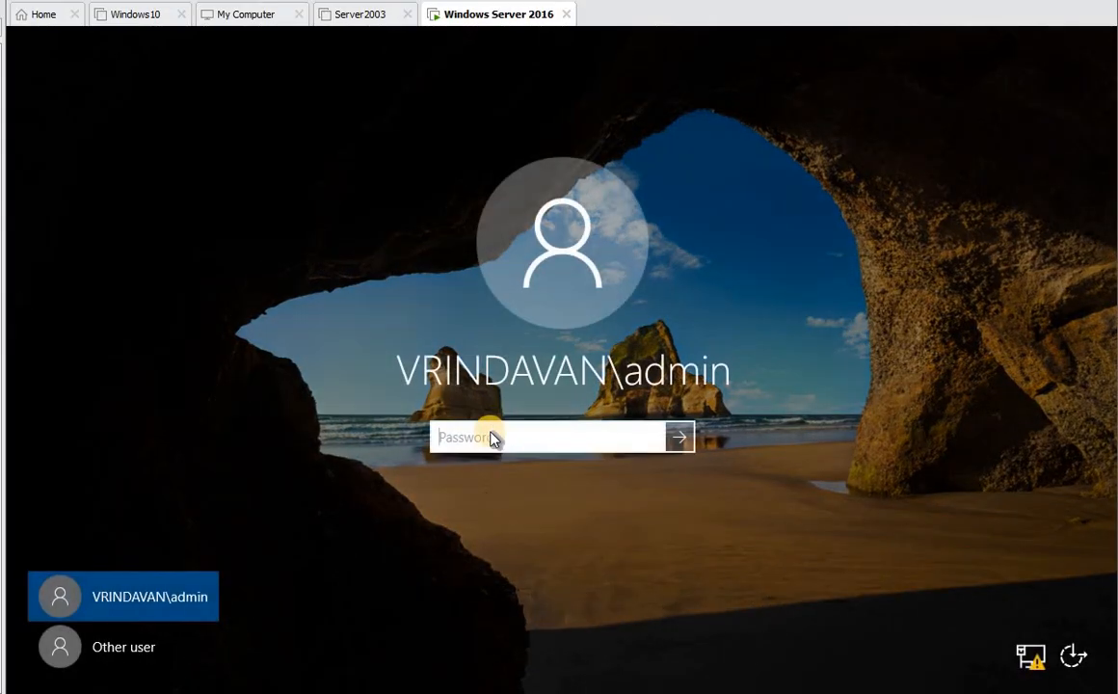
type("*****")
- Attempt signing in as another user and dismiss the incorrect password message
left_click(135, 651)
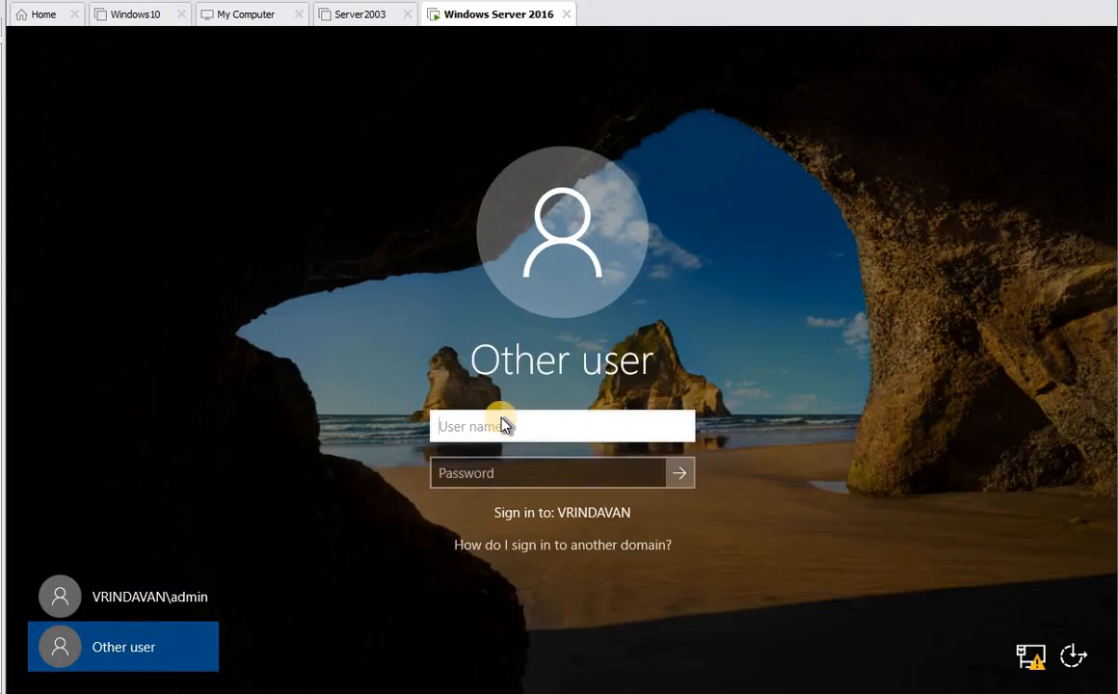
type("mike")
key("Tab")
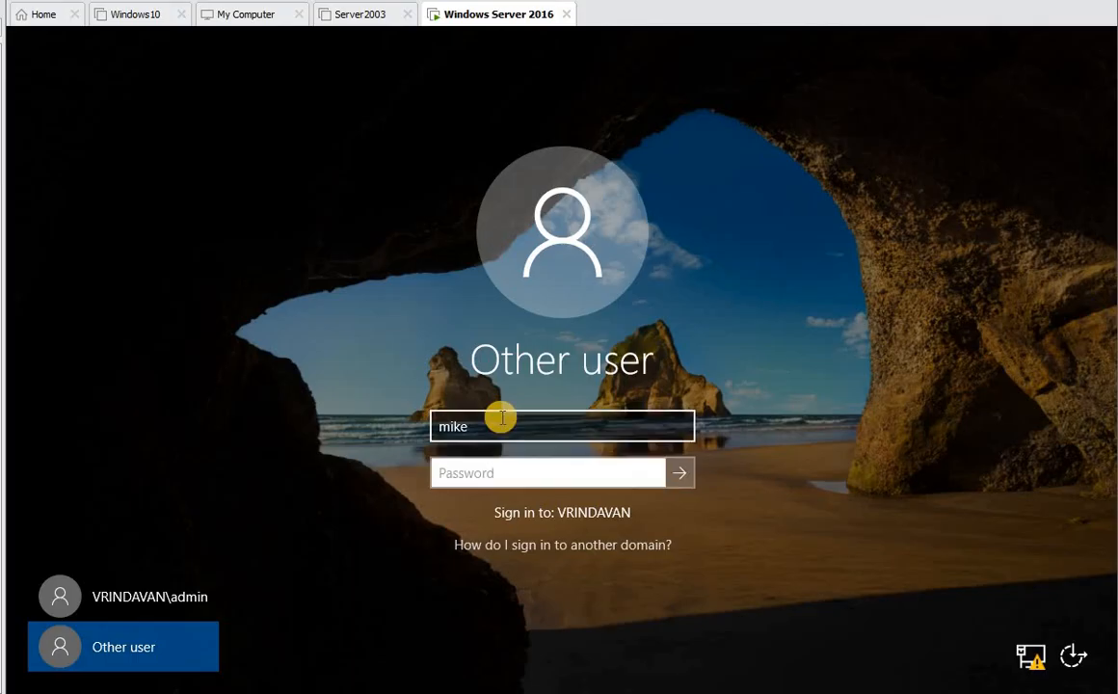
type("********")
key("Return")
left_click(613, 464)
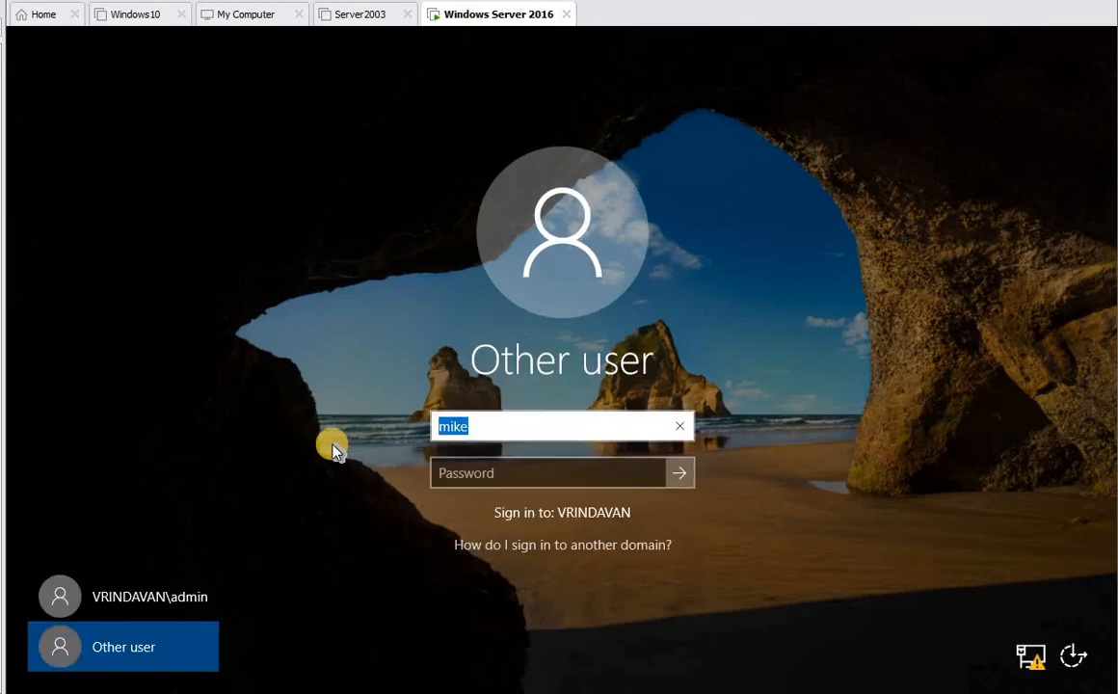
- Sign in as the new domain admin user with the corrected user name and password
type("mark")
key("Tab")
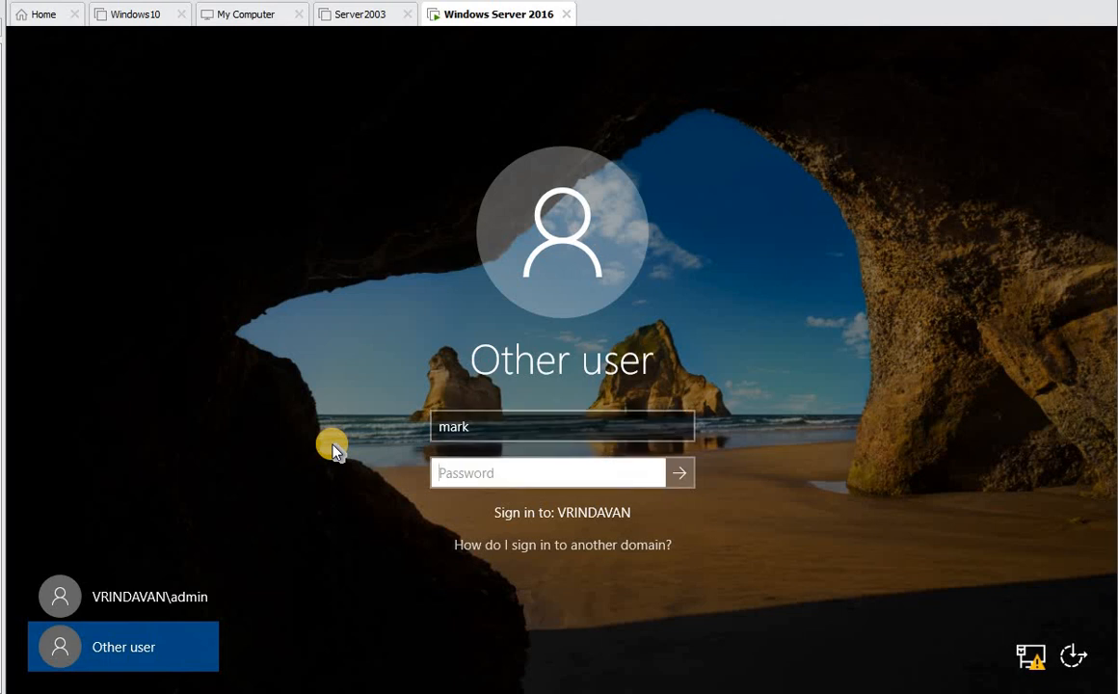
type("pas")
key("BackSpace")
key("BackSpace")
key("BackSpace")
type("Pa$$w0rd")
key("Return")
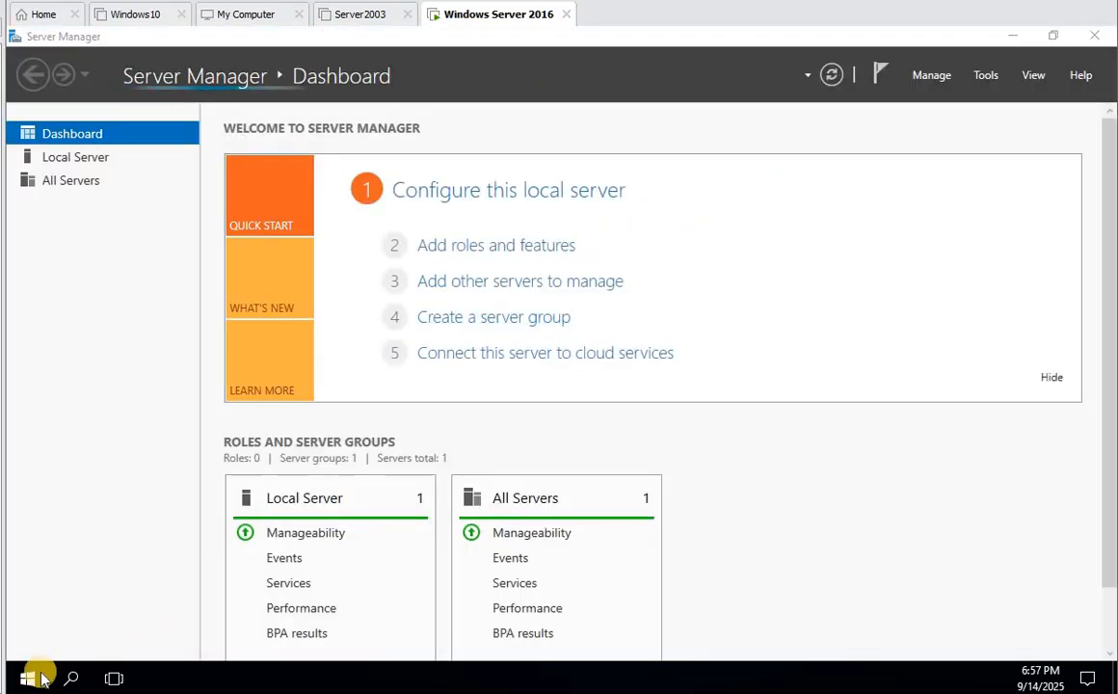
- Launch certtmpl.msc from the Run dialog under the new account
left_click(28, 677)
key("super+x")
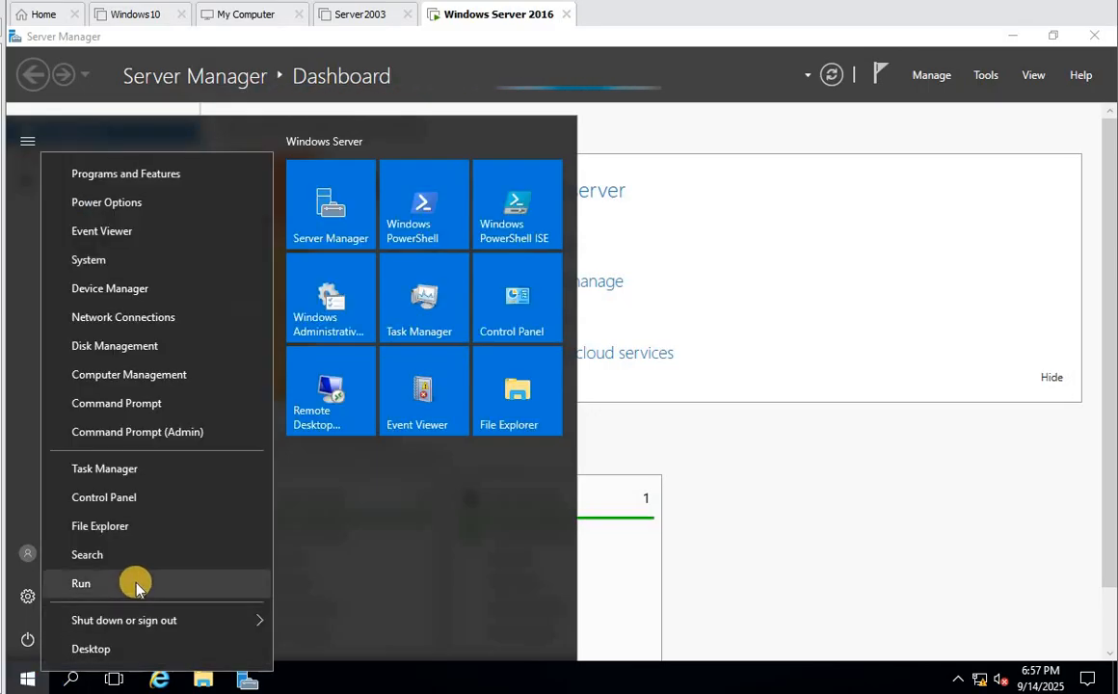
left_click(137, 581)
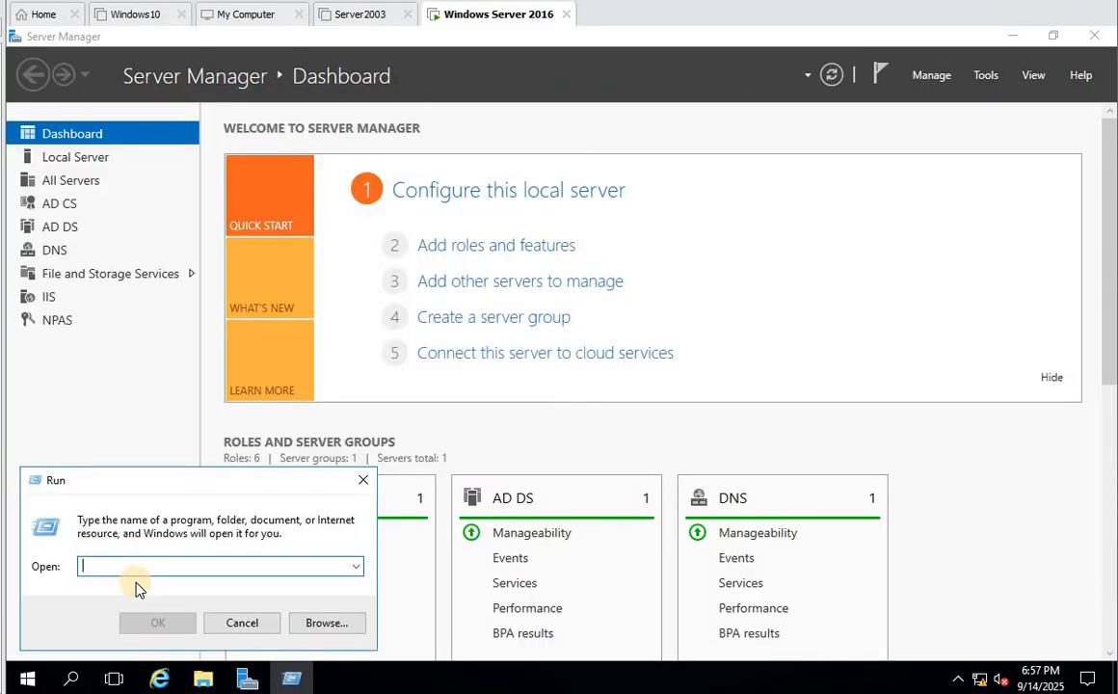
type("c")
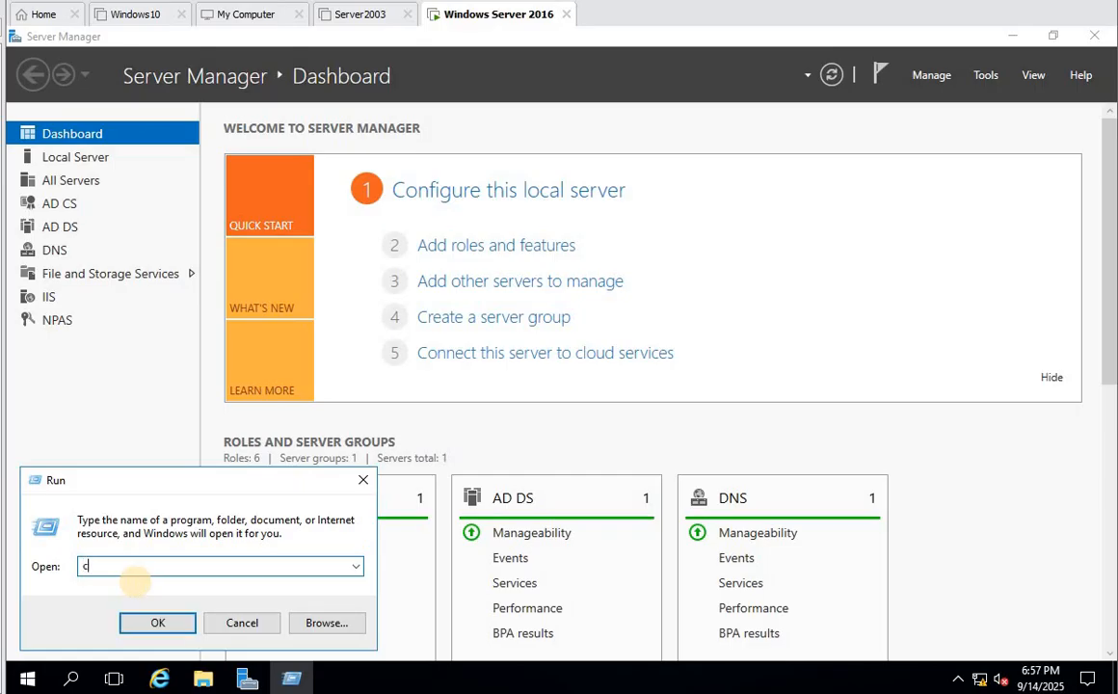
type("erttmpl.msc")
key("Return")
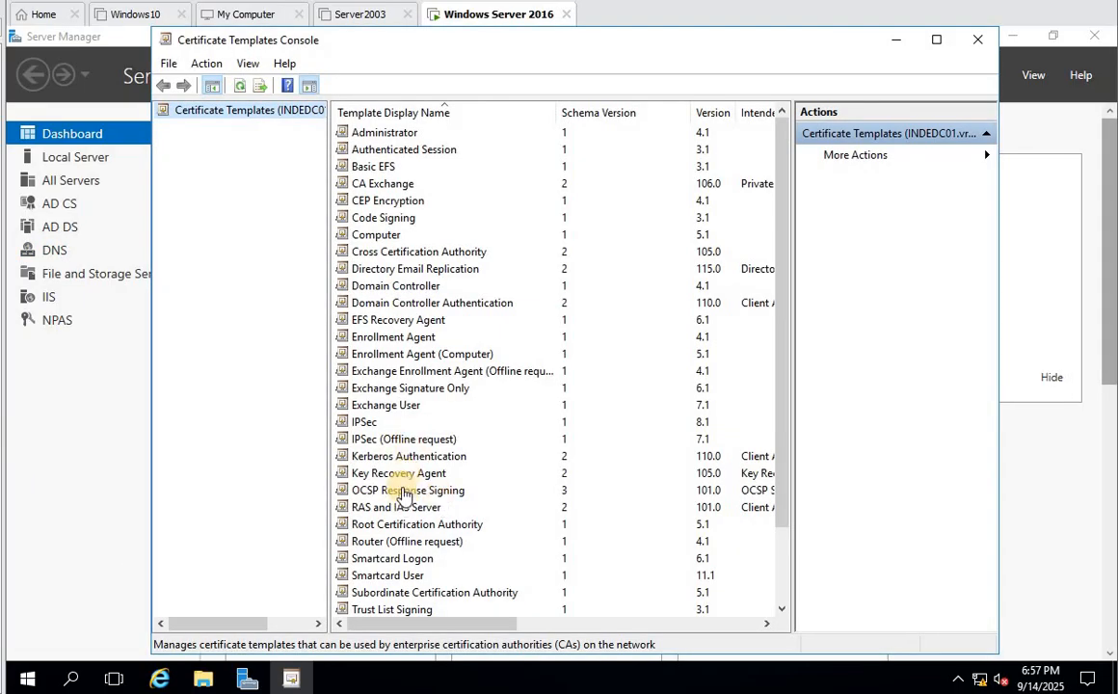
- Select the Kerberos Authentication template and bring up its context menu
left_click(371, 388)
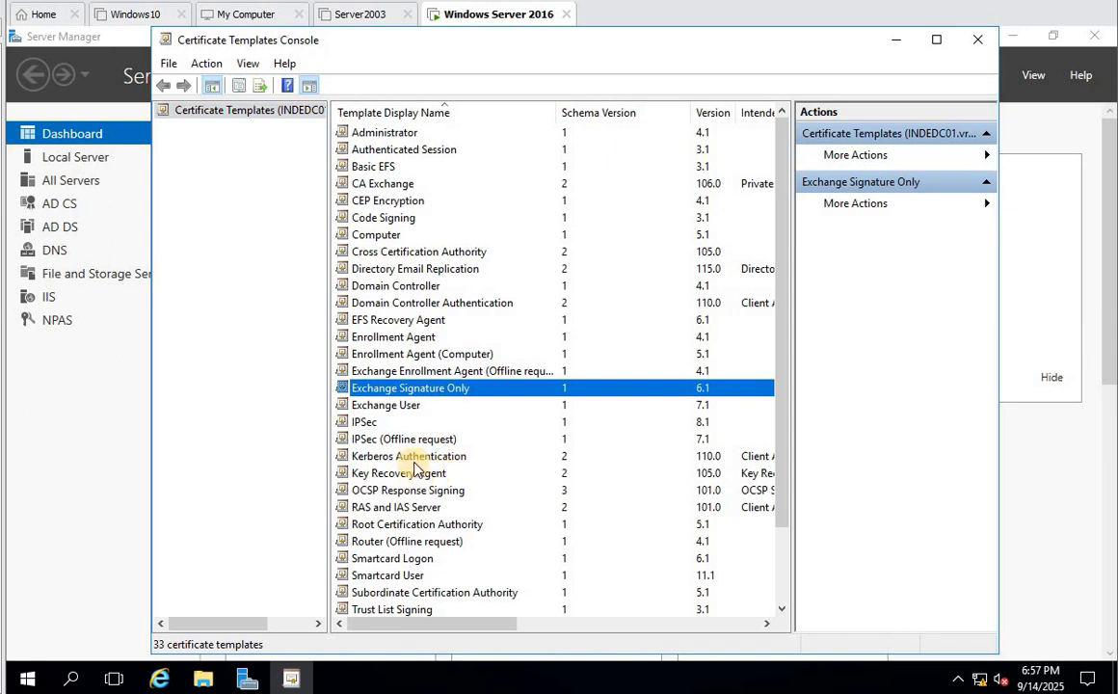
left_click(407, 455)
right_click(440, 459)
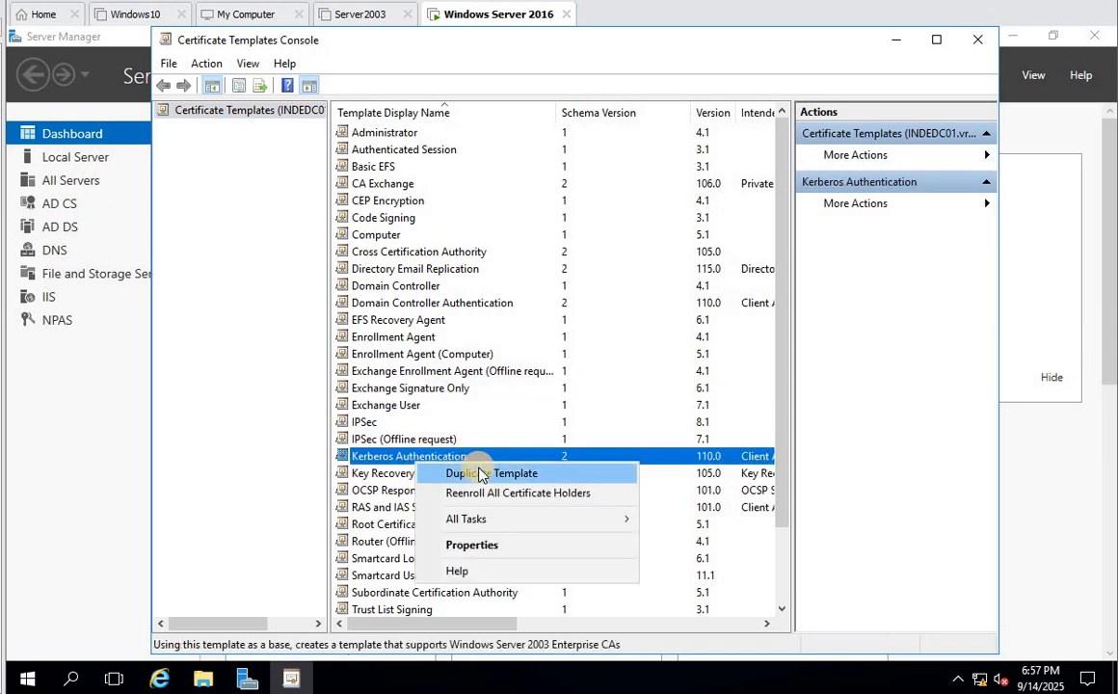
- Duplicate Kerberos Authentication and view the General settings of 'Copy of Kerberos Authentication'
left_click(481, 473)
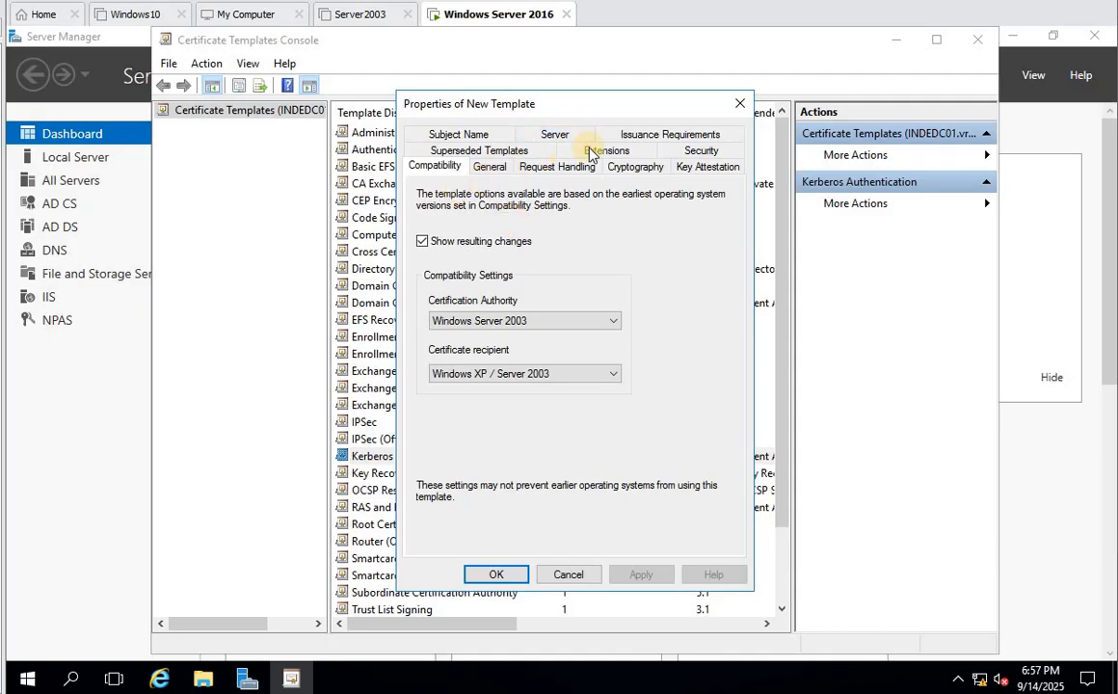
left_click(489, 169)
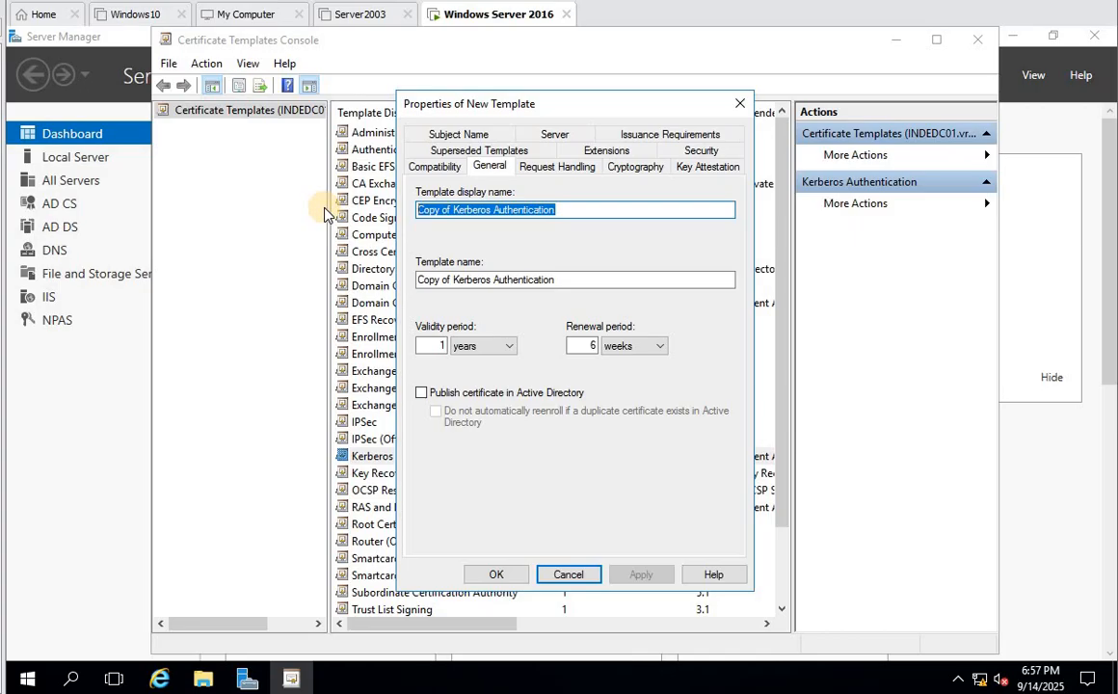
- Name the template 'Secure LDAP', keep 1-year validity, and enable Publish certificate in Active Directory
type("Secure")
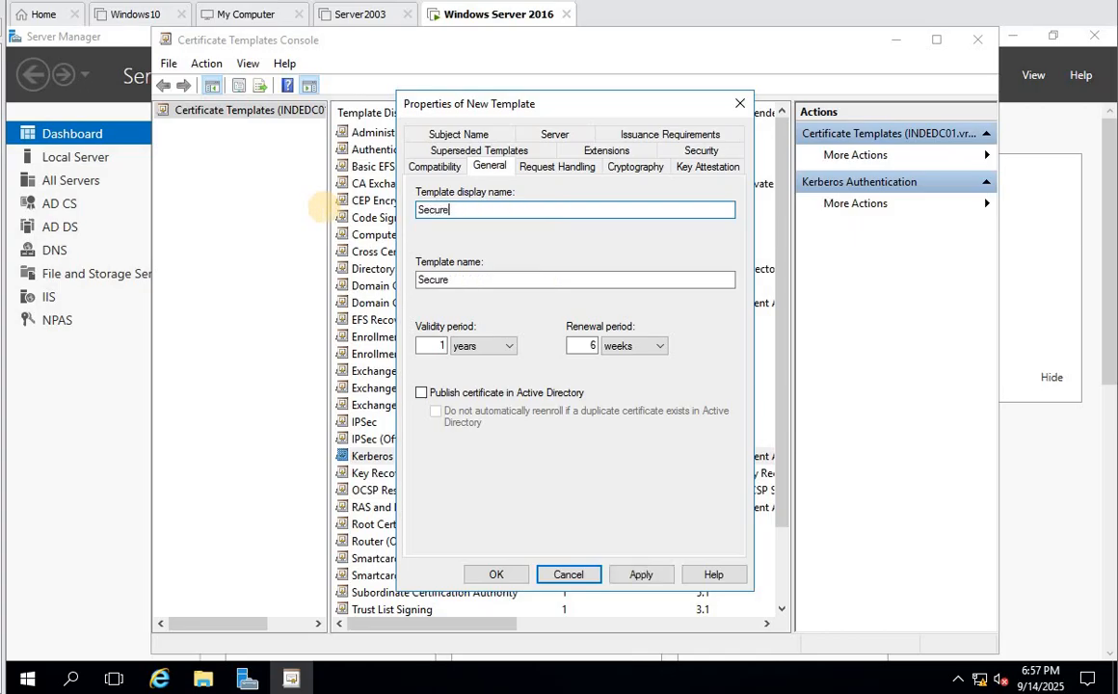
type(" LD")
type("AP")
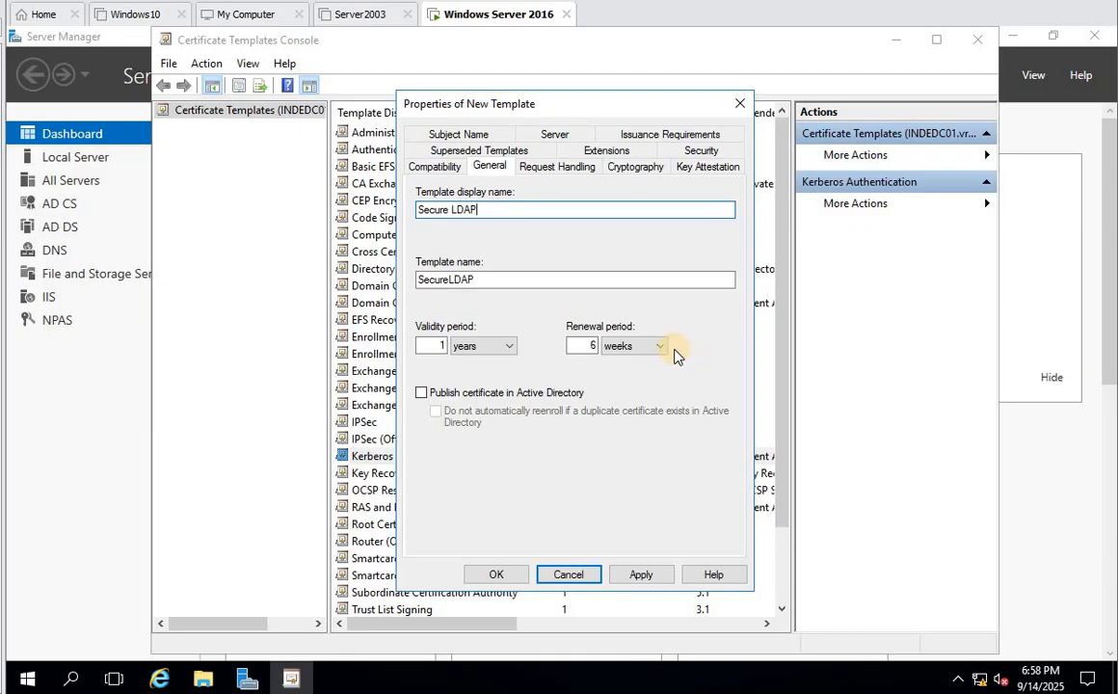
left_click(431, 346)
left_click_drag(456, 347, 455, 347)
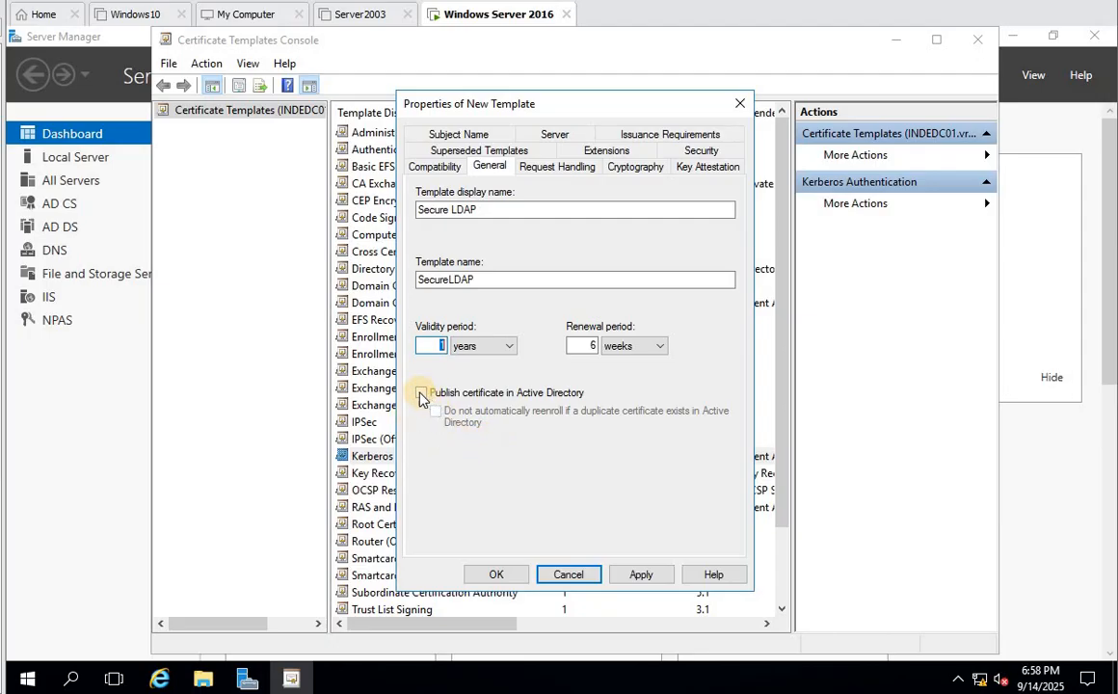
left_click(422, 395)
left_click(422, 394)
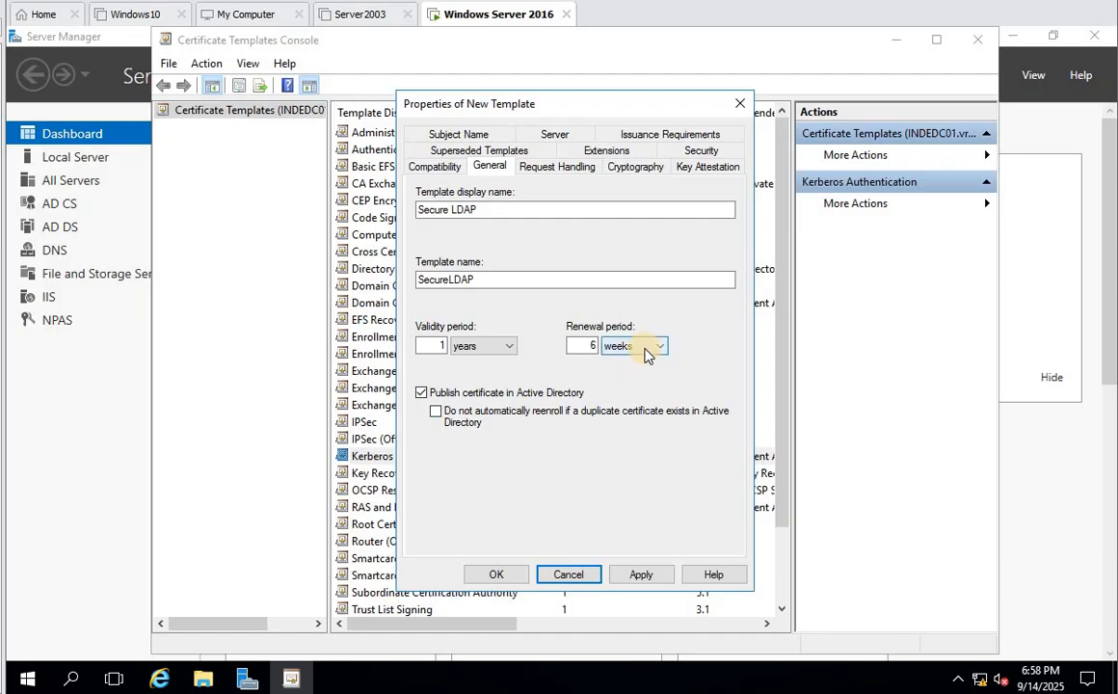
left_click(564, 168)
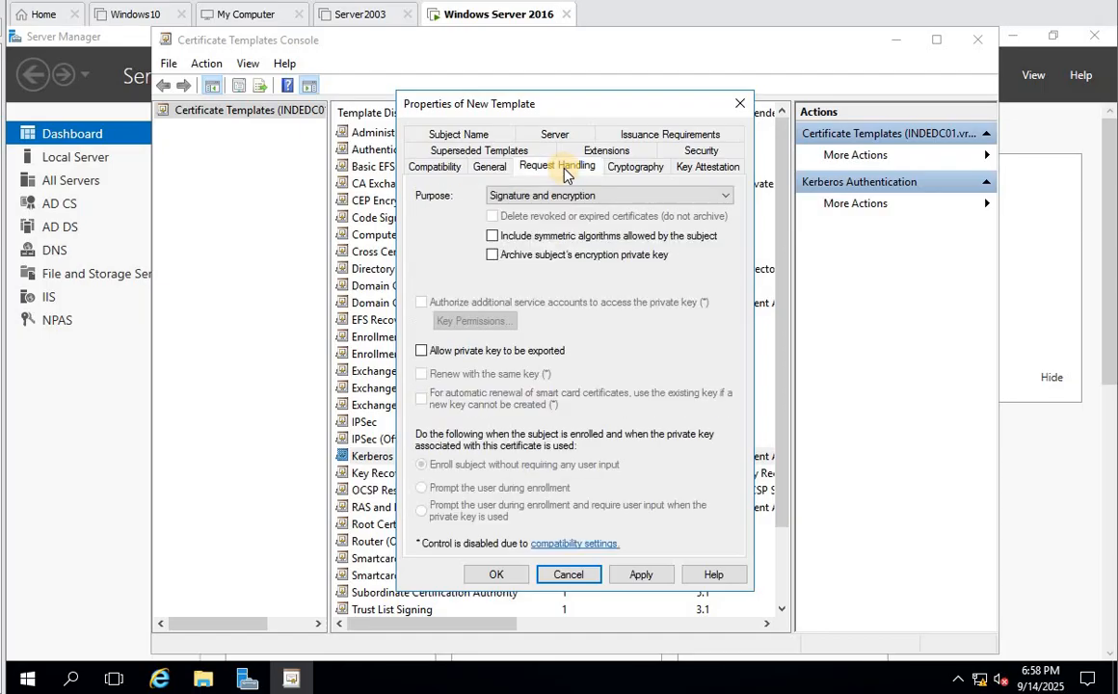
- Allow private key export and add DNS name and UPN to the alternate subject name
left_click(421, 350)
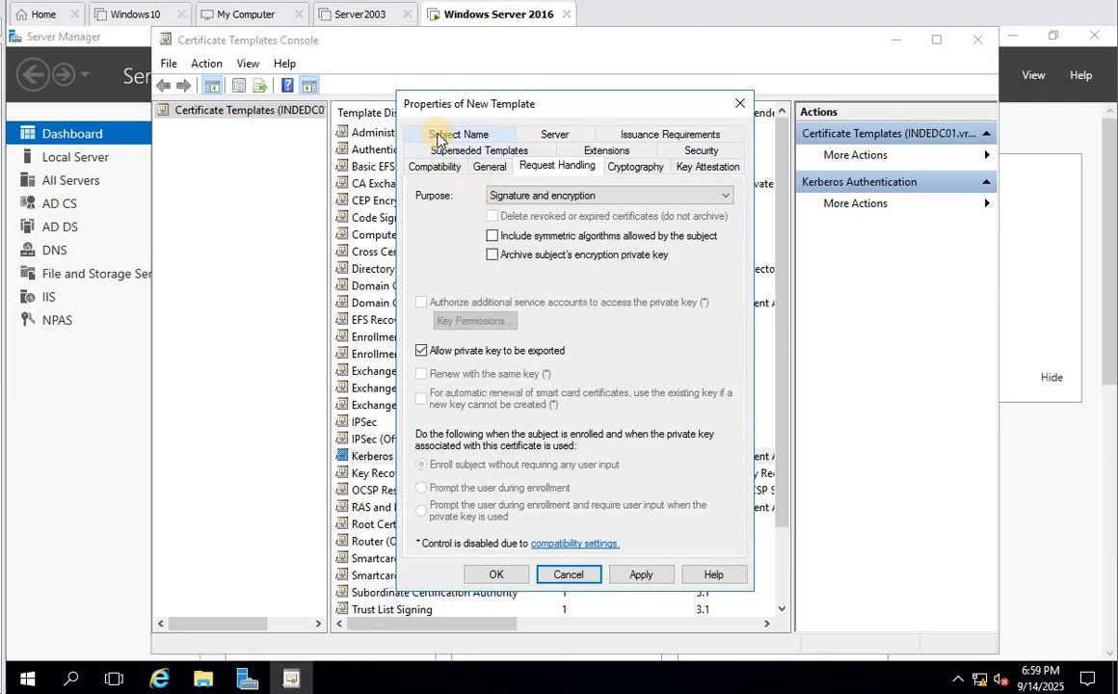
left_click(437, 140)
left_click(433, 402)
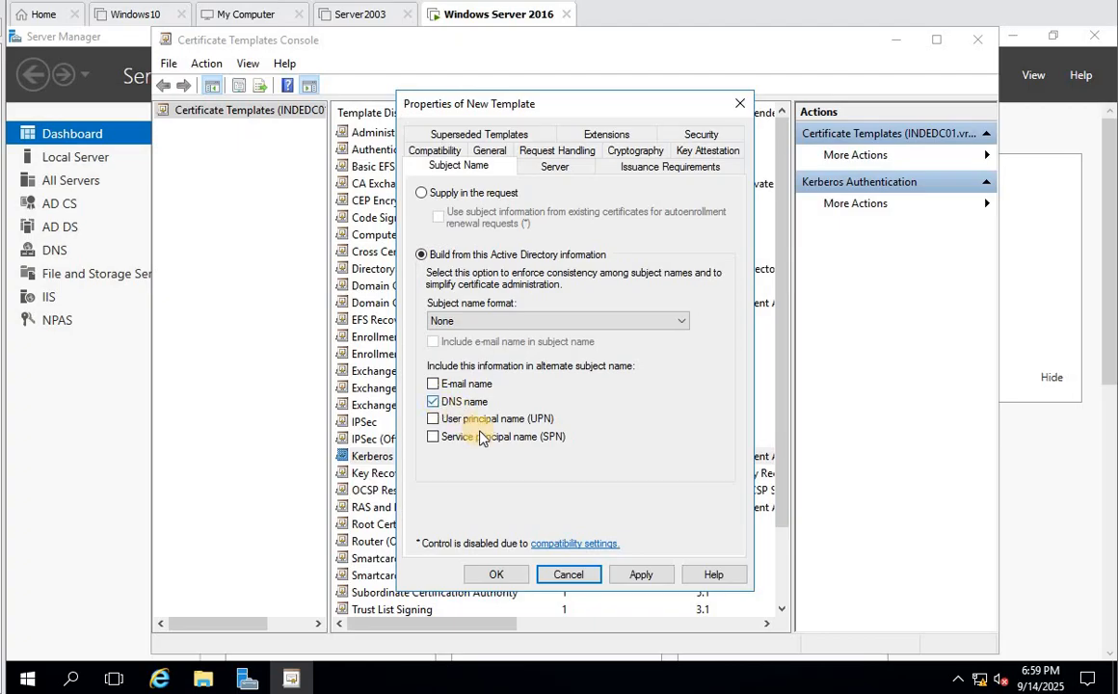
left_click(434, 418)
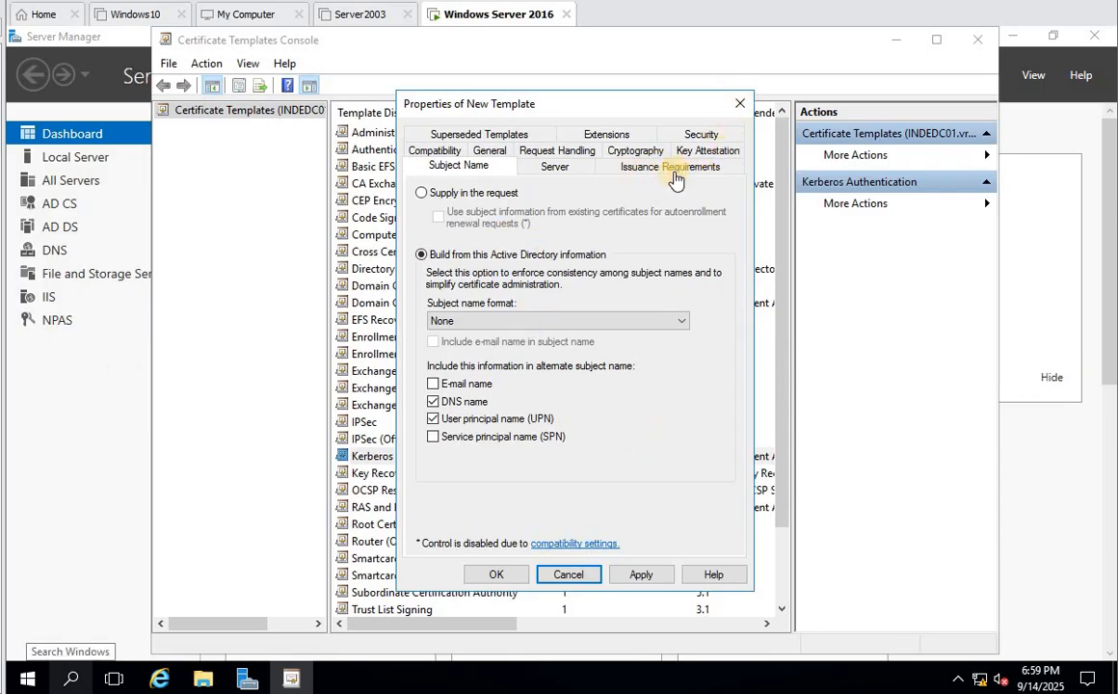
- Review key attestation and cryptography (2048-bit, Microsoft RSA SChannel provider) settings, then apply
left_click(699, 151)
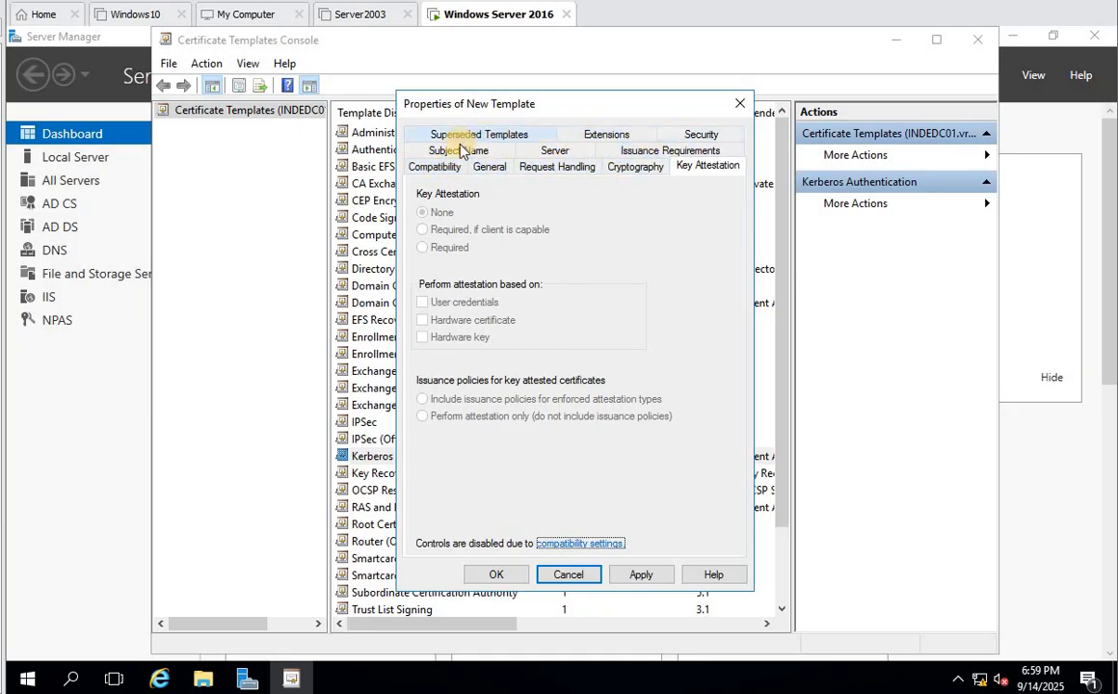
left_click(633, 167)
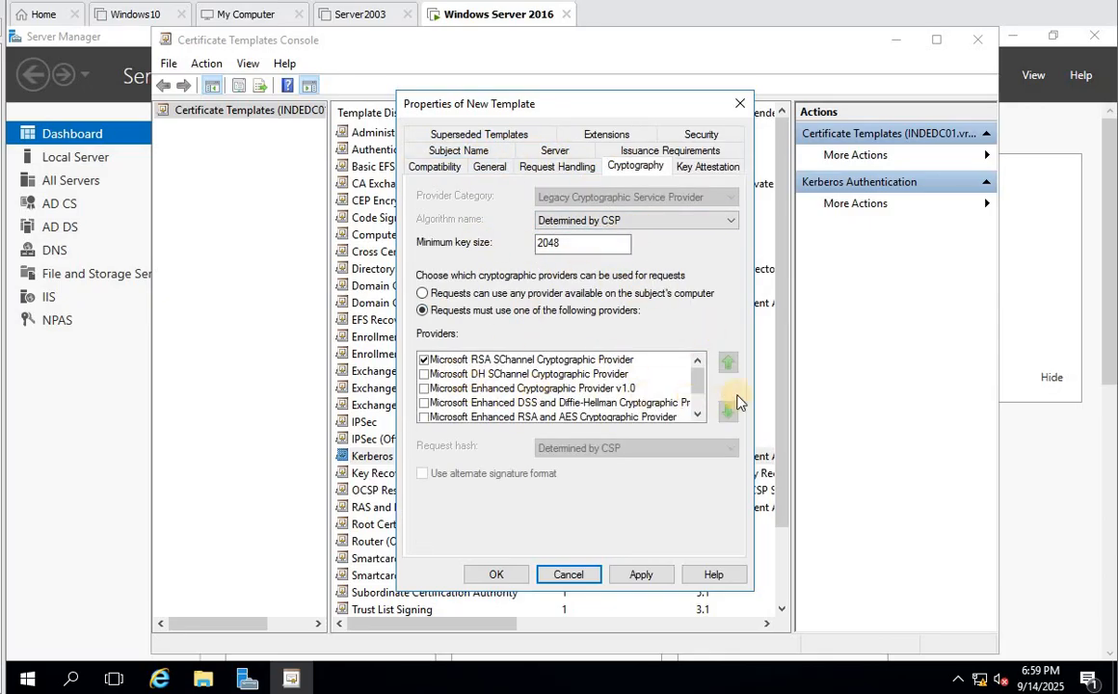
scroll(698, 395, "down", 1)
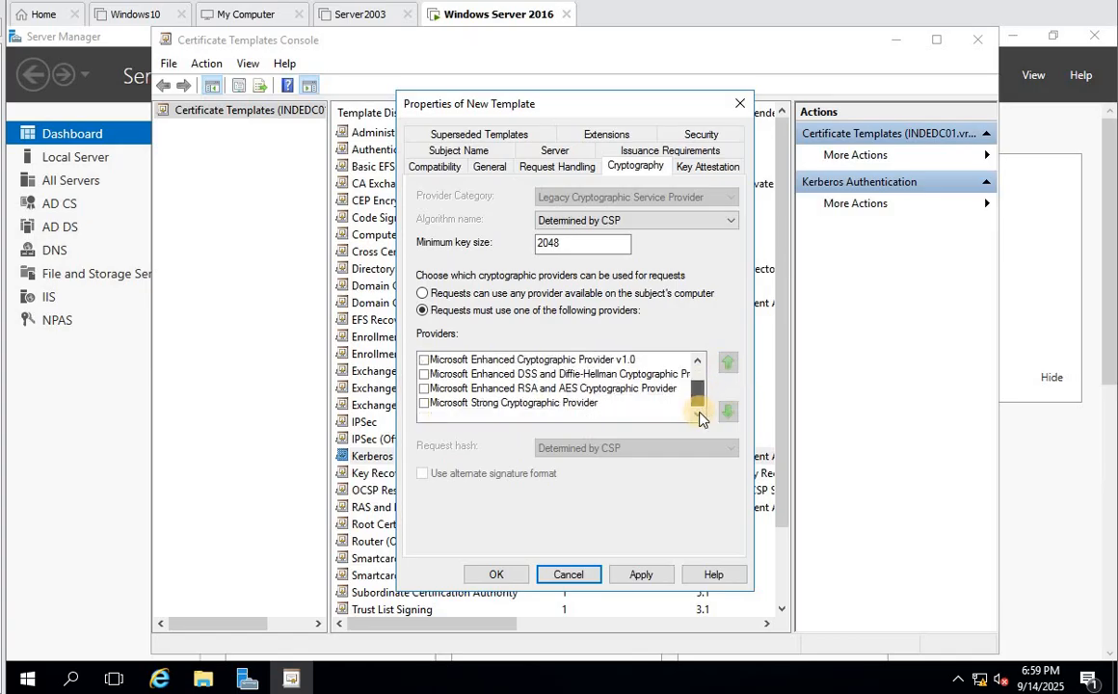
left_click_drag(707, 320, 706, 319)
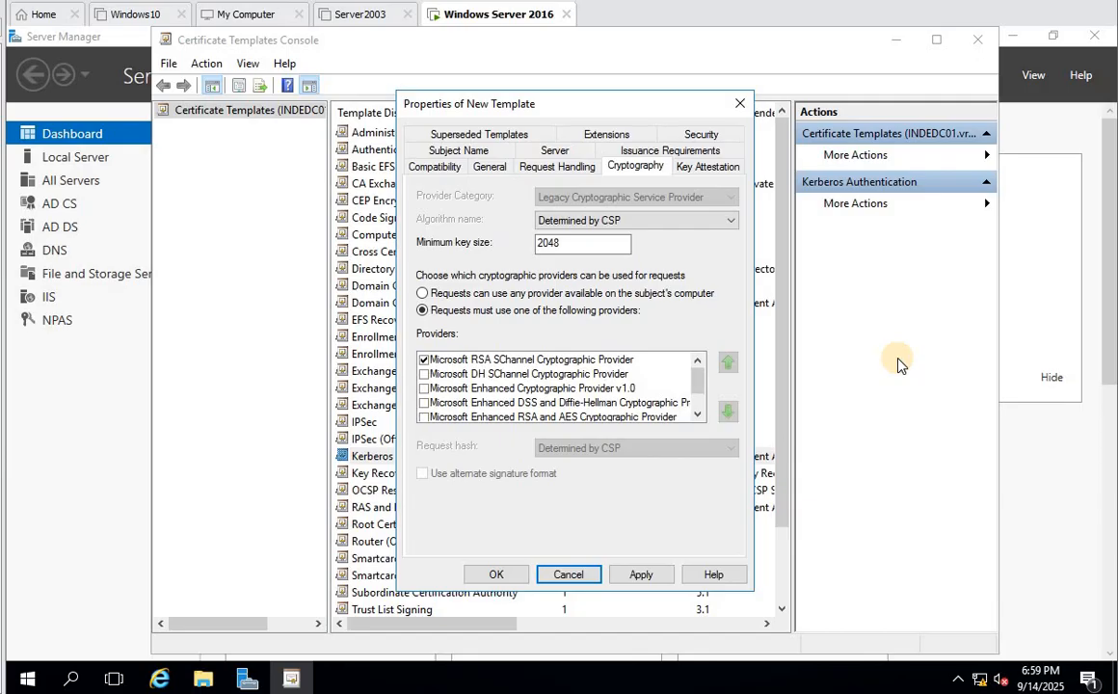
left_click(635, 582)
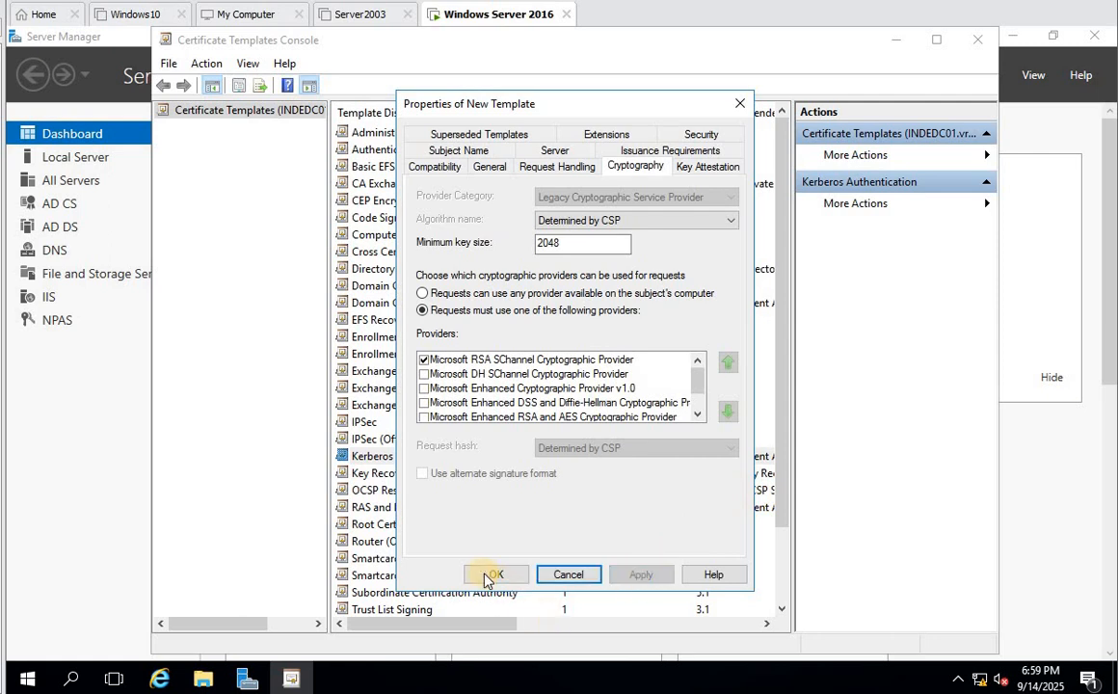
- Save the Secure LDAP template with OK and close the Certificate Templates Console
left_click(489, 572)
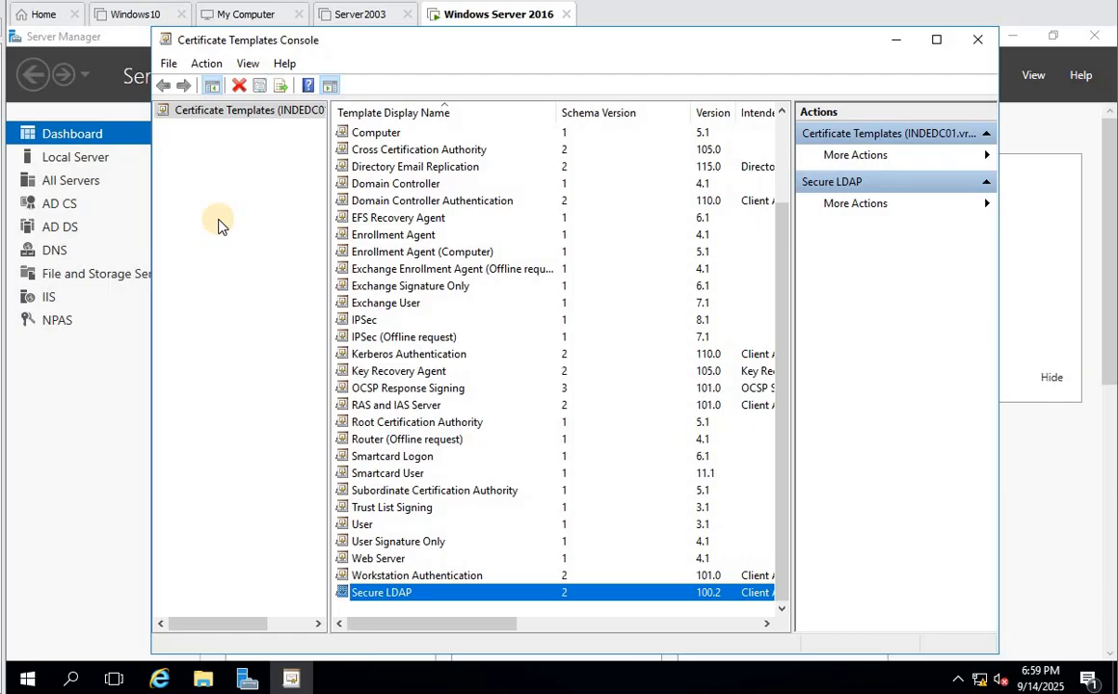
left_click(981, 40)
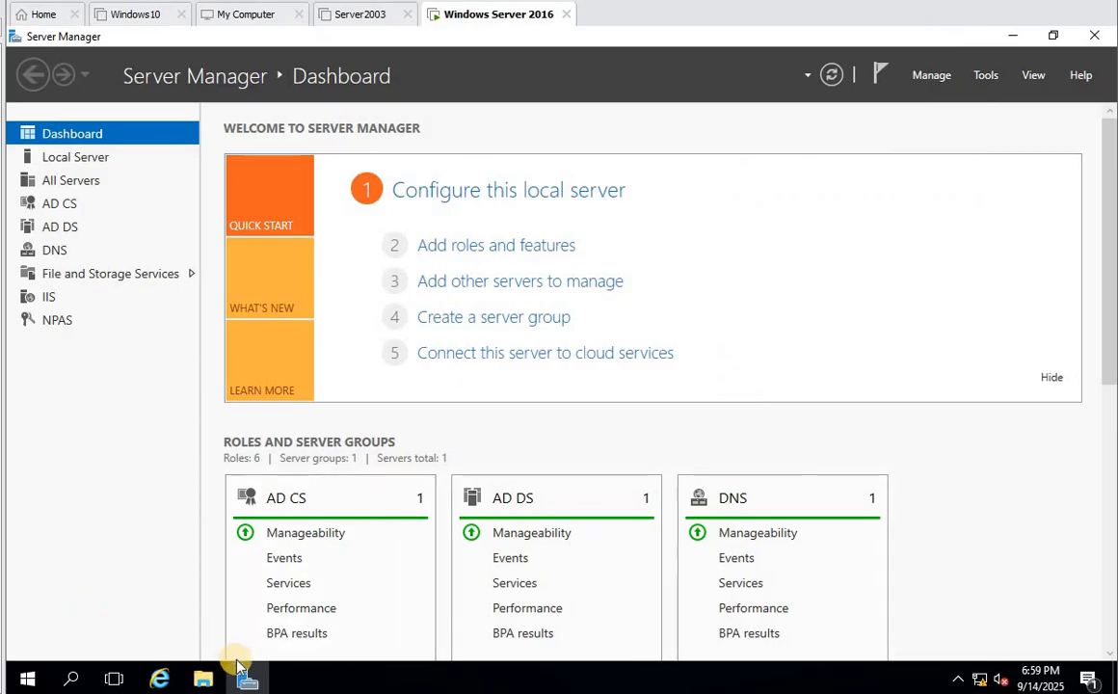
- Launch Certification Authority, expand Dwarka Enterprise CA and list its 11 issued certificate templates
left_click(984, 75)
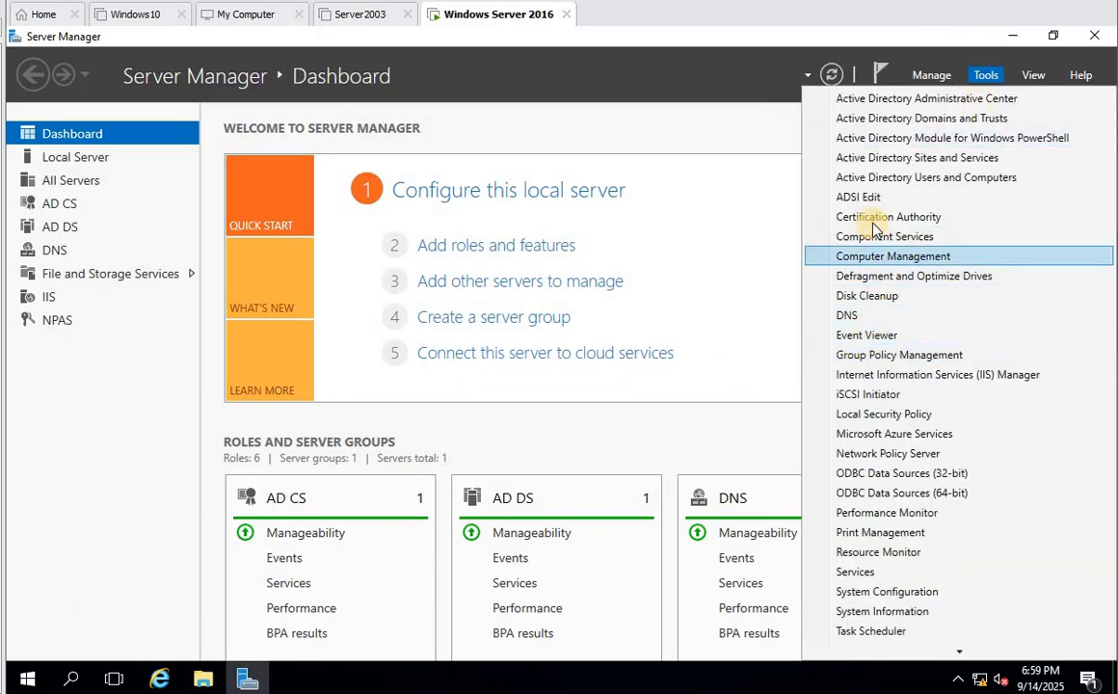
left_click(838, 216)
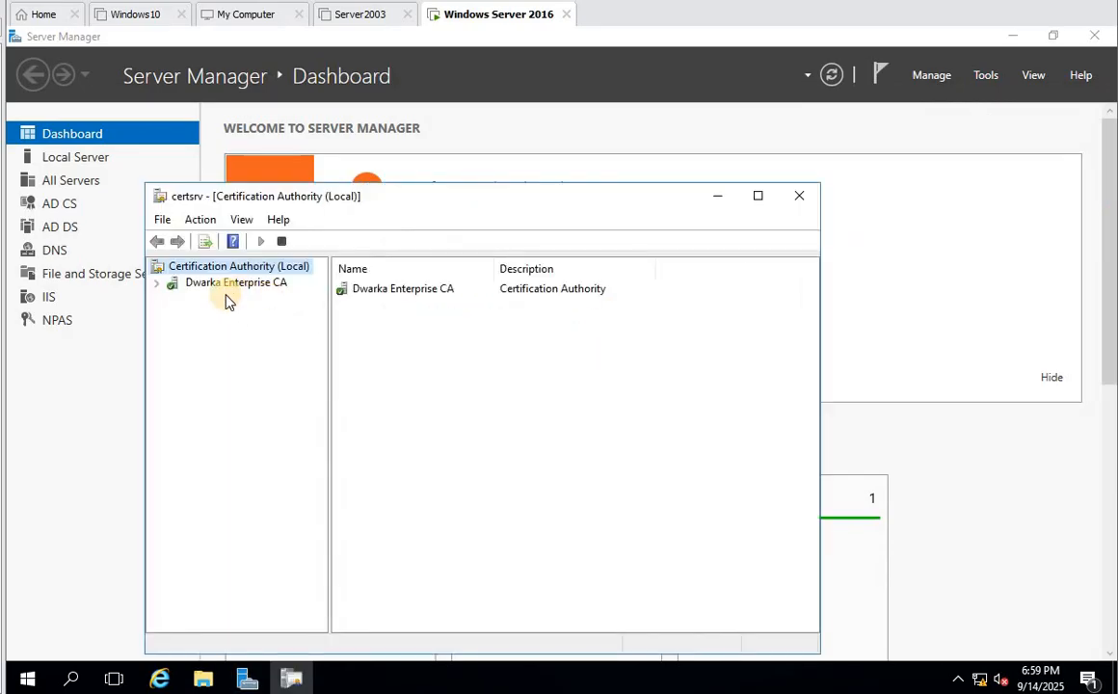
left_click(218, 285)
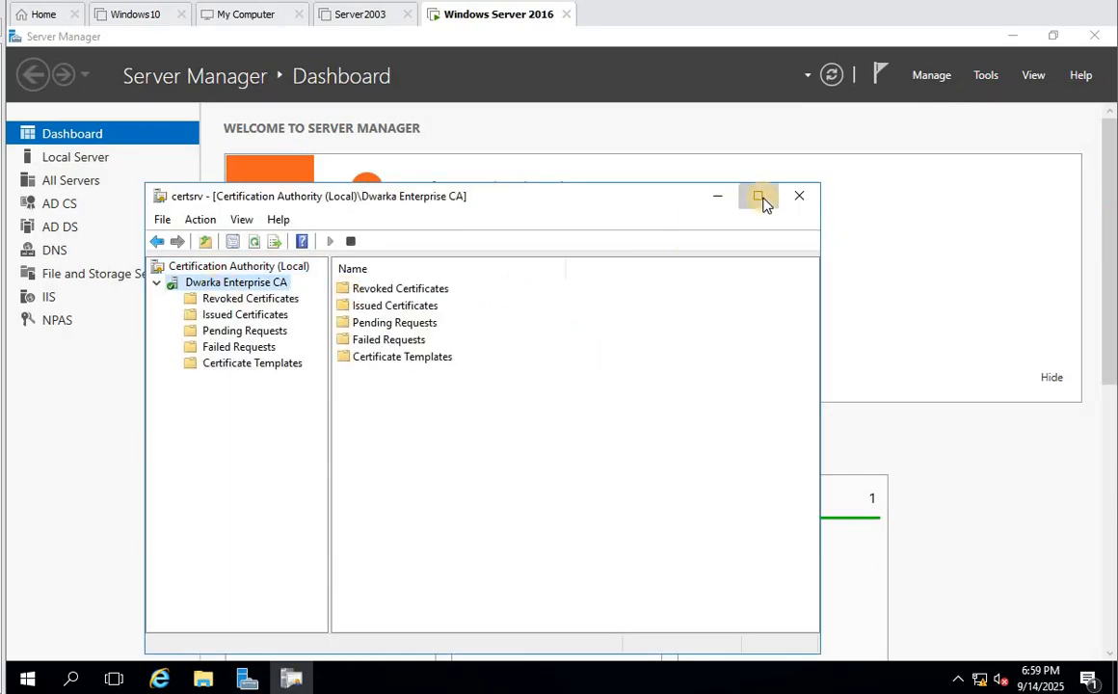
left_click(759, 198)
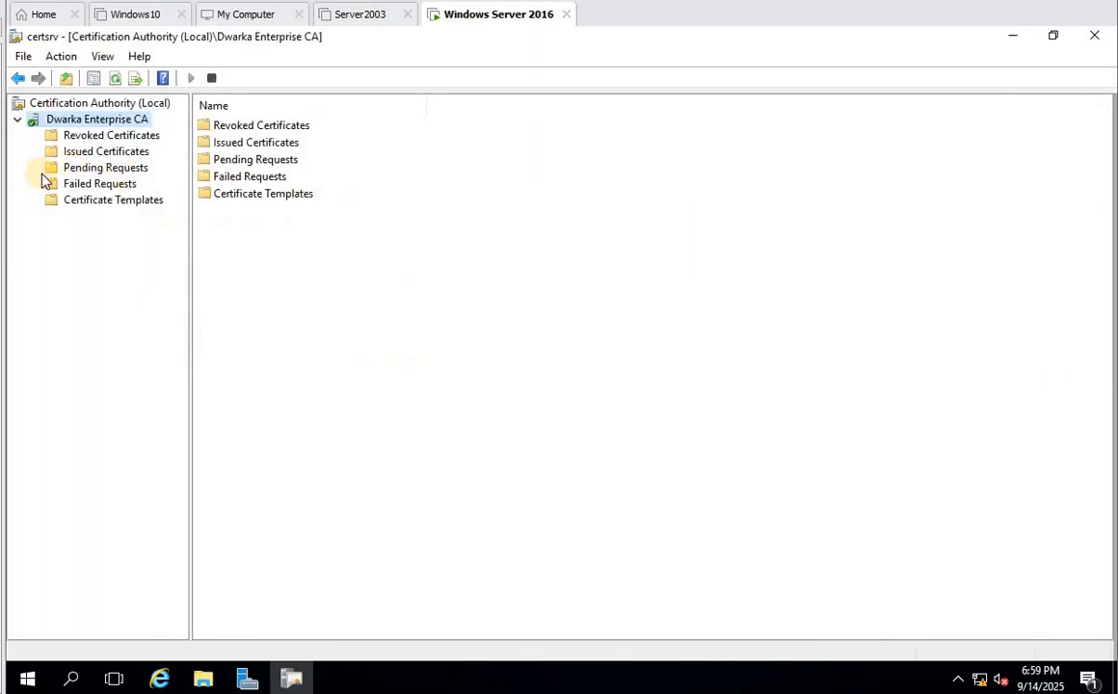
left_click(114, 202)
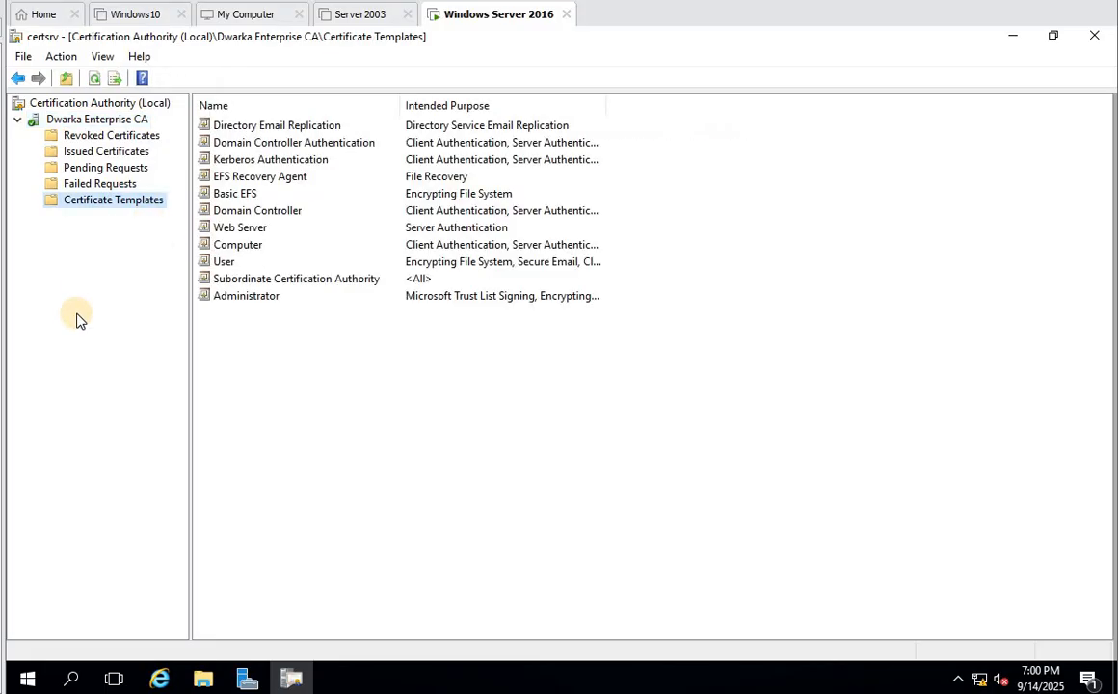
right_click(119, 208)
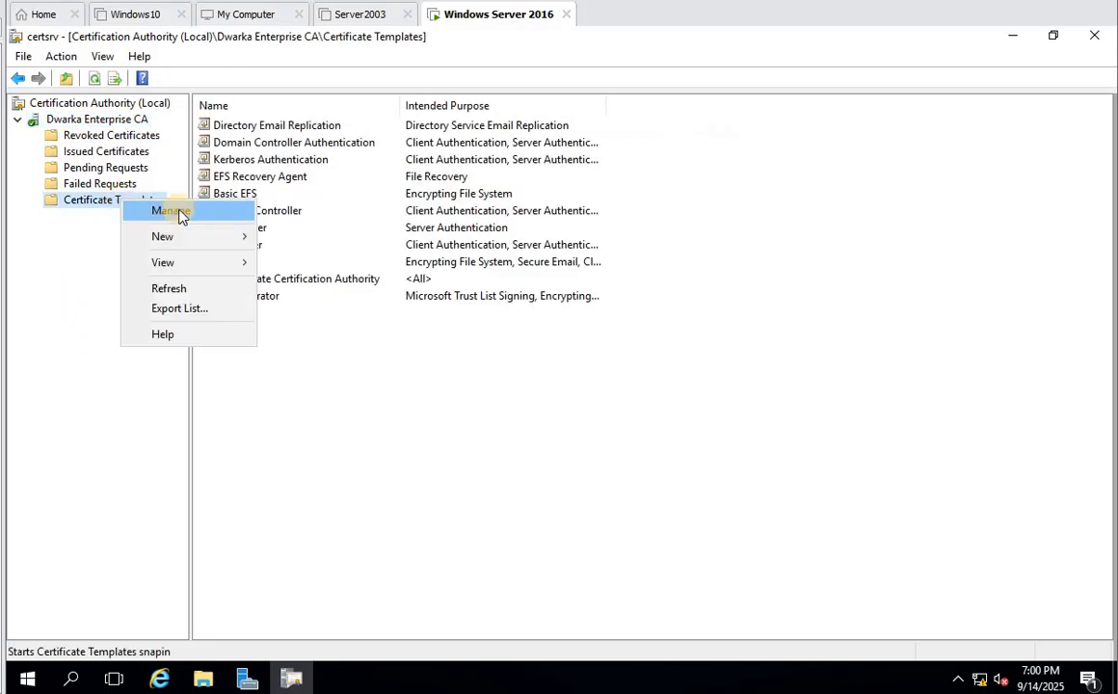
mouse_move(140, 237)
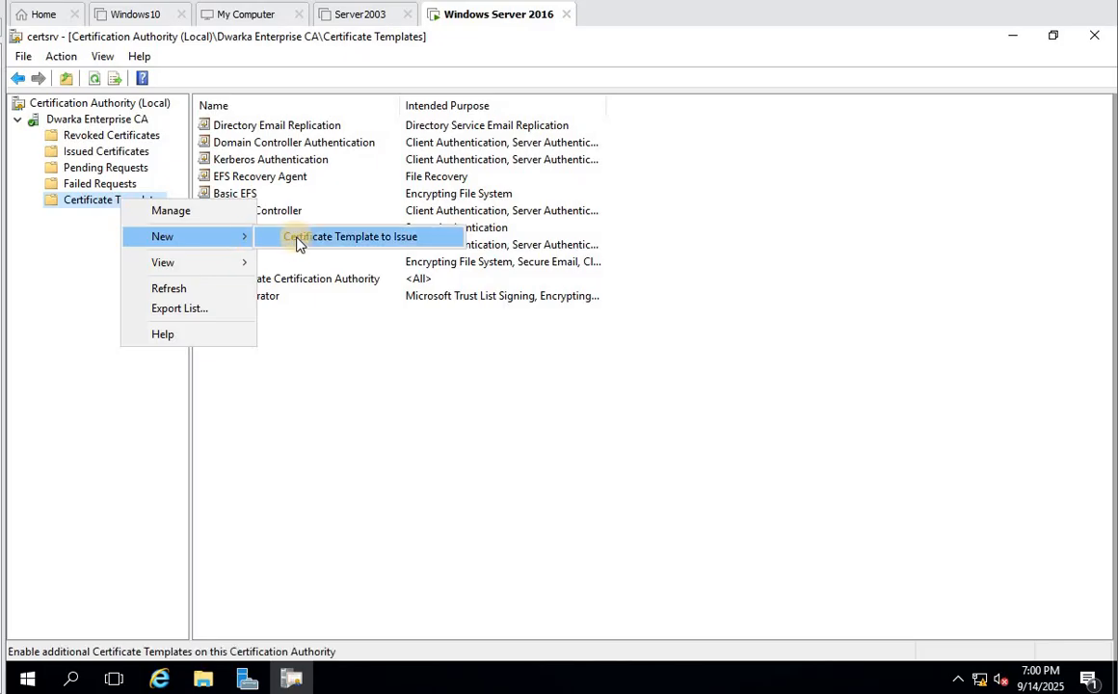
left_click(477, 484)
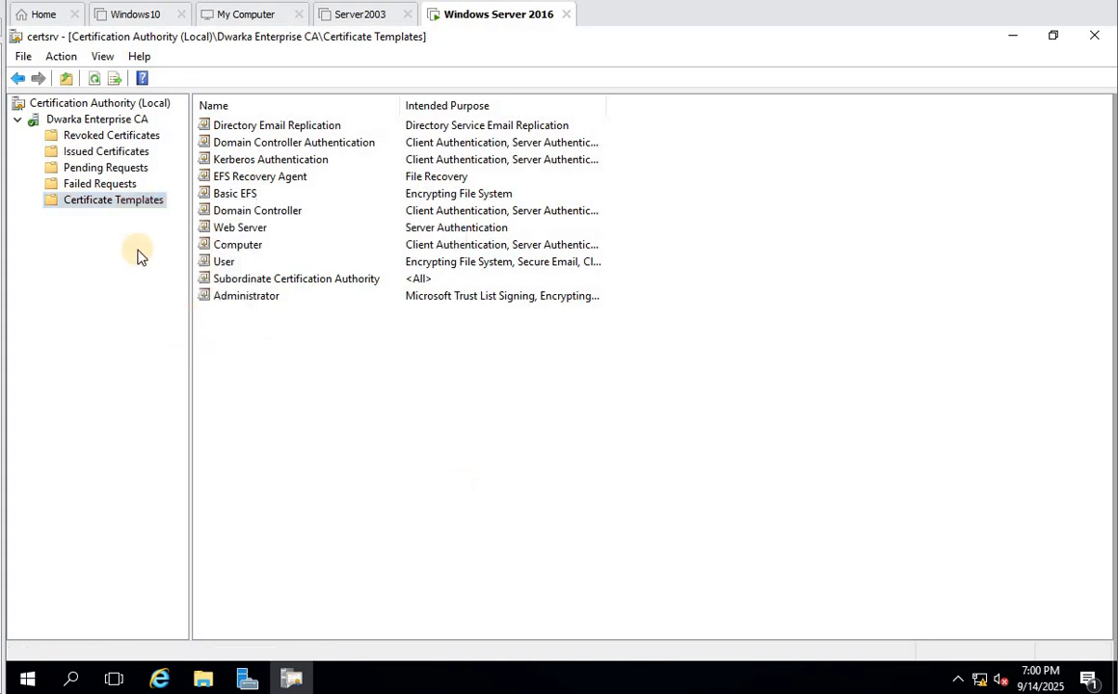
- Issue the Secure LDAP certificate template on Dwarka Enterprise CA
right_click(110, 204)
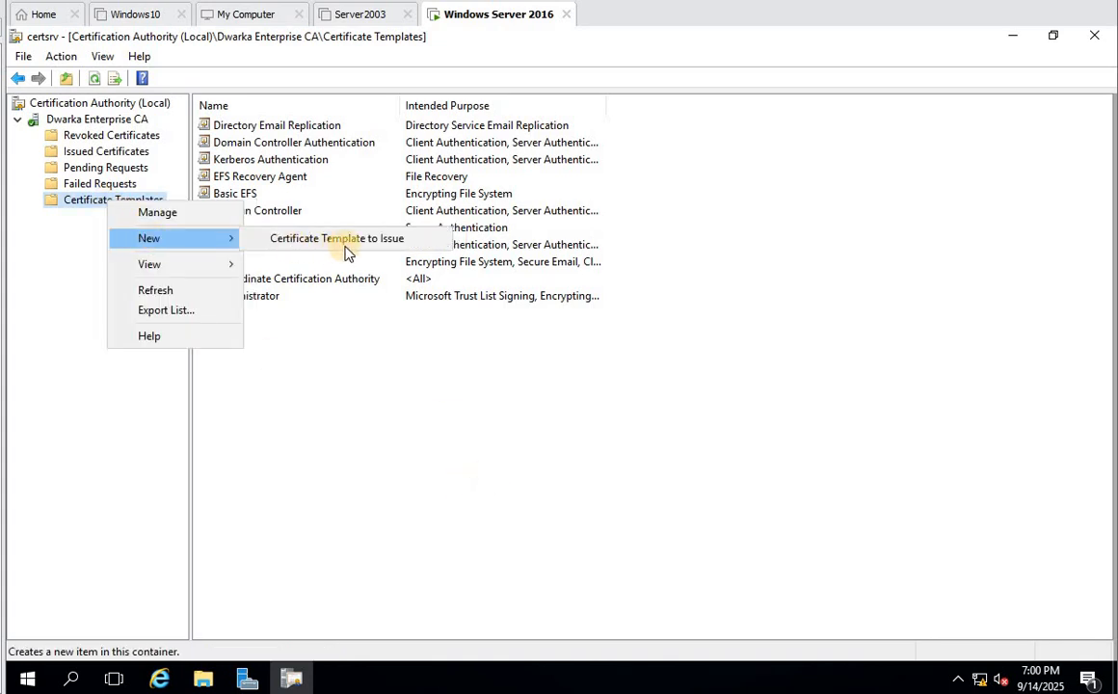
left_click(349, 241)
left_click(445, 359)
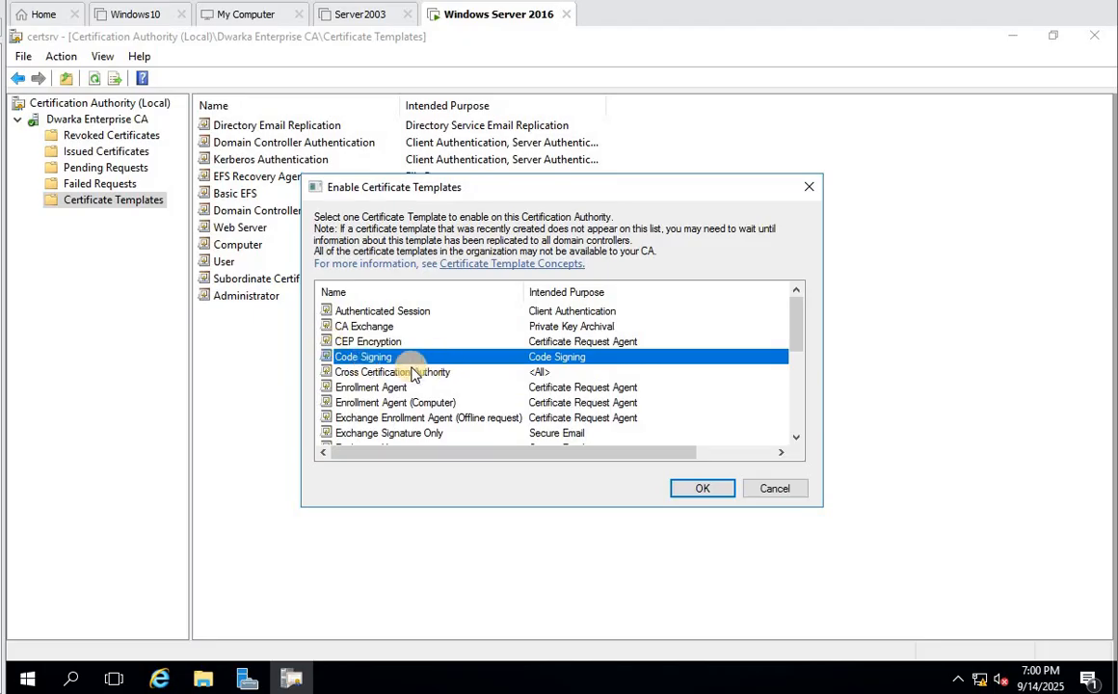
scroll(405, 374, "down", 3)
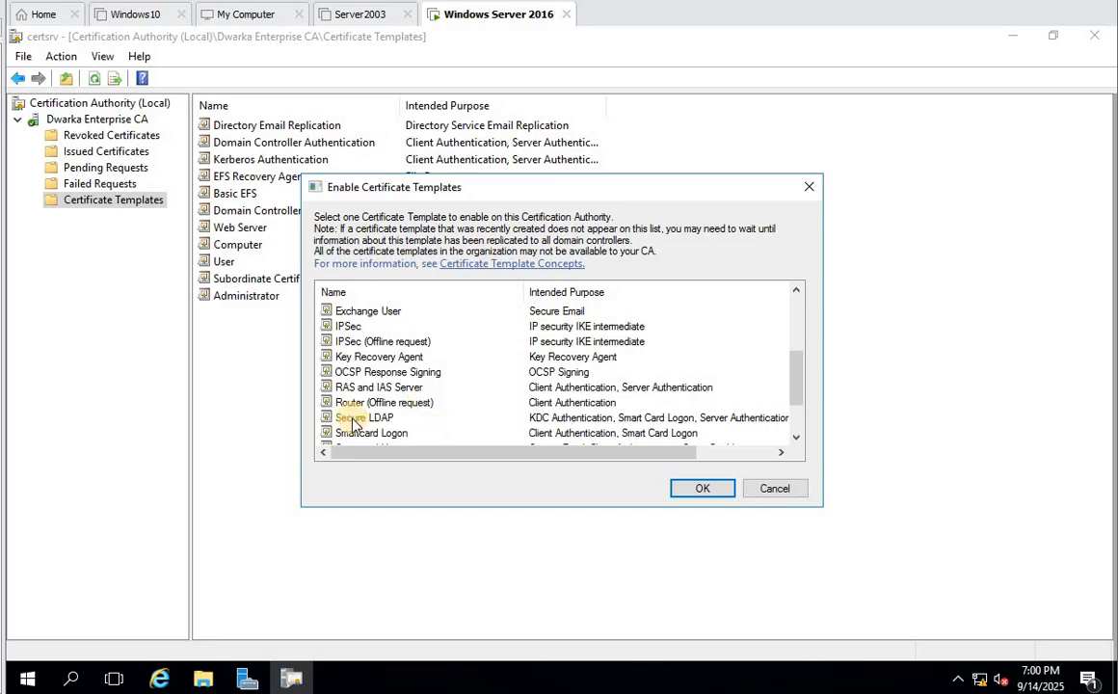
left_click(354, 420)
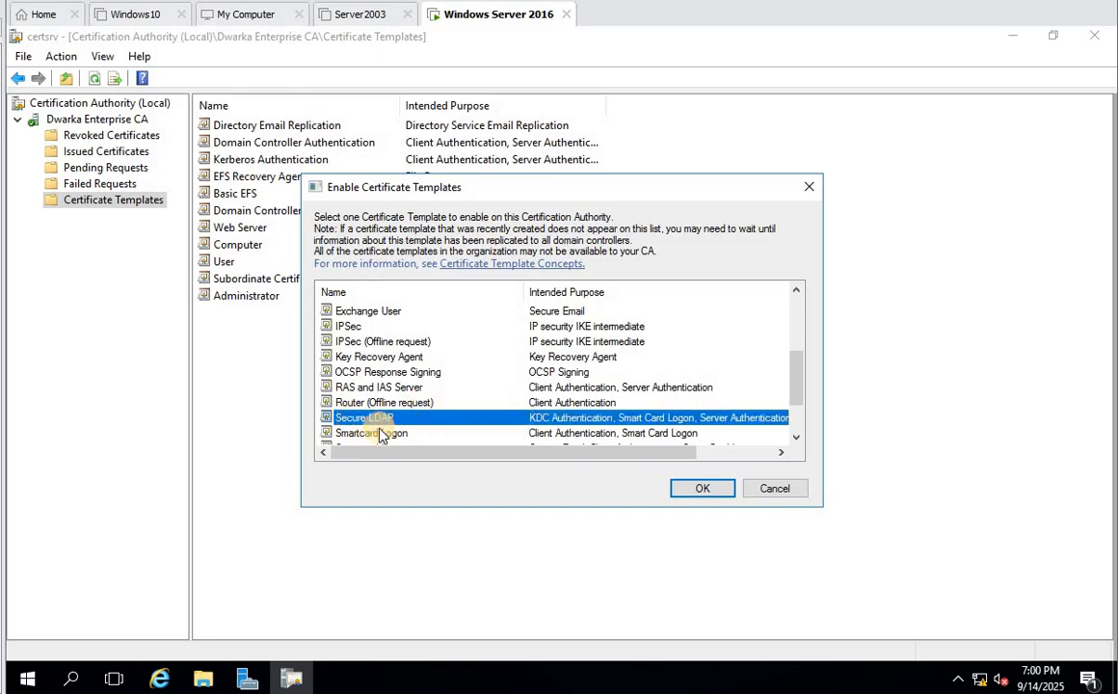
left_click_drag(584, 459, 738, 460)
left_click_drag(554, 457, 474, 457)
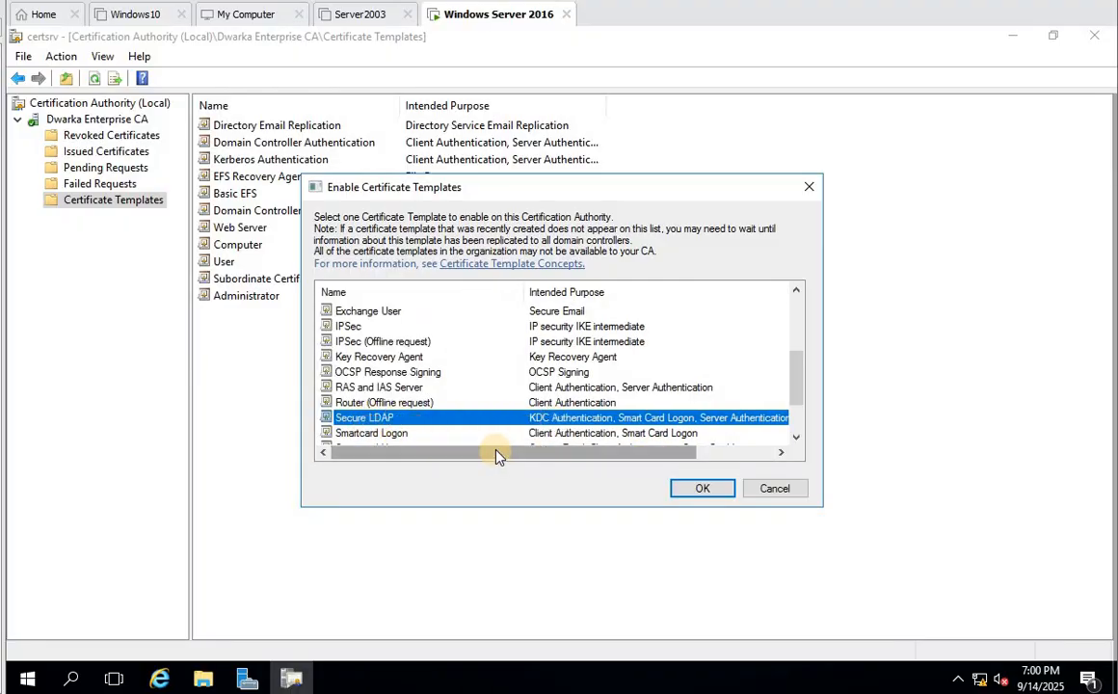
left_click_drag(499, 453, 560, 460)
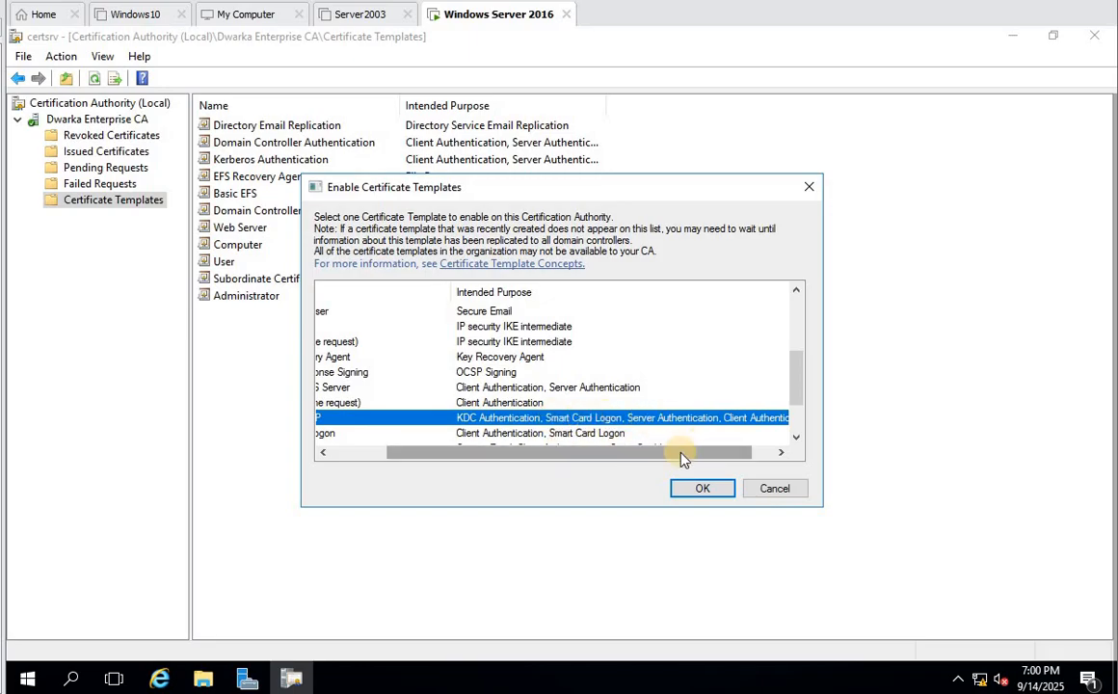
left_click_drag(728, 463, 526, 453)
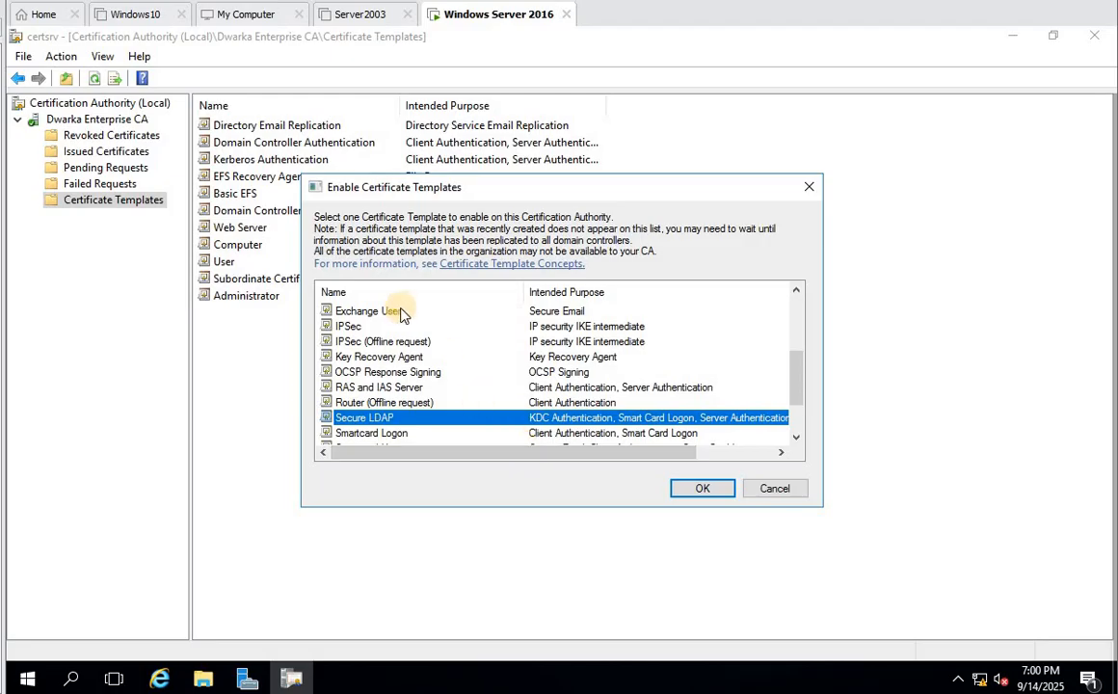
left_click(689, 493)
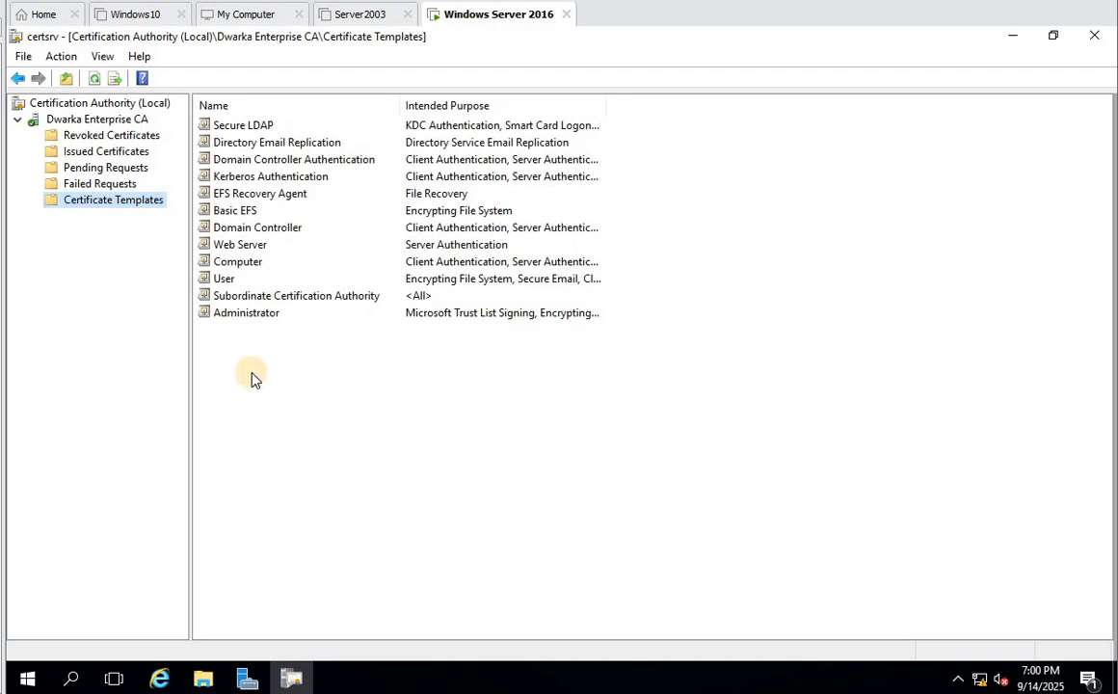
- Check that Secure LDAP is now listed among the issued templates, then close certsrv
left_click(249, 127)
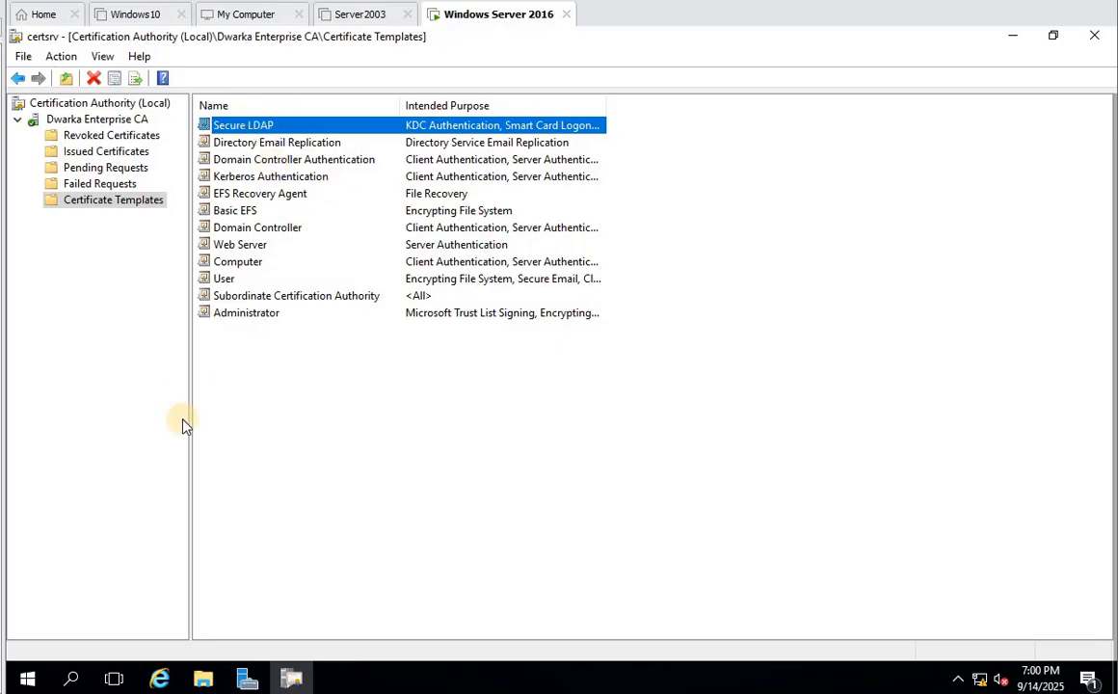
left_click(512, 416)
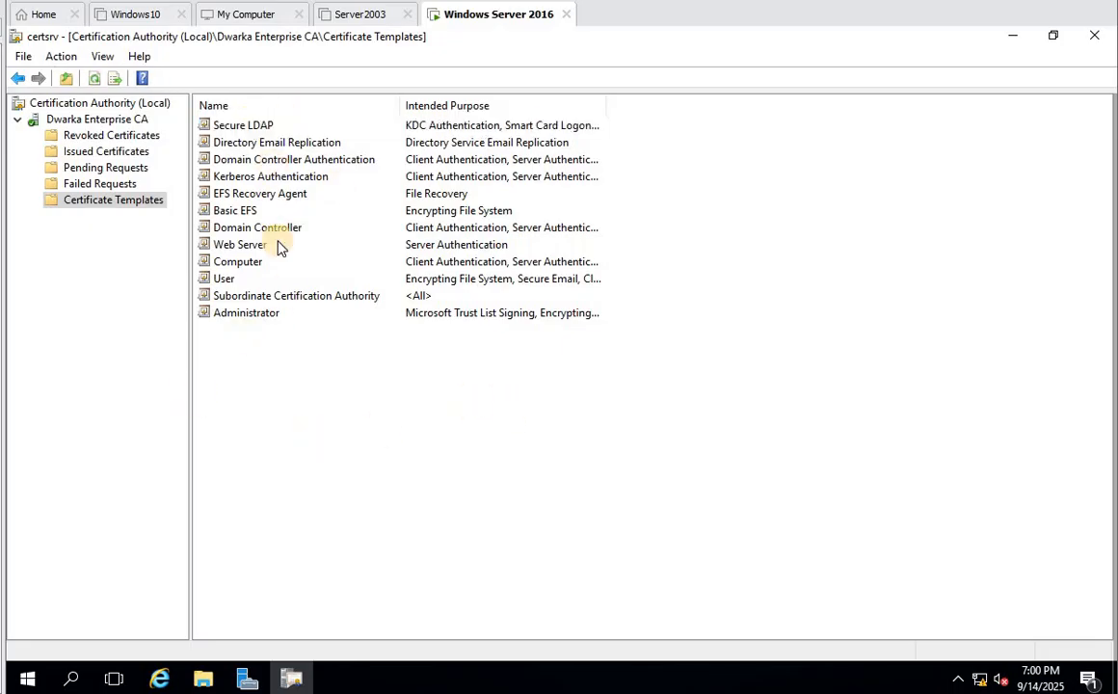
left_click(236, 128)
right_click(237, 126)
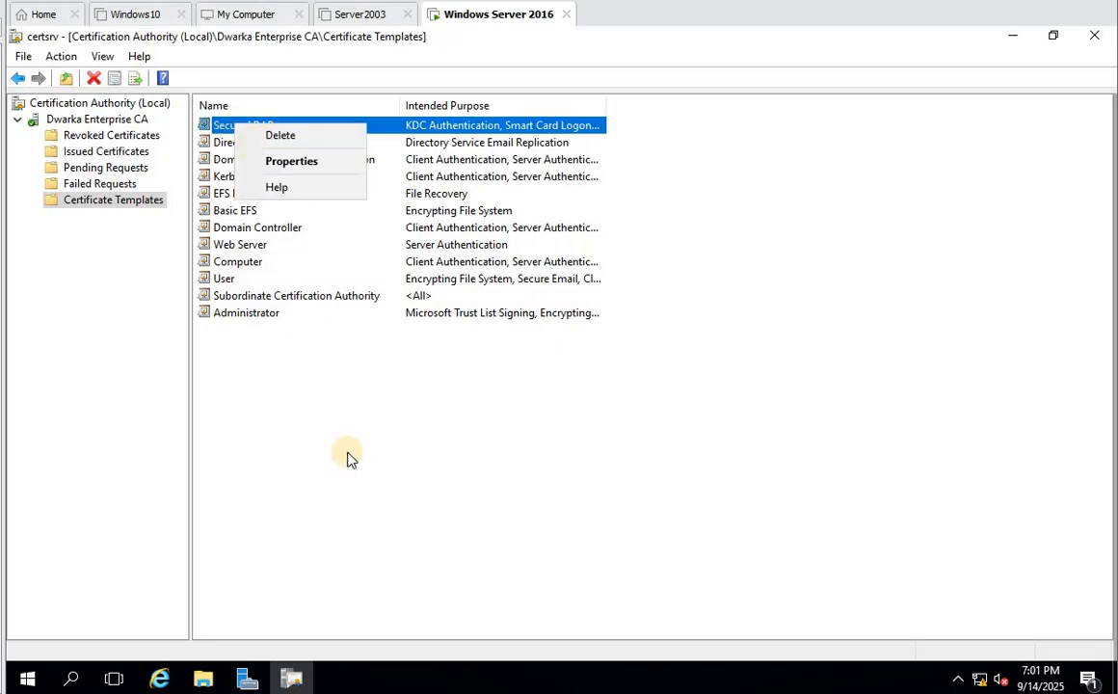
left_click(434, 550)
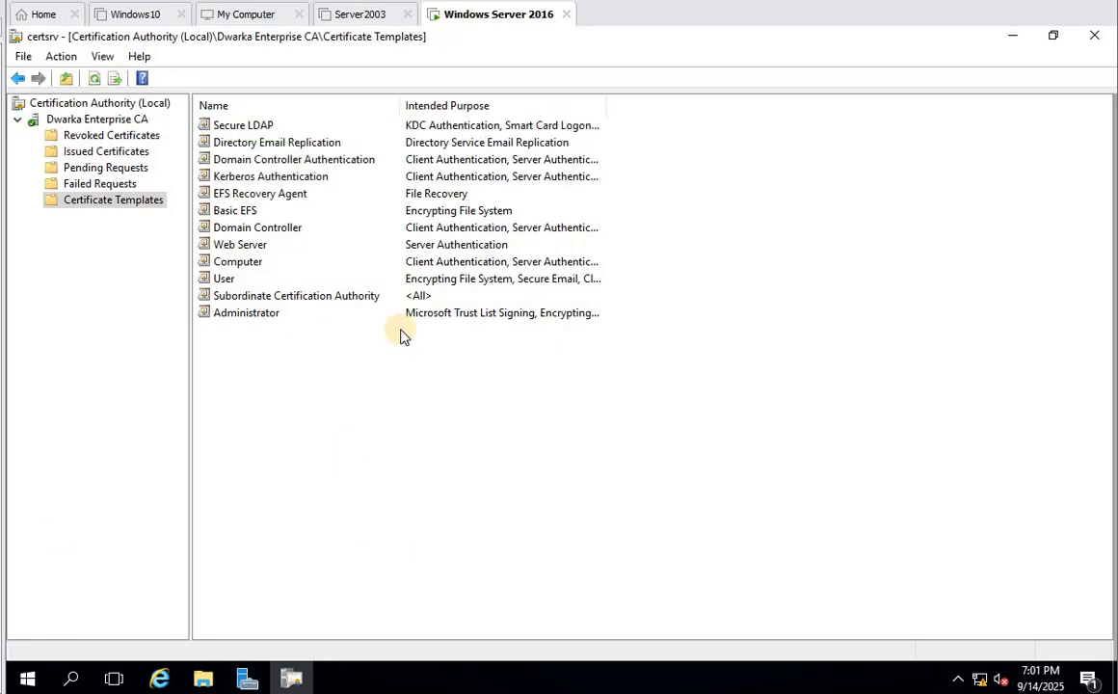
left_click(1094, 35)
- Run mmc from the Run prompt with administrator elevation
right_click(29, 674)
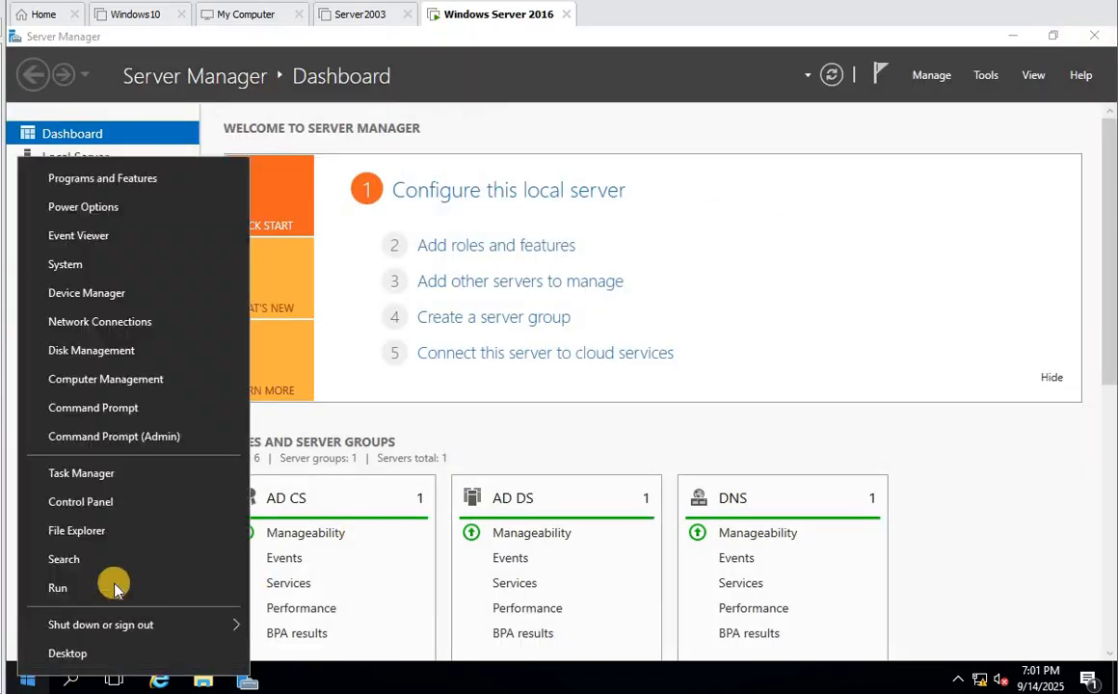
left_click(115, 592)
type("mmc")
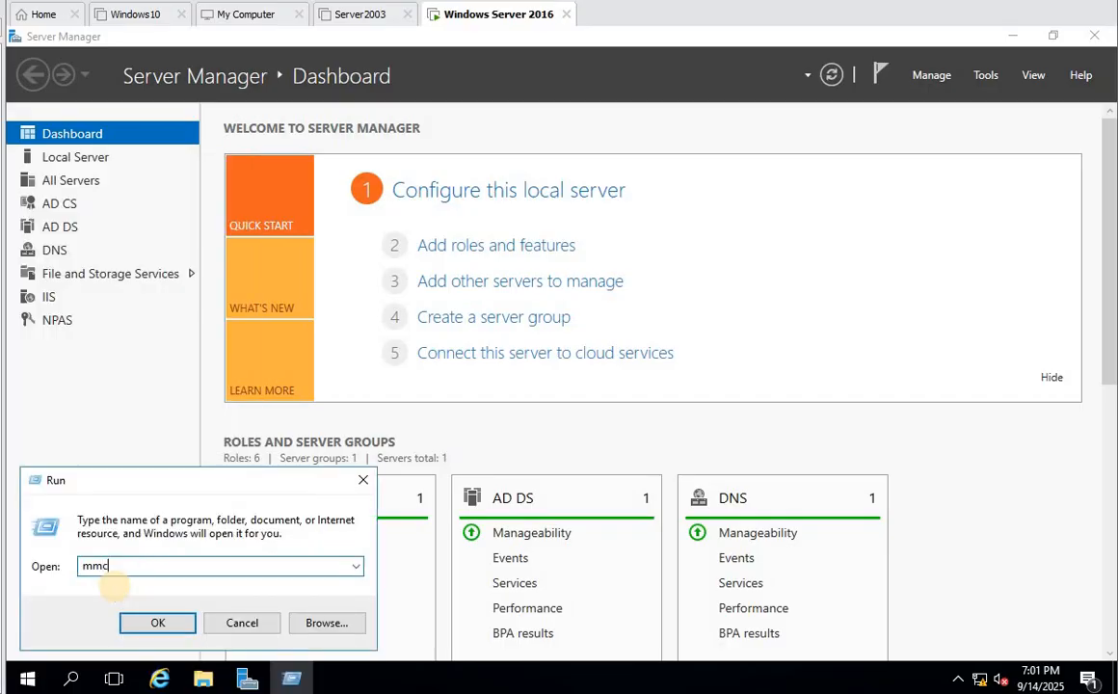
key("Return")
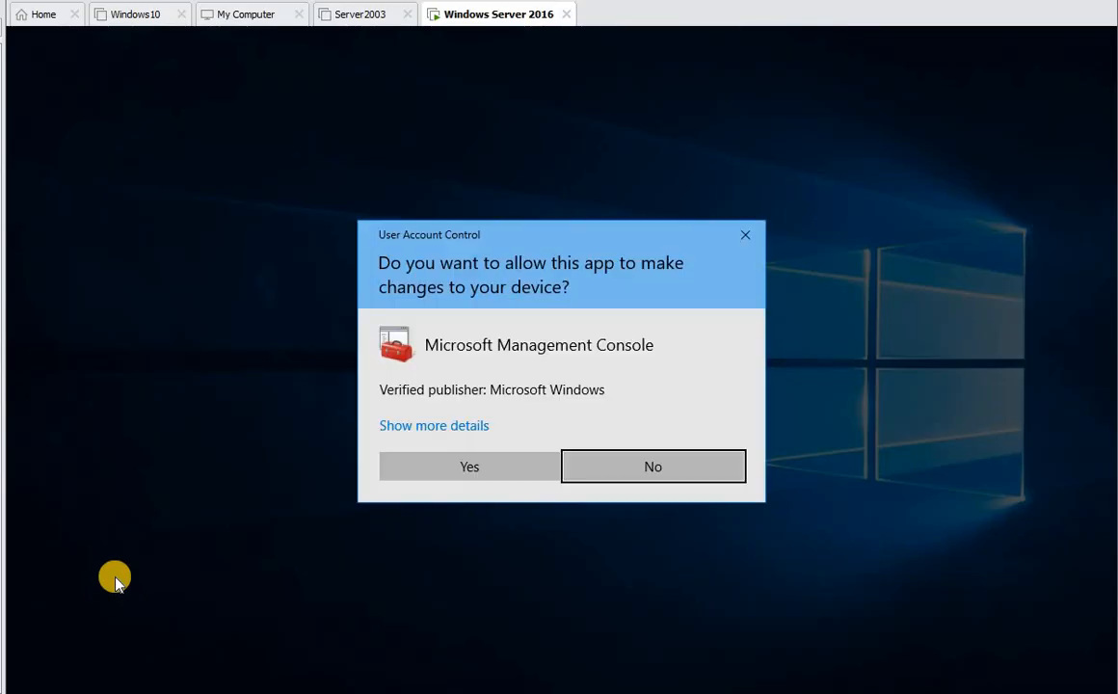
left_click(507, 463)
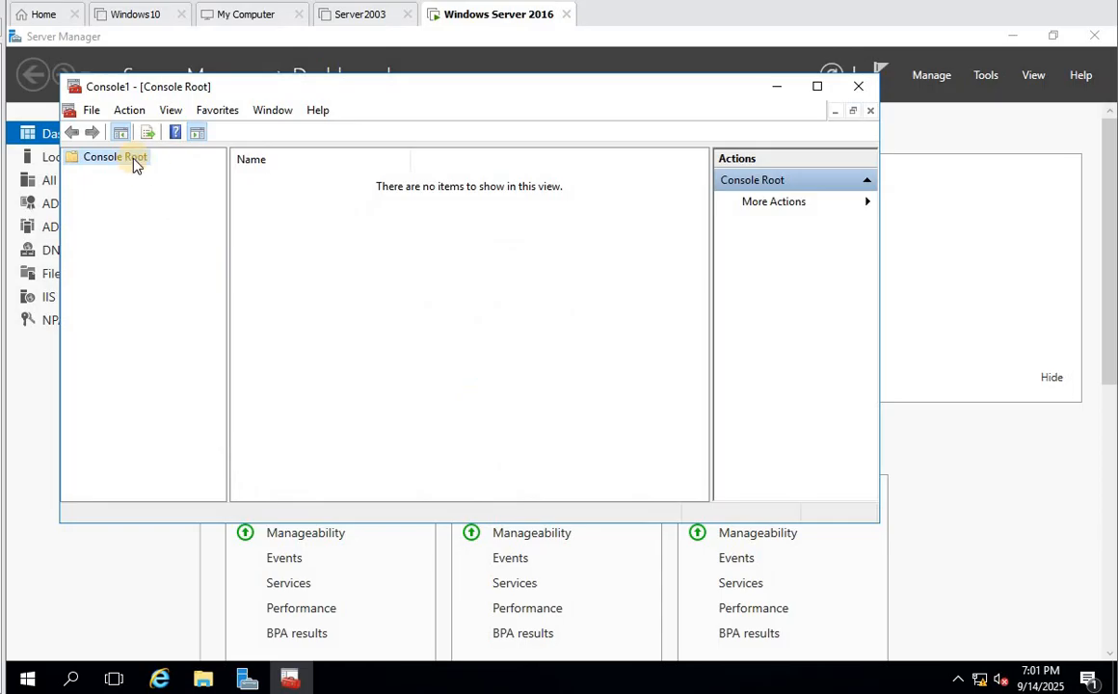
- Add the Certificates snap-in for the local computer account and expand its stores
left_click(91, 110)
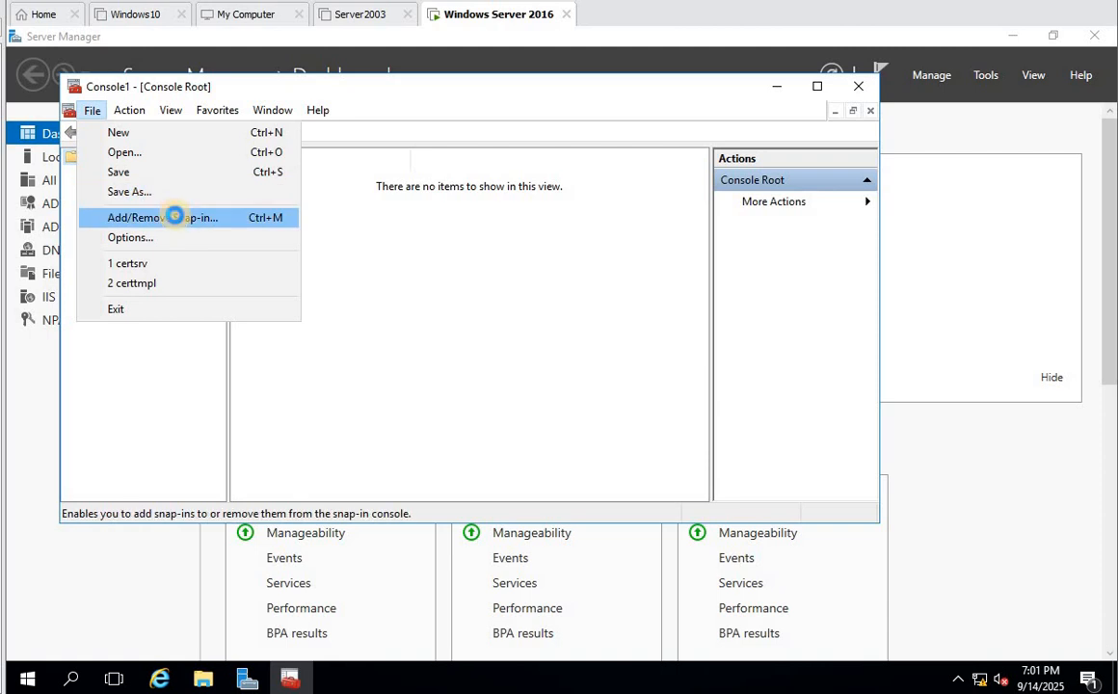
left_click(174, 218)
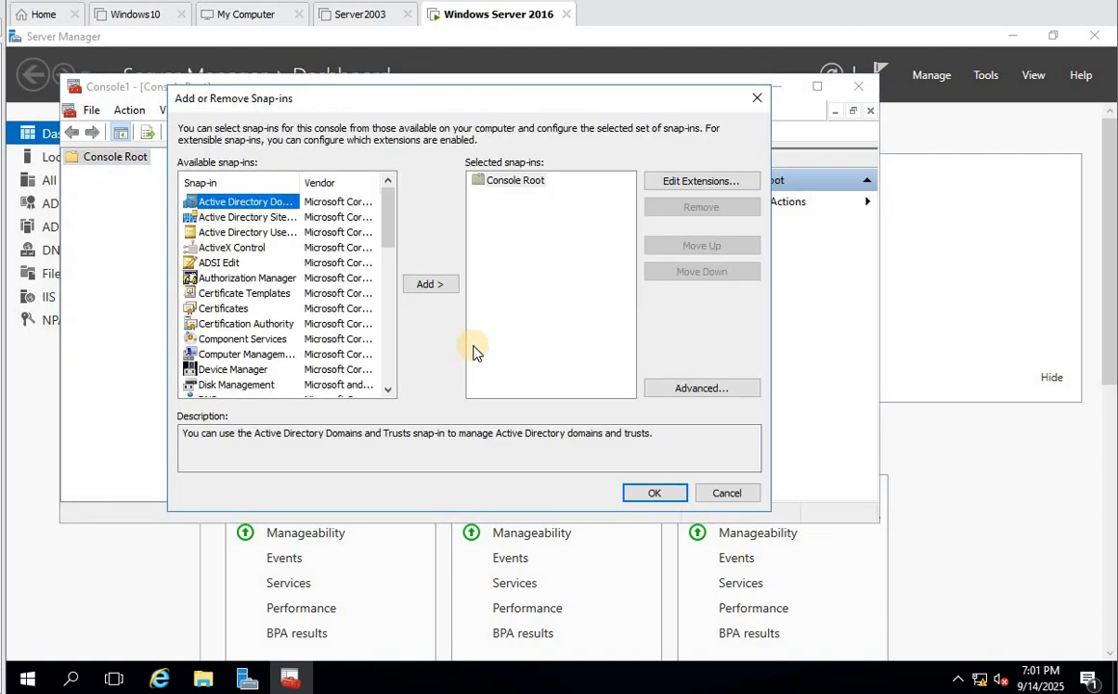
left_click(230, 308)
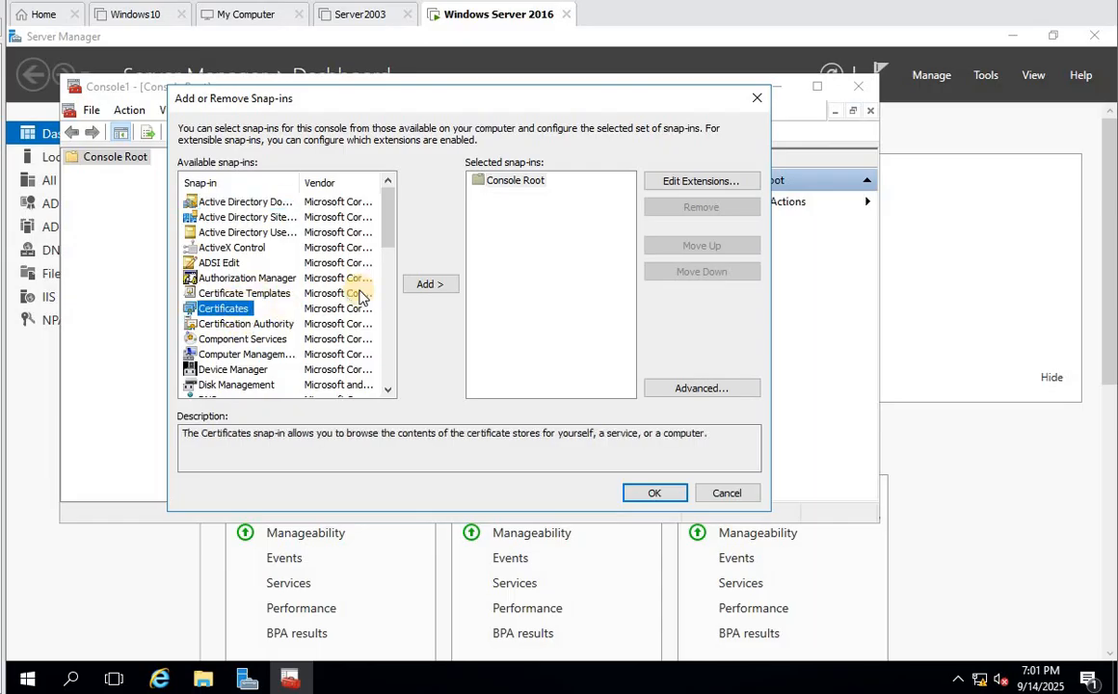
left_click(428, 284)
left_click(231, 211)
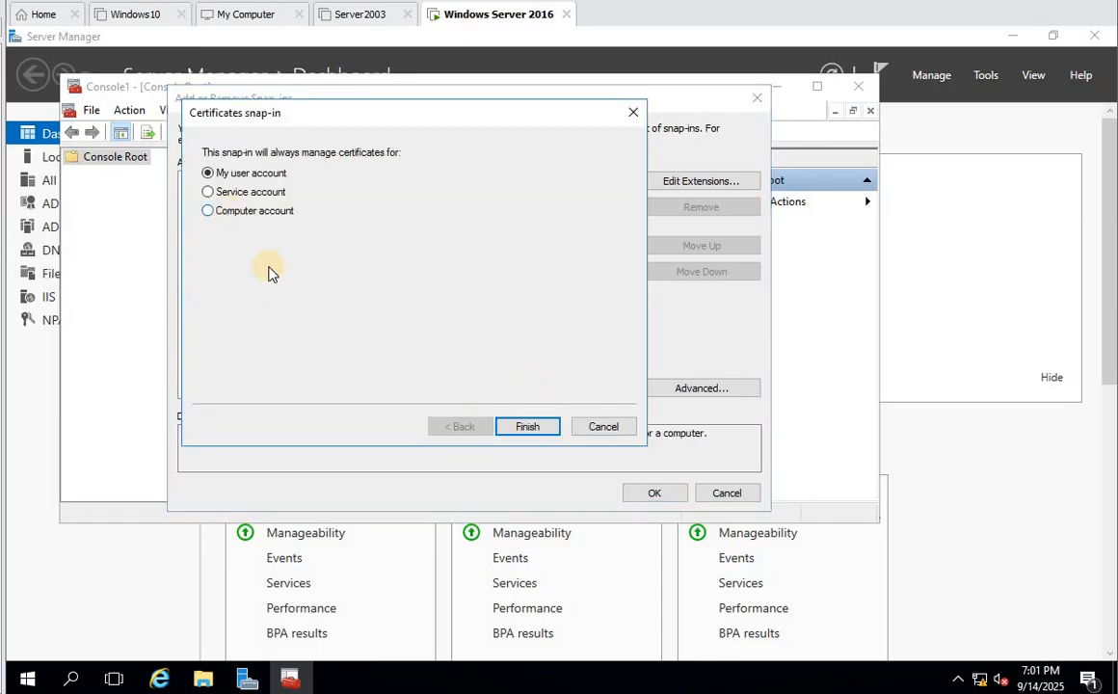
left_click(528, 428)
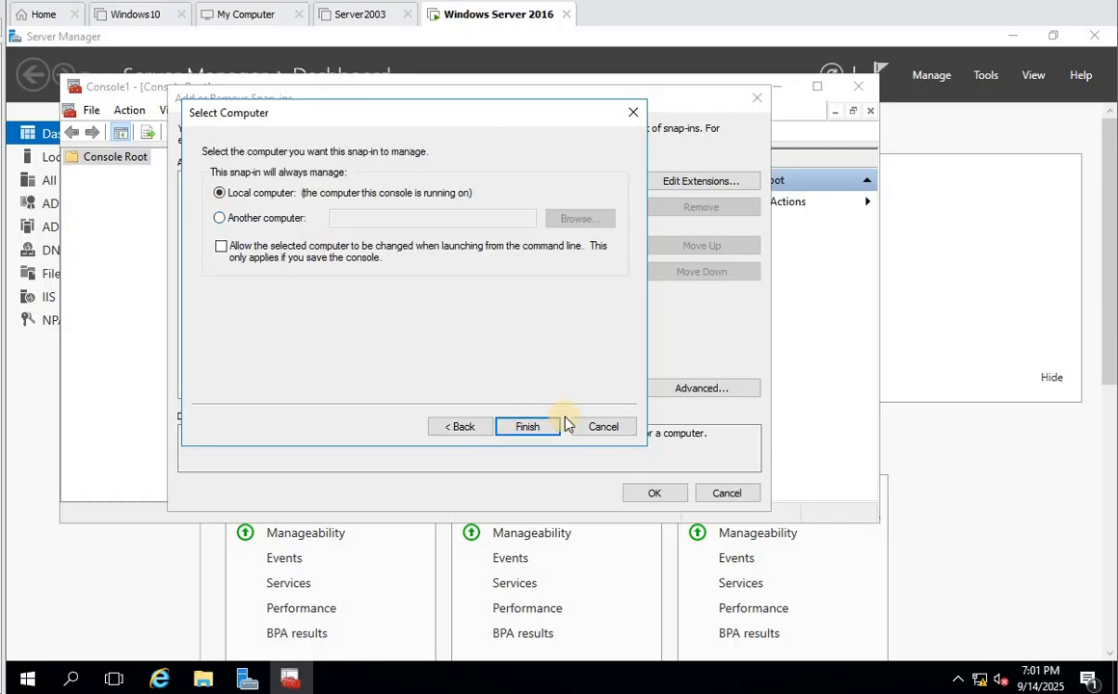
left_click(533, 428)
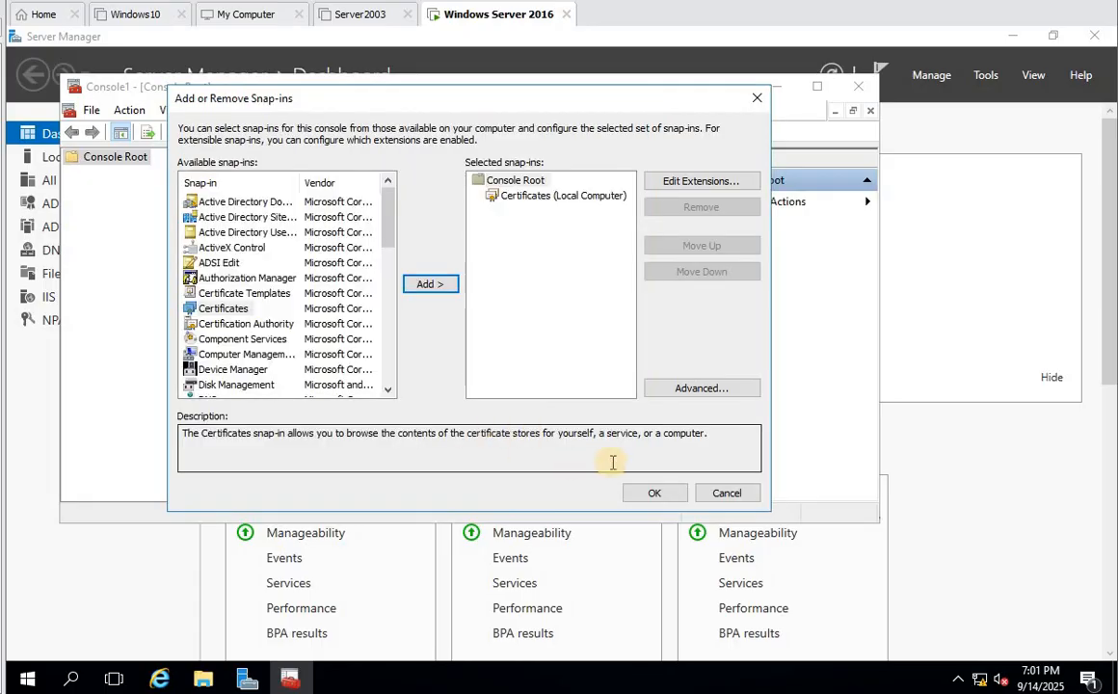
left_click(654, 492)
double_click(164, 175)
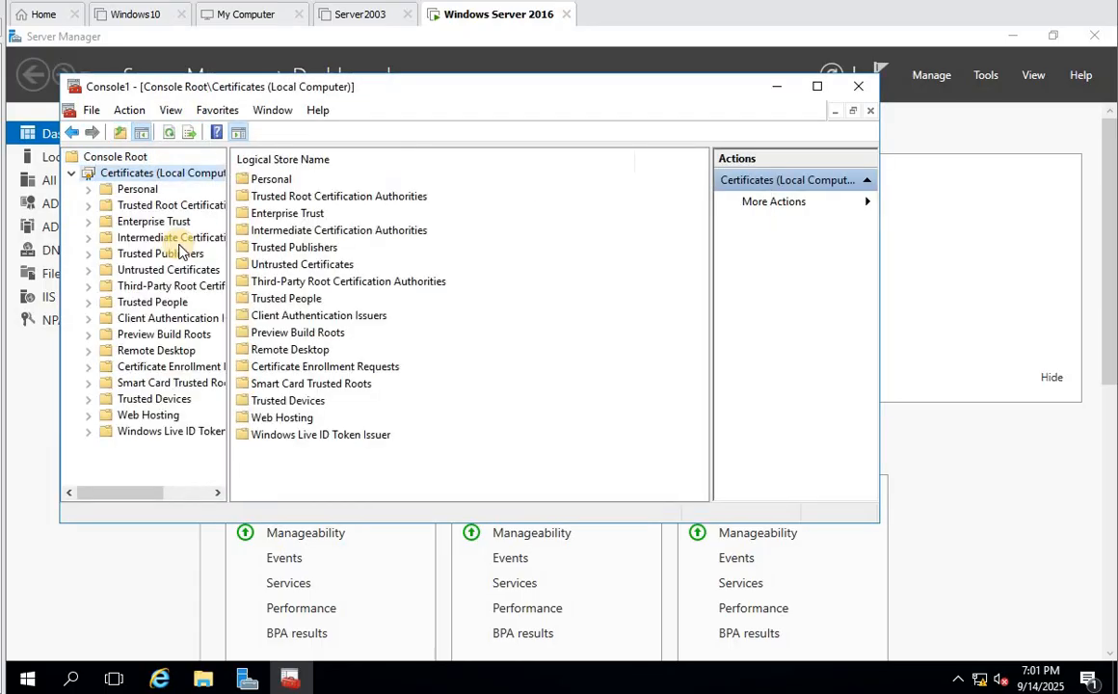
- From the Personal certificates store, start All Tasks > Request New Certificate
double_click(140, 191)
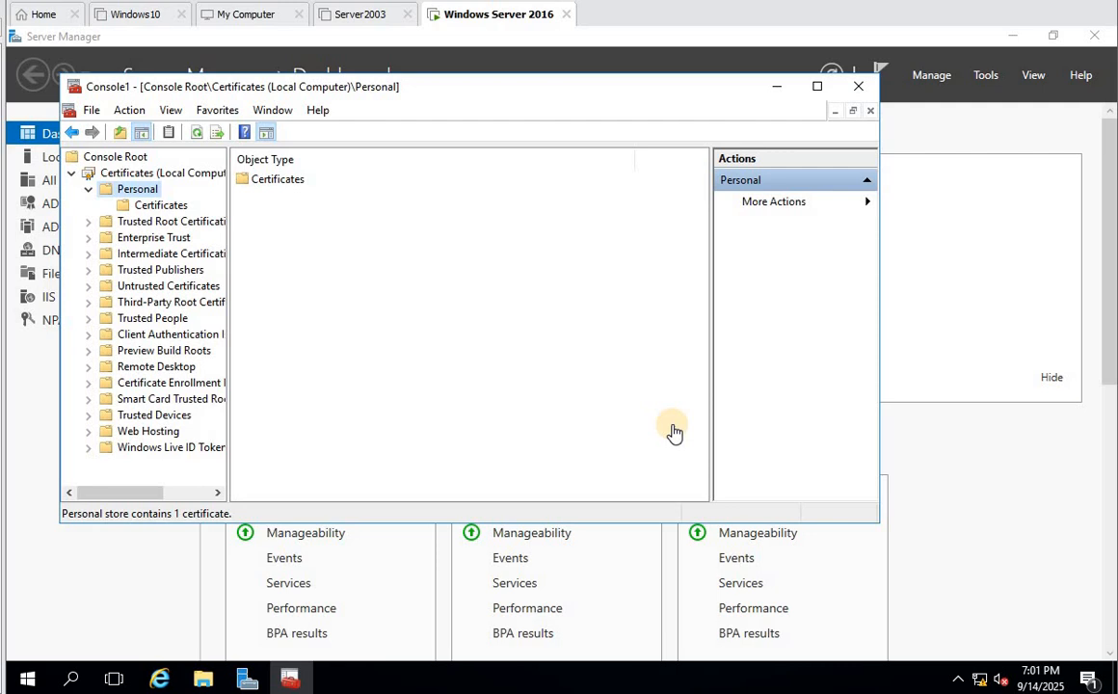
left_click(143, 202)
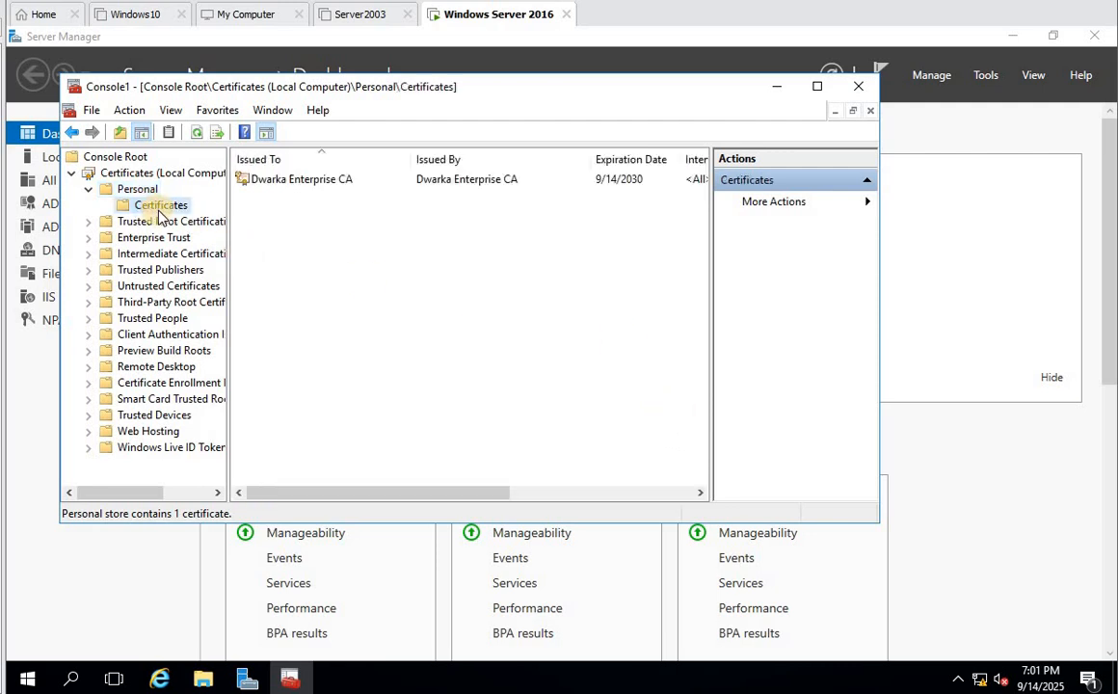
right_click(294, 225)
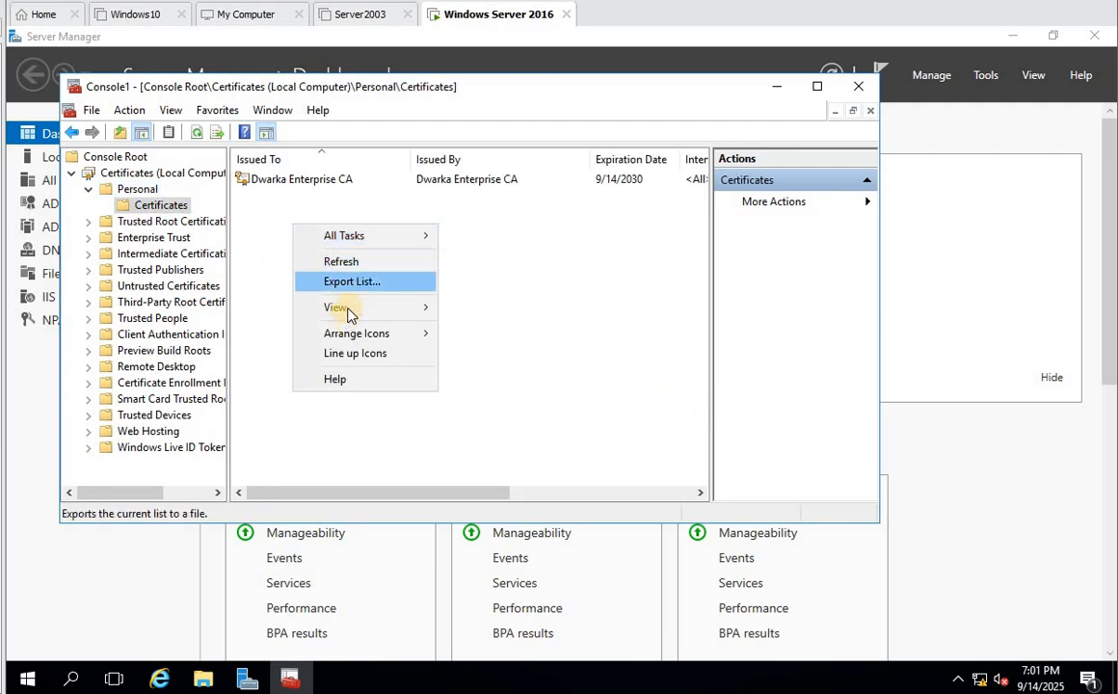
mouse_move(357, 237)
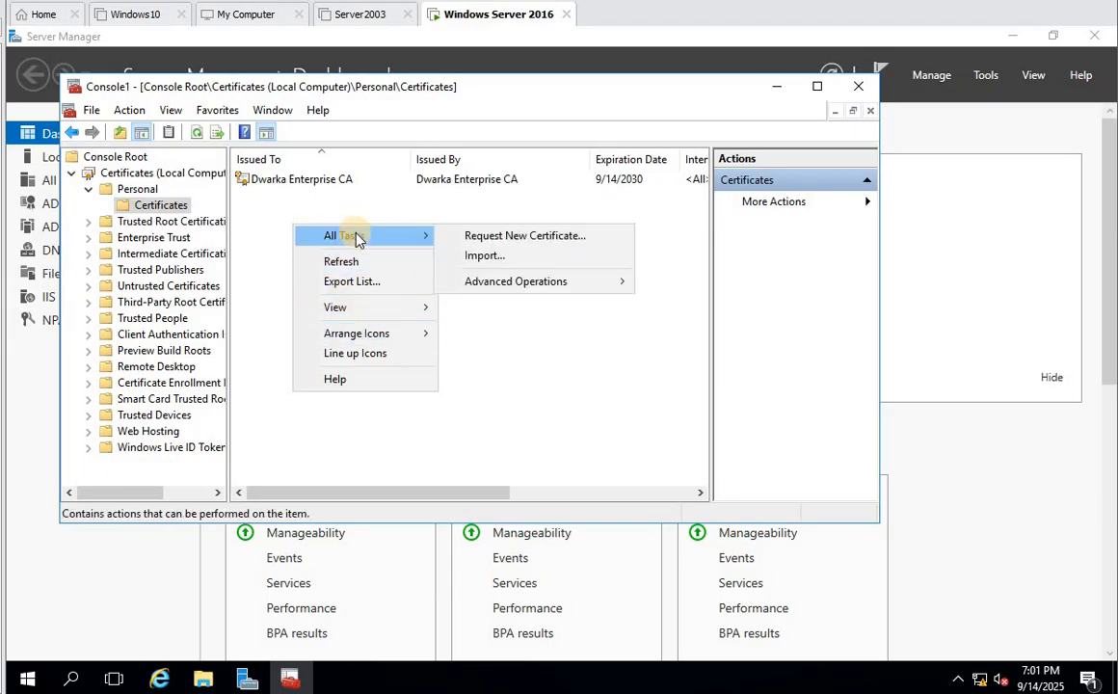
left_click(533, 244)
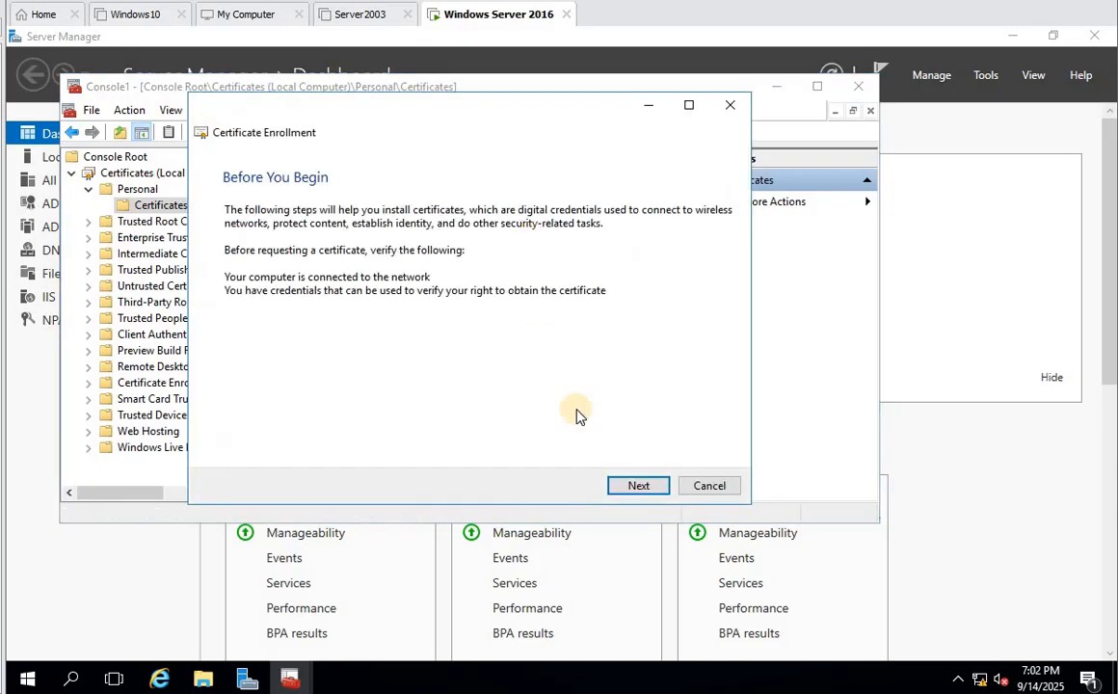
- Under Active Directory Enrollment Policy, tick Secure LDAP and open its certificate Properties
left_click(627, 489)
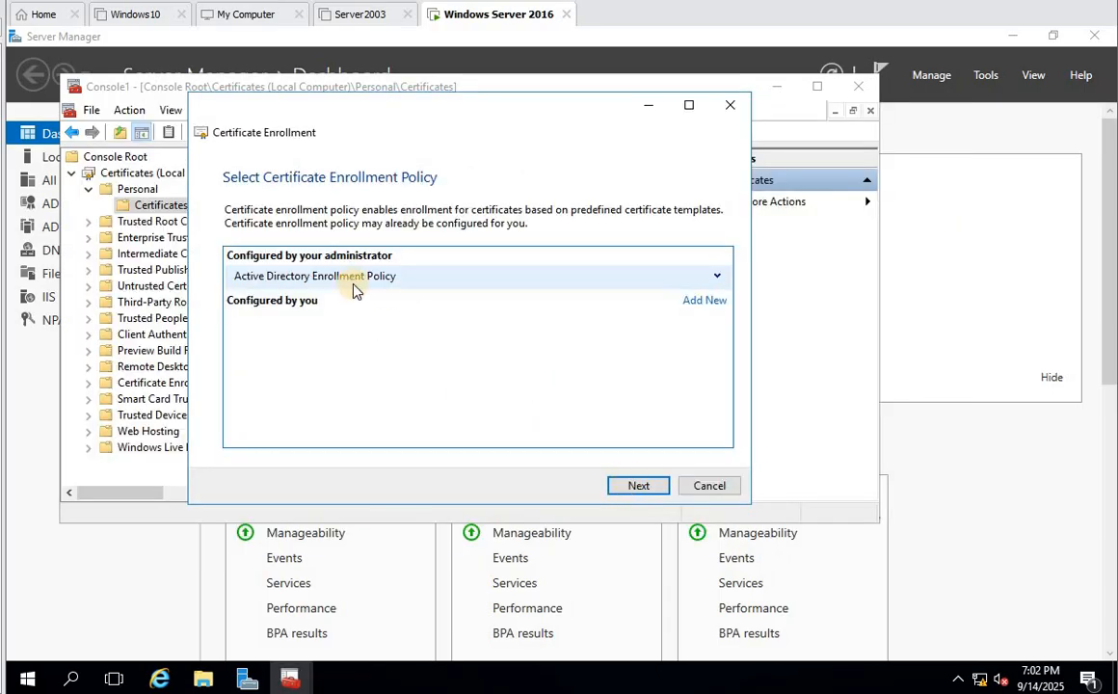
left_click(640, 487)
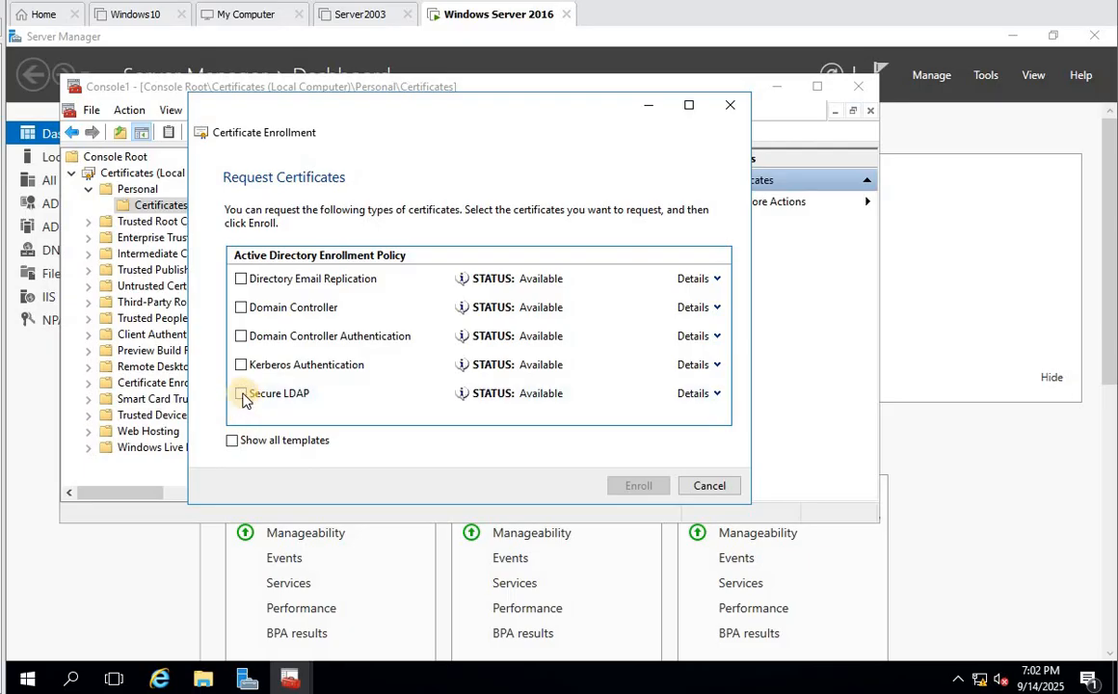
left_click(241, 394)
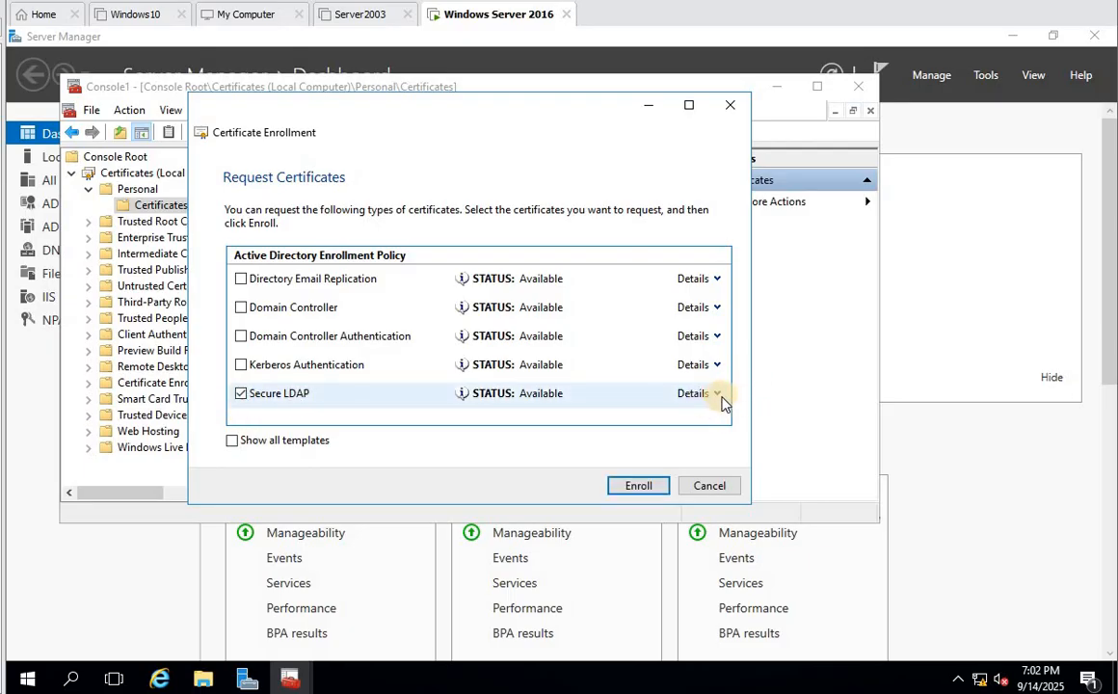
left_click(702, 395)
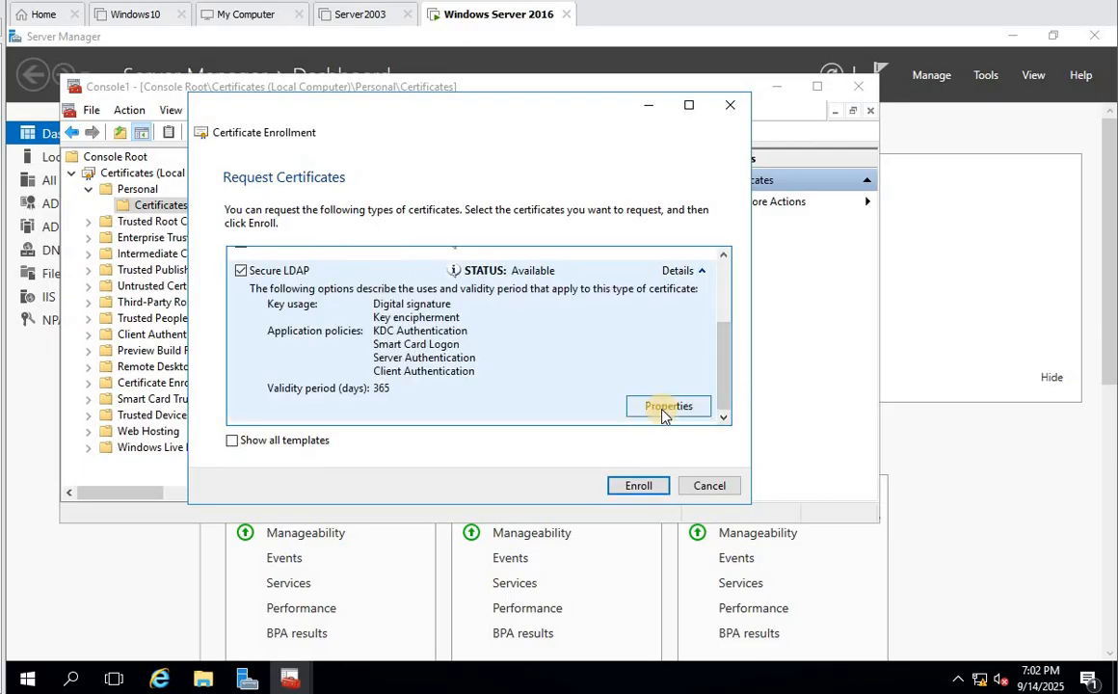
left_click(672, 407)
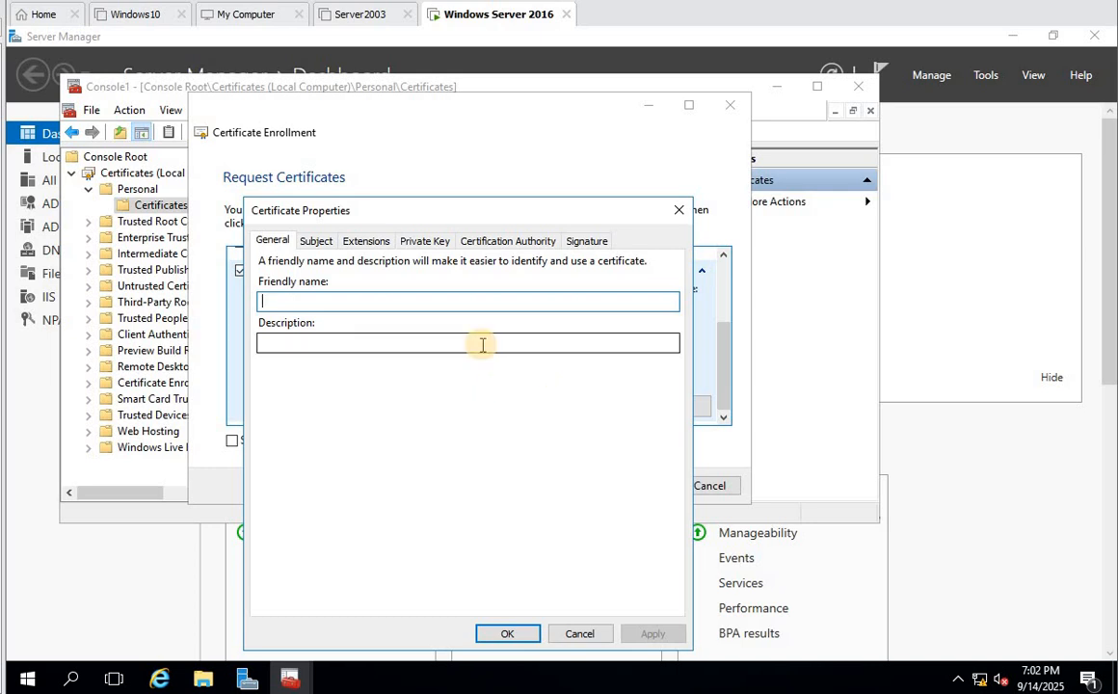
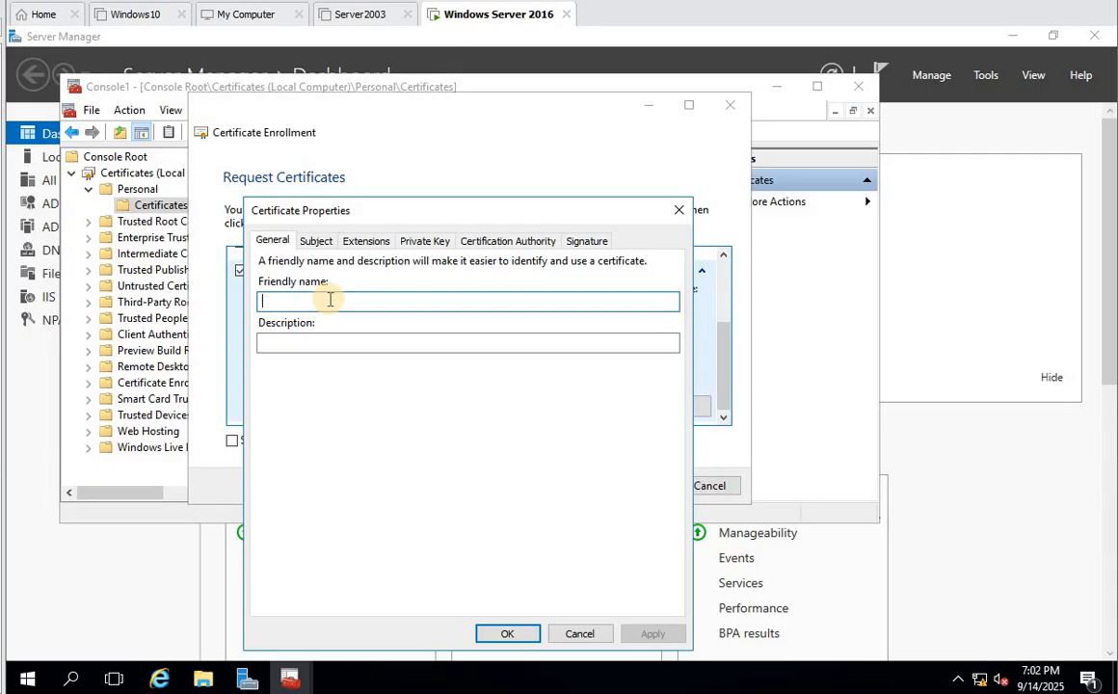
- Review the Secure LDAP certificate property tabs, then cancel without changes
left_click(315, 241)
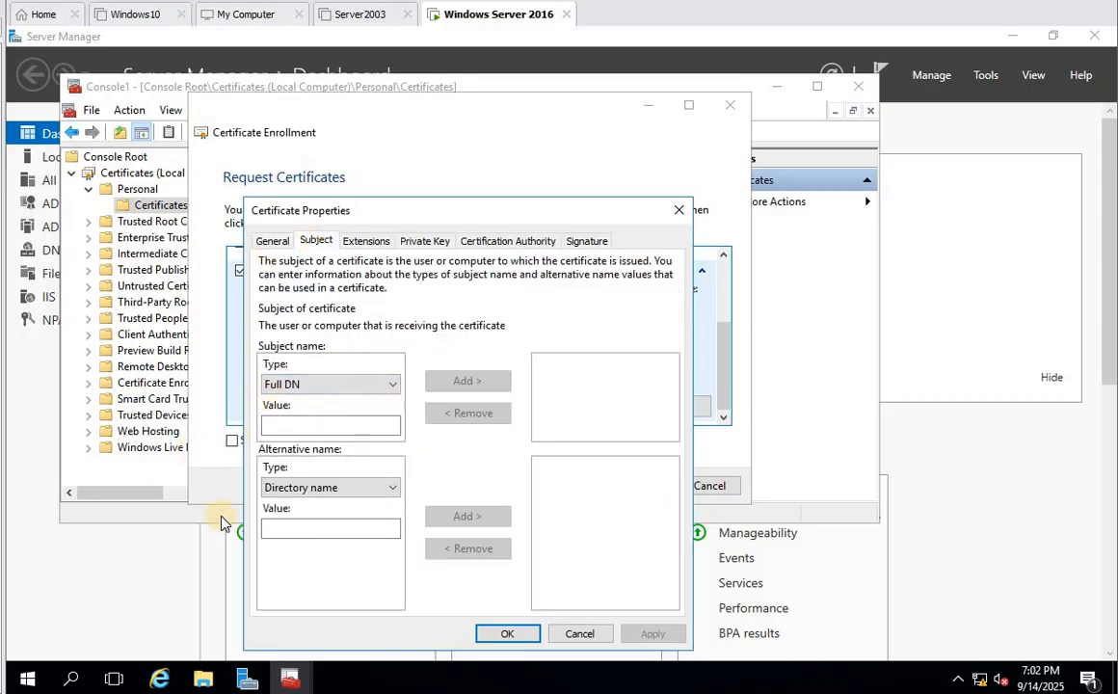
left_click(370, 243)
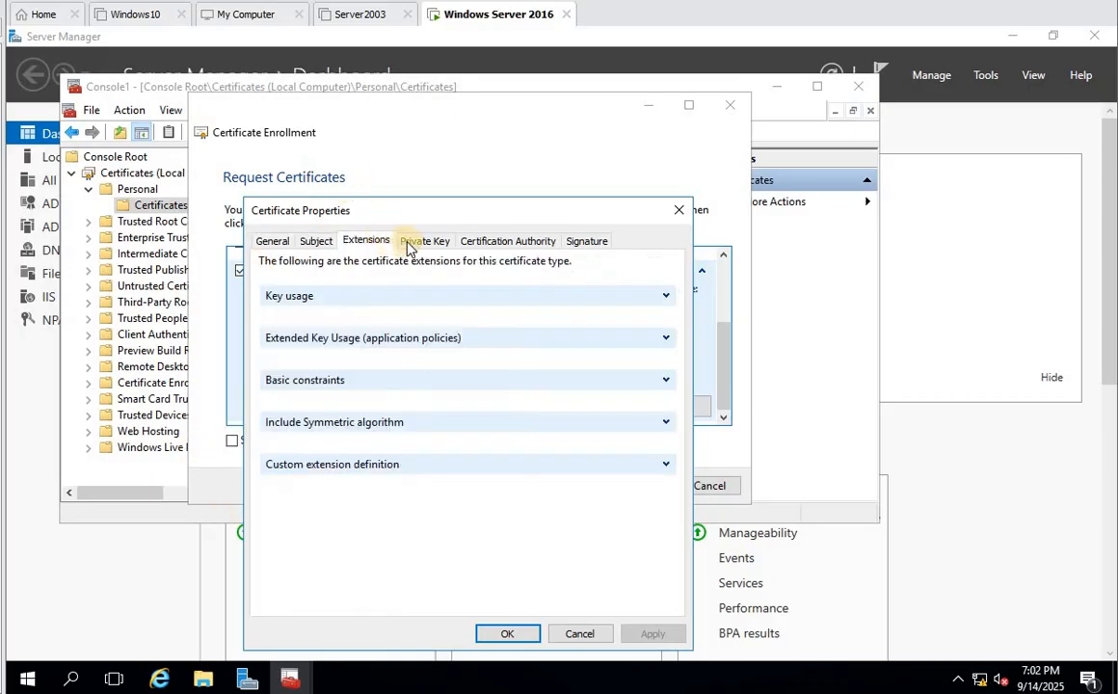
left_click(413, 244)
left_click(492, 243)
left_click(584, 242)
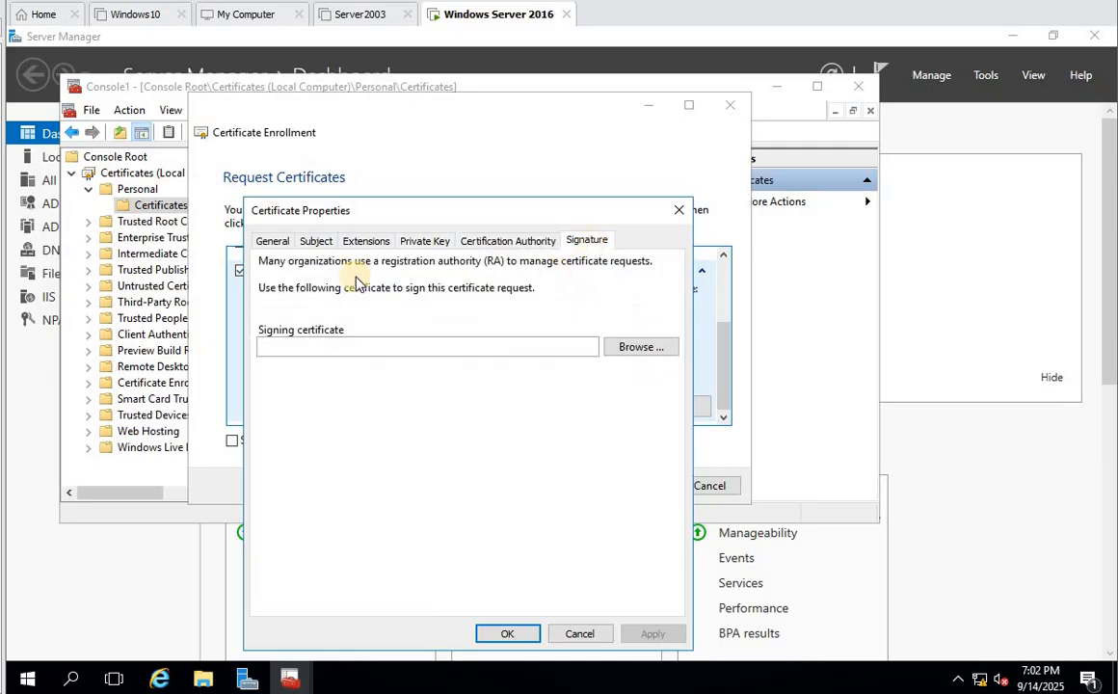
left_click(579, 634)
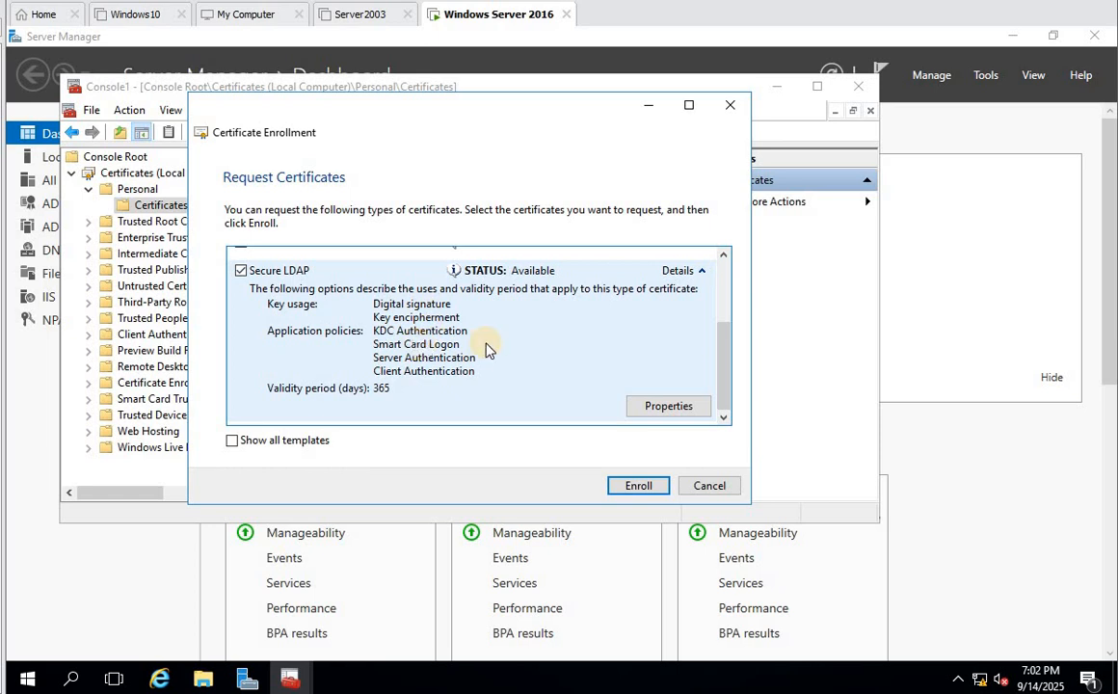
- Enroll the Secure LDAP certificate, refresh the Personal store and maximize the Certificates console
scroll(529, 399, "up", 1)
scroll(535, 404, "down", 1)
left_click(644, 486)
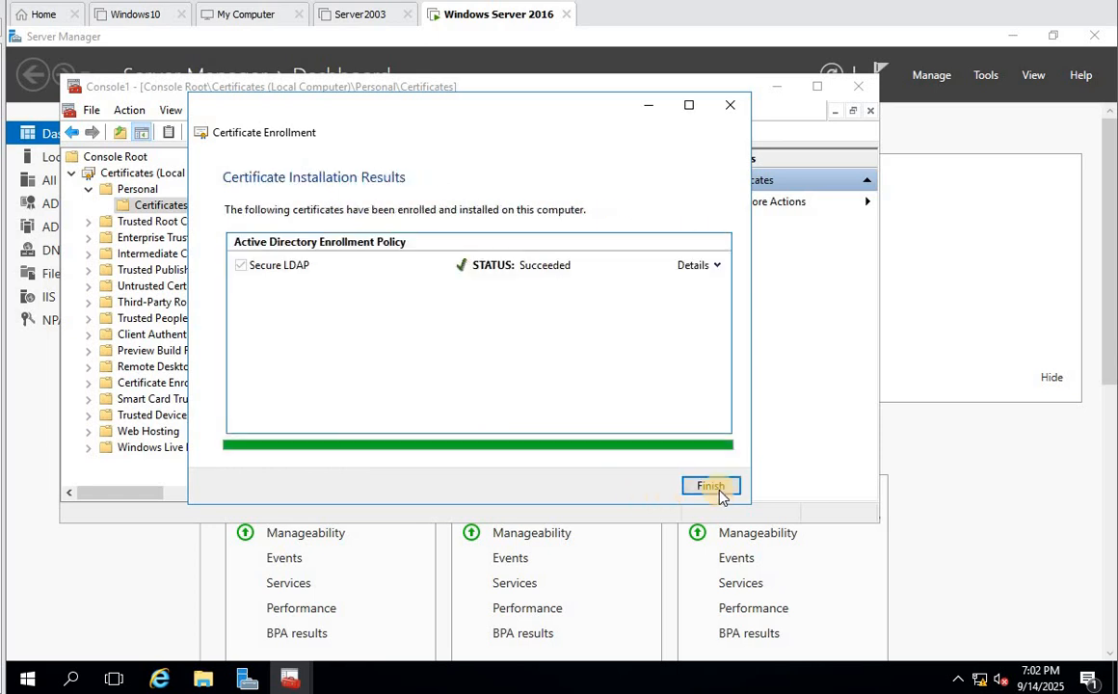
left_click(715, 488)
right_click(372, 306)
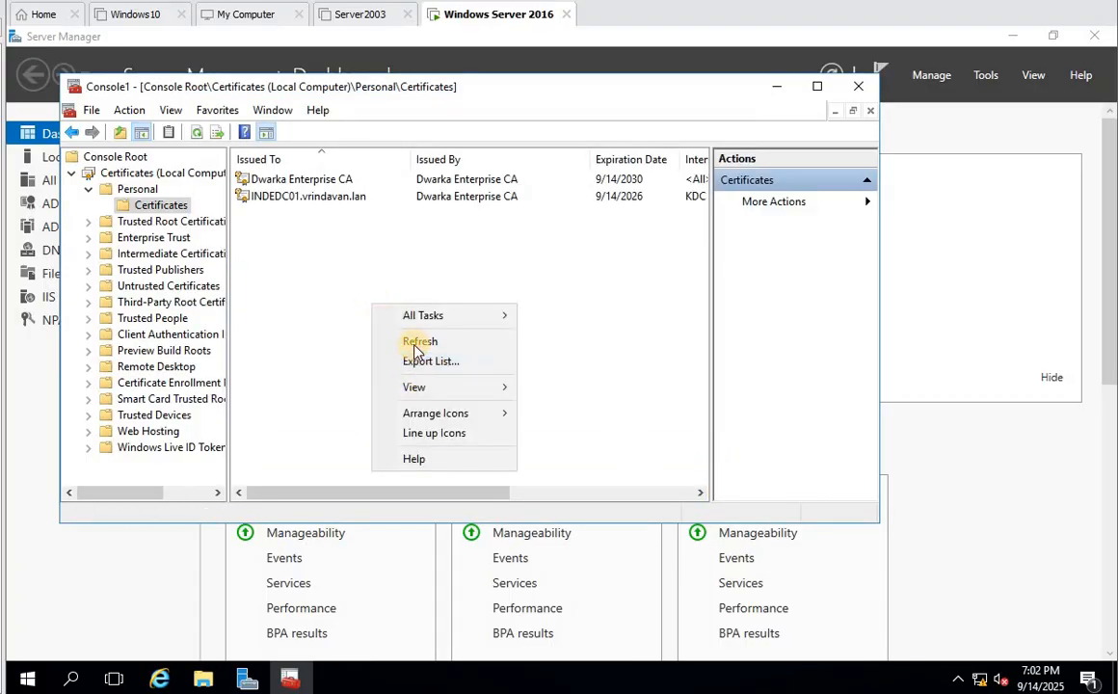
left_click(417, 342)
left_click(816, 86)
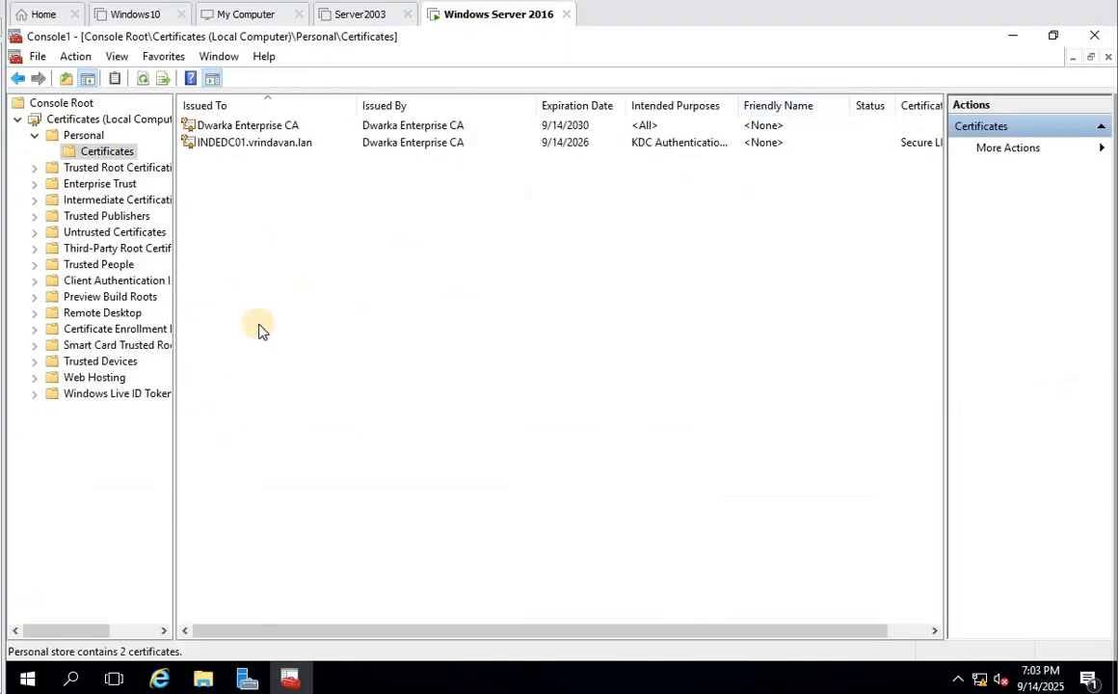
- Open the INDEDC01.vrindavan.lan certificate's Details and view its serial number and sha256RSA signature algorithm
double_click(263, 143)
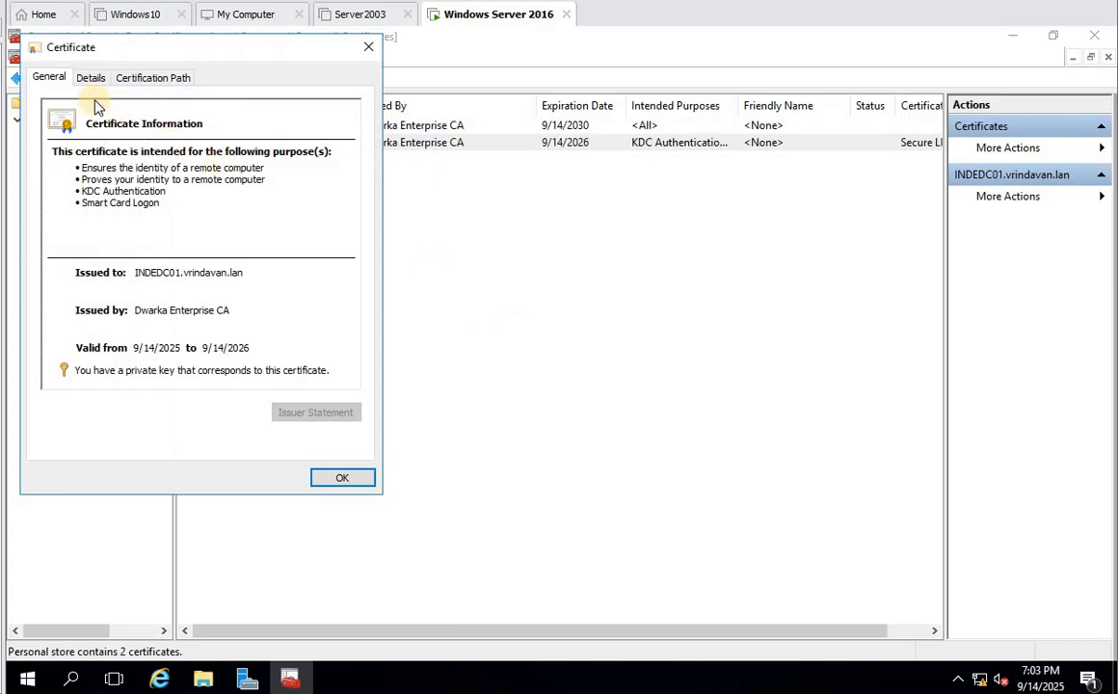
left_click(92, 78)
left_click(231, 177)
scroll(292, 205, "down", 1)
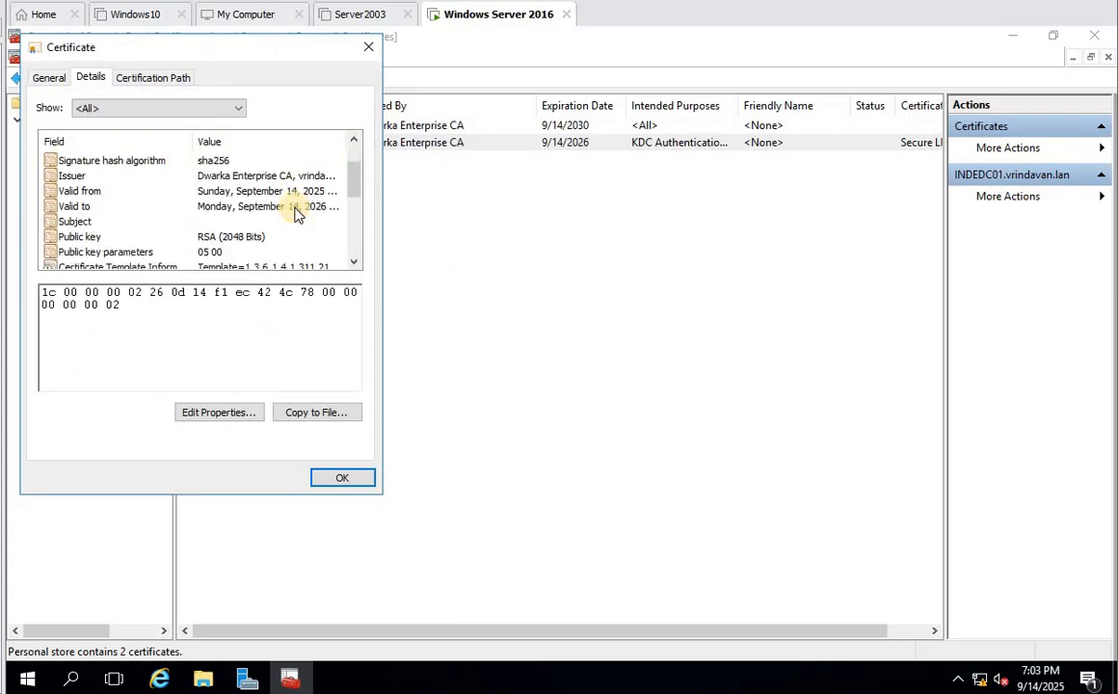
scroll(296, 213, "up", 1)
scroll(295, 214, "down", 3)
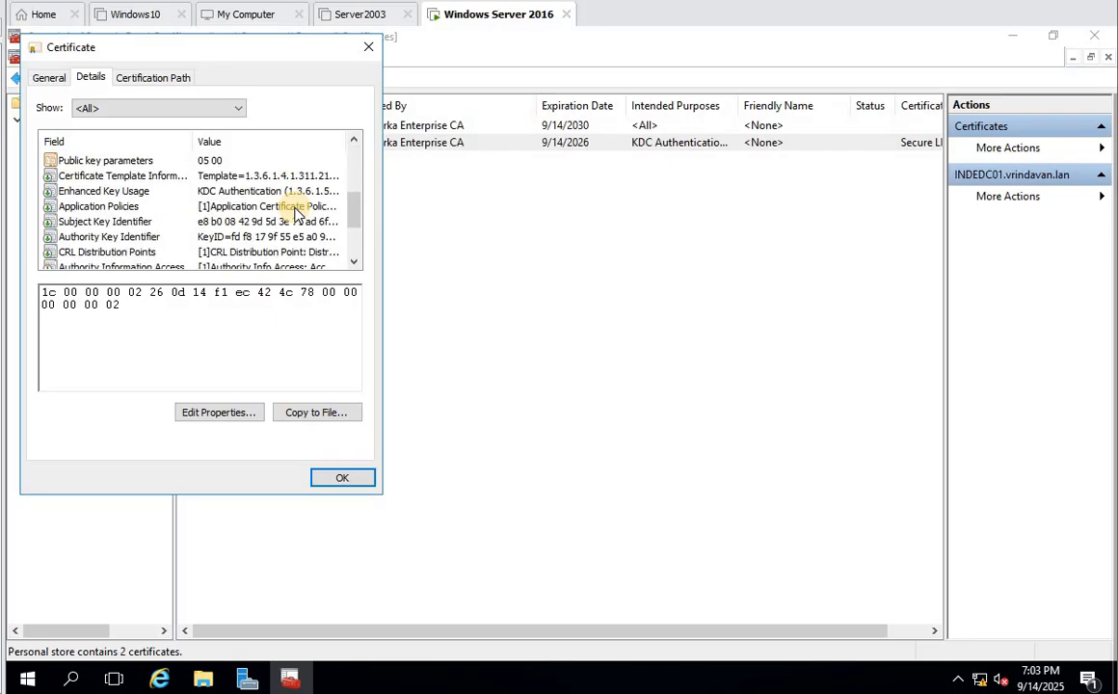
scroll(294, 206, "down", 2)
scroll(294, 206, "up", 5)
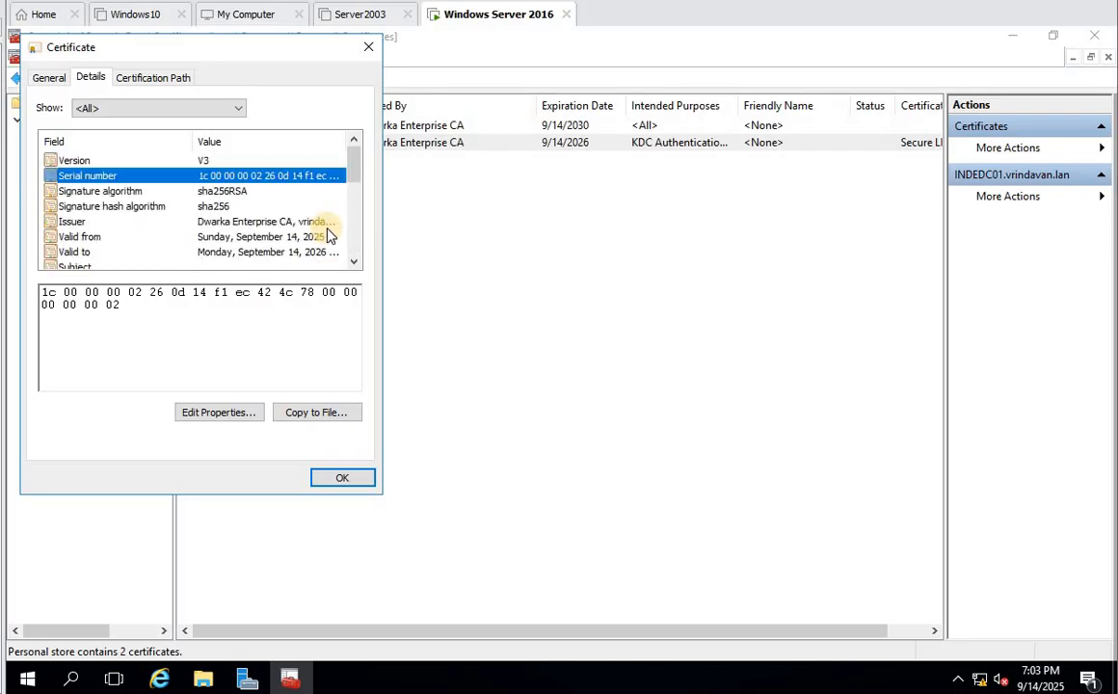
left_click(222, 192)
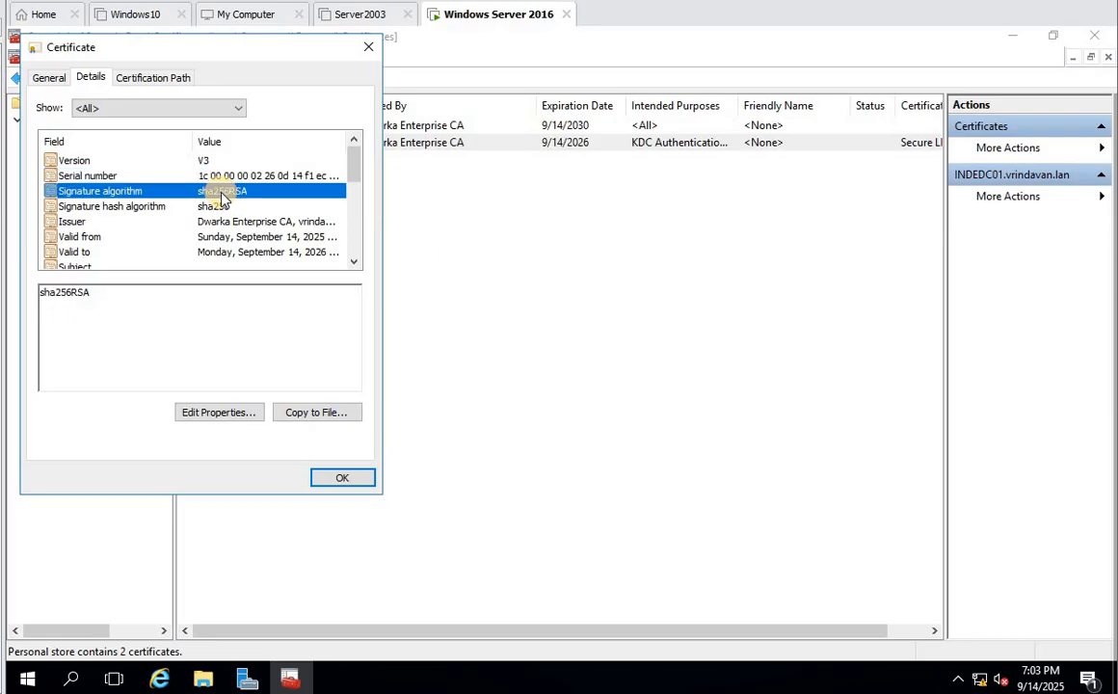
- Step through issuer, subject, template, Enhanced Key Usage and the remaining fields to the thumbprint
key("Down")
key("Down")
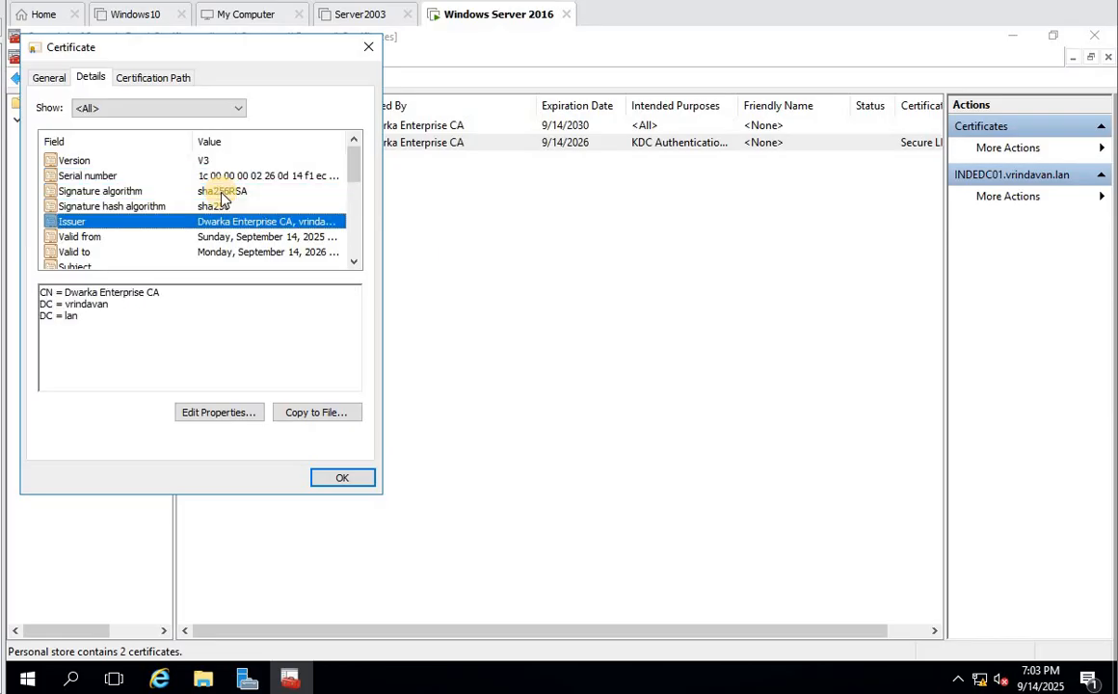
key("Down")
key("Down")
key("Down")
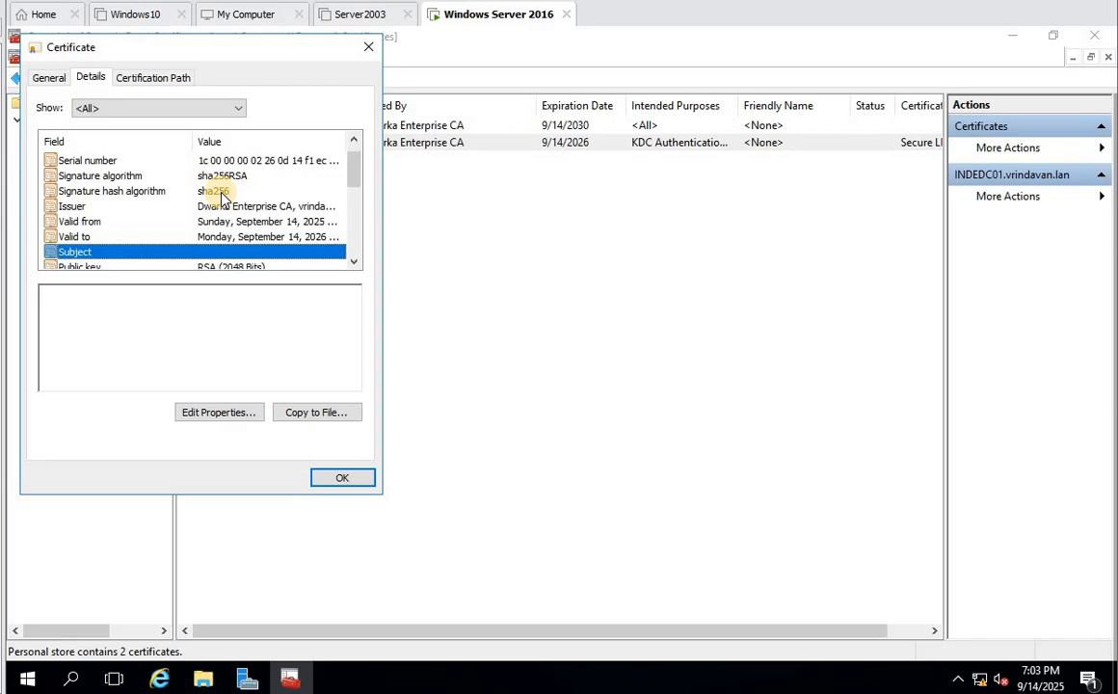
key("Down")
key("Down")
key("Down")
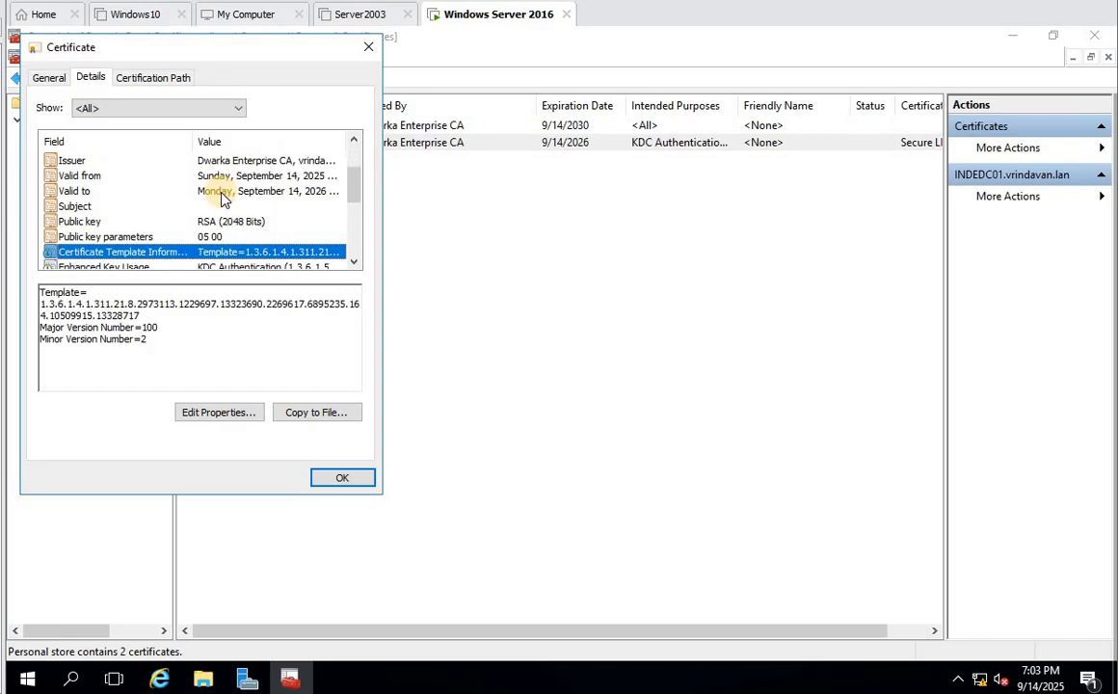
key("Down")
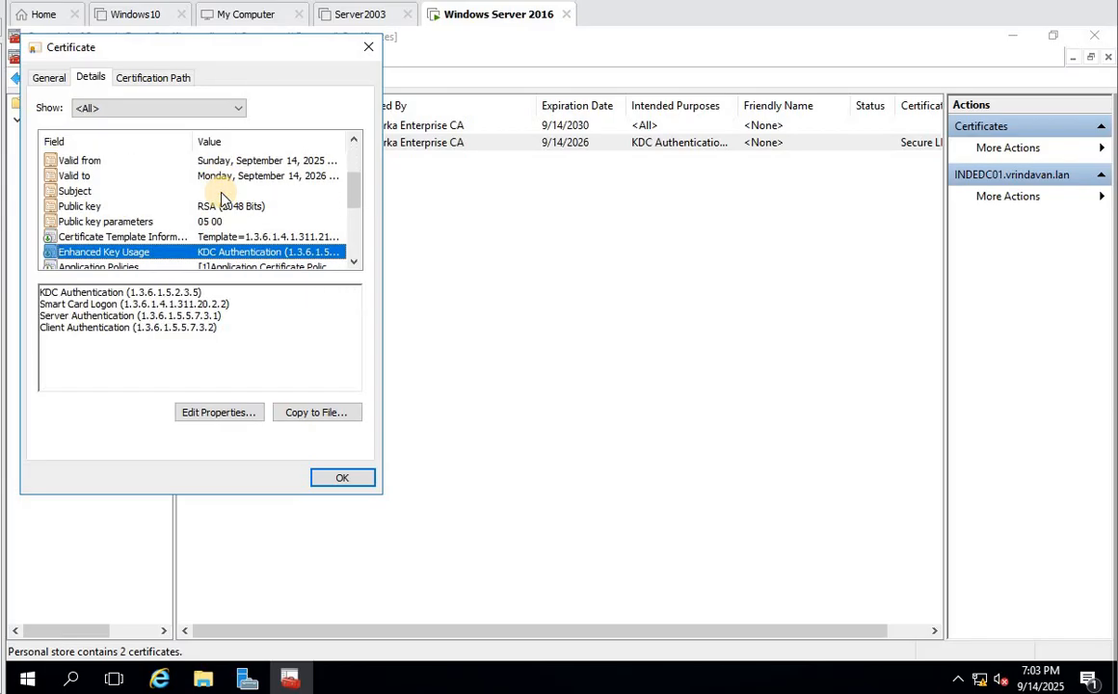
key("Down")
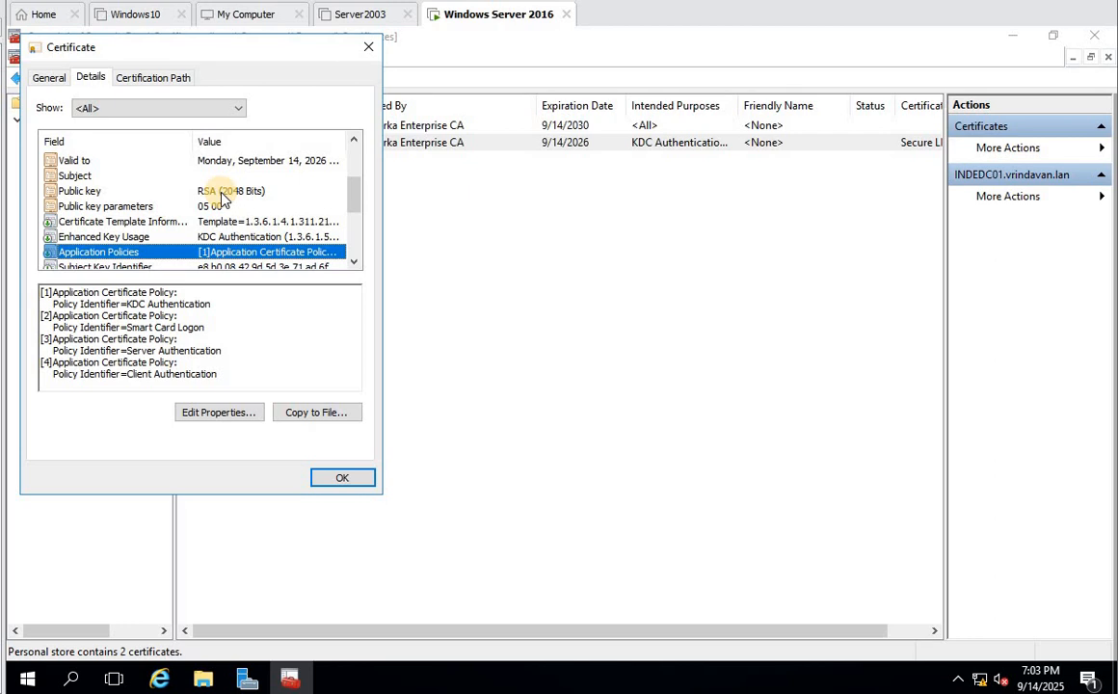
key("Up")
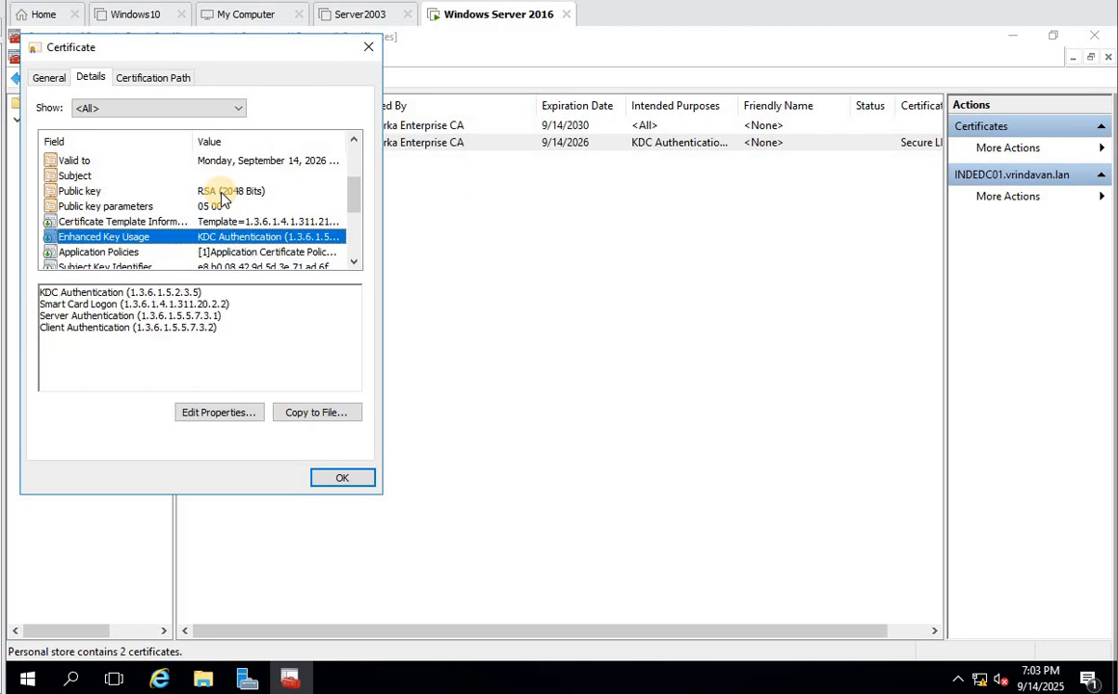
key("Down")
key("Down")
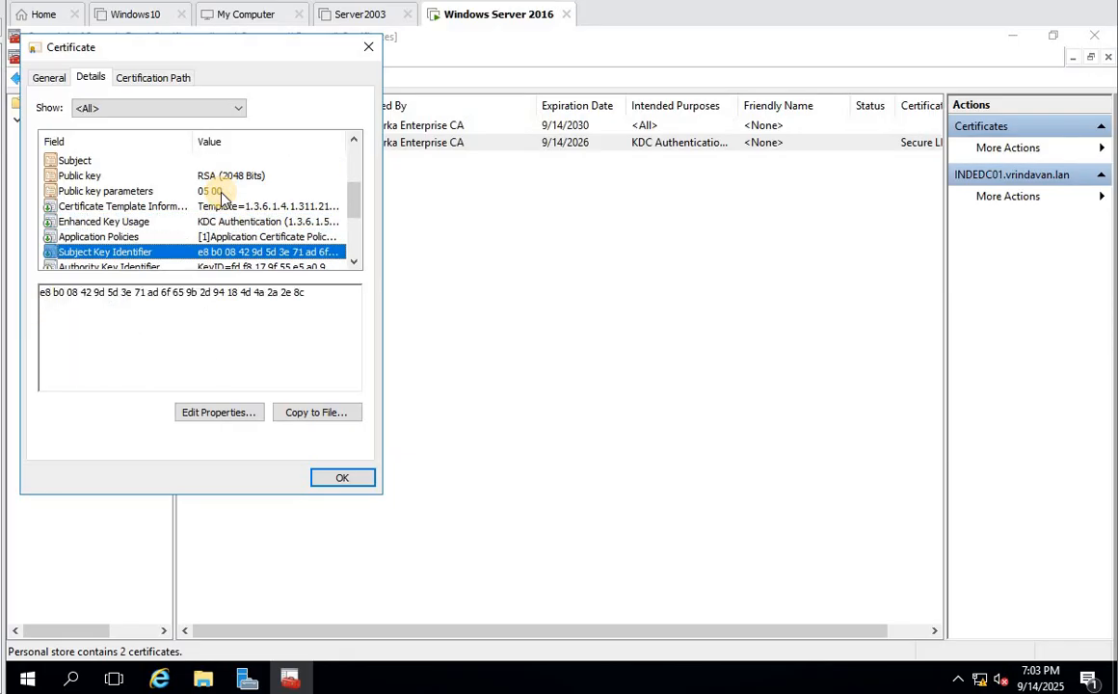
key("Down")
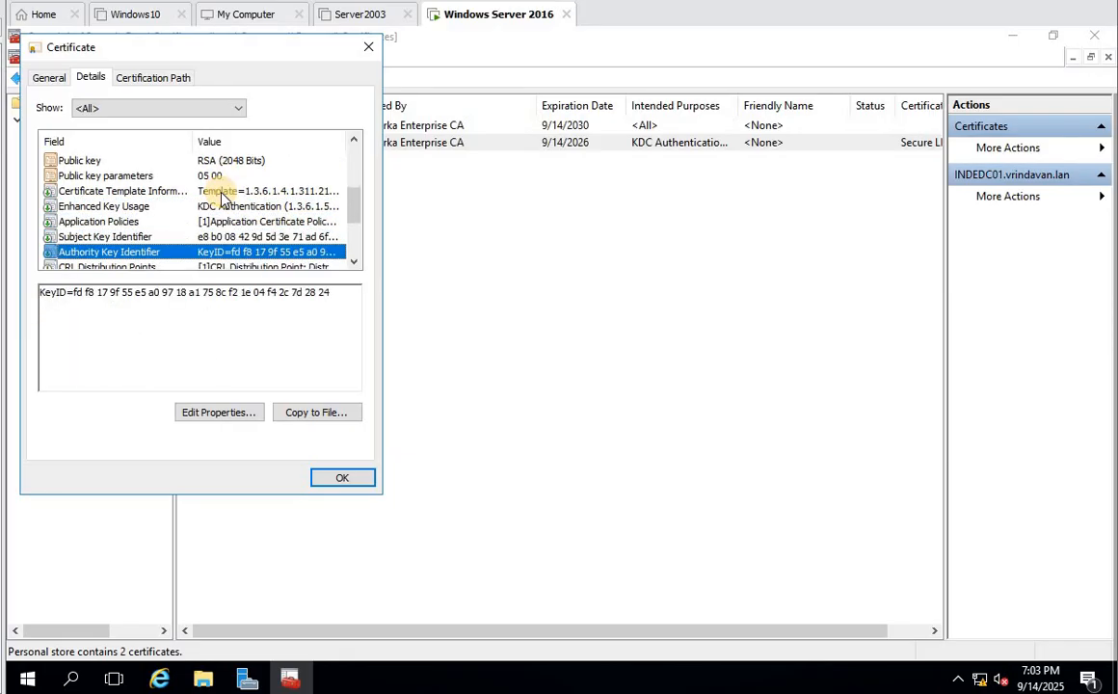
key("Down")
key("Down")
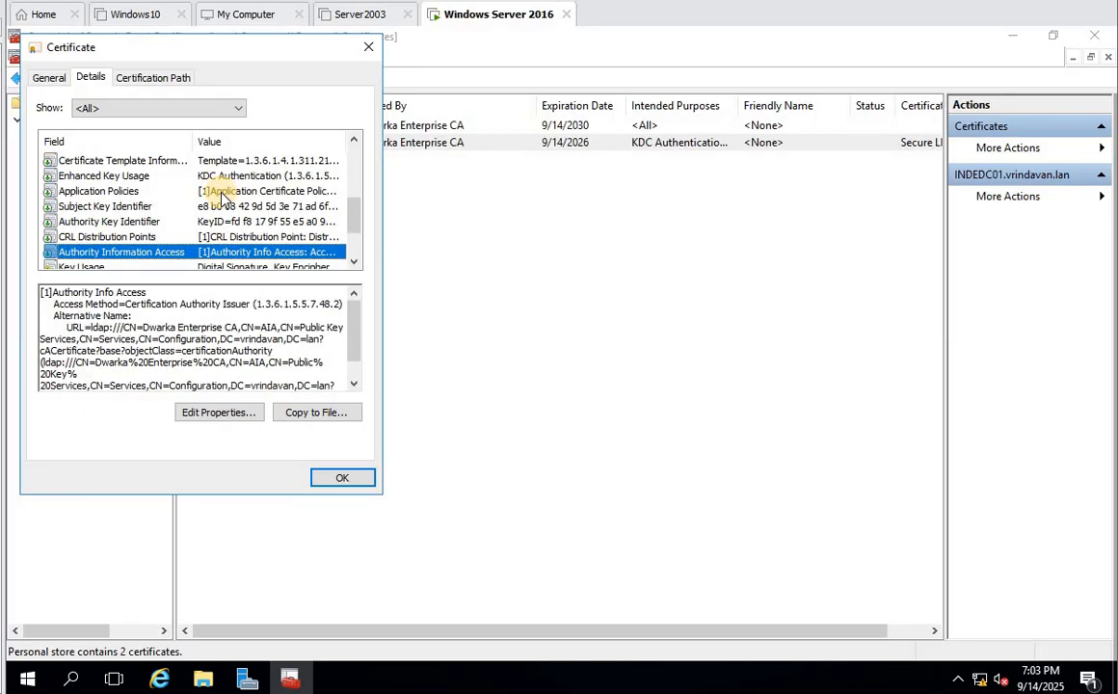
key("Down")
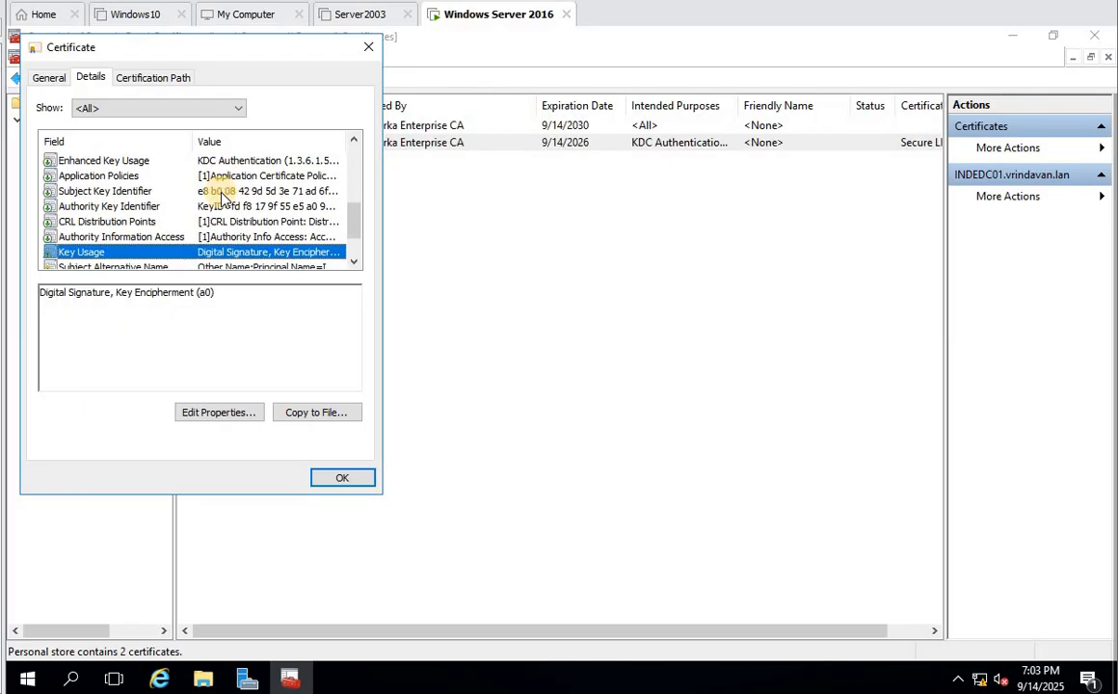
key("Down")
key("Down")
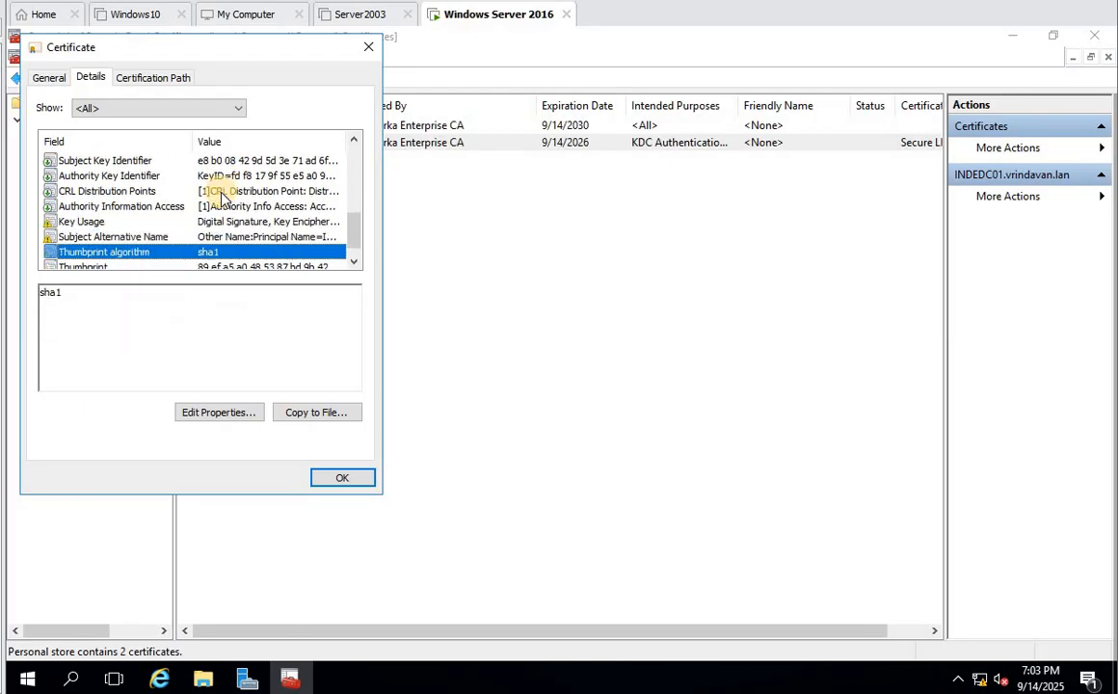
key("Down")
key("Up")
key("Up")
key("Up")
key("Up")
key("Up")
key("Up")
key("Up")
key("Up")
key("Up")
key("Up")
key("Up")
key("Up")
key("Up")
key("Up")
key("Up")
key("Up")
key("Up")
key("Up")
key("Up")
key("Up")
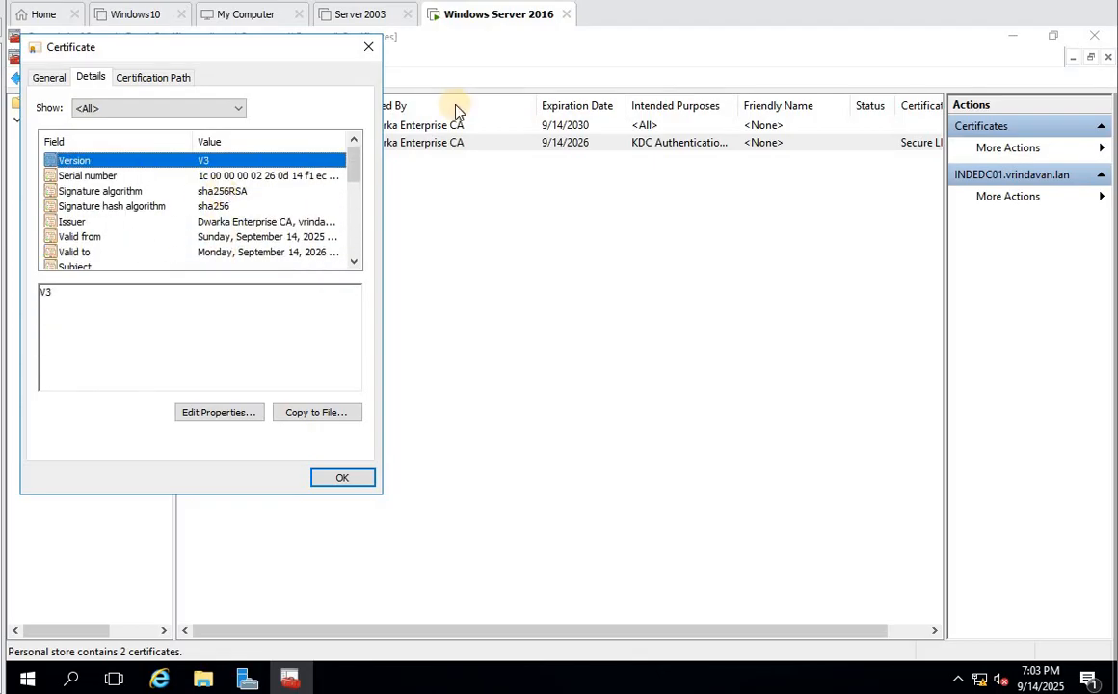
left_click(339, 479)
left_click(258, 180)
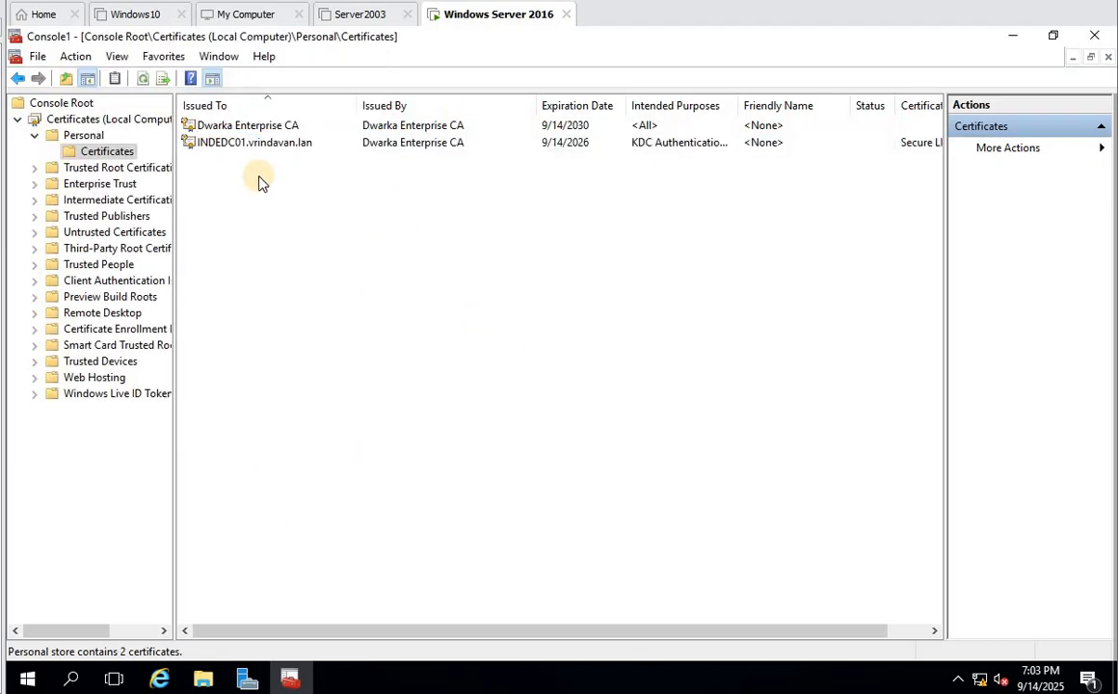
double_click(253, 143)
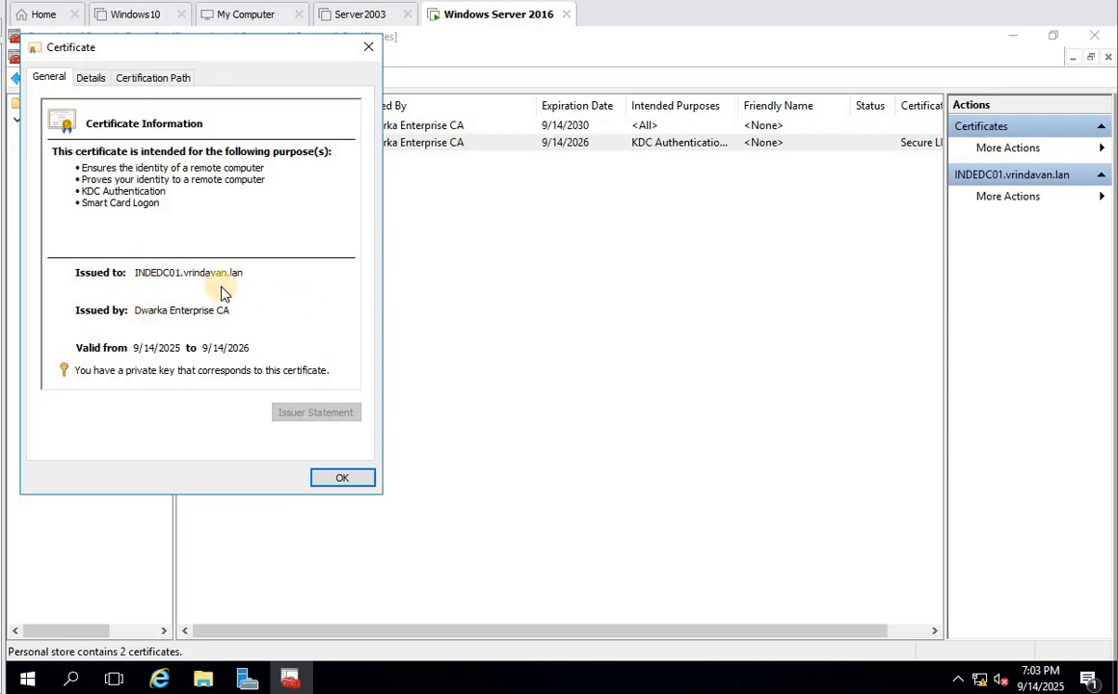
left_click(90, 77)
left_click(152, 77)
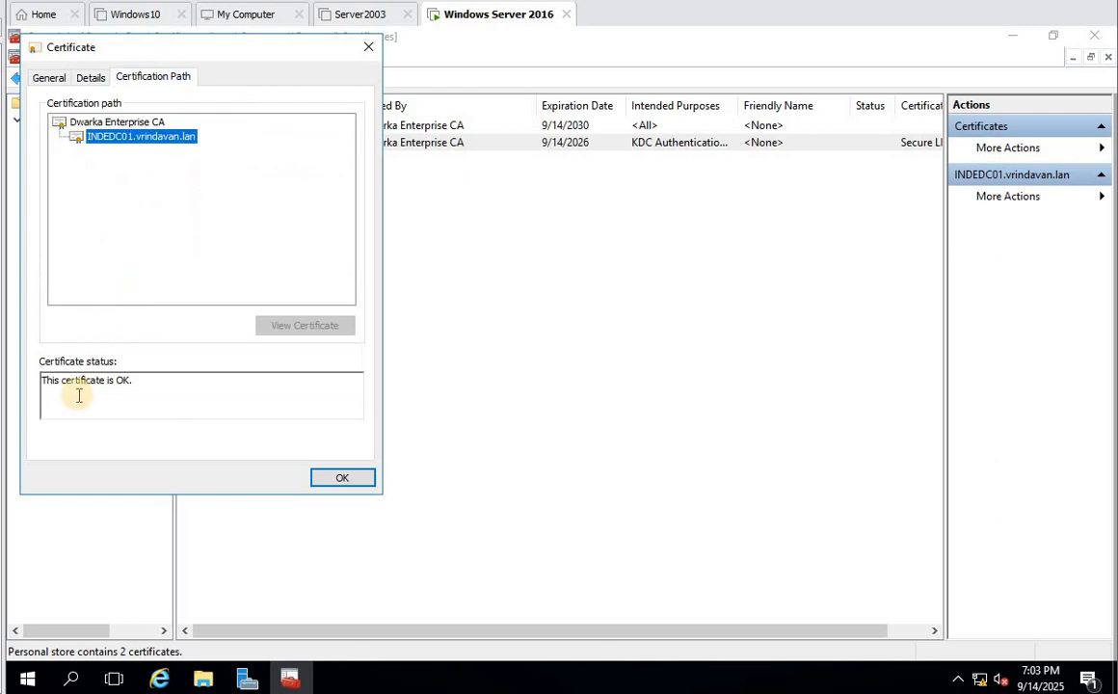
left_click(344, 479)
left_click(633, 250)
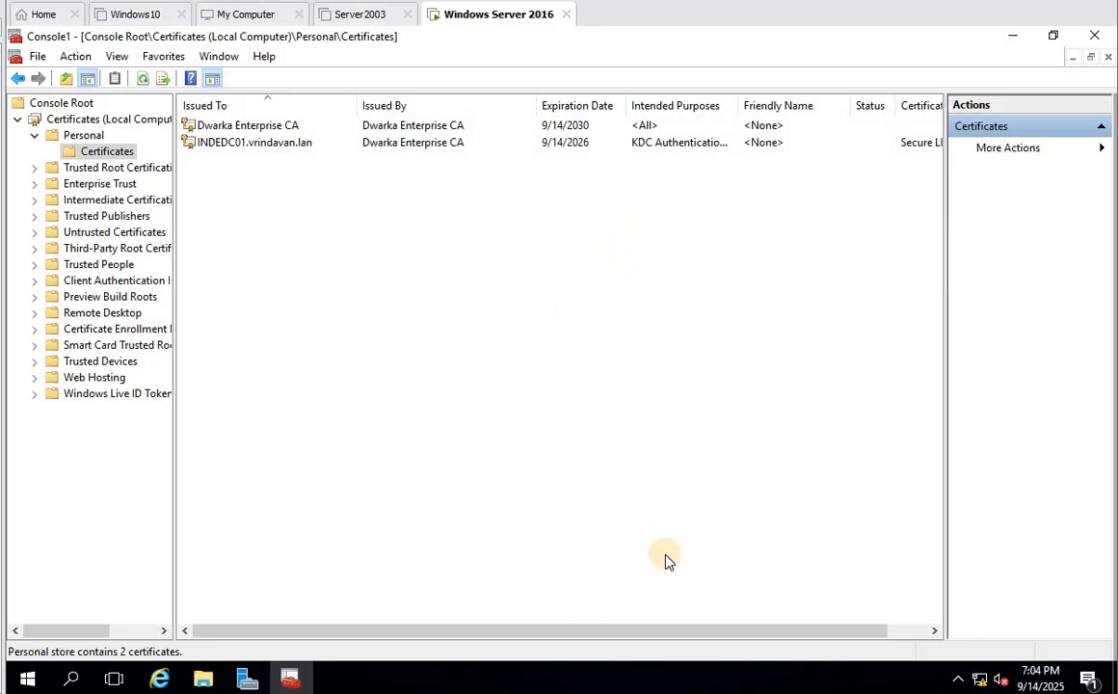
right_click(21, 678)
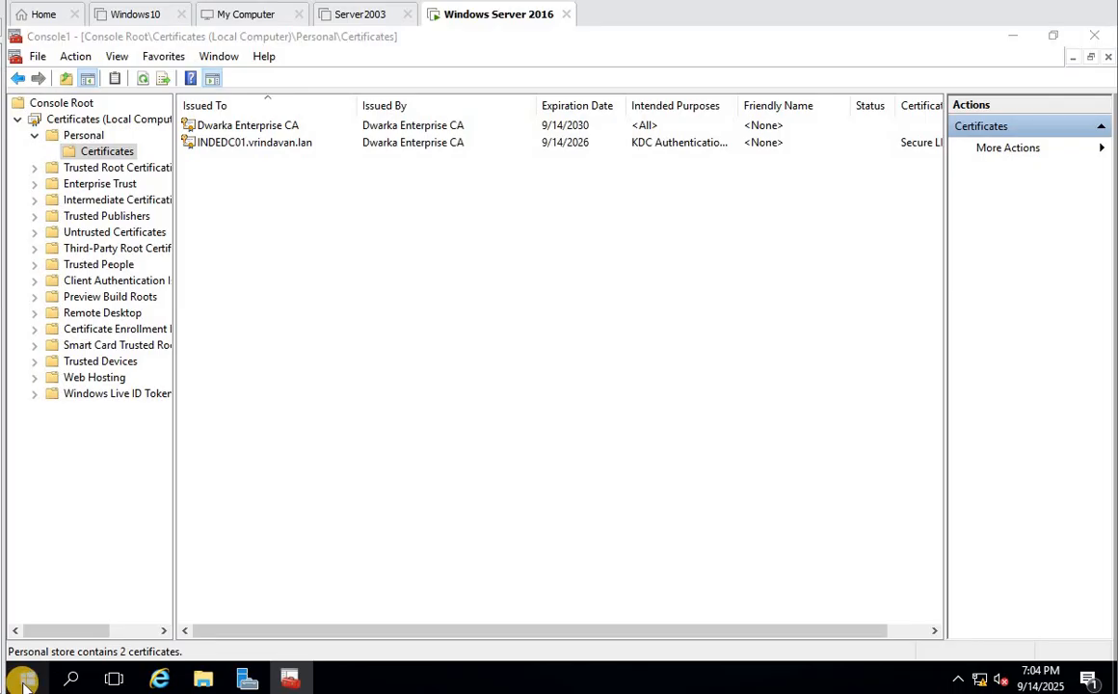
- Launch ldp.exe from the Run box
left_click(93, 595)
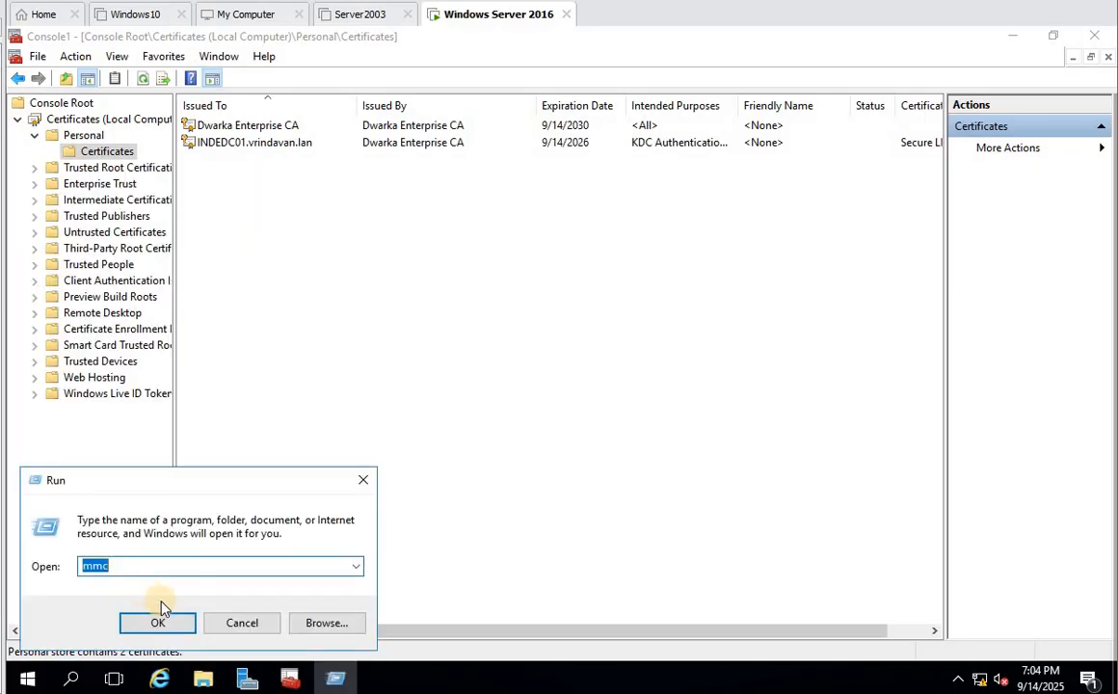
type("ldp.exe3")
key("BackSpace")
left_click(158, 620)
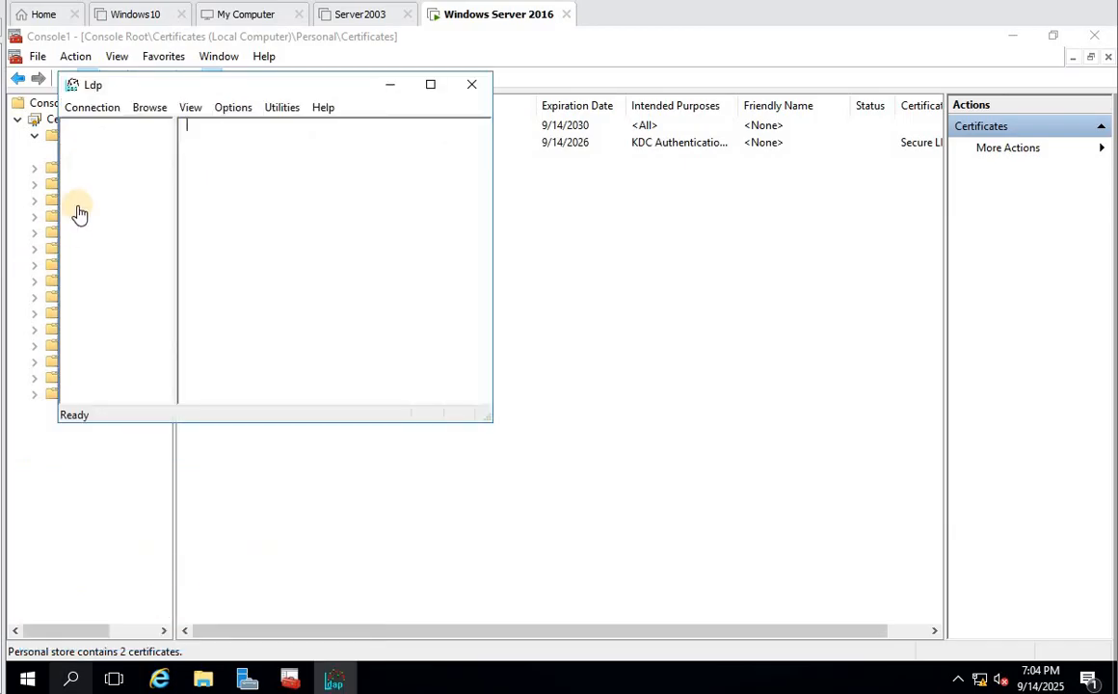
- Start a new Ldp connection with SSL enabled, ready for the server name
left_click(93, 110)
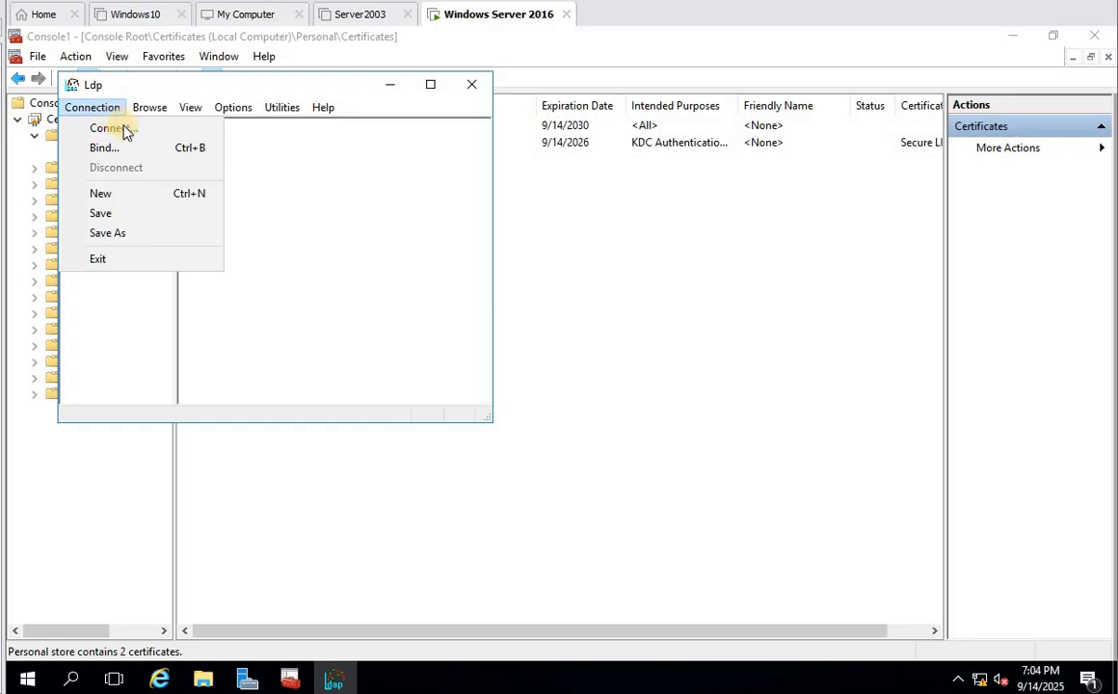
left_click(123, 128)
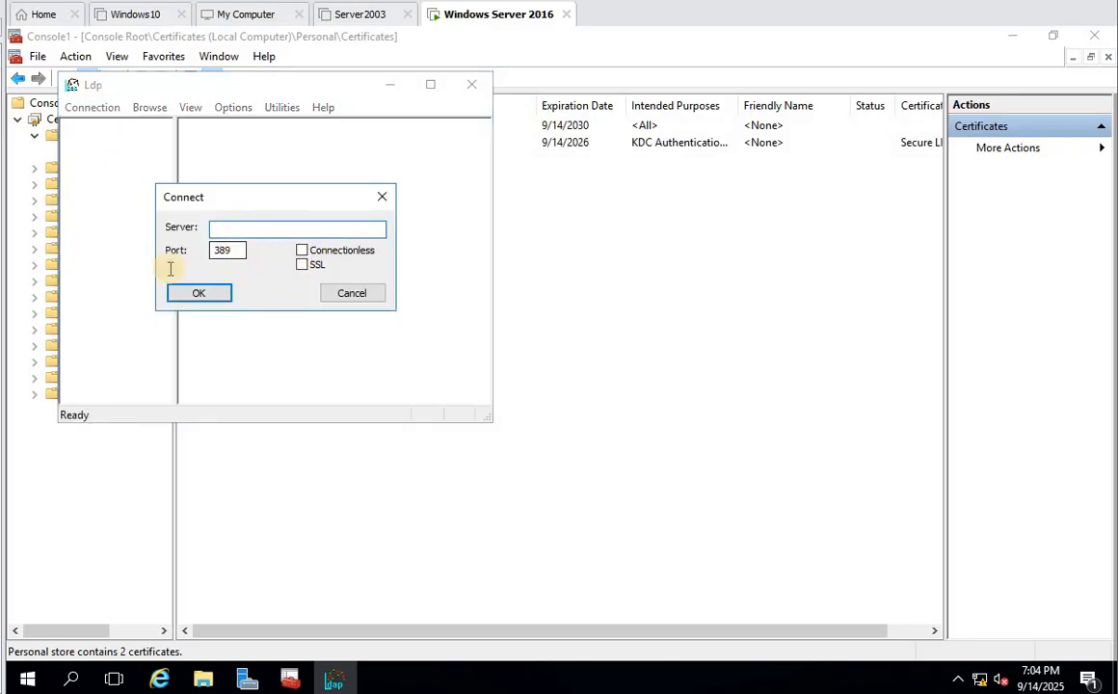
key("Tab")
key("Left")
key("Left")
key("Right")
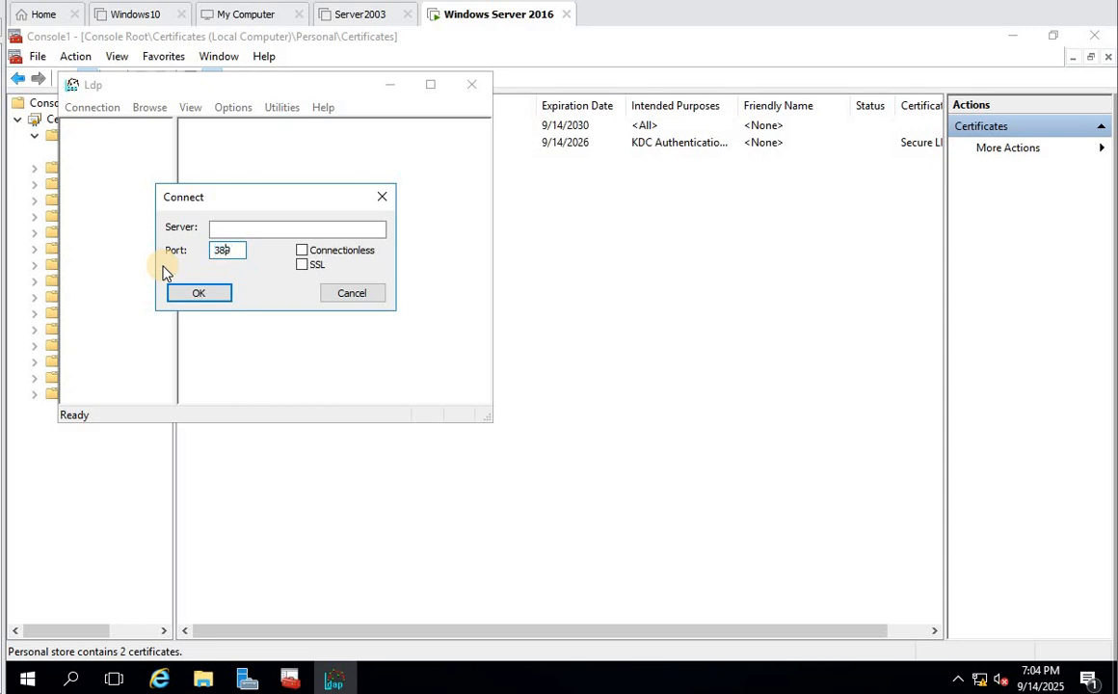
left_click(303, 264)
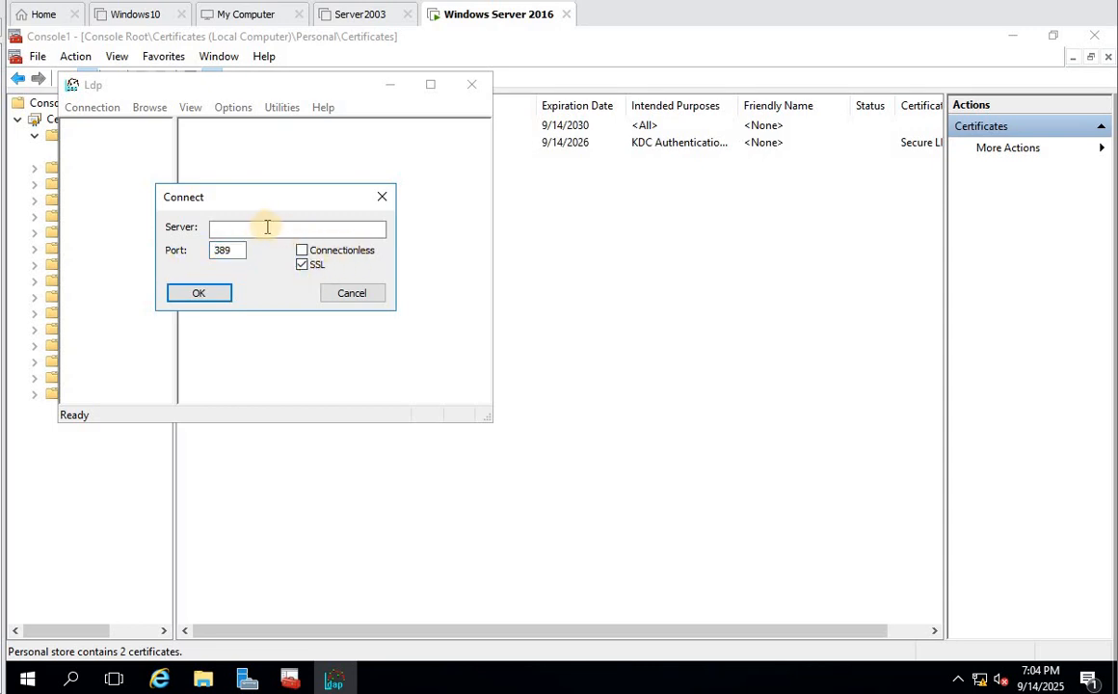
left_click(262, 227)
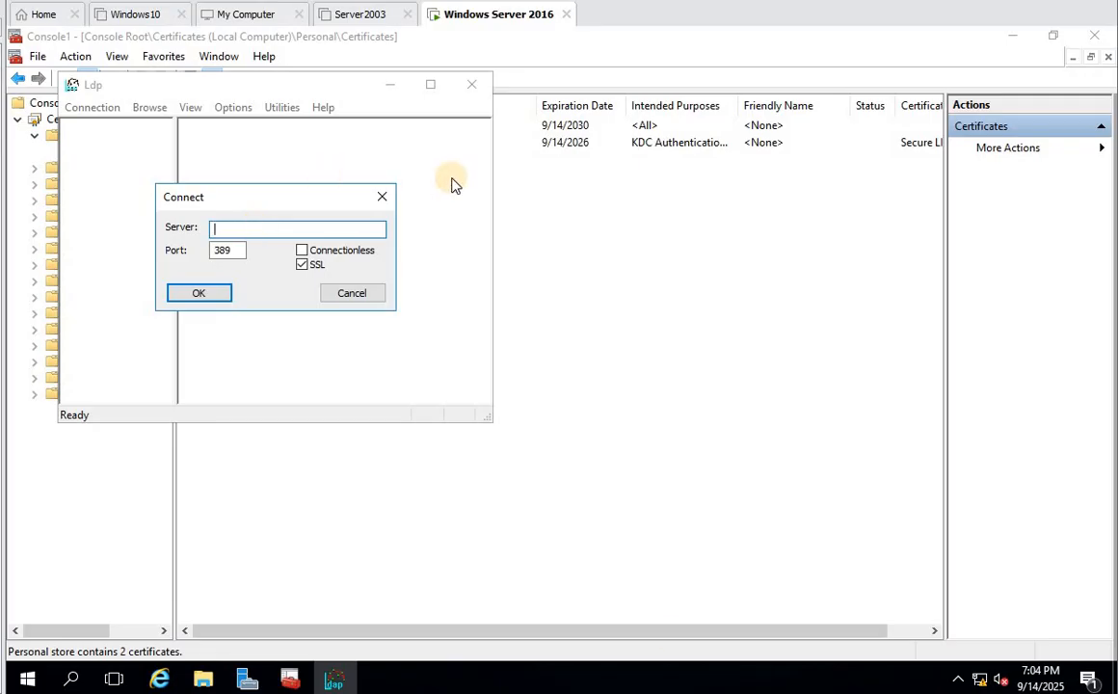
- Copy INDEDC01's DNS name from its Domain Controllers properties in Active Directory Users and Computers, then return to Ldp
left_click(247, 679)
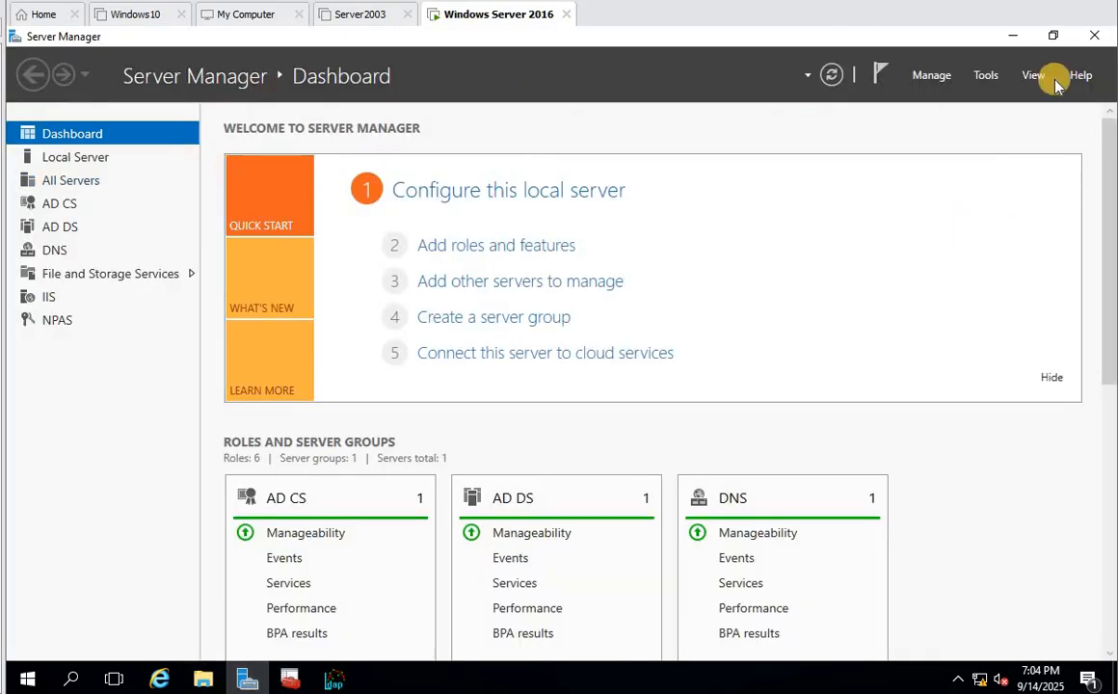
left_click(985, 75)
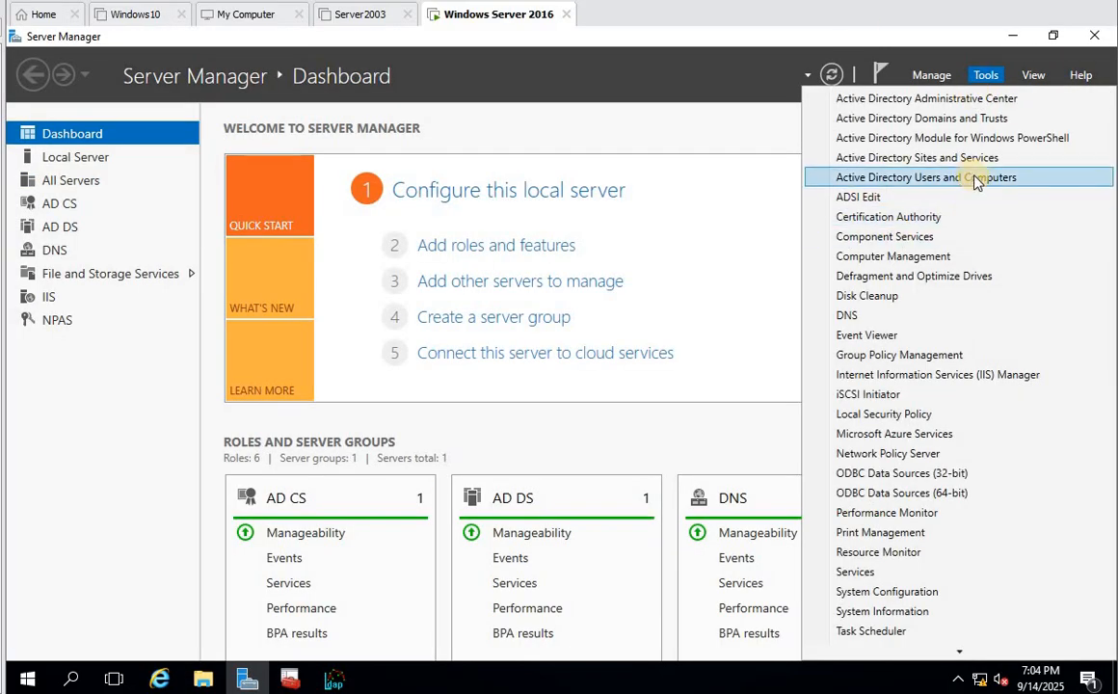
left_click(874, 178)
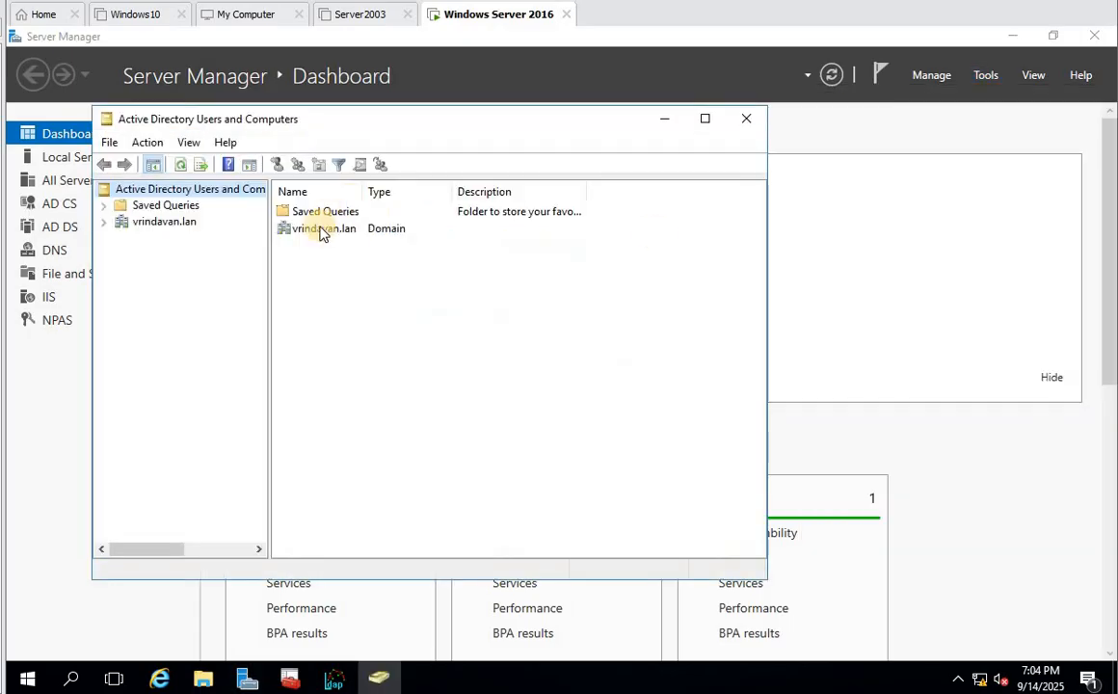
left_click(179, 221)
double_click(324, 253)
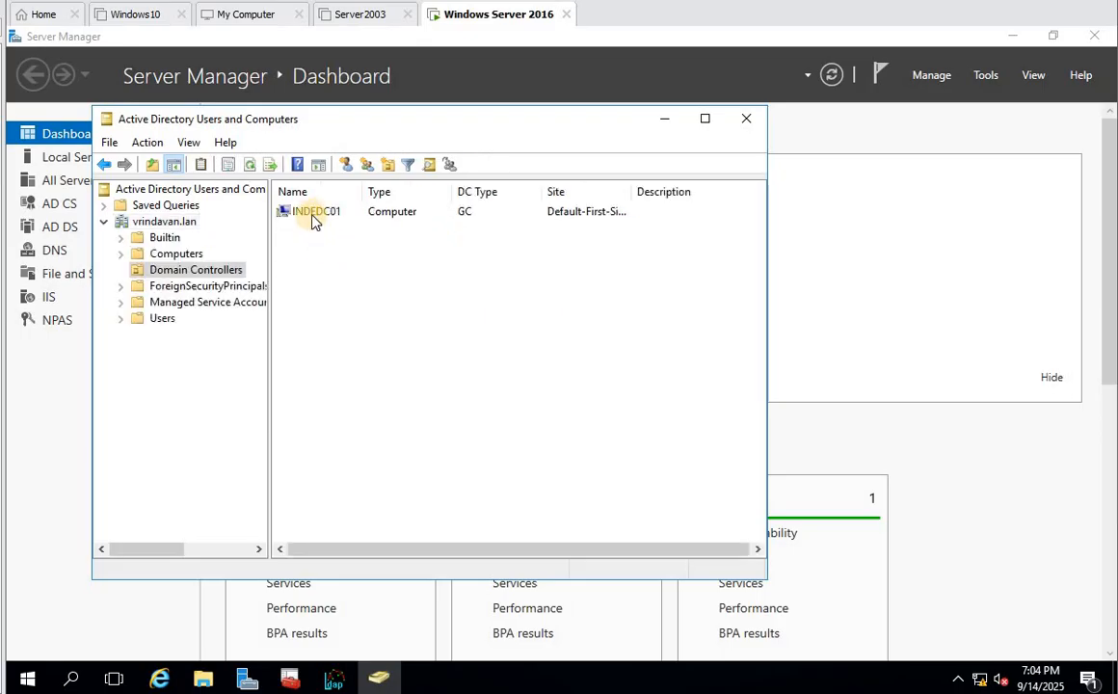
double_click(313, 211)
left_click_drag(459, 266, 283, 264)
key("ctrl+c")
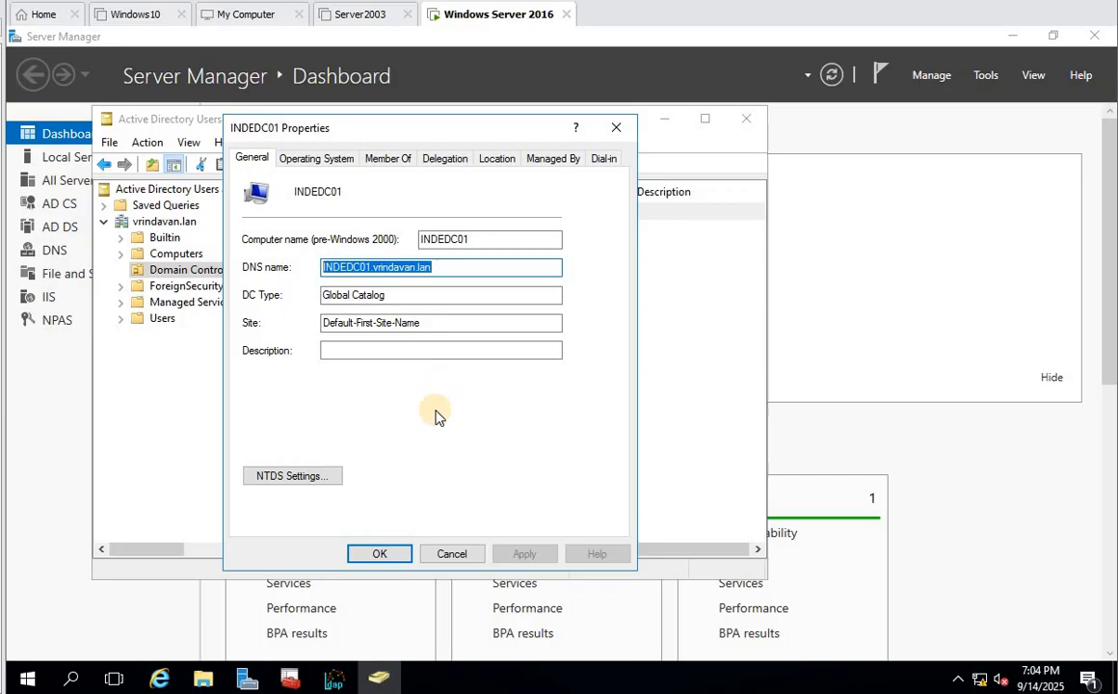
left_click(452, 554)
left_click(337, 677)
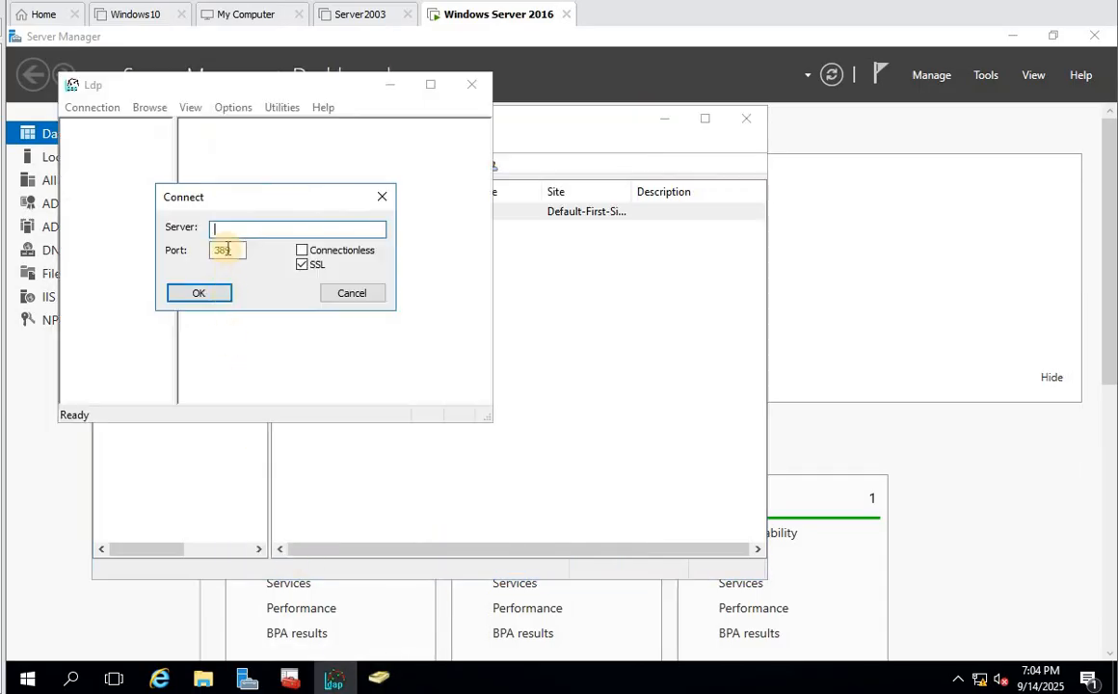
- Connect Ldp over SSL to INDEDC01.vrindavan.lan on port 636
key("ctrl+v")
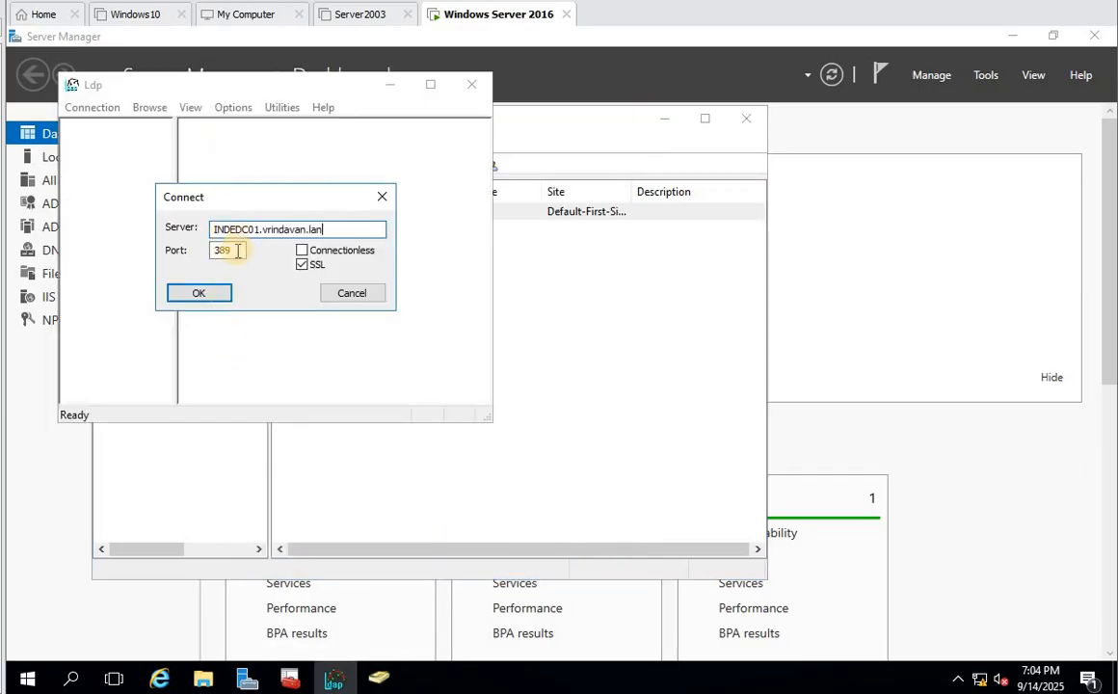
key("Tab")
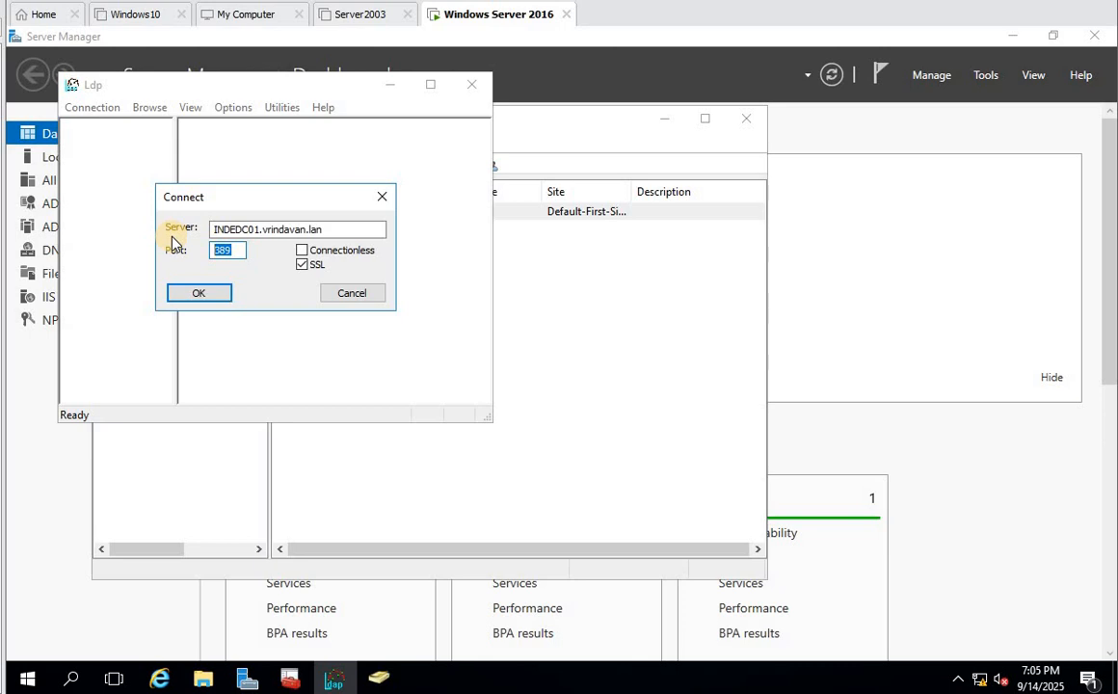
type("636")
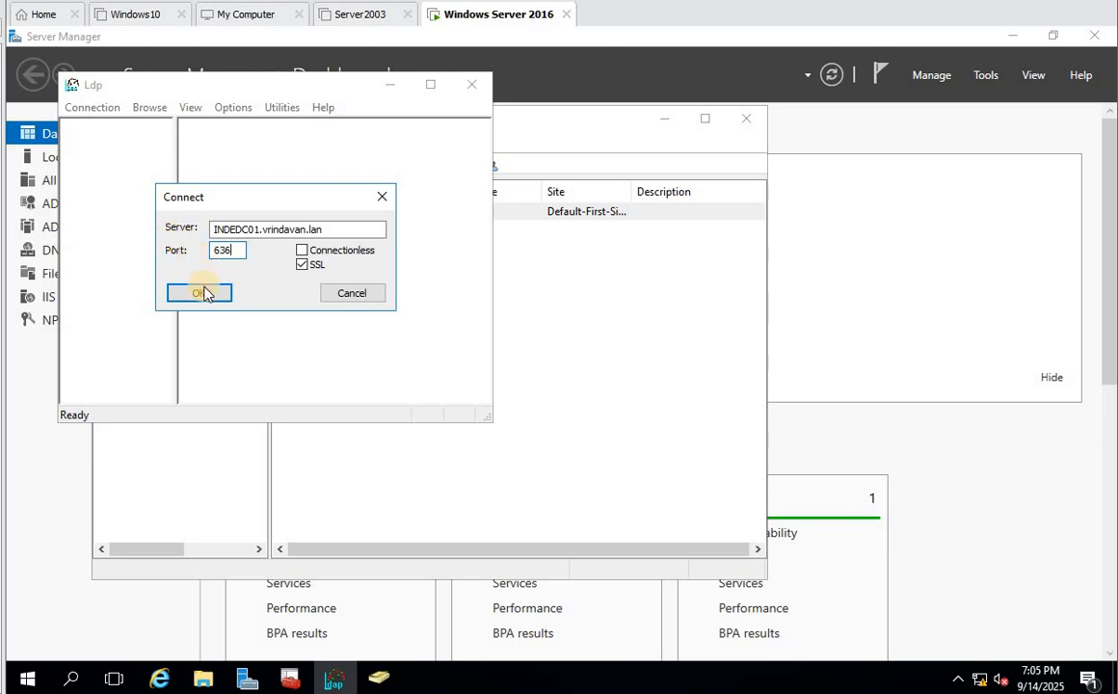
left_click(205, 291)
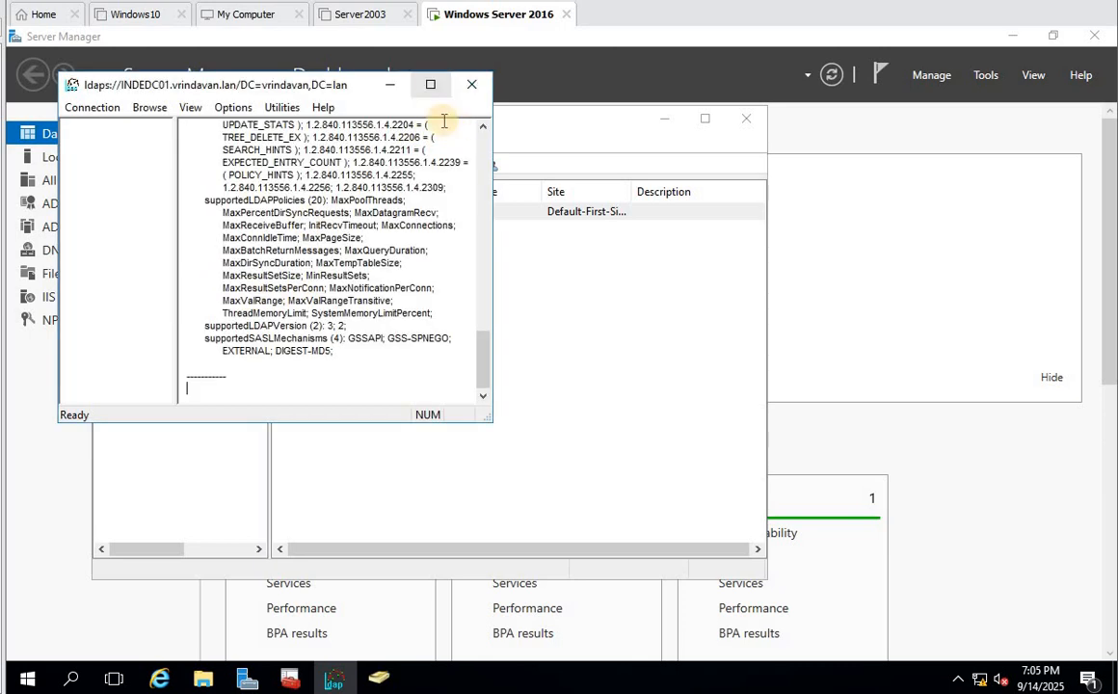
- Maximize Ldp and highlight the 'Host supports SSL, SSL cipher strength = 256 bits' line
left_click(430, 84)
scroll(809, 246, "up", 10)
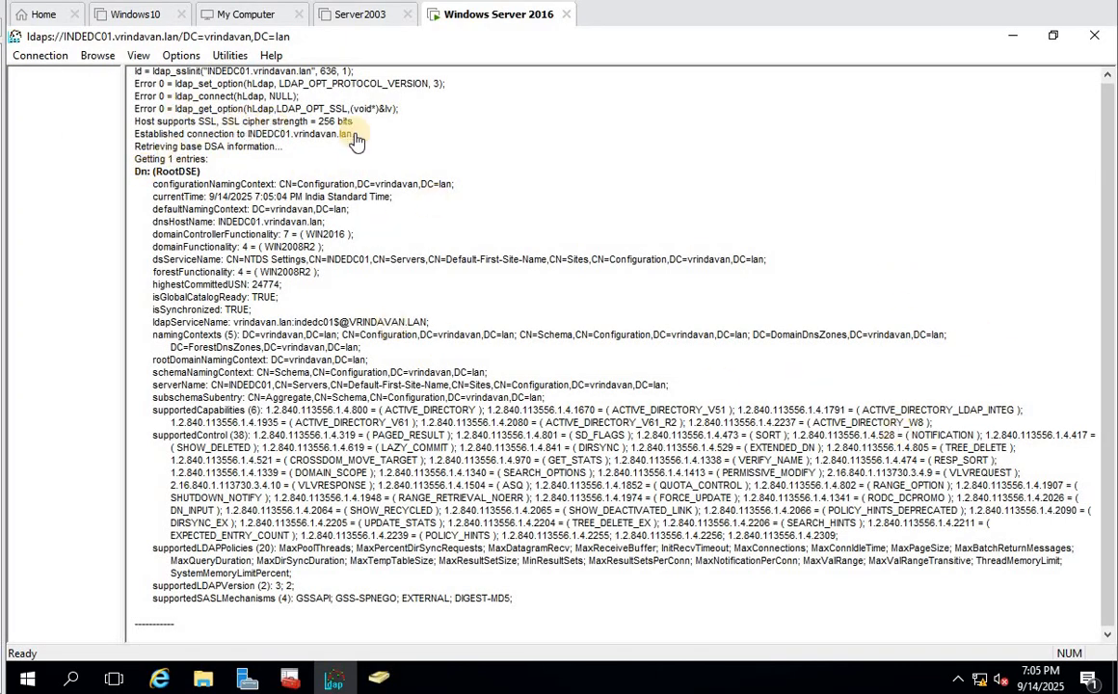
left_click_drag(357, 121, 131, 120)
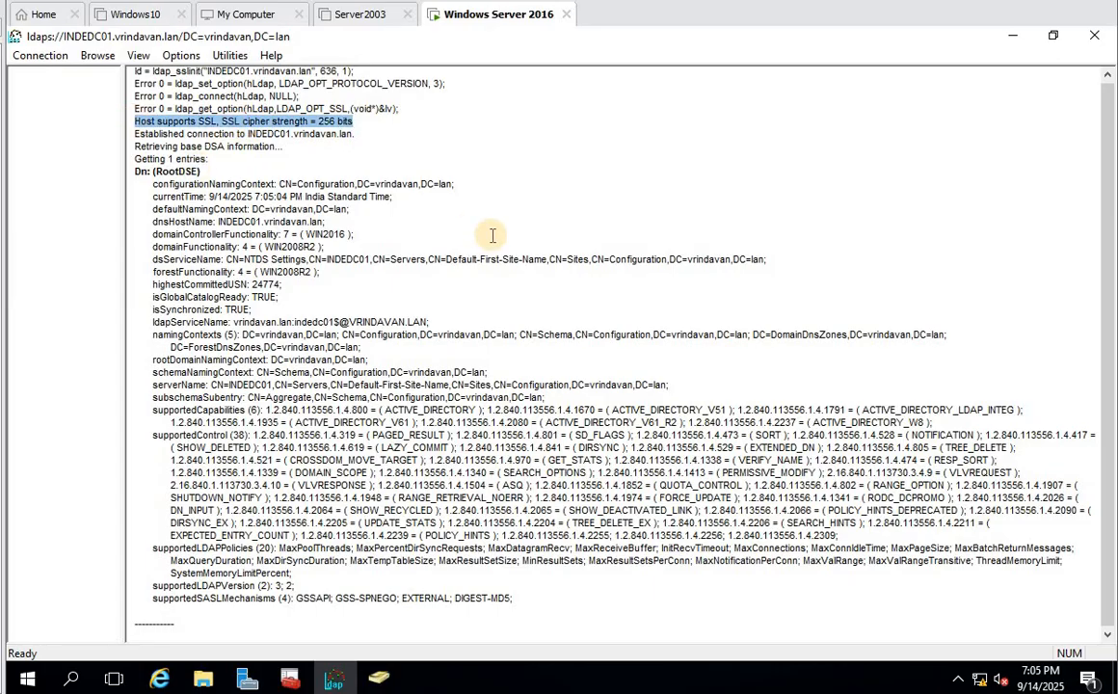